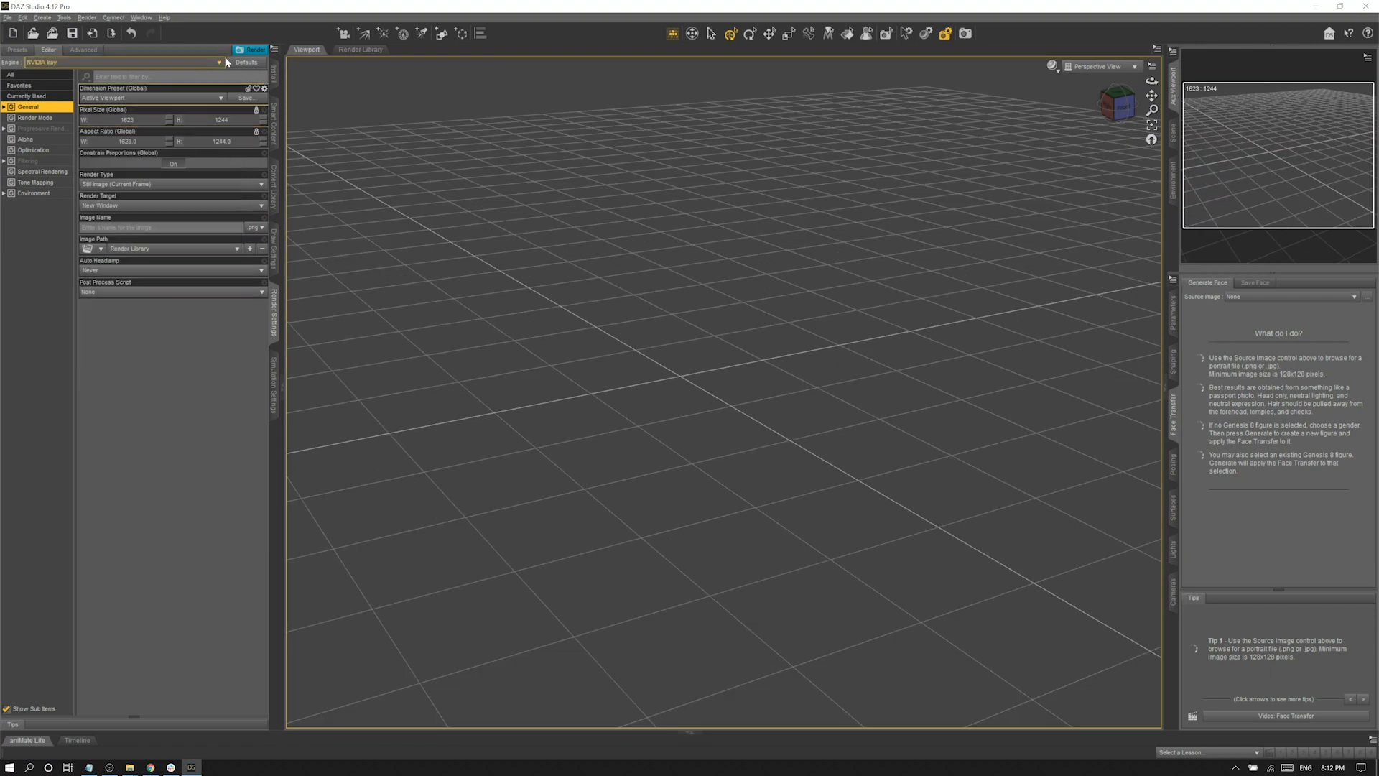
# - Display the Render Settings presets and switch to the Smart Content products
pyautogui.click(16, 50)
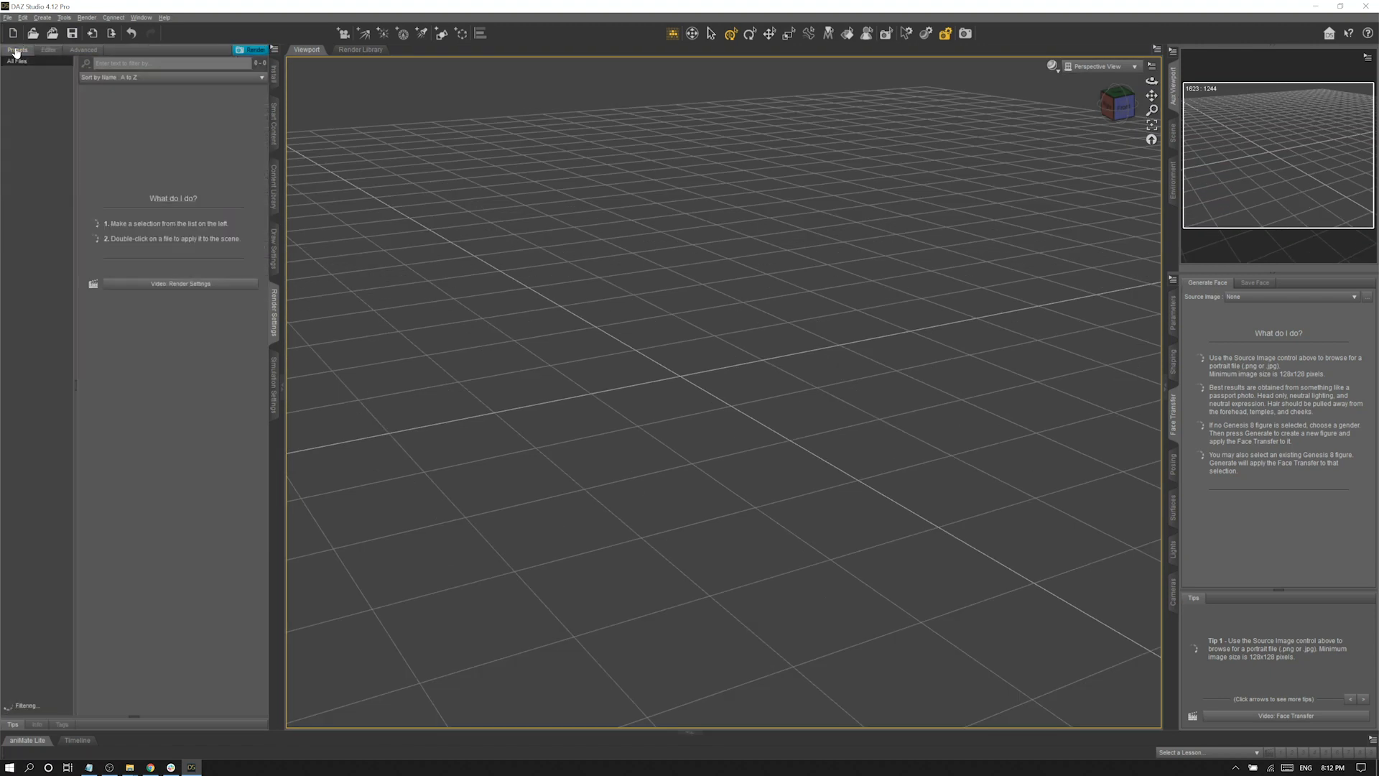
pyautogui.click(274, 142)
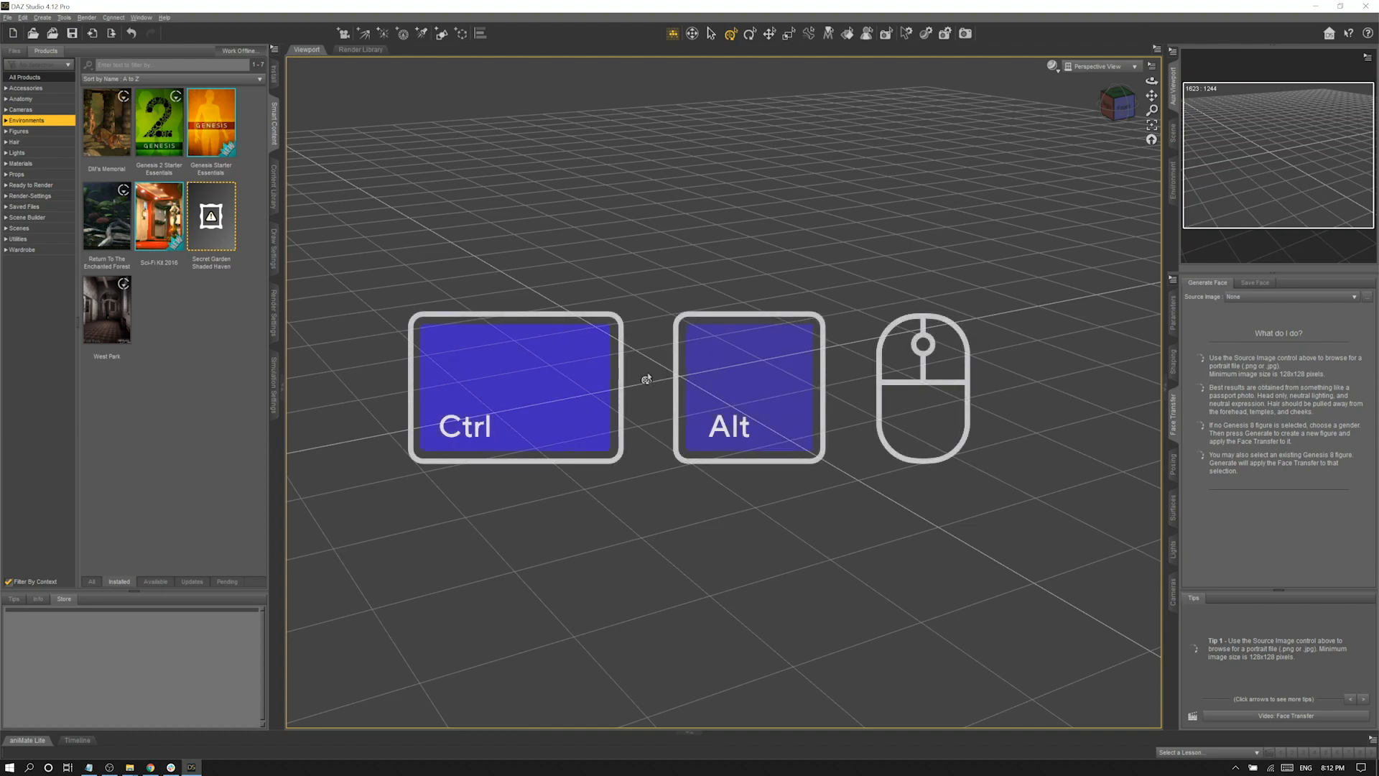
# - Orbit, pan and zoom the perspective view over the grid floor, and repeat the orbit and pan with the viewport's view controls
pyautogui.keyDown('ctrl'); pyautogui.keyDown('alt'); pyautogui.moveTo(647, 379); pyautogui.dragTo(826, 485); pyautogui.keyUp('alt'); pyautogui.keyUp('ctrl')
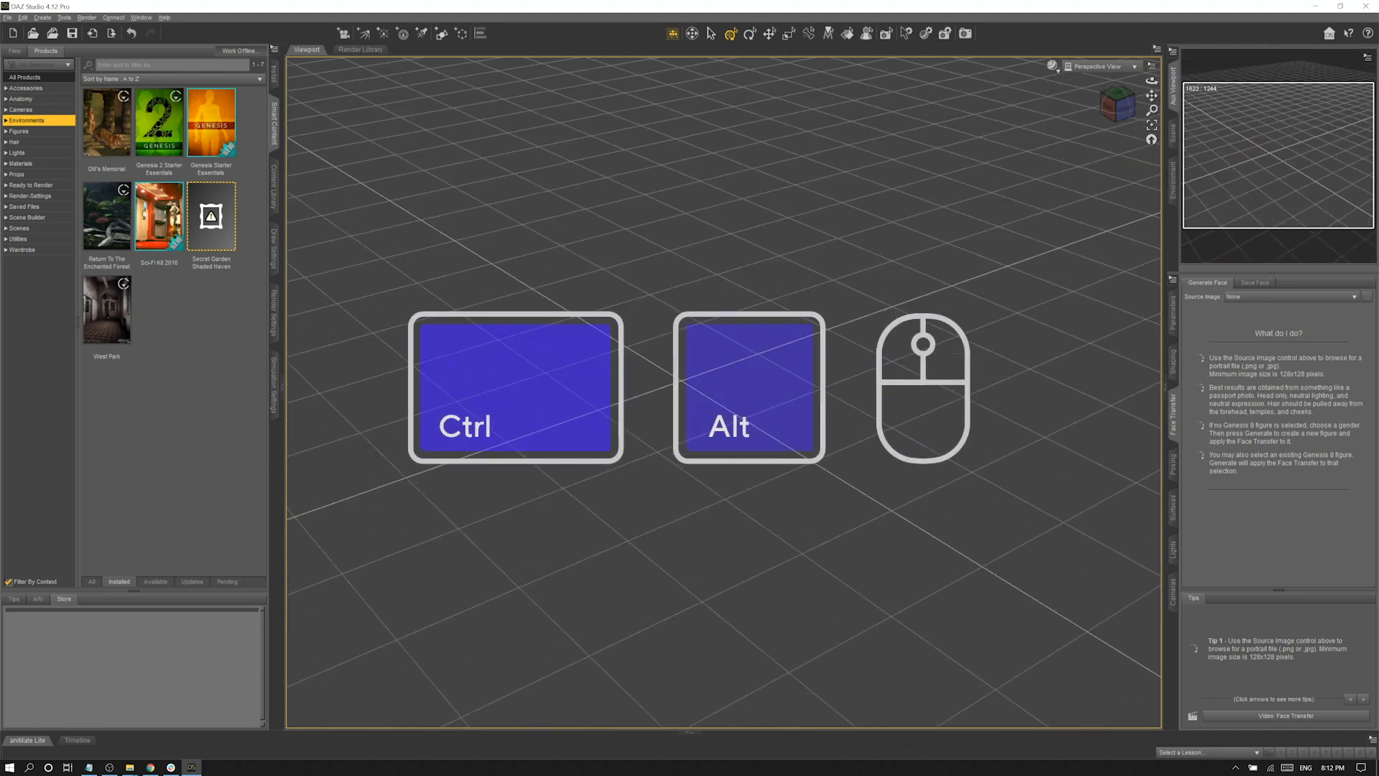
pyautogui.keyDown('ctrl'); pyautogui.keyDown('alt'); pyautogui.moveTo(646, 379); pyautogui.dragTo(660, 413, button='right'); pyautogui.keyUp('alt'); pyautogui.keyUp('ctrl')
pyautogui.scroll(2, 723, 392)
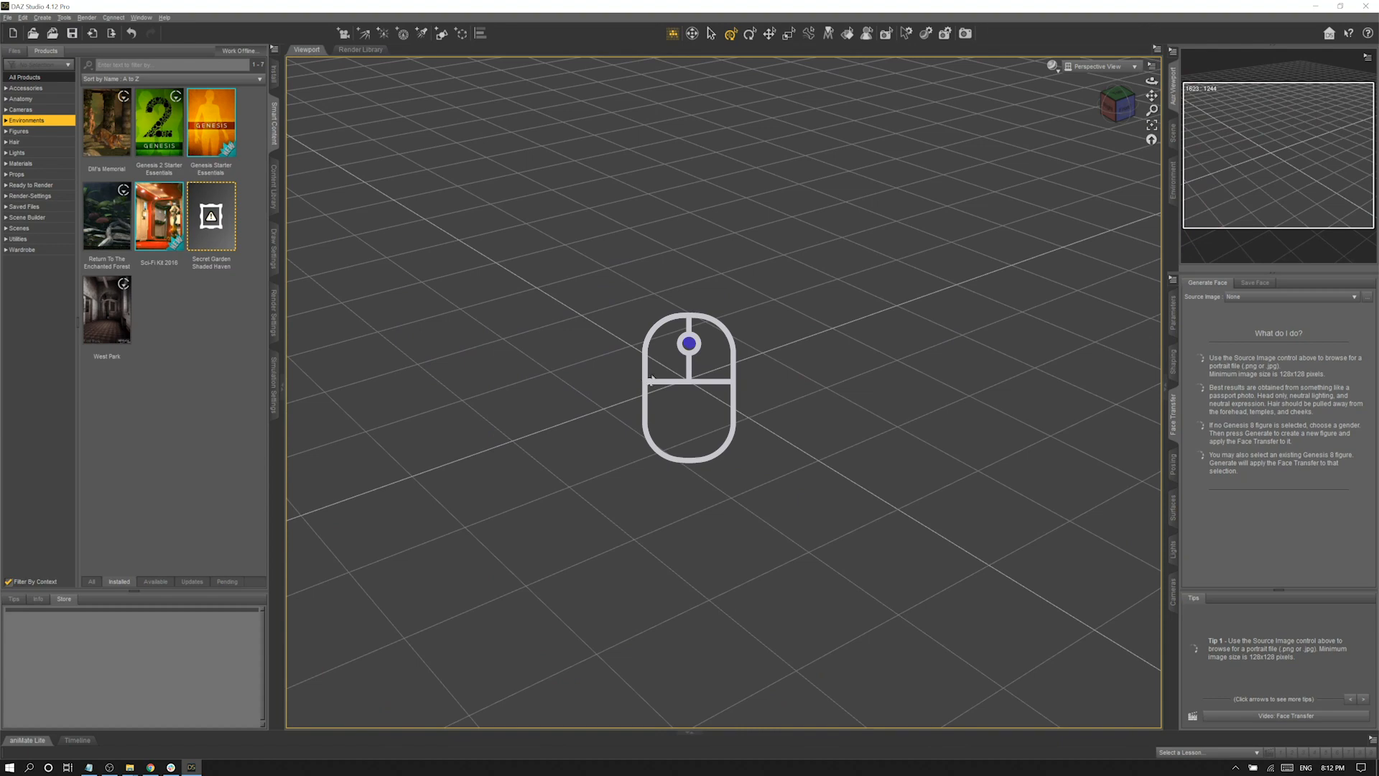
pyautogui.scroll(5, 650, 380)
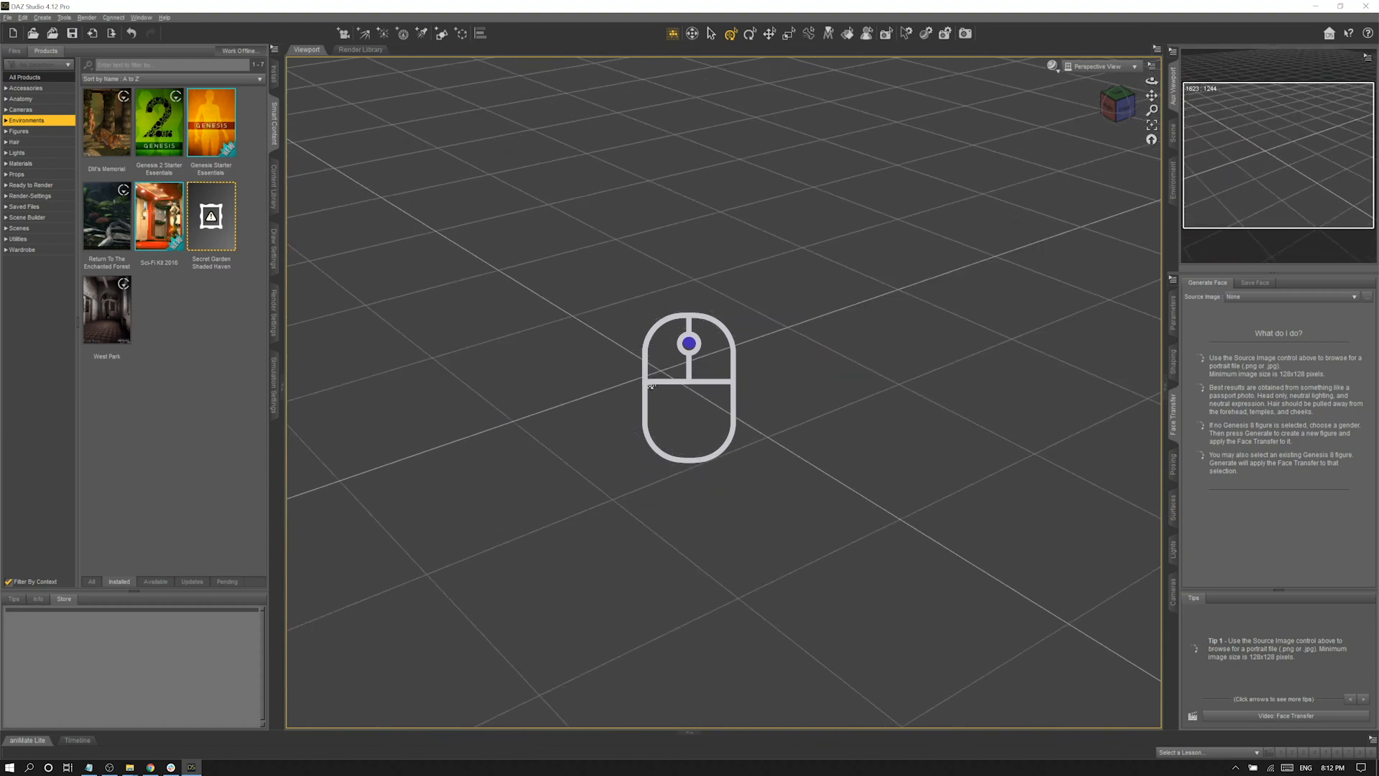
pyautogui.scroll(-8, 651, 387)
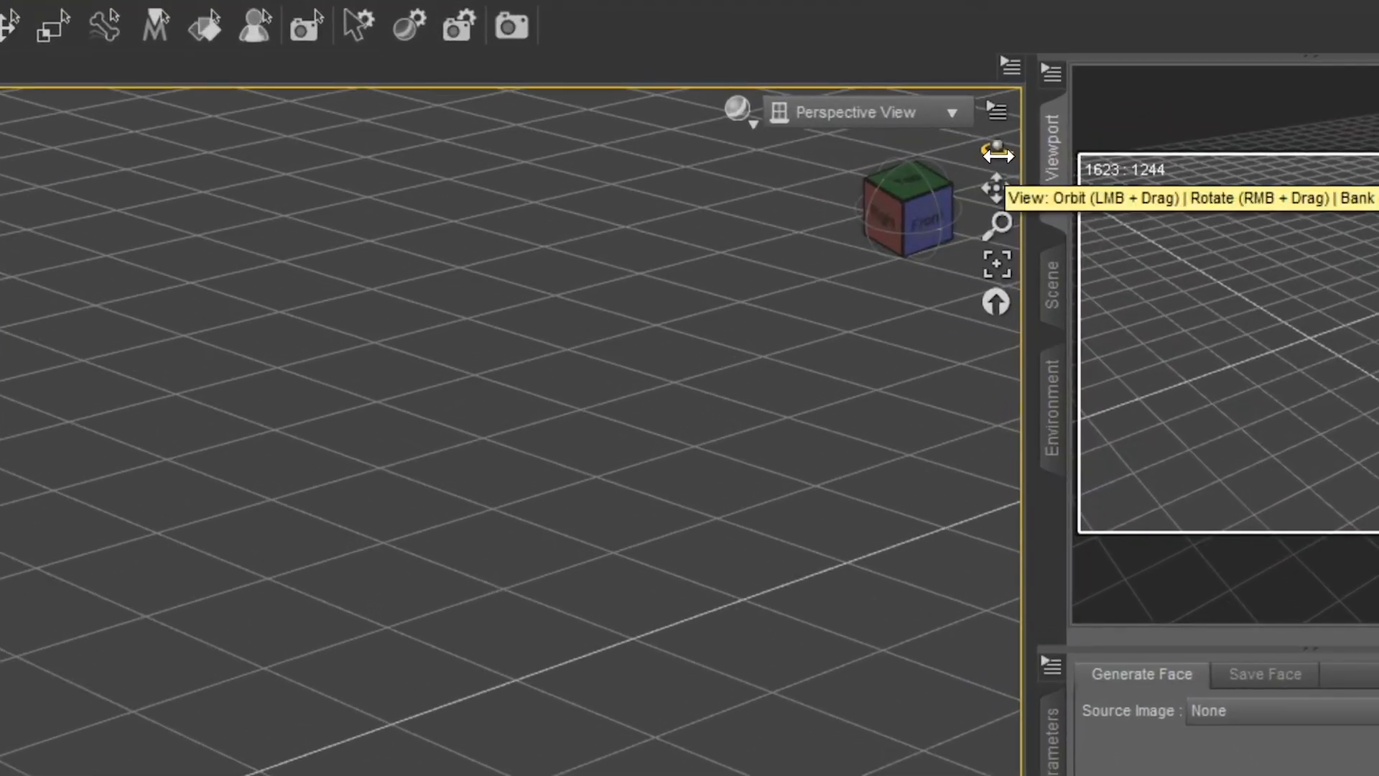
pyautogui.moveTo(997, 150); pyautogui.dragTo(1031, 145)
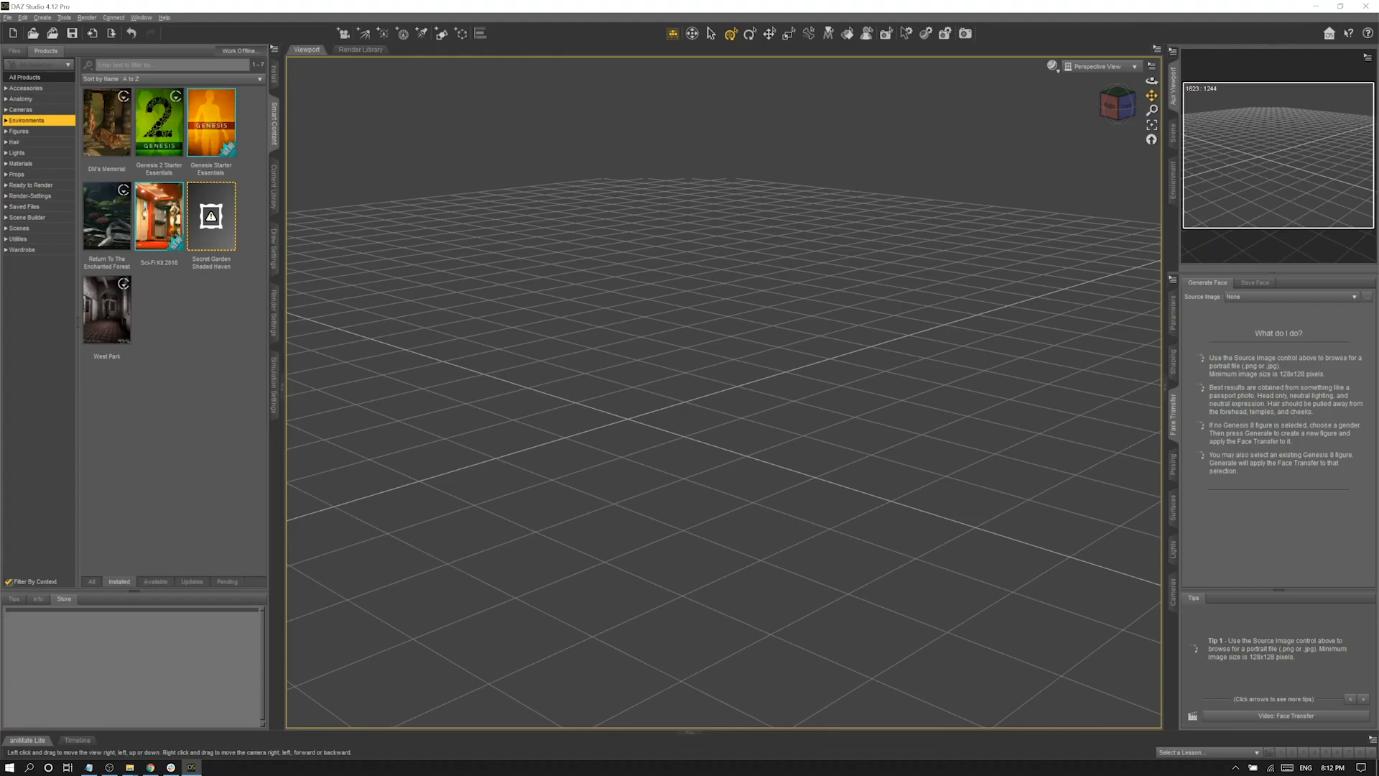
pyautogui.moveTo(1151, 96); pyautogui.dragTo(1200, 110)
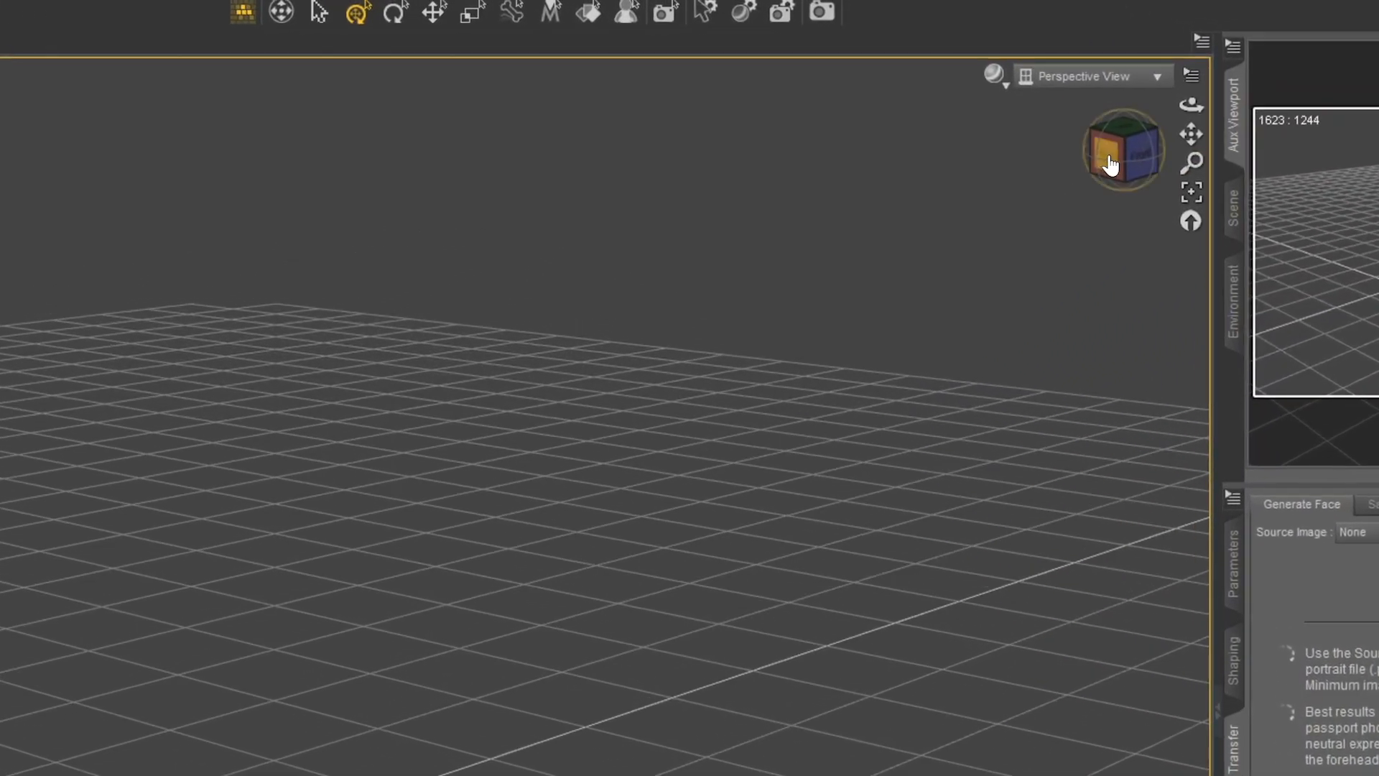
# - Look at the empty scene from the right, front and top sides with the view cube, and orbit freely with it
pyautogui.click(1109, 163)
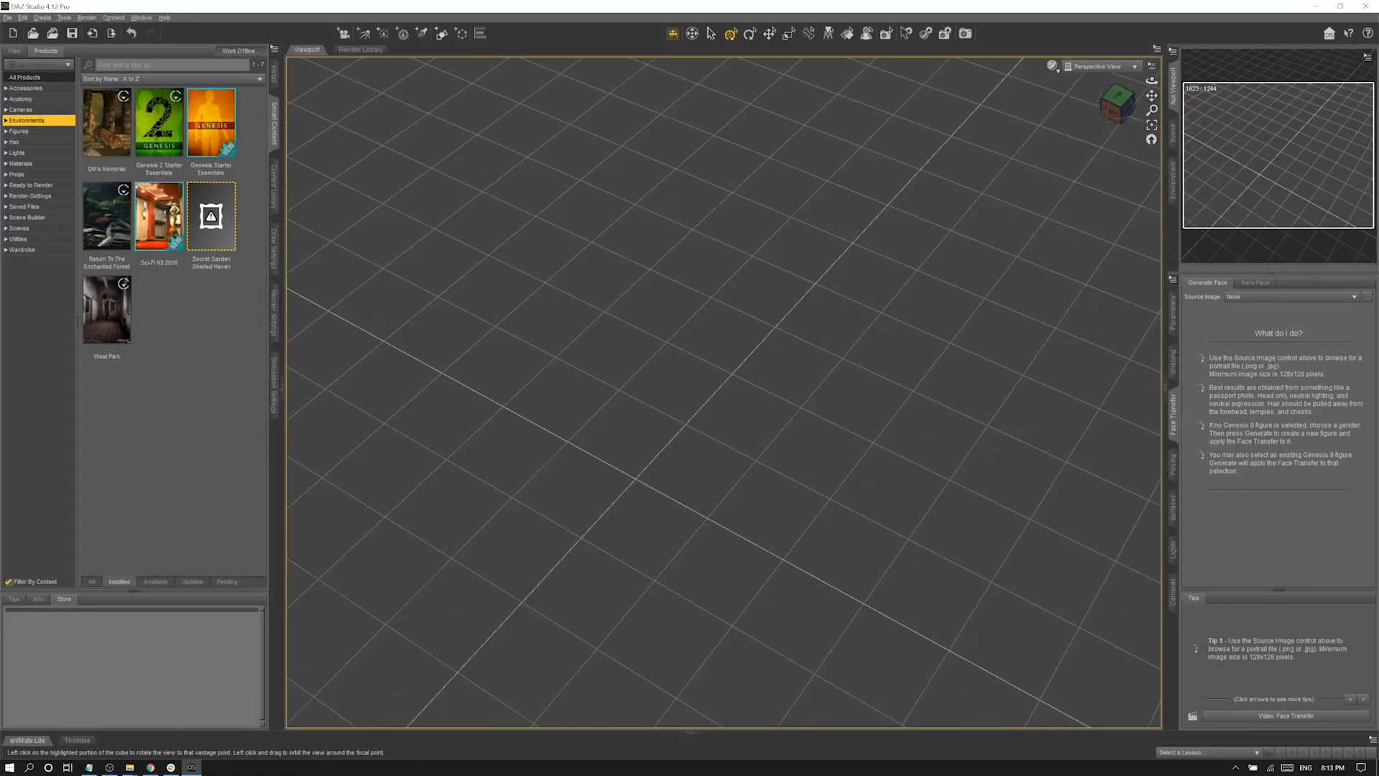
pyautogui.moveTo(1117, 104)
pyautogui.mouseDown()
pyautogui.moveTo(1122, 74)
pyautogui.moveTo(1103, 86)
pyautogui.mouseUp()
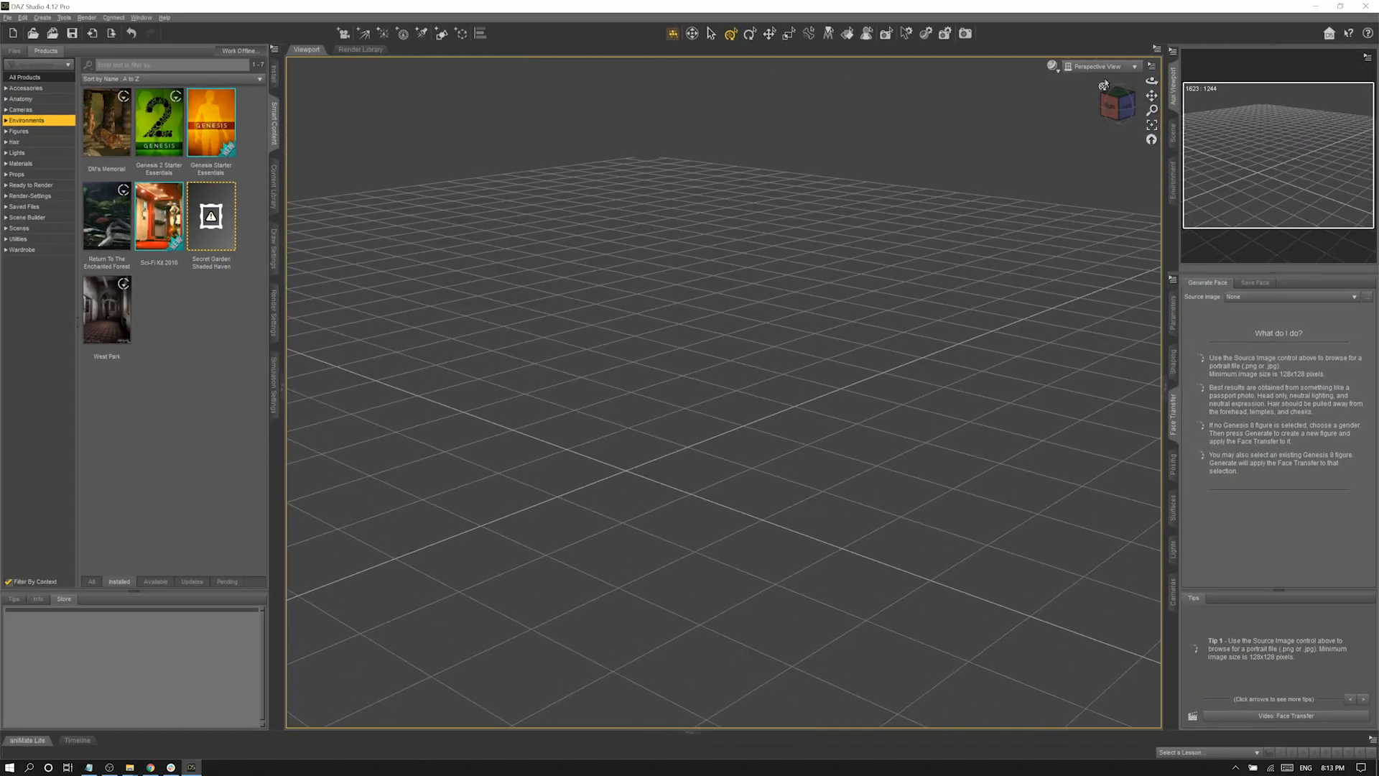
pyautogui.click(1114, 110)
pyautogui.click(1122, 110)
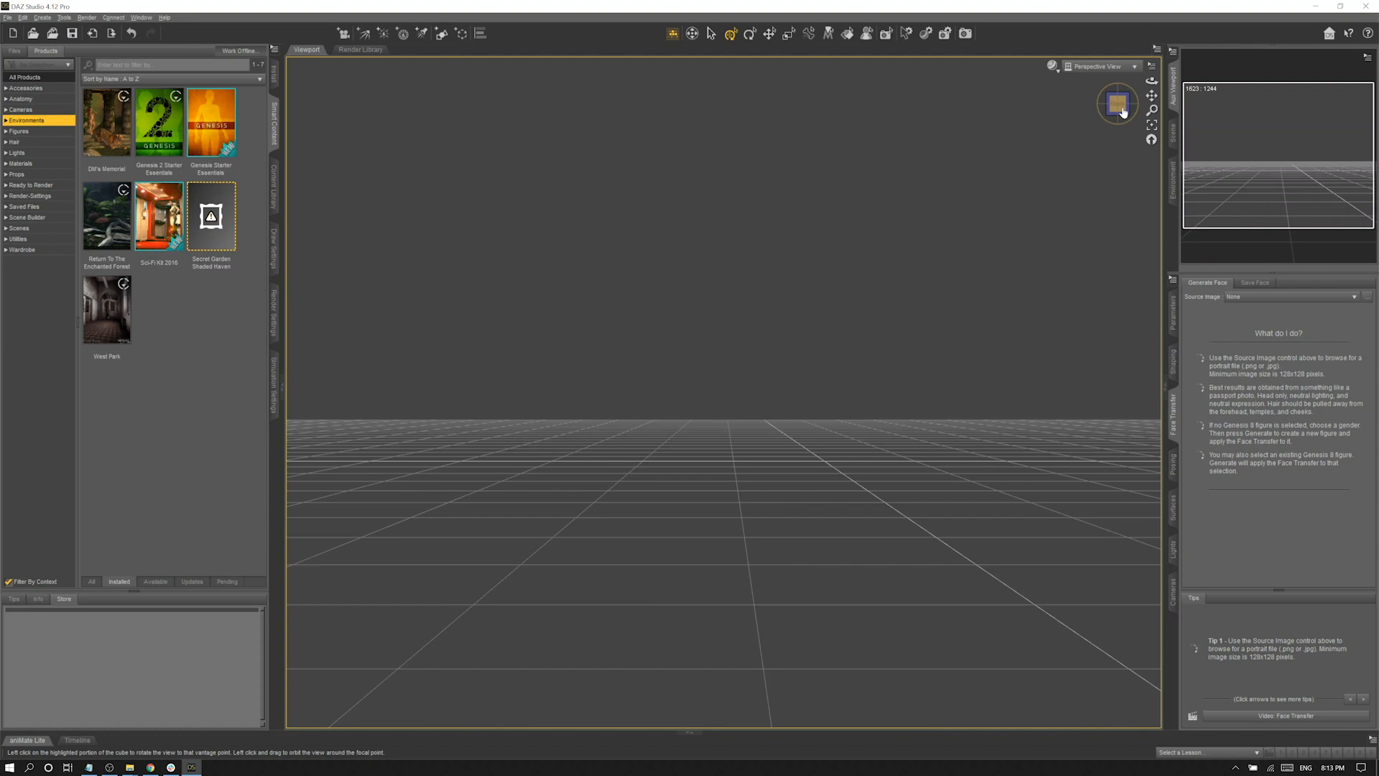
pyautogui.click(1119, 96)
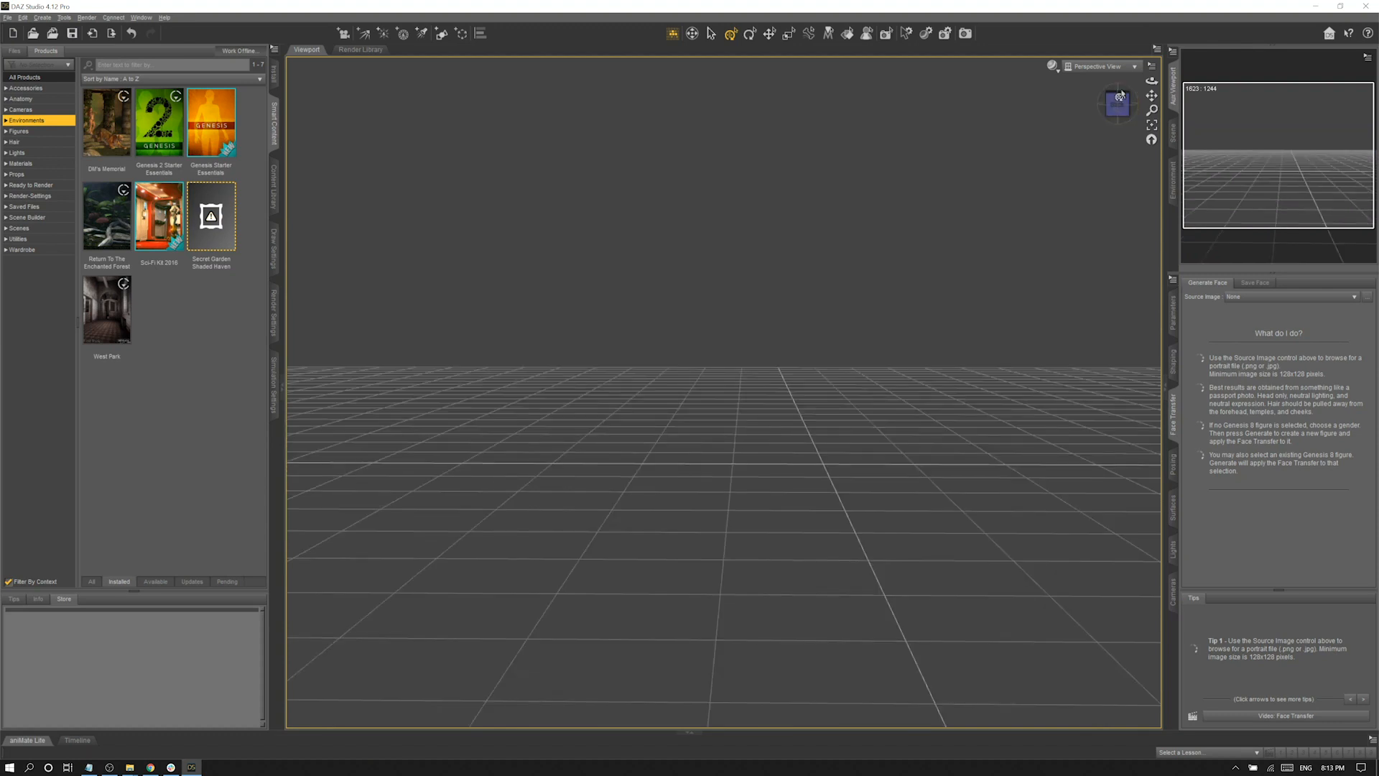
pyautogui.click(1121, 97)
pyautogui.click(1123, 98)
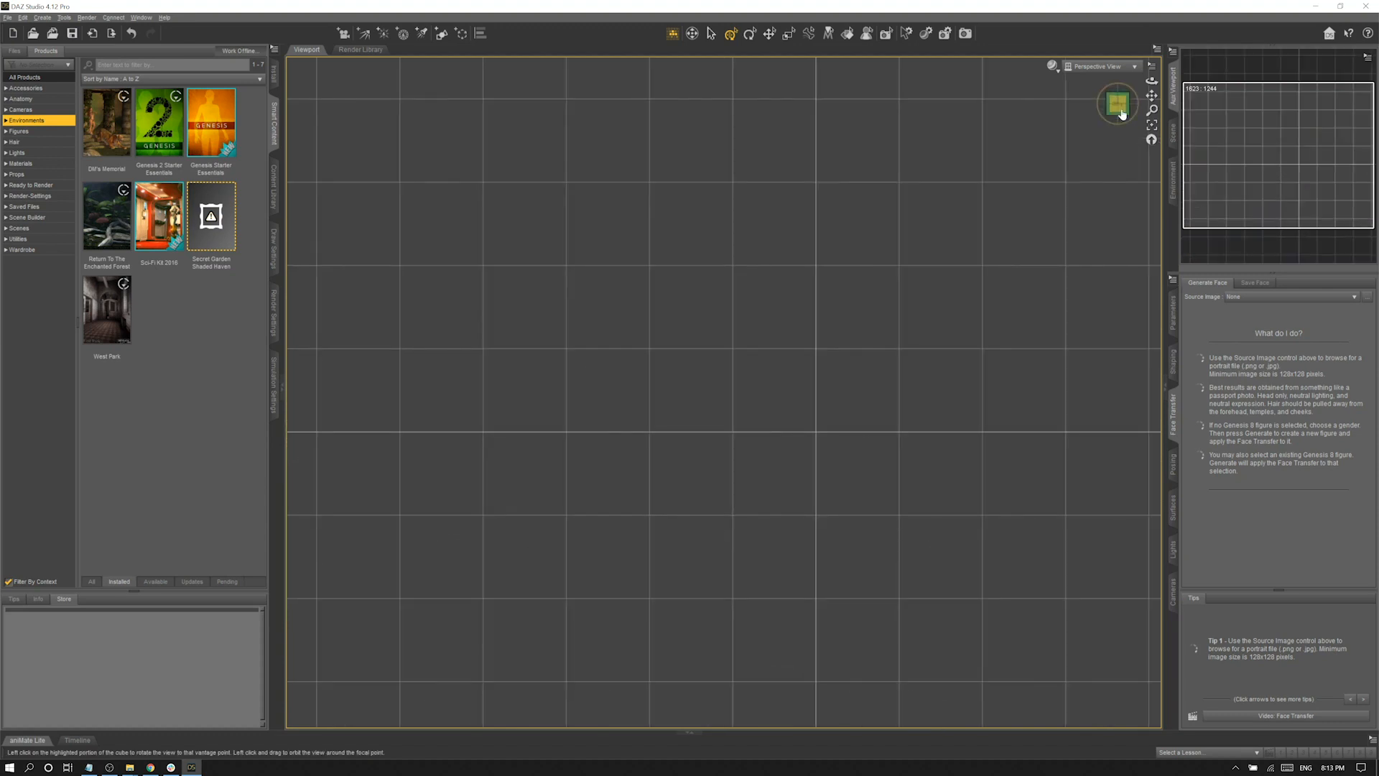
pyautogui.click(1128, 113)
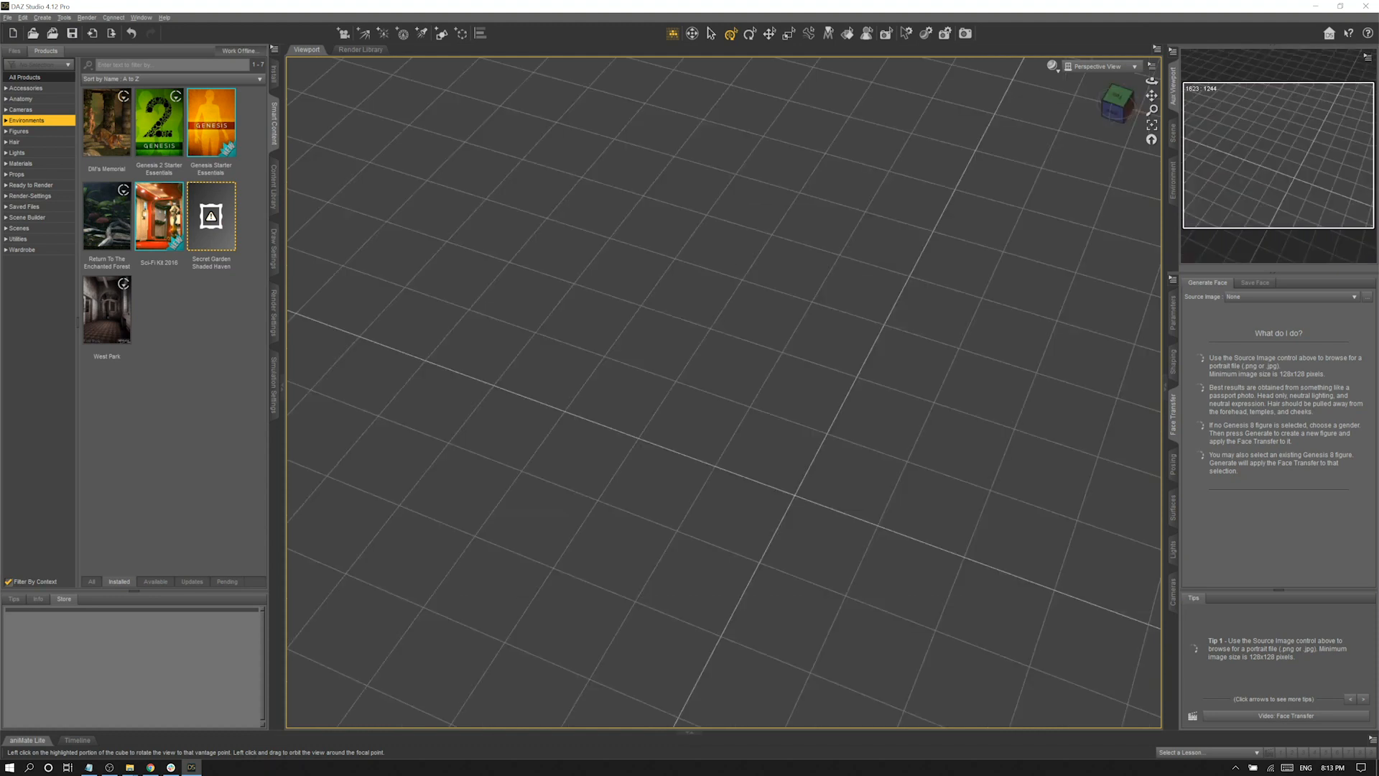
pyautogui.moveTo(1120, 107); pyautogui.dragTo(1081, 112)
# - Orbit the view to an angled perspective of the grid floor and zoom out
pyautogui.keyDown('ctrl'); pyautogui.keyDown('alt'); pyautogui.moveTo(811, 495); pyautogui.dragTo(852, 493); pyautogui.keyUp('alt'); pyautogui.keyUp('ctrl')
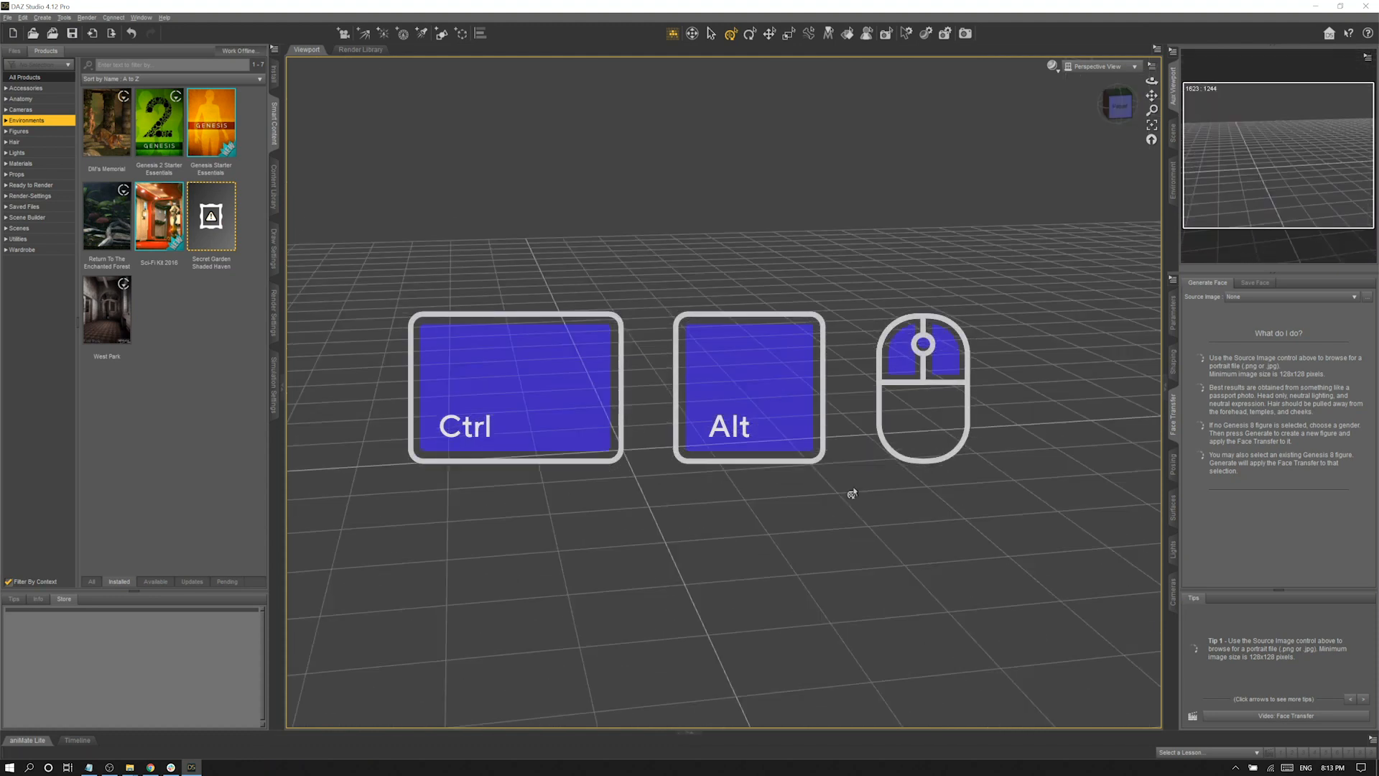
pyautogui.keyDown('ctrl'); pyautogui.keyDown('alt'); pyautogui.moveTo(641, 453); pyautogui.dragTo(660, 495); pyautogui.keyUp('alt'); pyautogui.keyUp('ctrl')
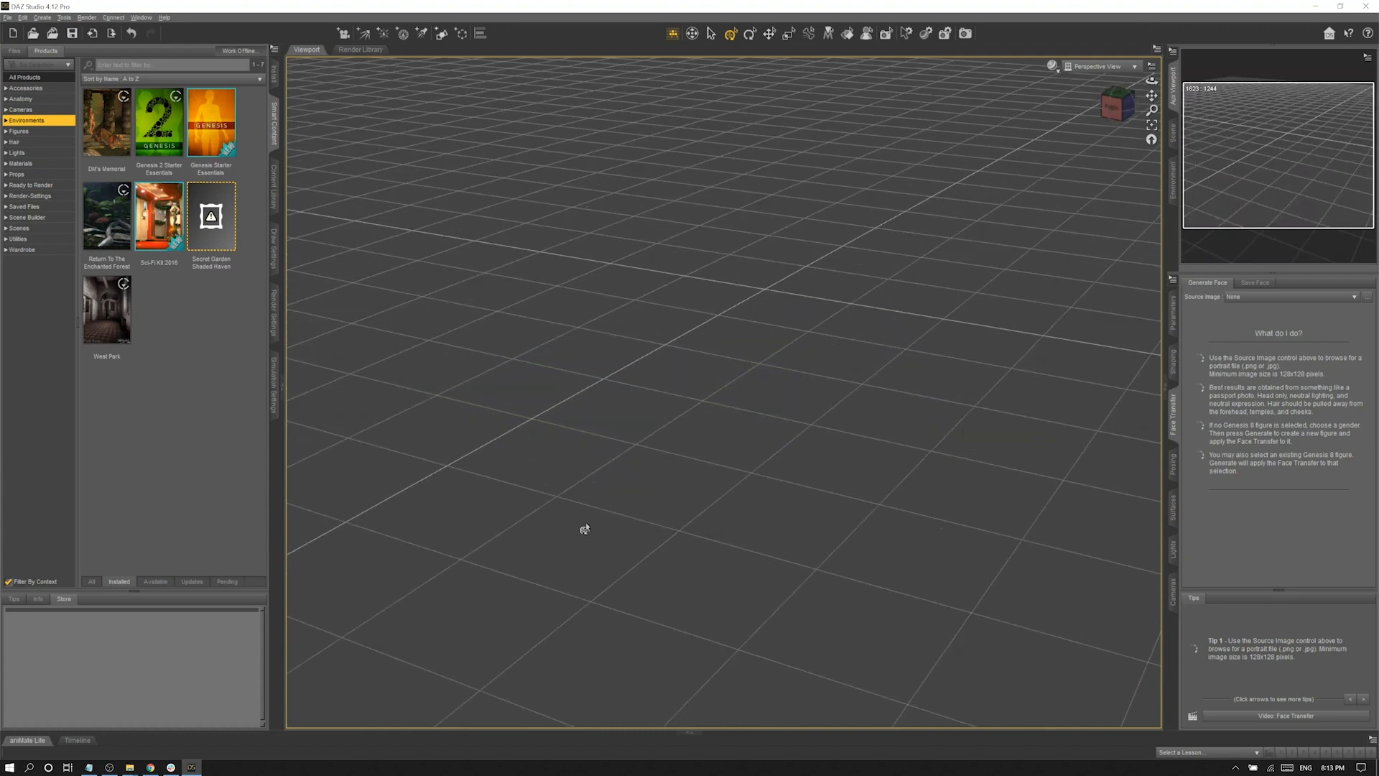
pyautogui.scroll(-3, 585, 529)
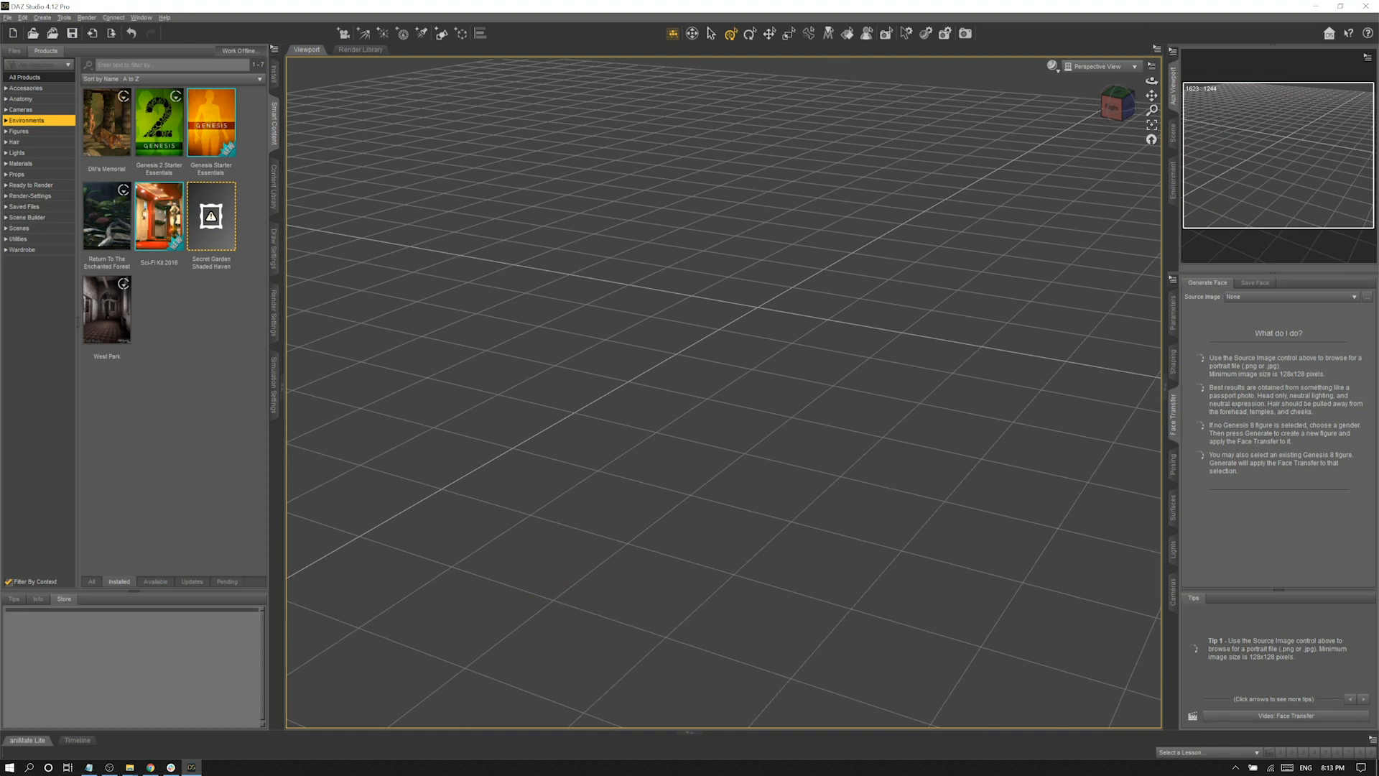
pyautogui.scroll(-3, 1013, 133)
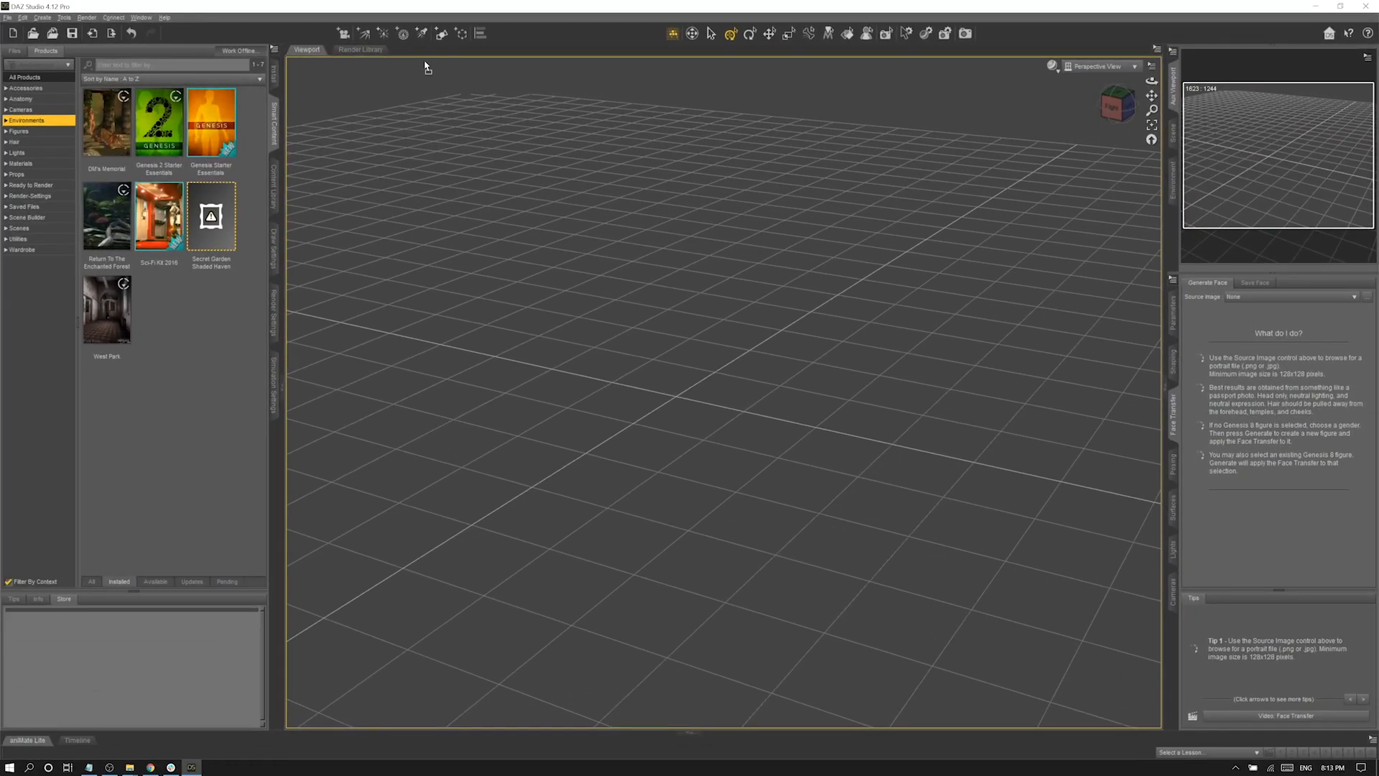
# - Dock the Aux Viewport pane in the main Viewport's pane group and compare the two views
pyautogui.moveTo(311, 50); pyautogui.dragTo(309, 49)
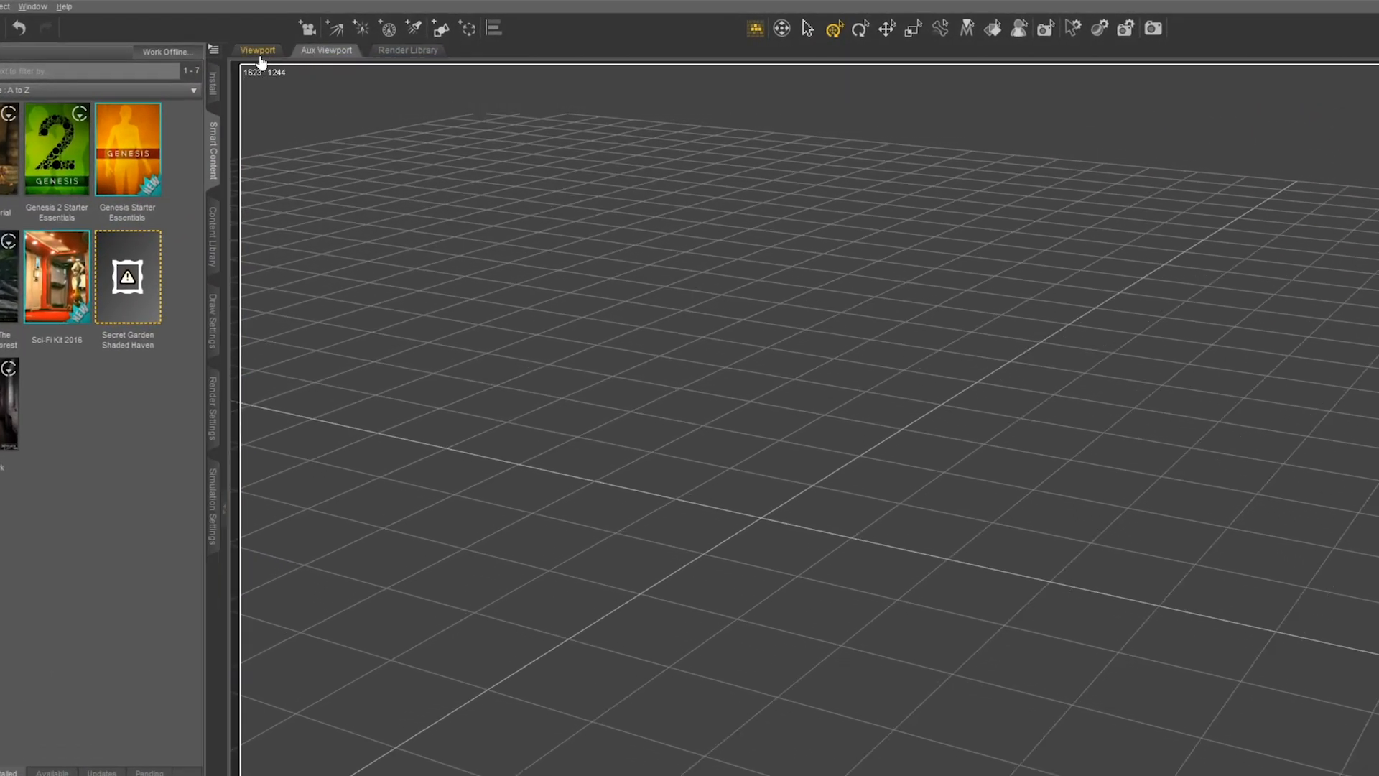
pyautogui.click(257, 54)
pyautogui.click(316, 53)
pyautogui.click(253, 52)
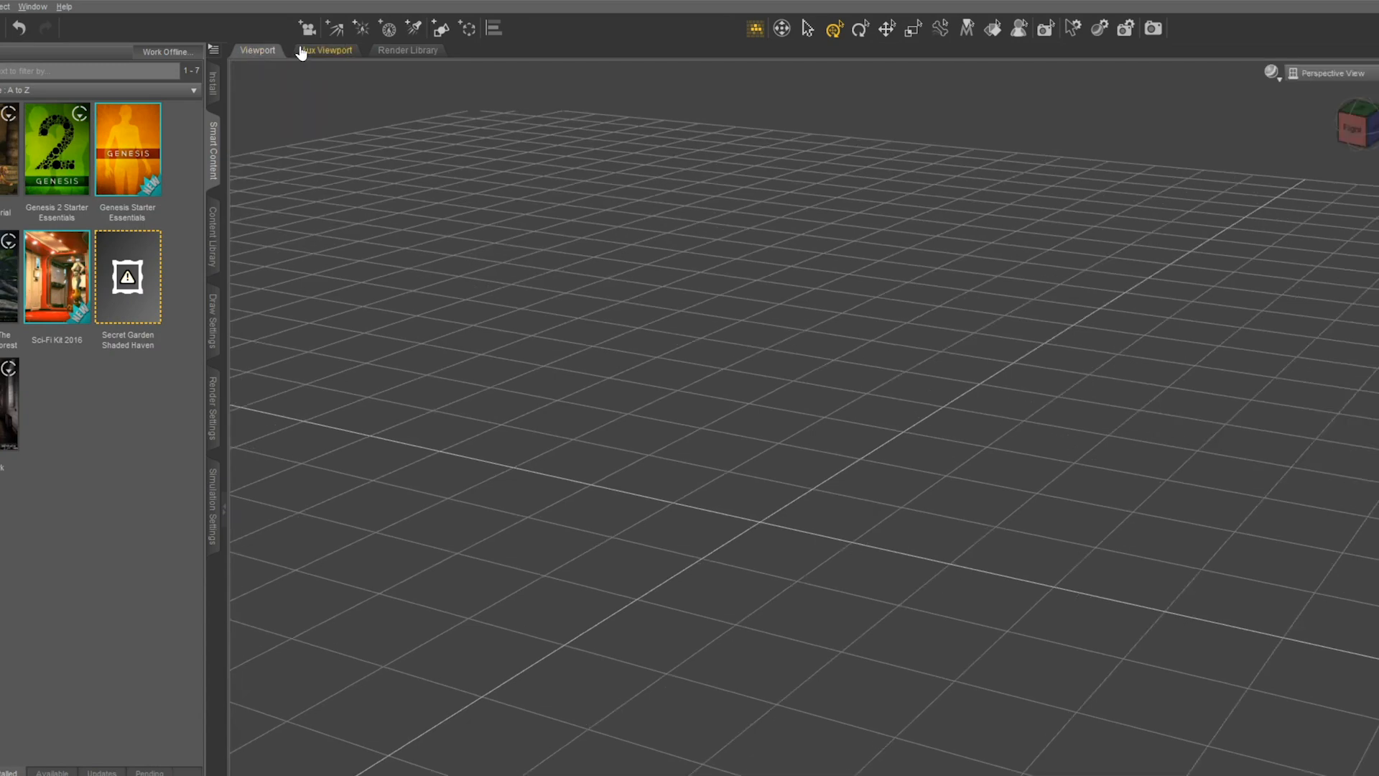
pyautogui.click(326, 50)
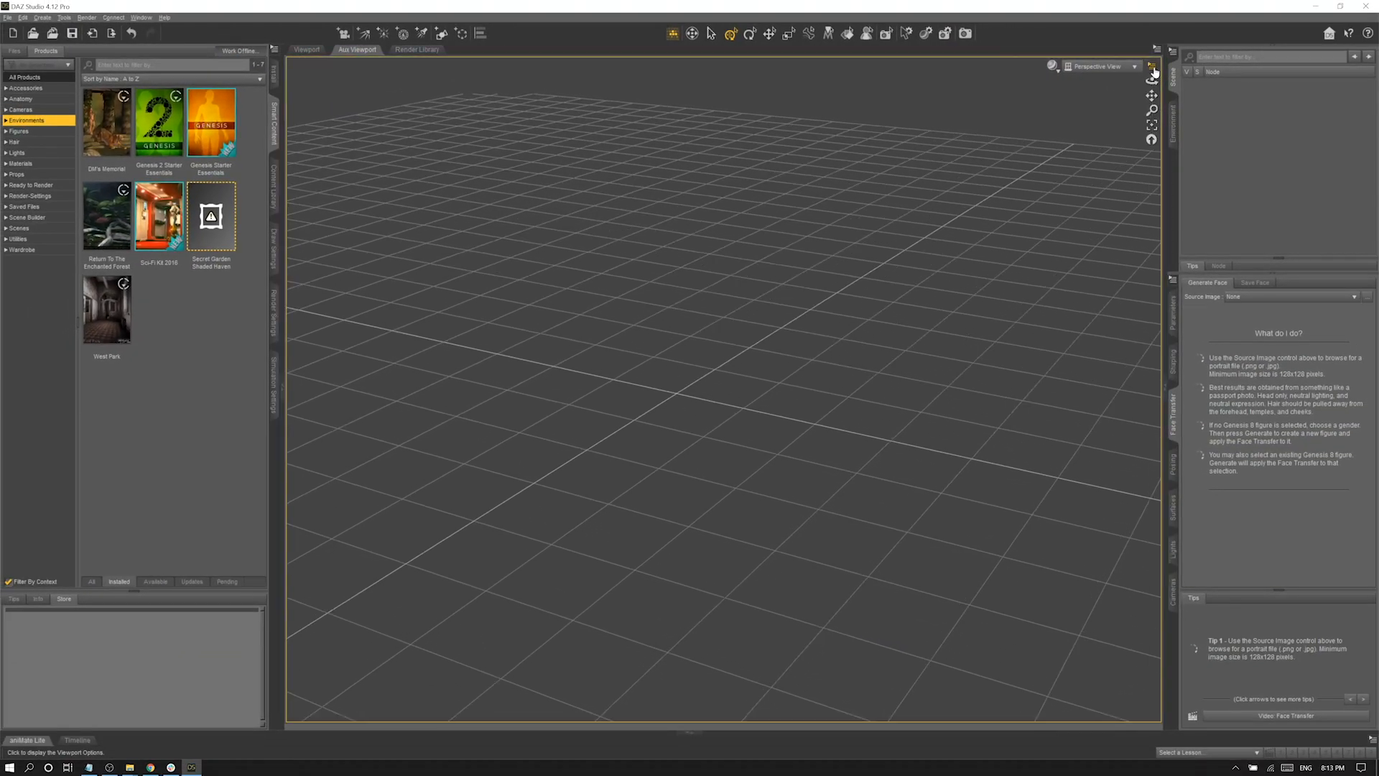
pyautogui.click(1213, 66)
pyautogui.click(365, 51)
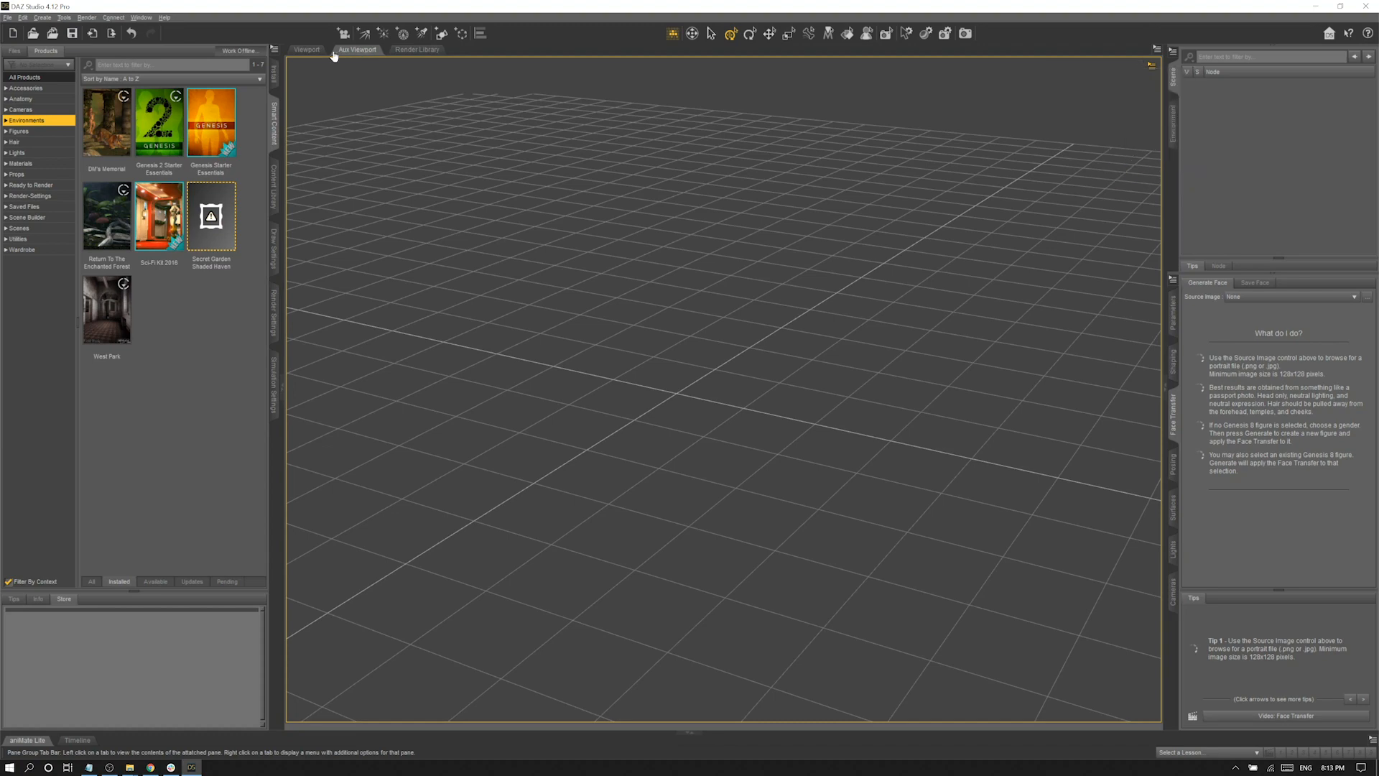
pyautogui.click(309, 50)
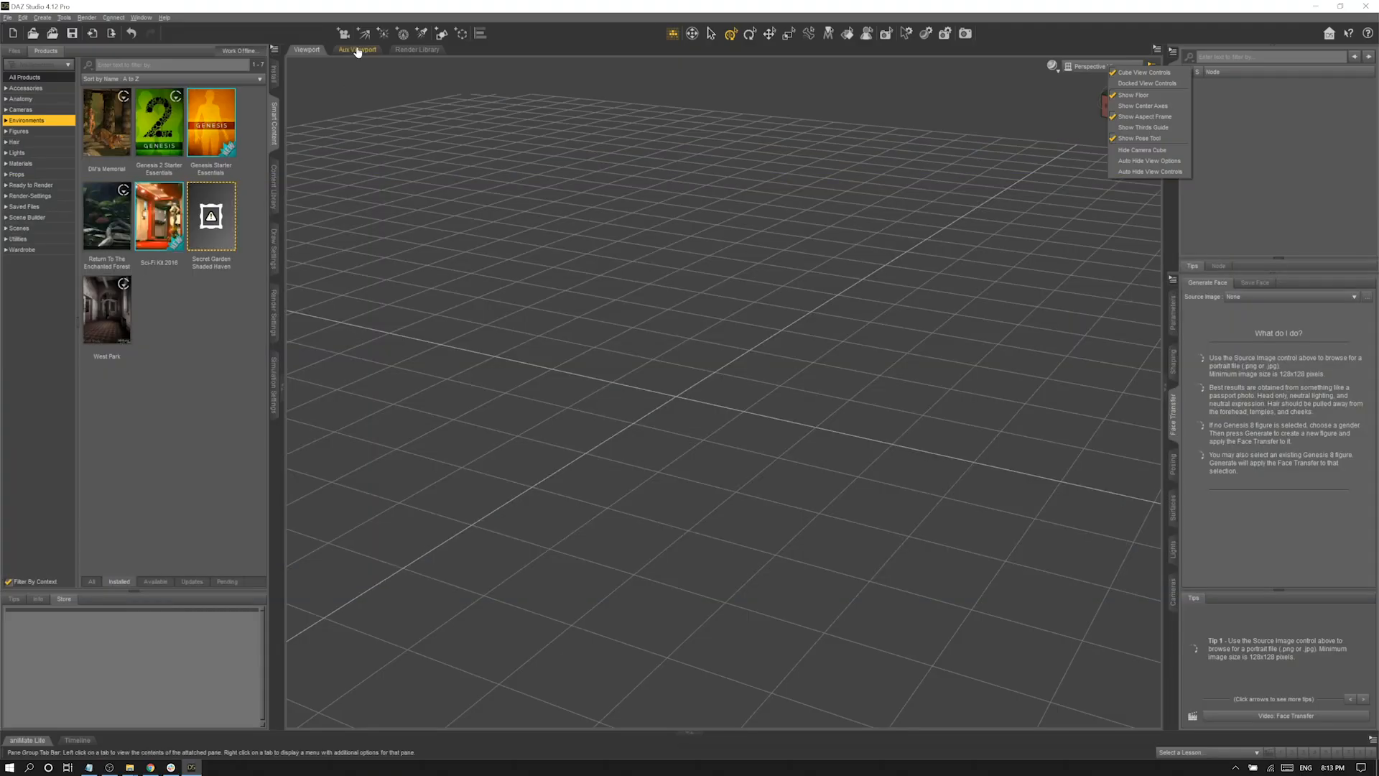
# - Close the Render Library pane and return to the main Viewport
pyautogui.click(411, 50)
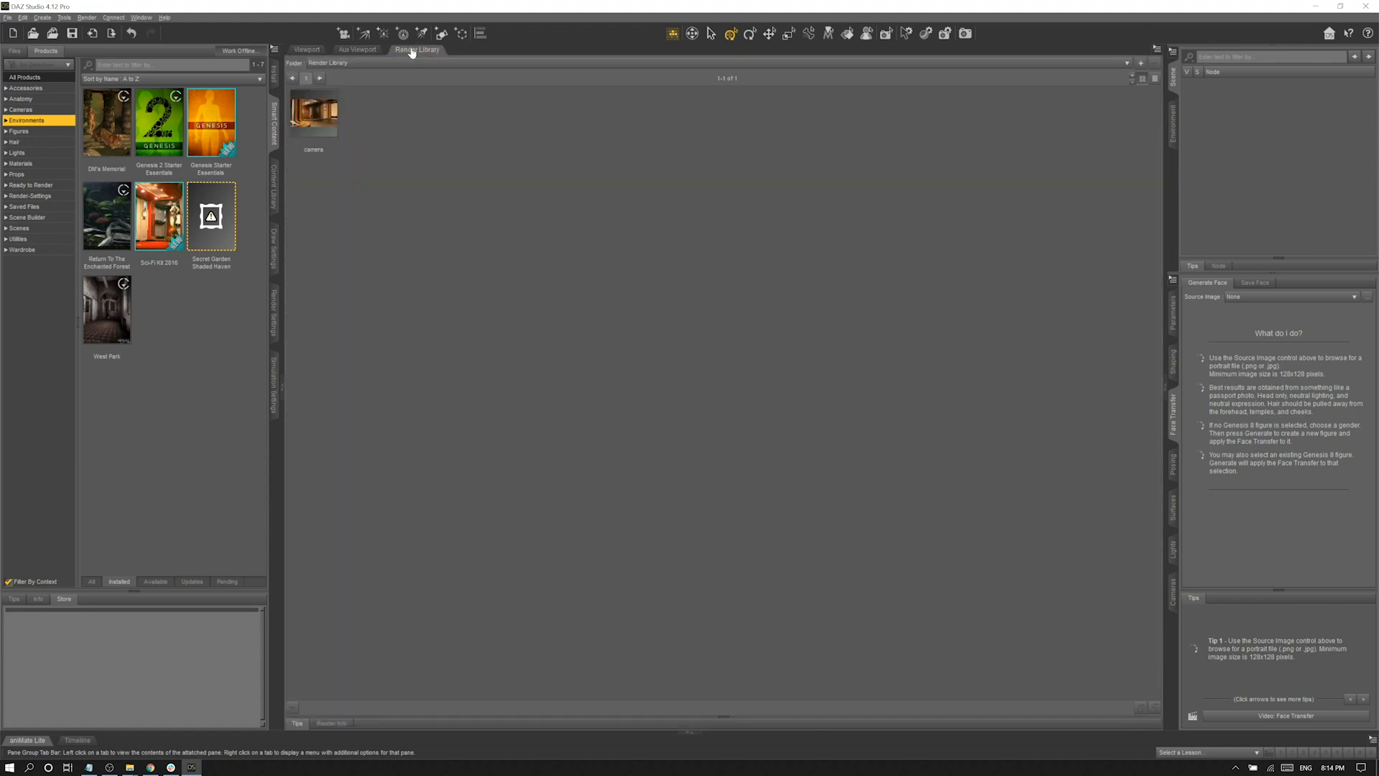
pyautogui.rightClick(418, 52)
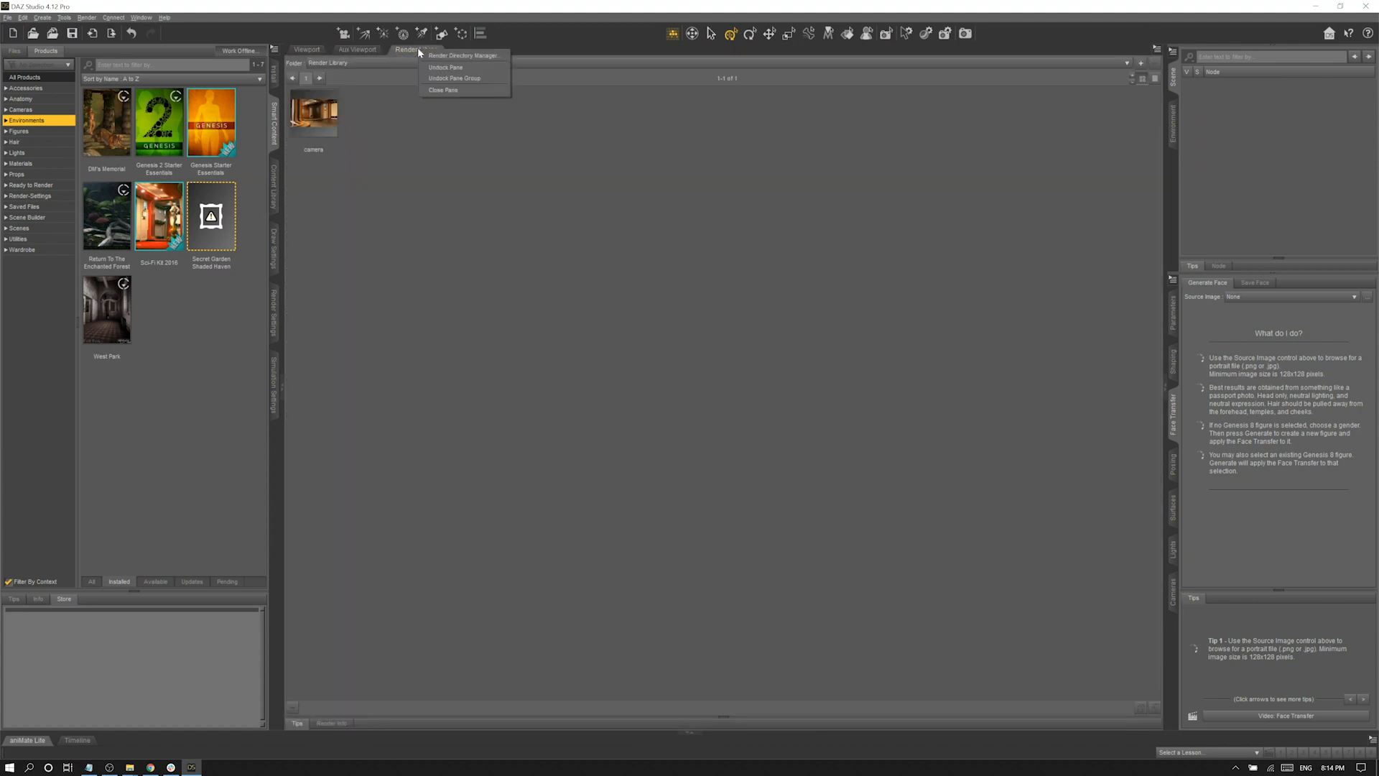
pyautogui.click(462, 91)
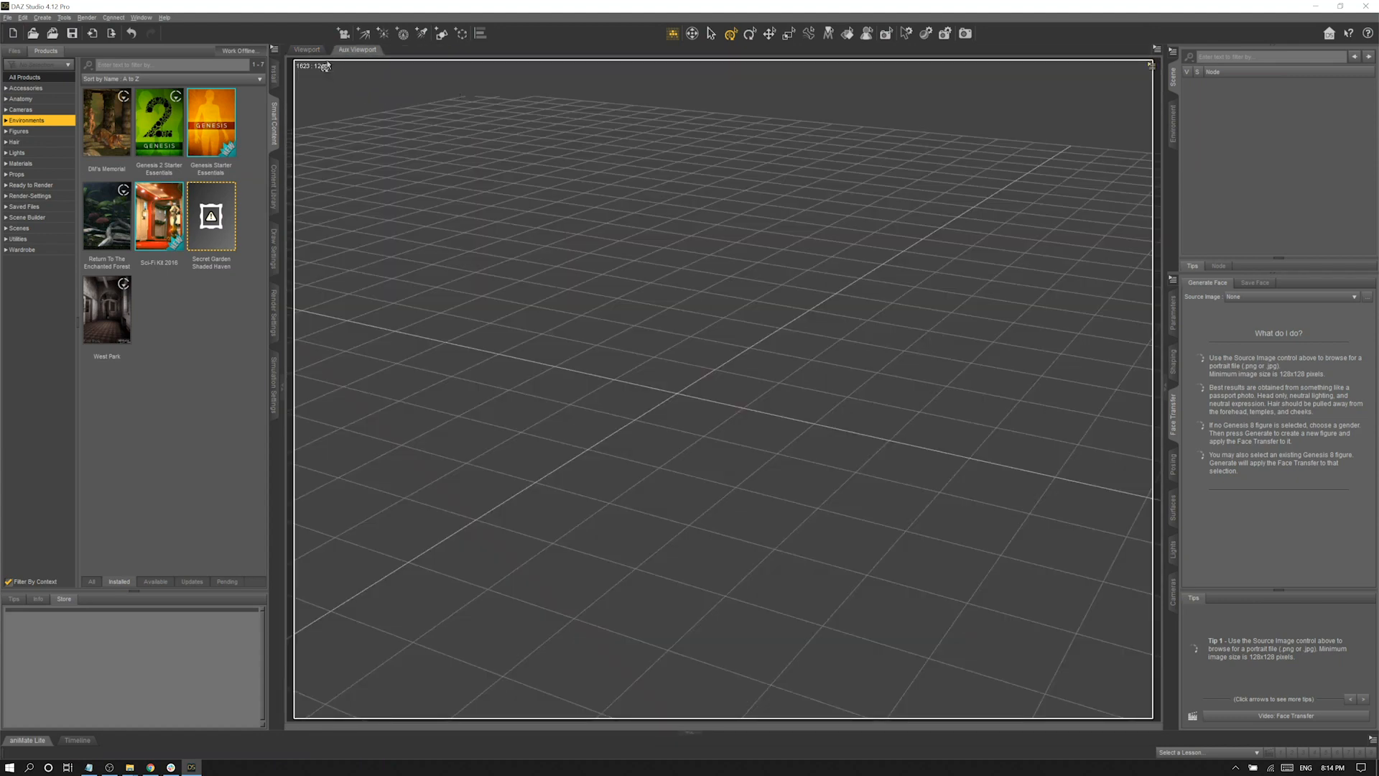
pyautogui.click(307, 49)
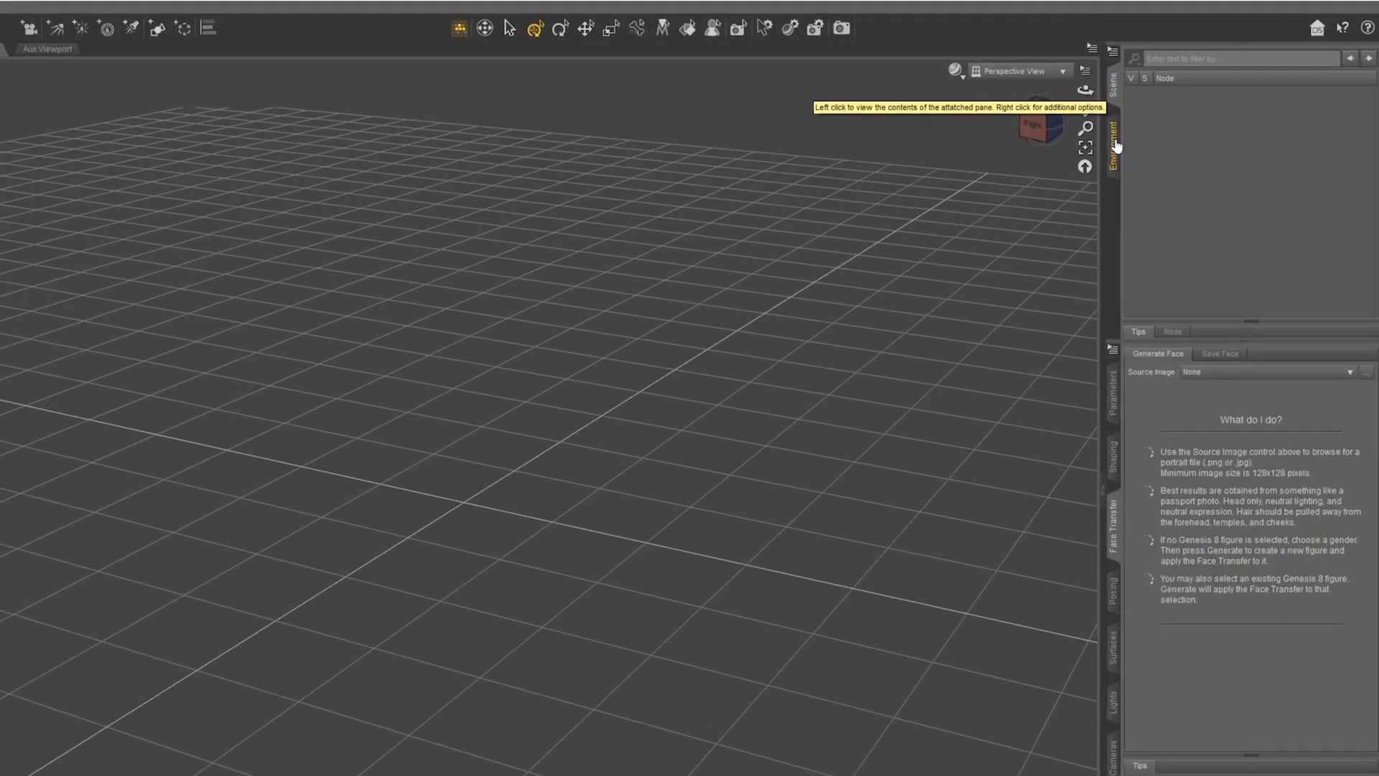
# - Close the Environment pane in the Scene pane's group
pyautogui.click(1175, 119)
pyautogui.rightClick(1175, 120)
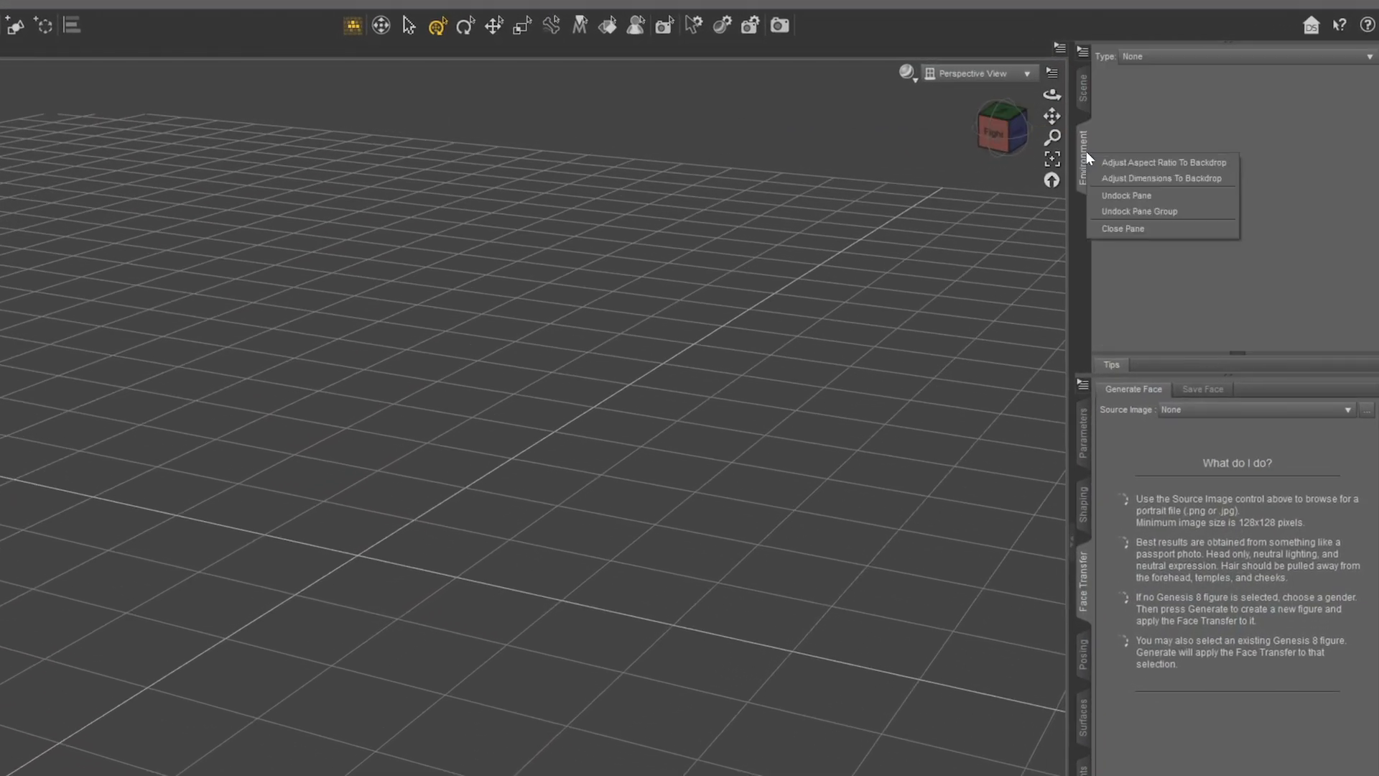
pyautogui.click(1129, 228)
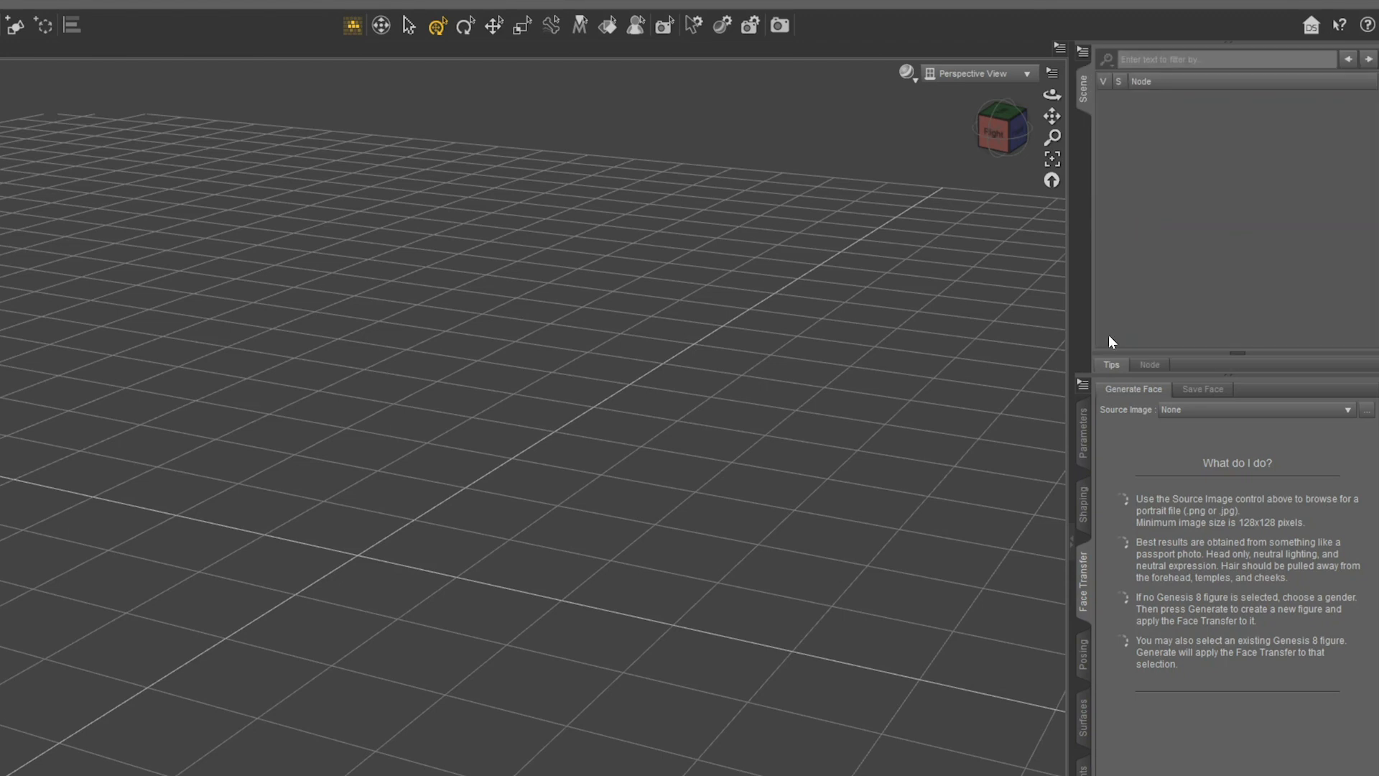
# - View the Parameters pane and close the Shaping pane beside it
pyautogui.click(1085, 440)
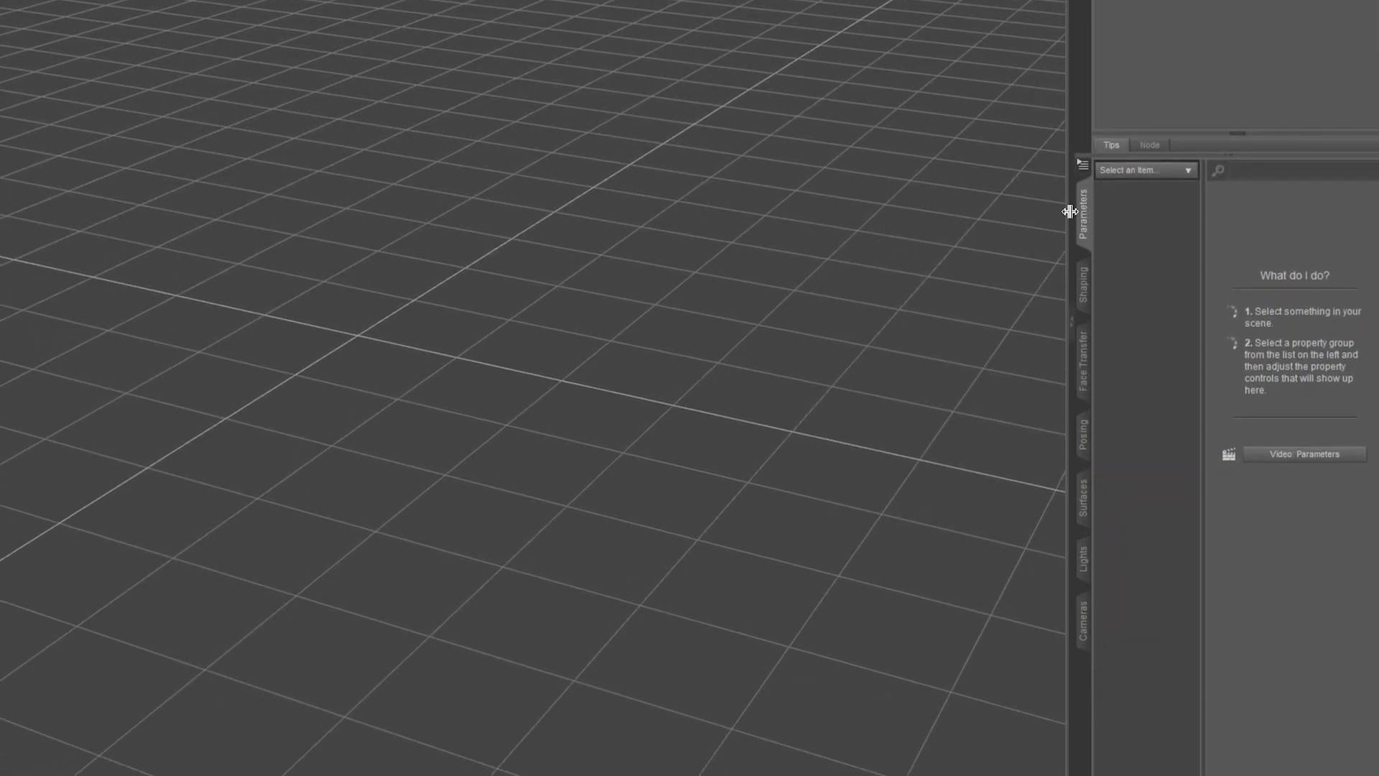
pyautogui.click(1084, 291)
pyautogui.rightClick(1084, 291)
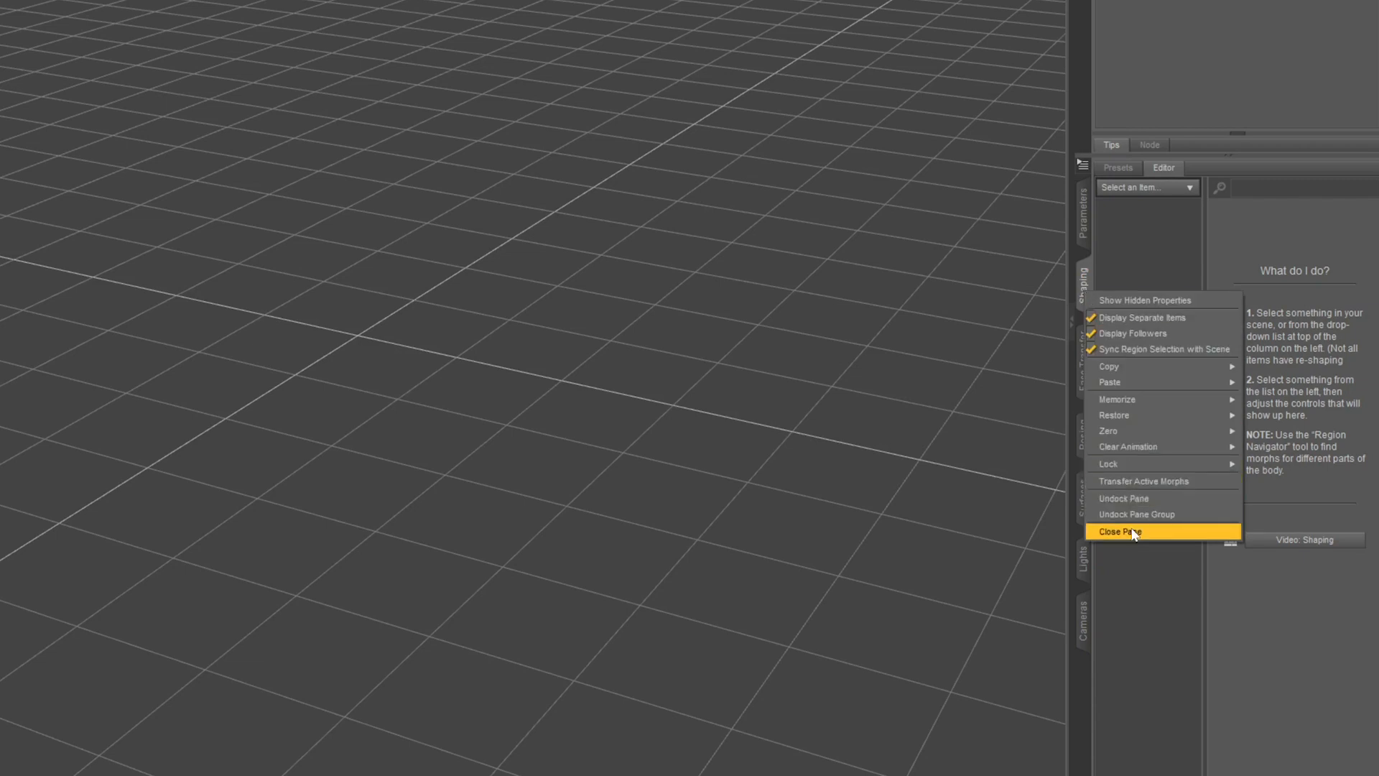
pyautogui.click(1120, 530)
# - Close the Face Transfer and Posing panes
pyautogui.rightClick(1082, 316)
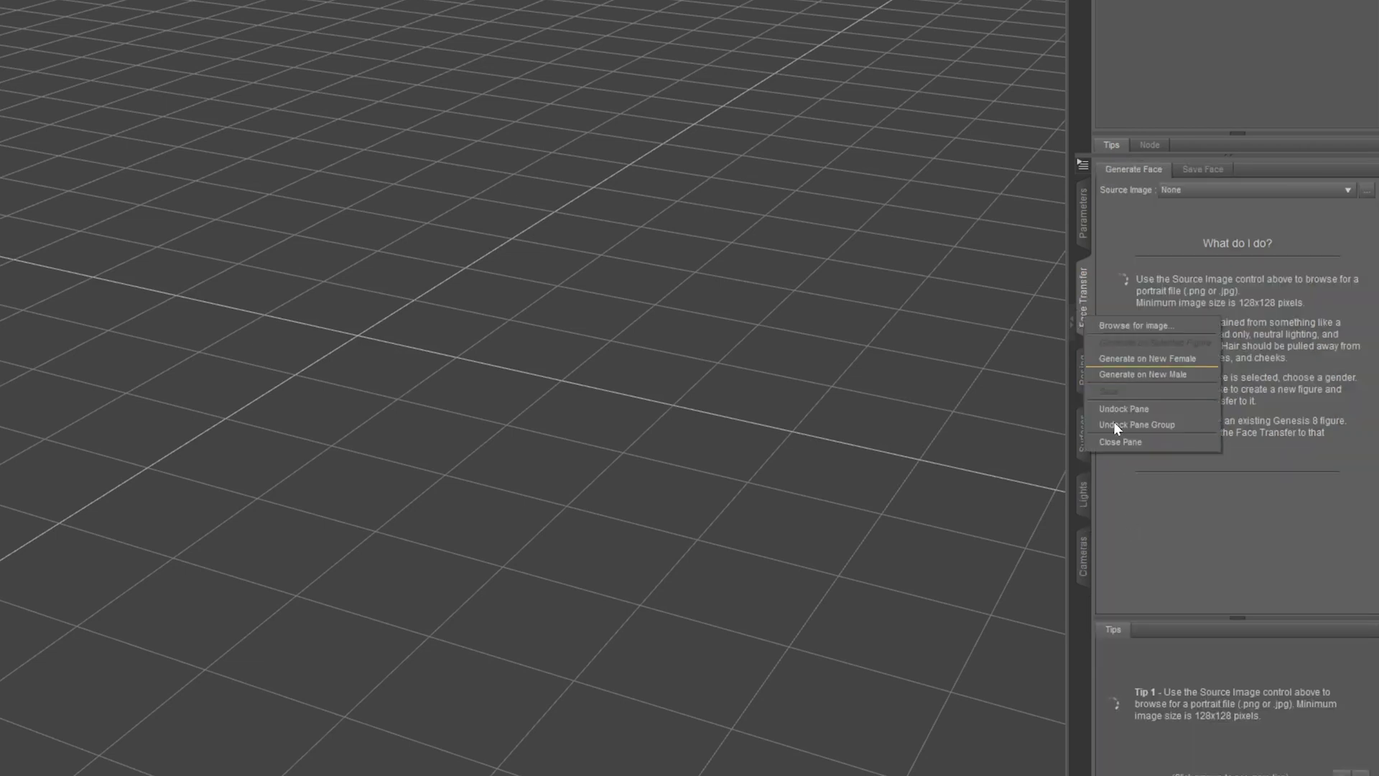
pyautogui.click(1117, 442)
pyautogui.rightClick(1083, 281)
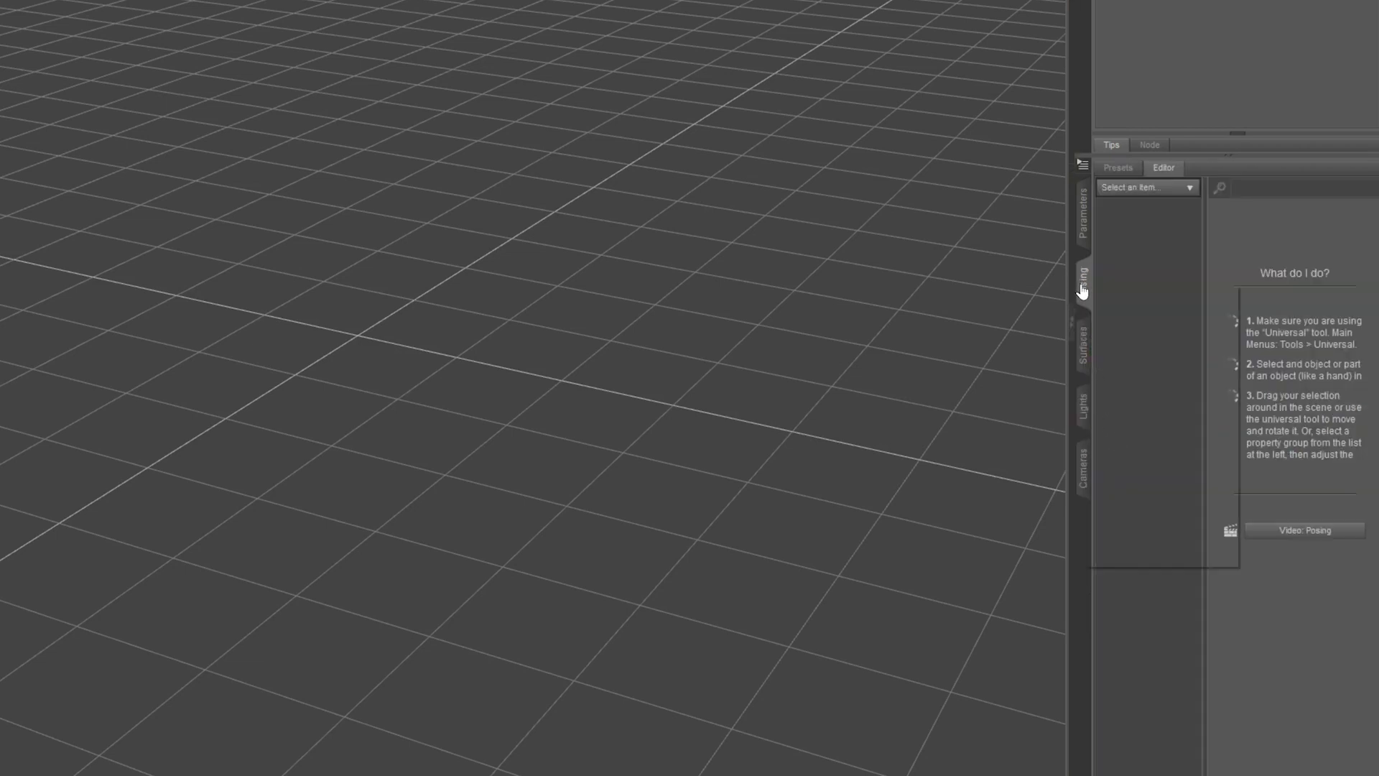
pyautogui.click(1113, 556)
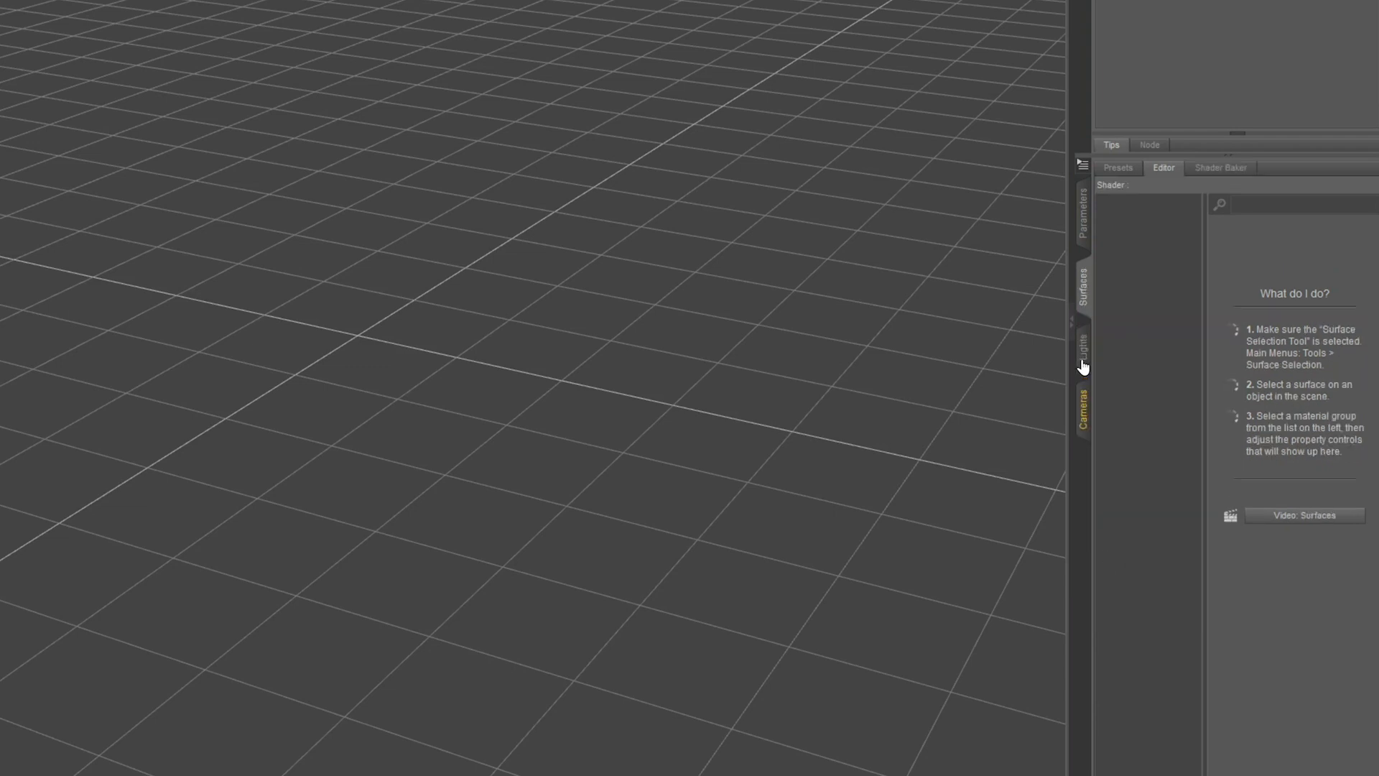
# - Close the Lights and Cameras panes in the Parameters pane's group
pyautogui.rightClick(1082, 353)
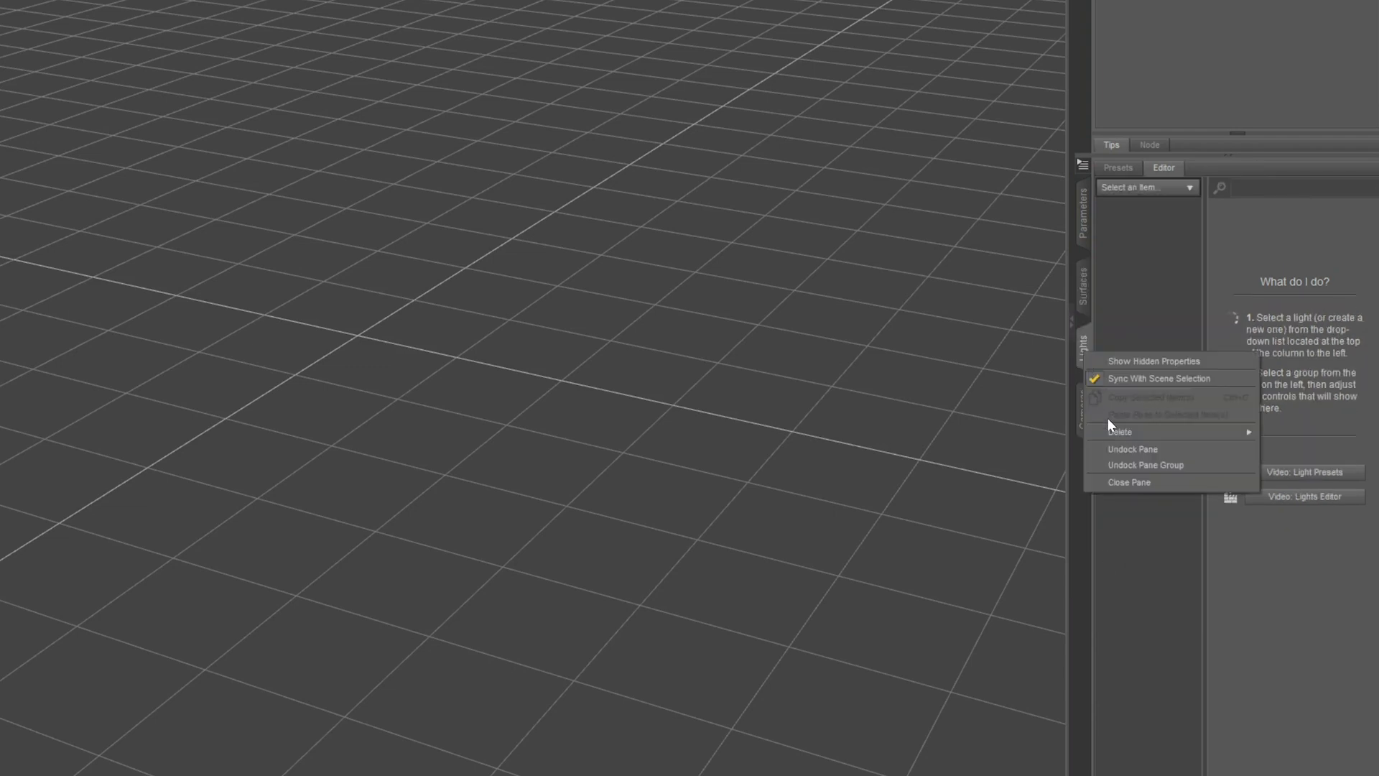
pyautogui.click(1124, 483)
pyautogui.rightClick(1083, 373)
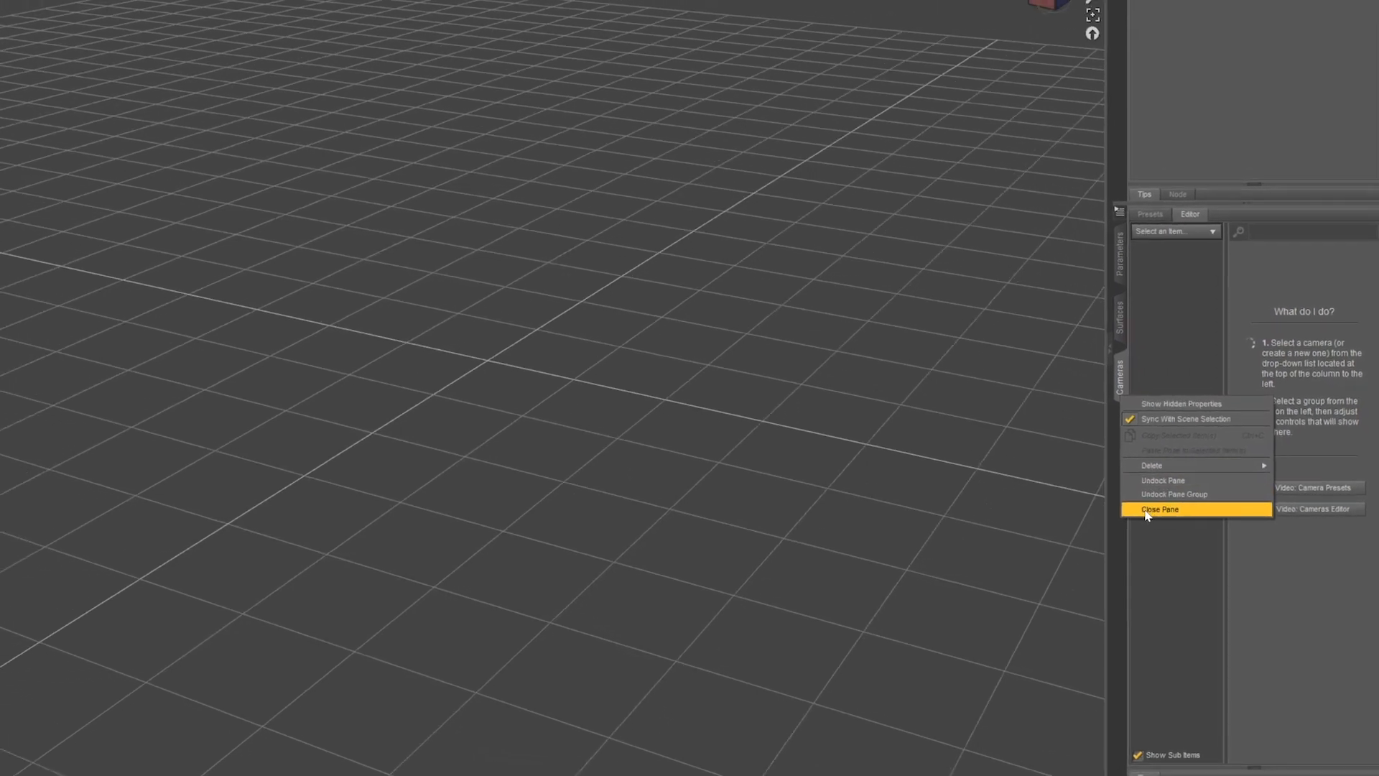
pyautogui.click(1122, 508)
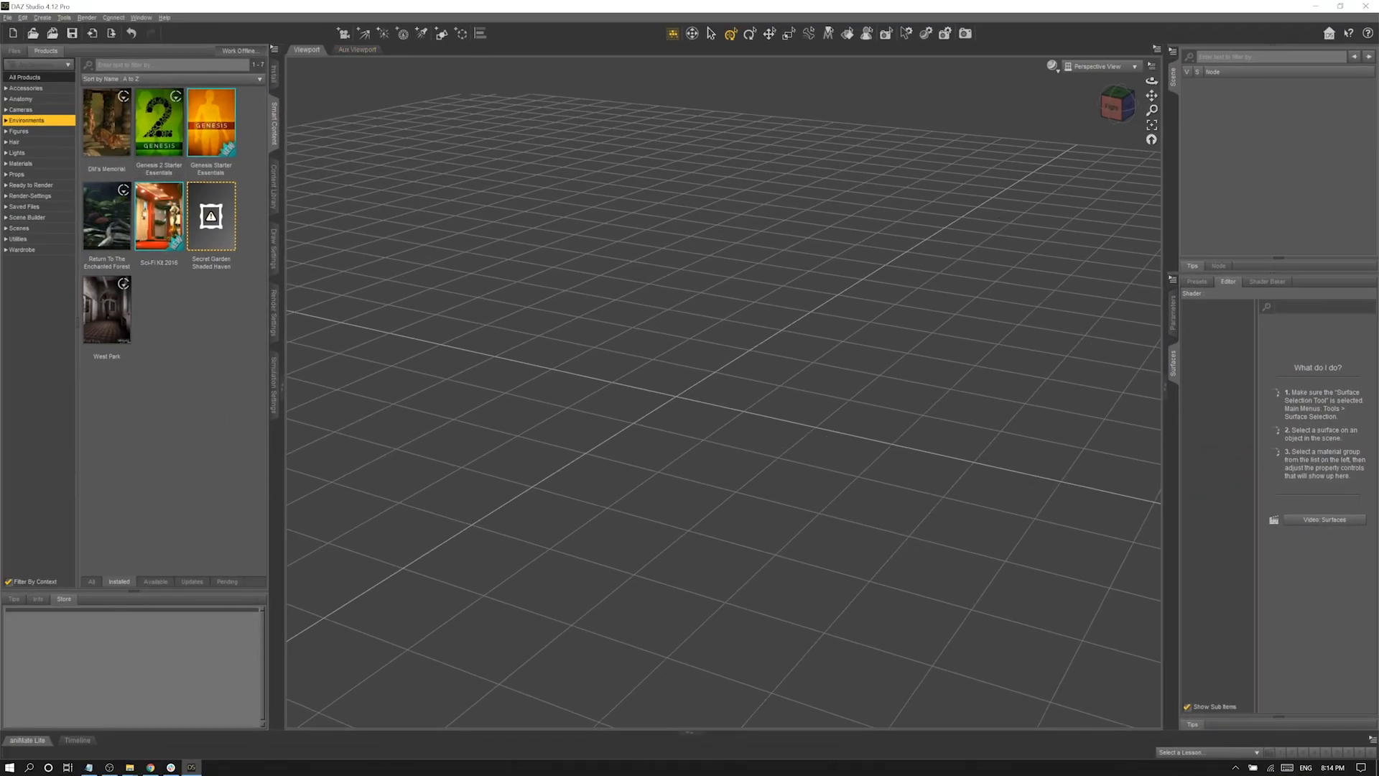
# - Review the list of available panes that can be reopened, leaving the selection unchanged
pyautogui.click(142, 17)
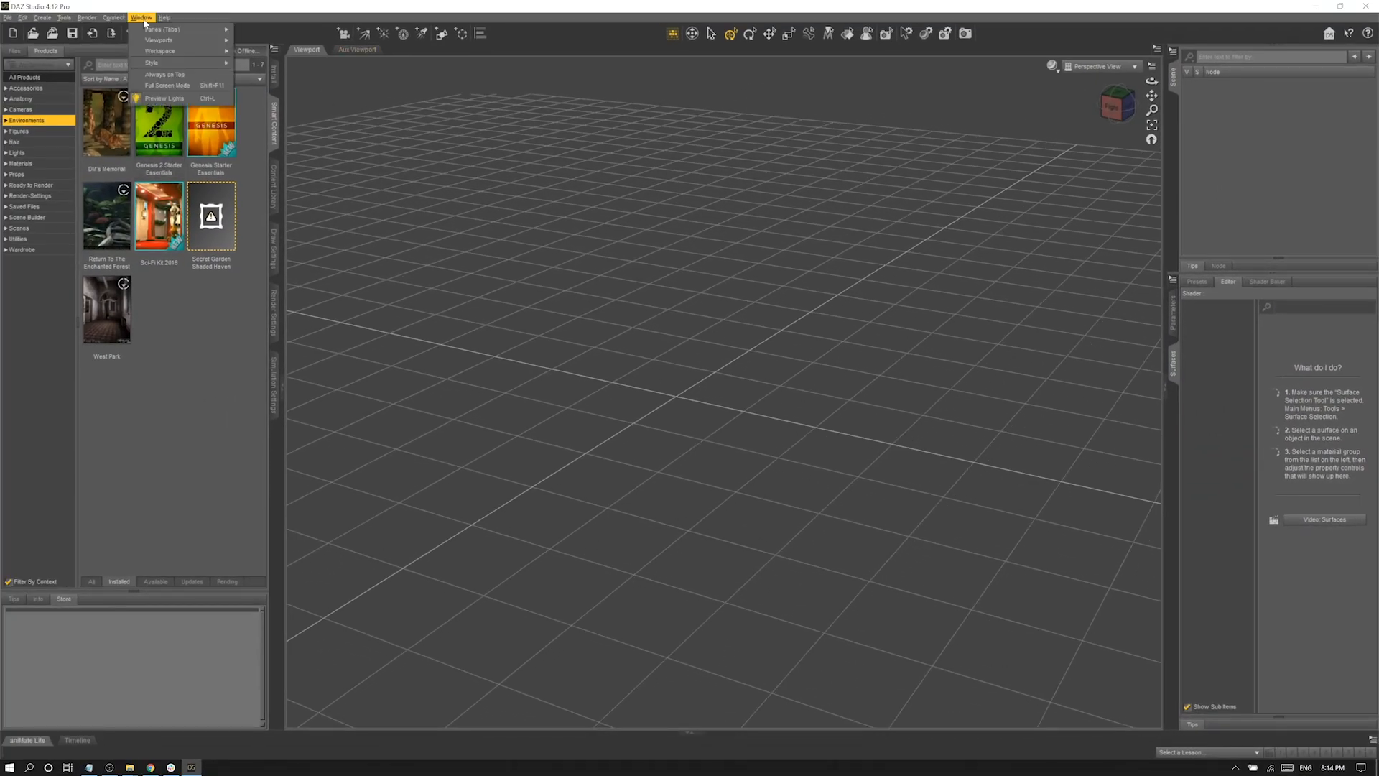
pyautogui.moveTo(155, 28)
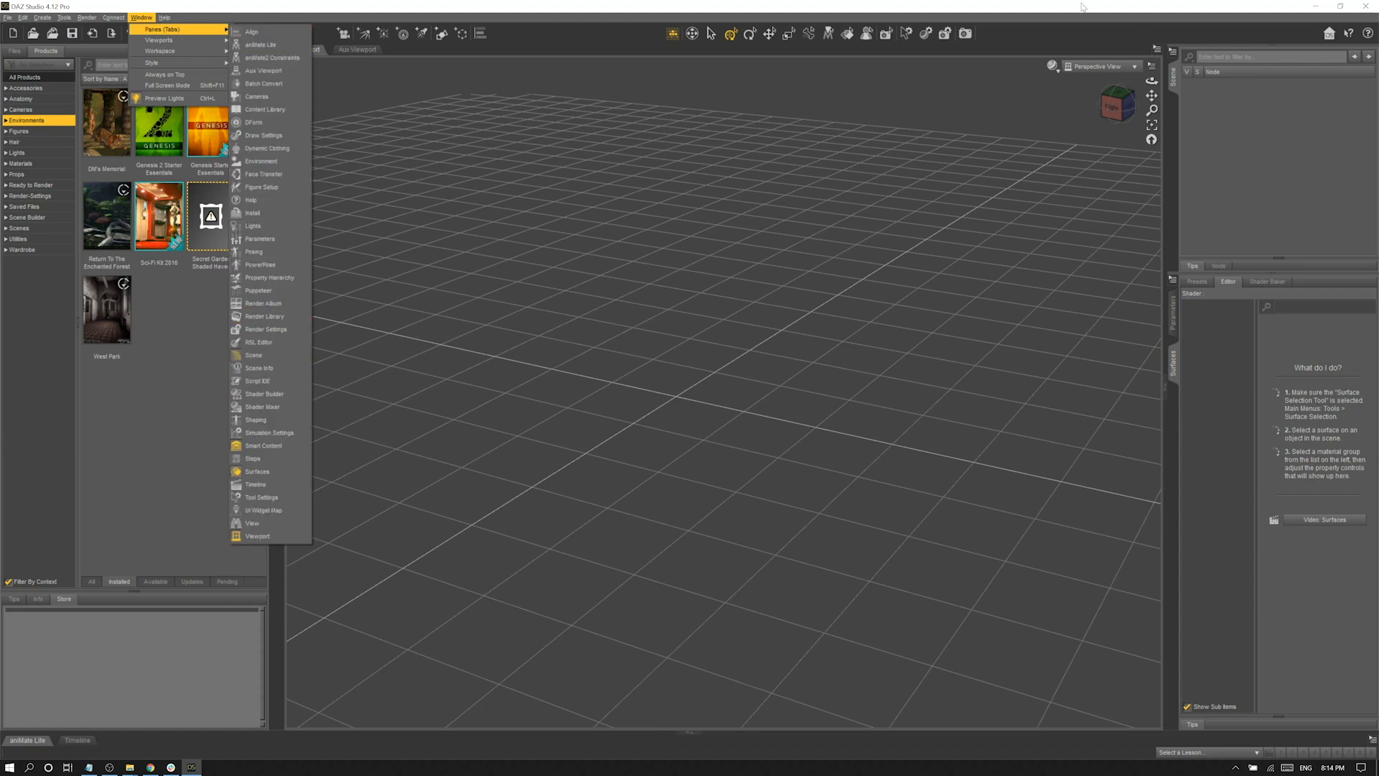
pyautogui.click(1073, 287)
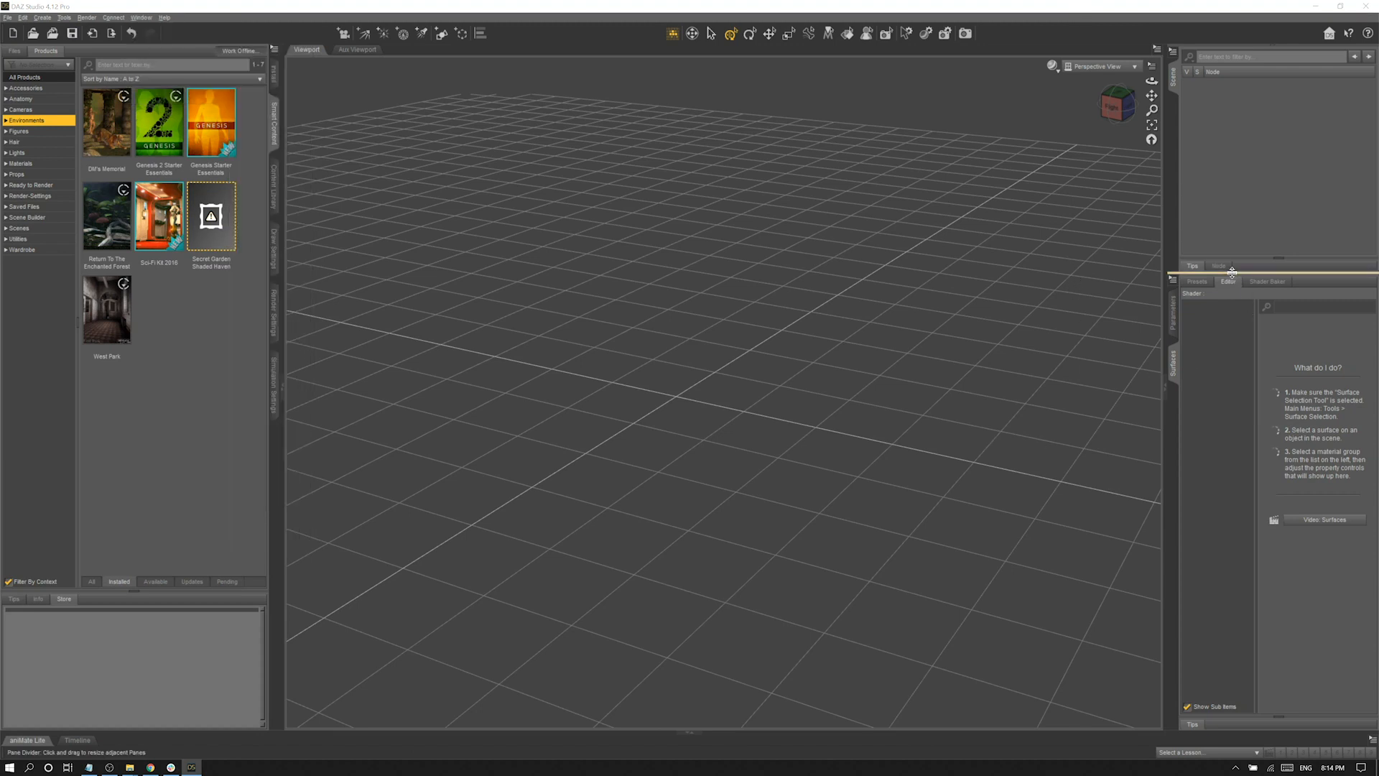
# - Enlarge the Scene pane by moving the divider below it, and display the Parameters pane
pyautogui.moveTo(1230, 273); pyautogui.dragTo(1207, 365)
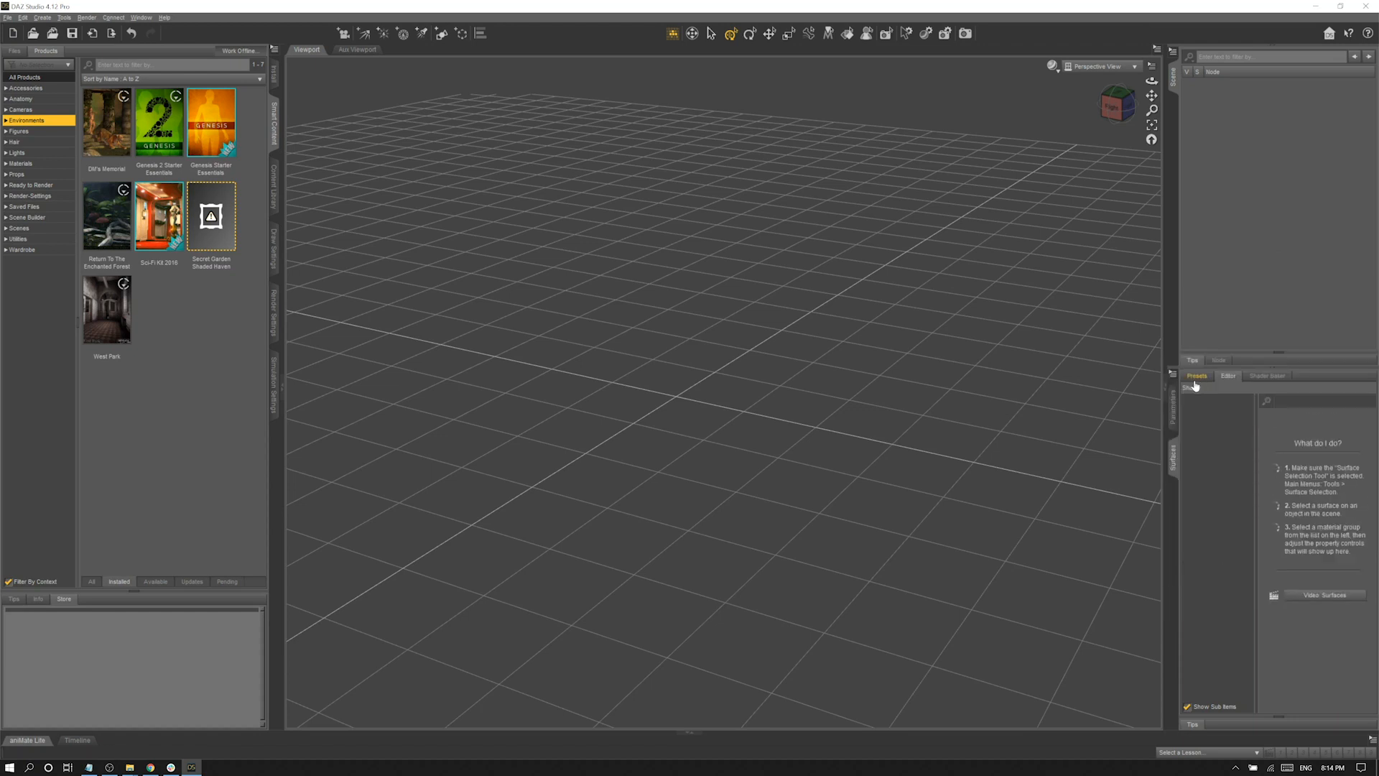
pyautogui.click(1175, 413)
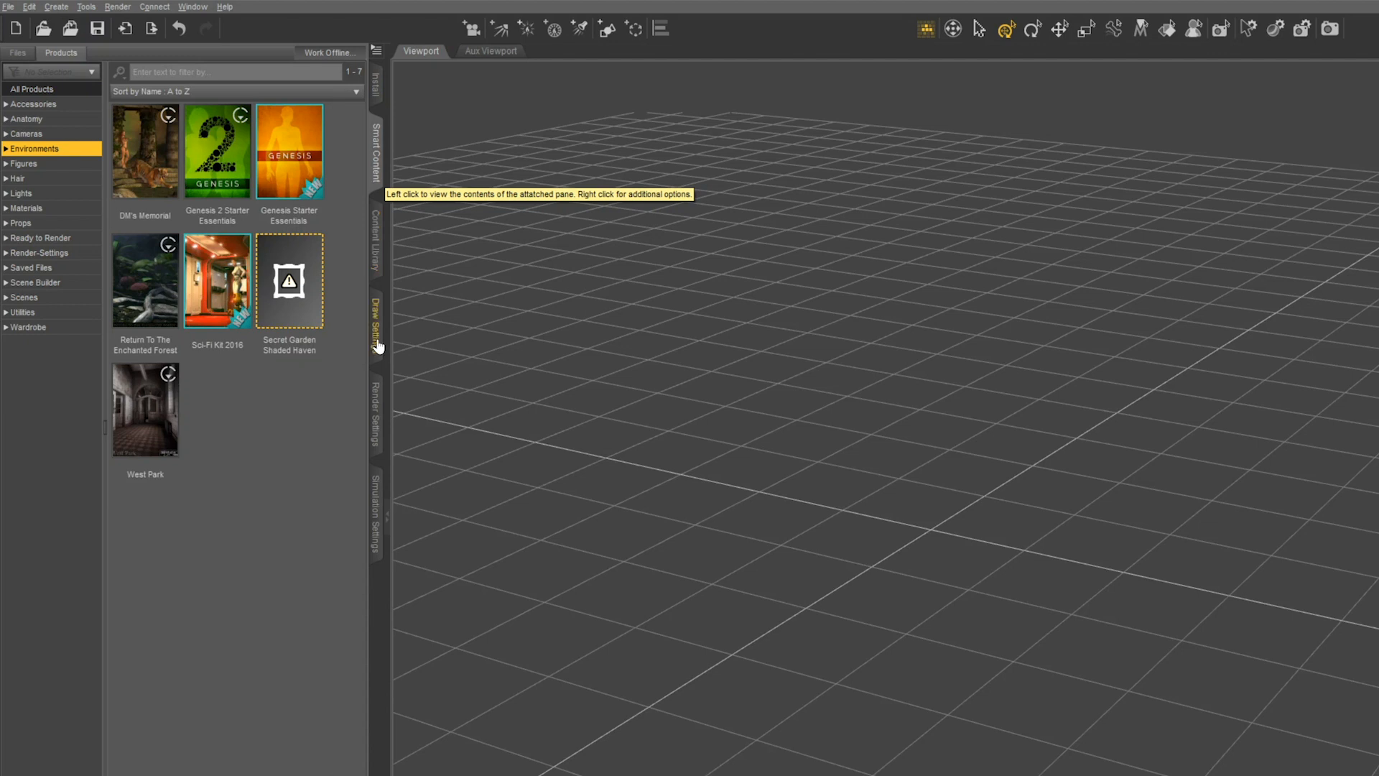
# - Close the Simulation Settings, Render Settings, Draw Settings and Install panes in the Smart Content group
pyautogui.rightClick(377, 515)
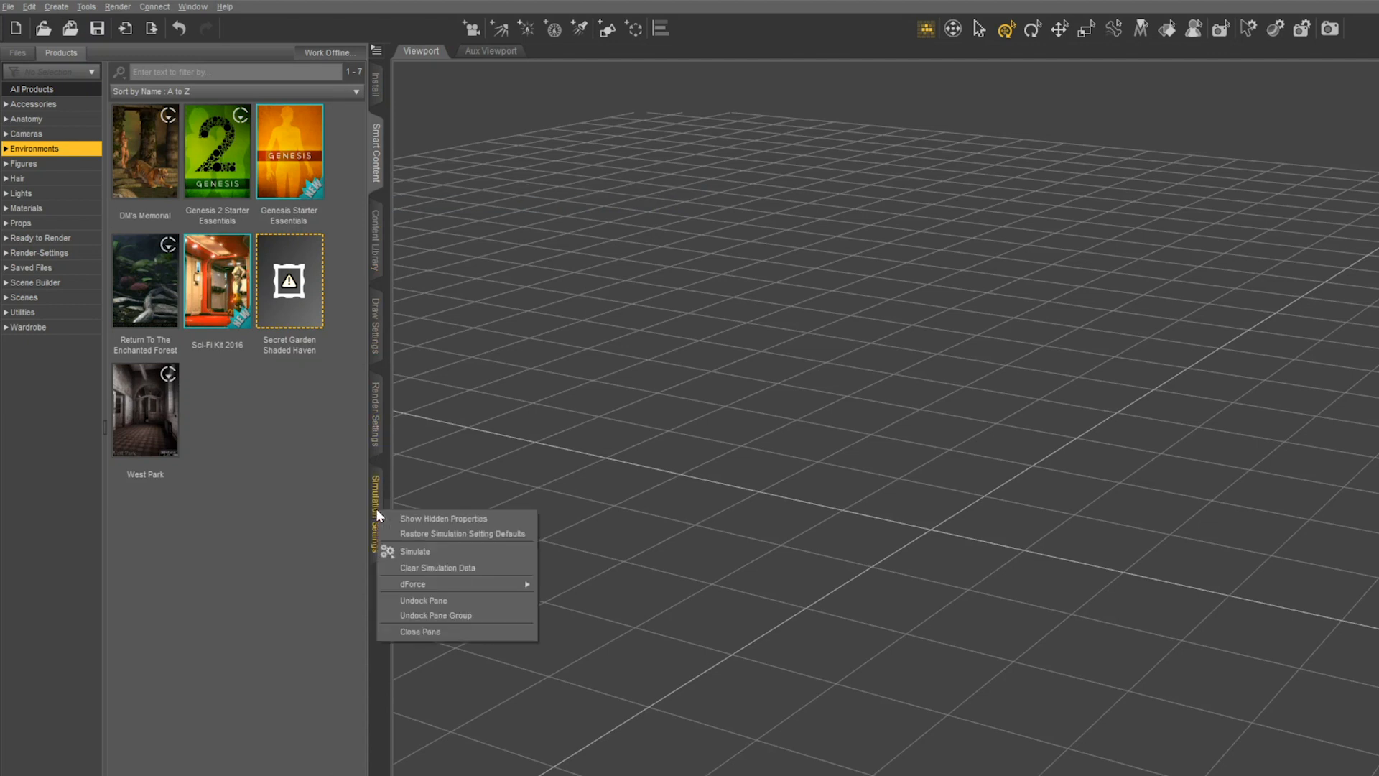
pyautogui.click(432, 633)
pyautogui.rightClick(380, 428)
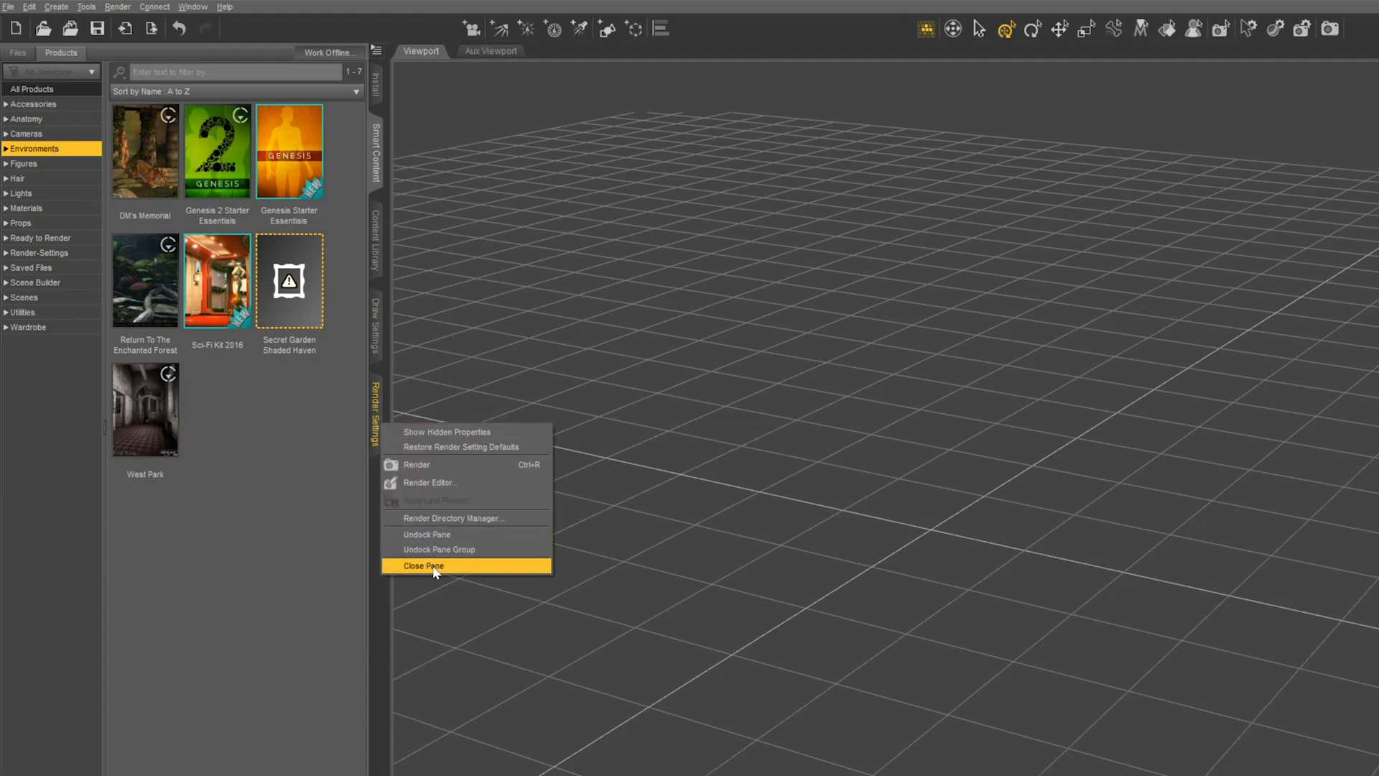
pyautogui.click(433, 566)
pyautogui.rightClick(375, 317)
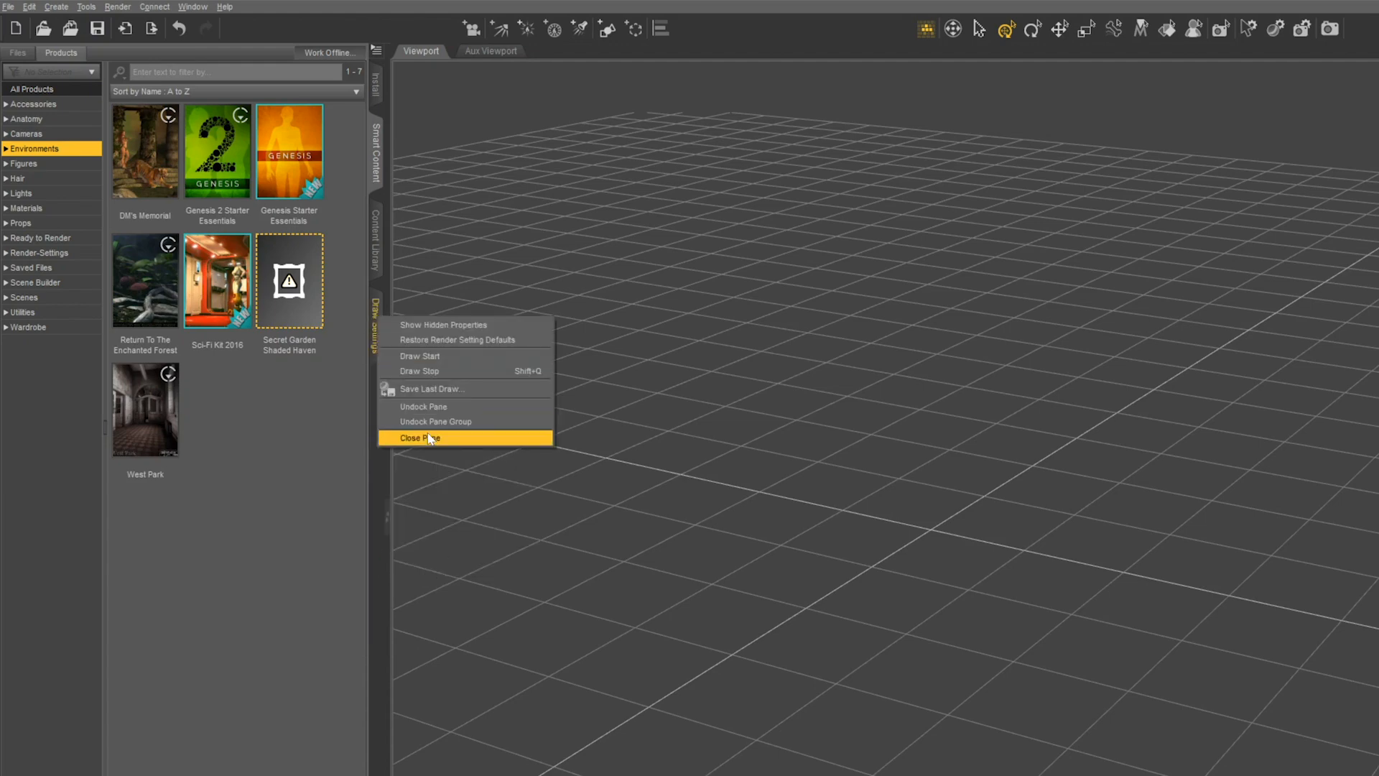
pyautogui.click(432, 439)
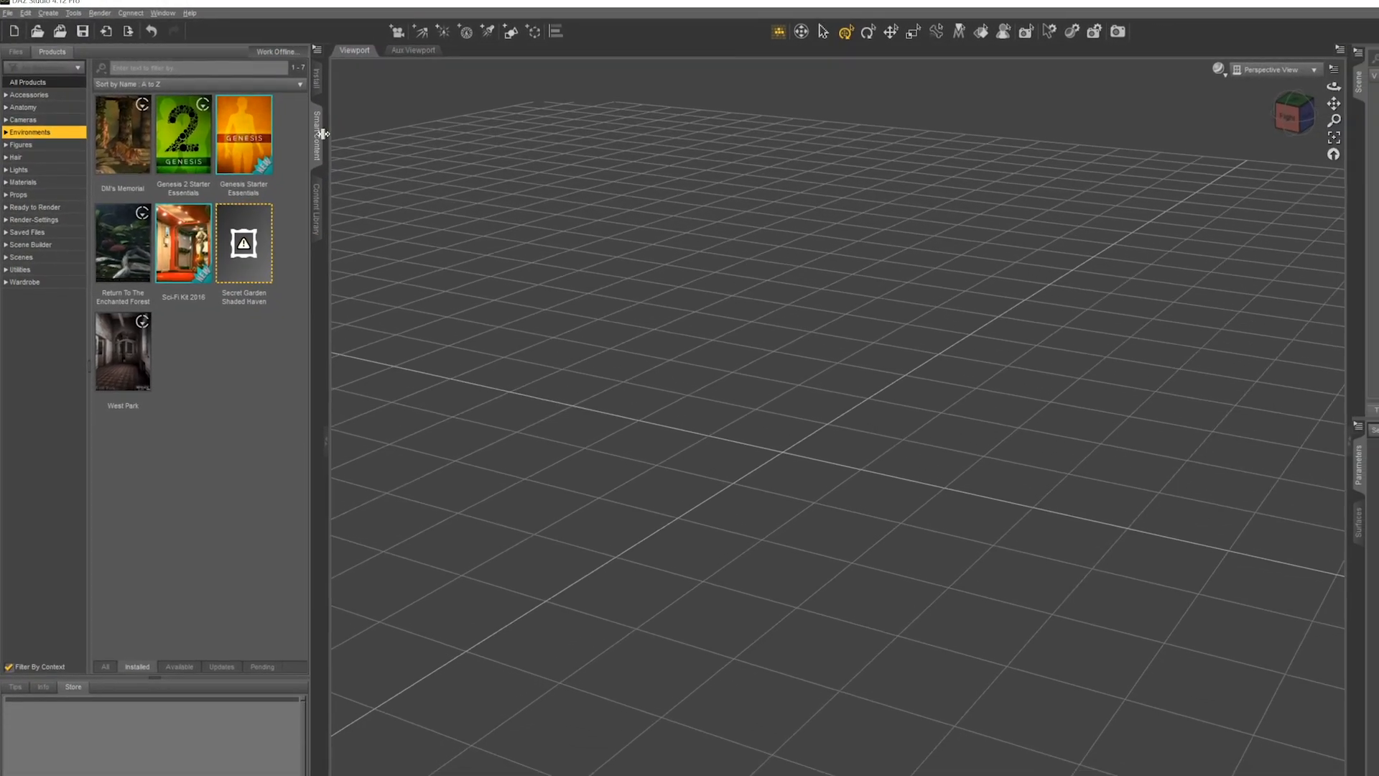
pyautogui.rightClick(379, 90)
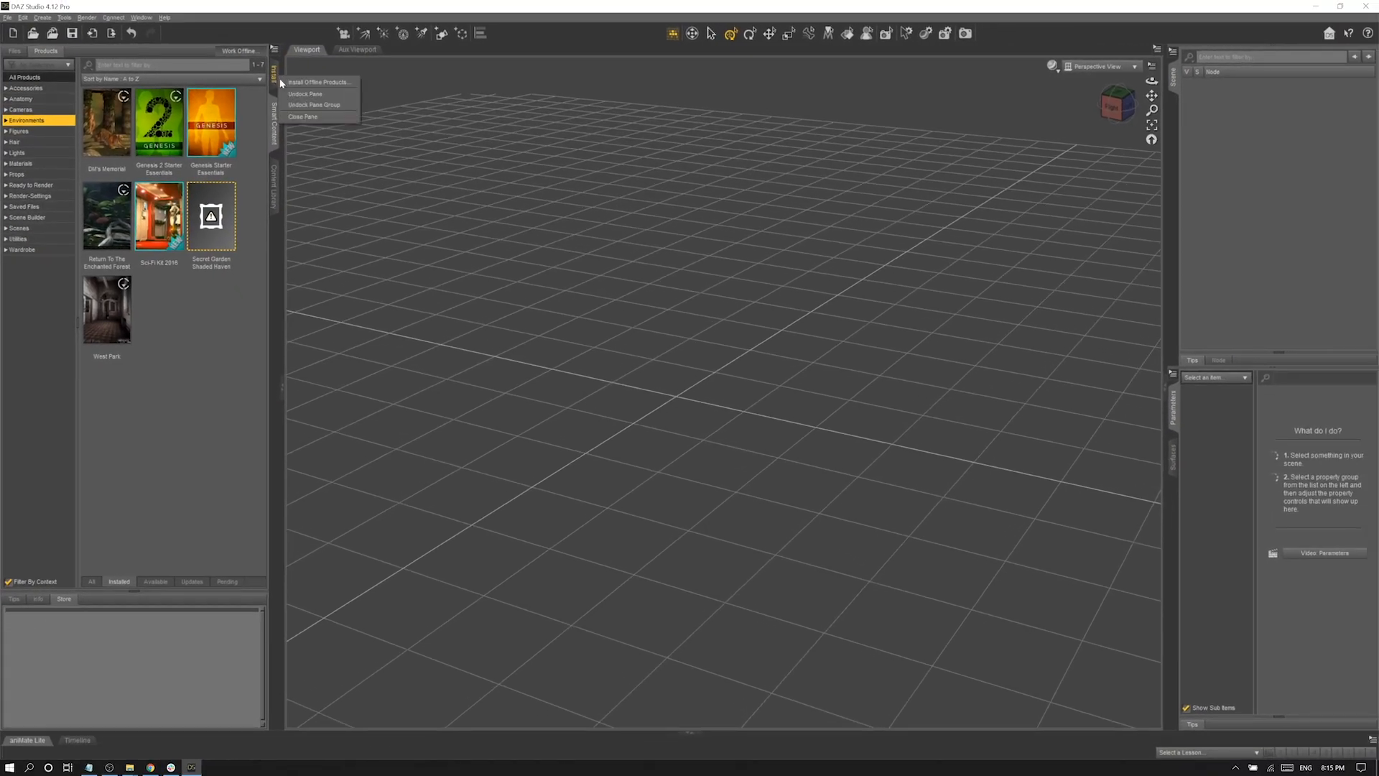
pyautogui.click(332, 117)
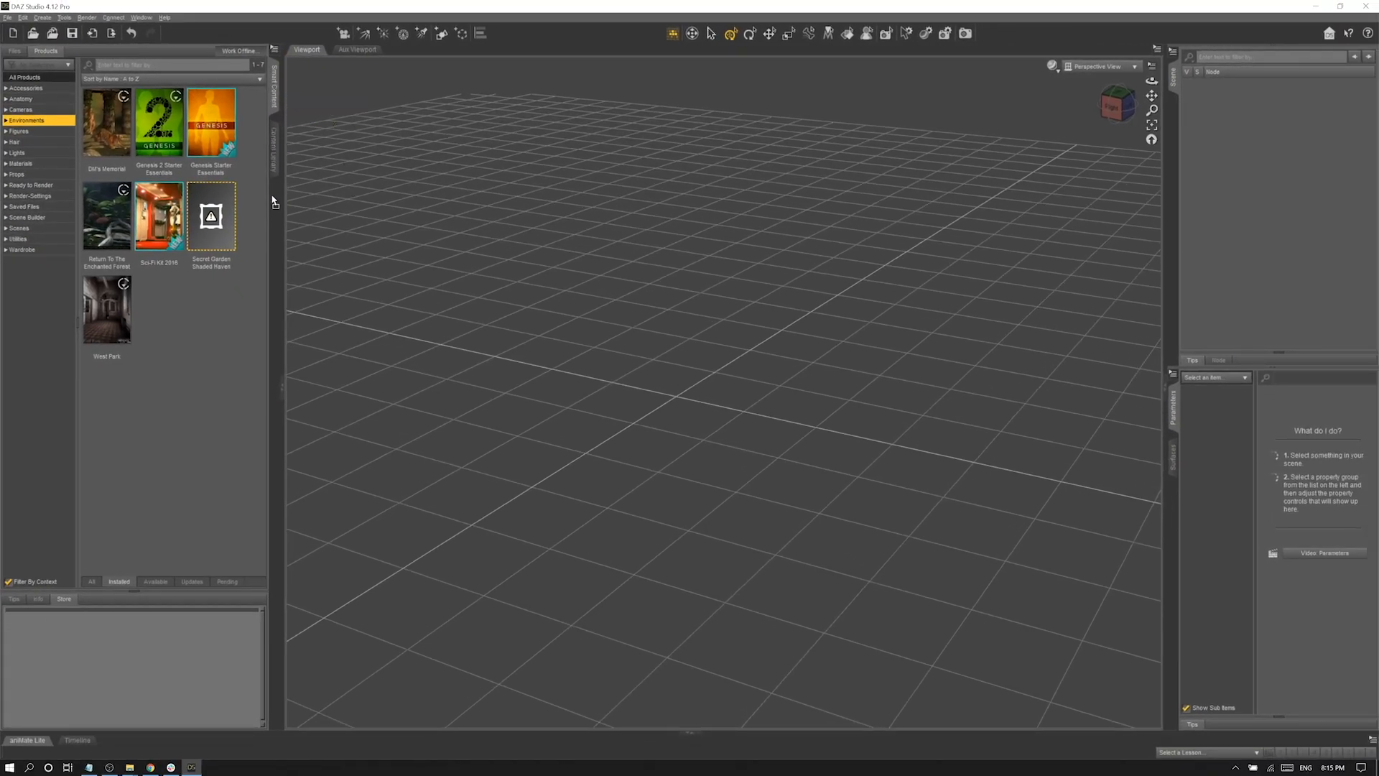
# - Preview the Content Library pane, return to Smart Content and turn off Filter By Context
pyautogui.click(274, 148)
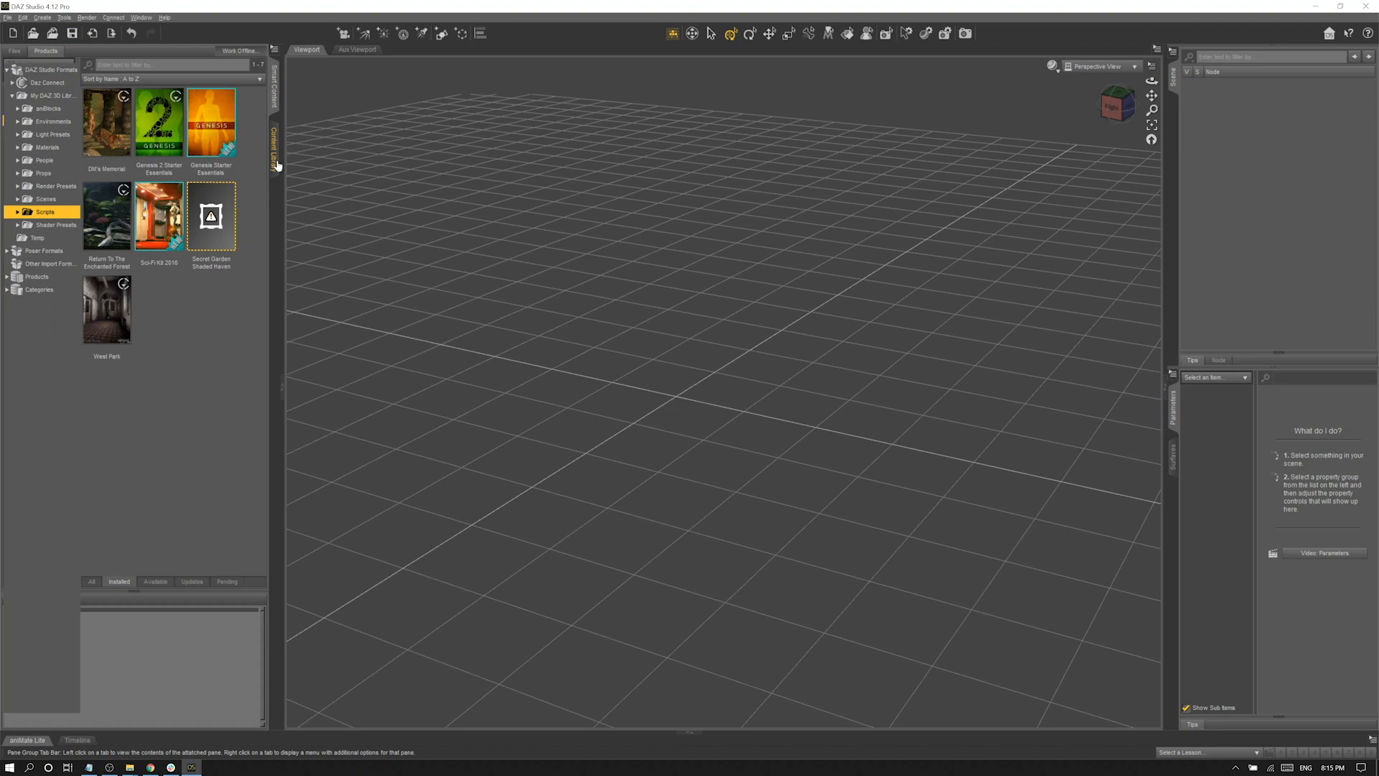
pyautogui.click(274, 86)
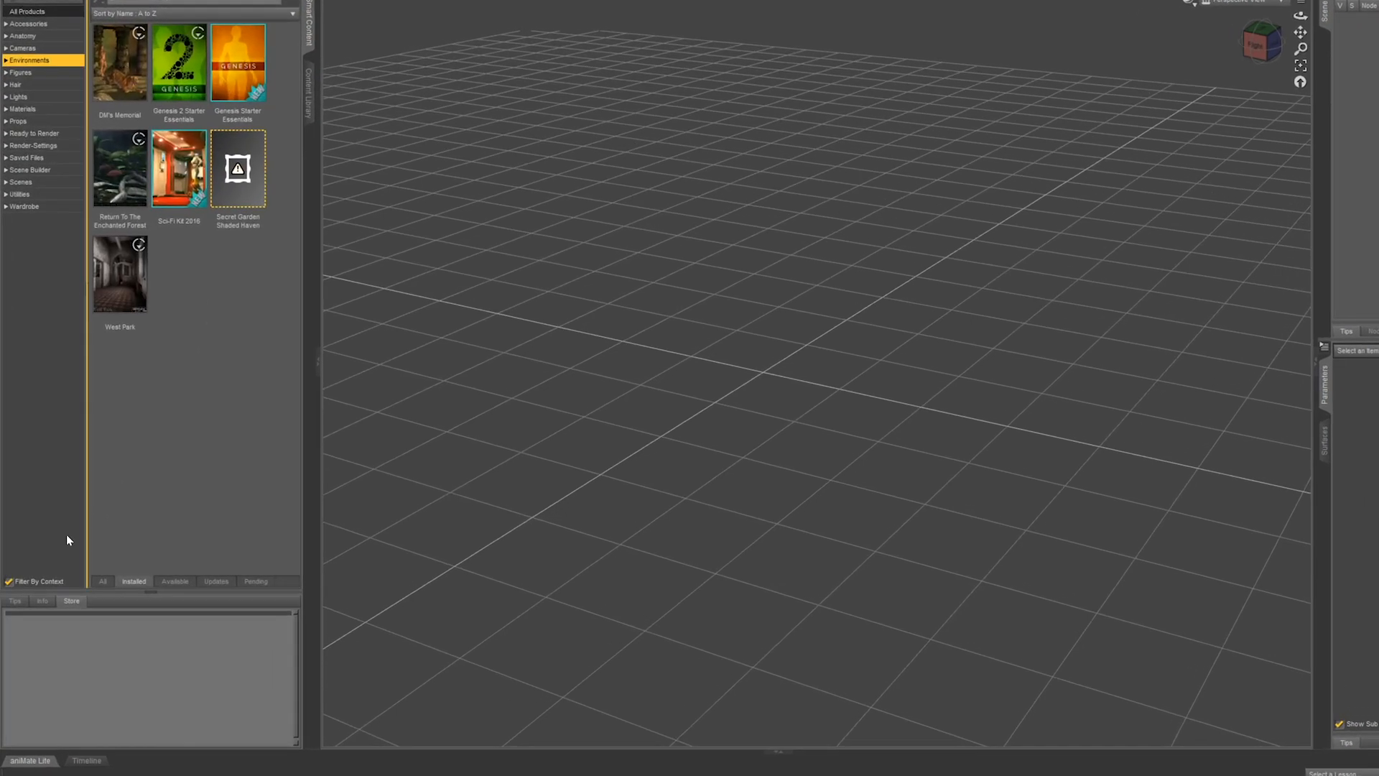
pyautogui.click(9, 581)
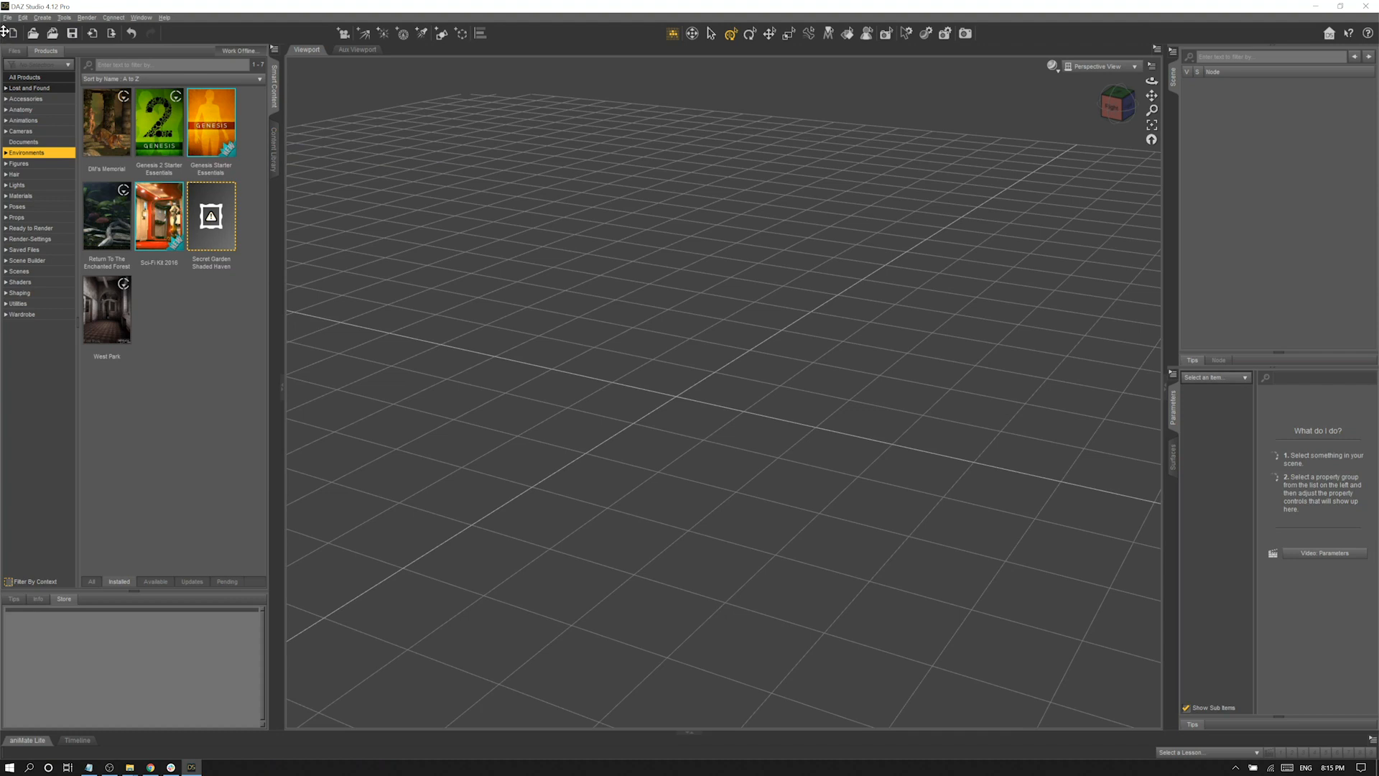
# - Dock the main toolbar vertically along the outer side of the Smart Content pane
pyautogui.moveTo(6, 33); pyautogui.dragTo(2, 169)
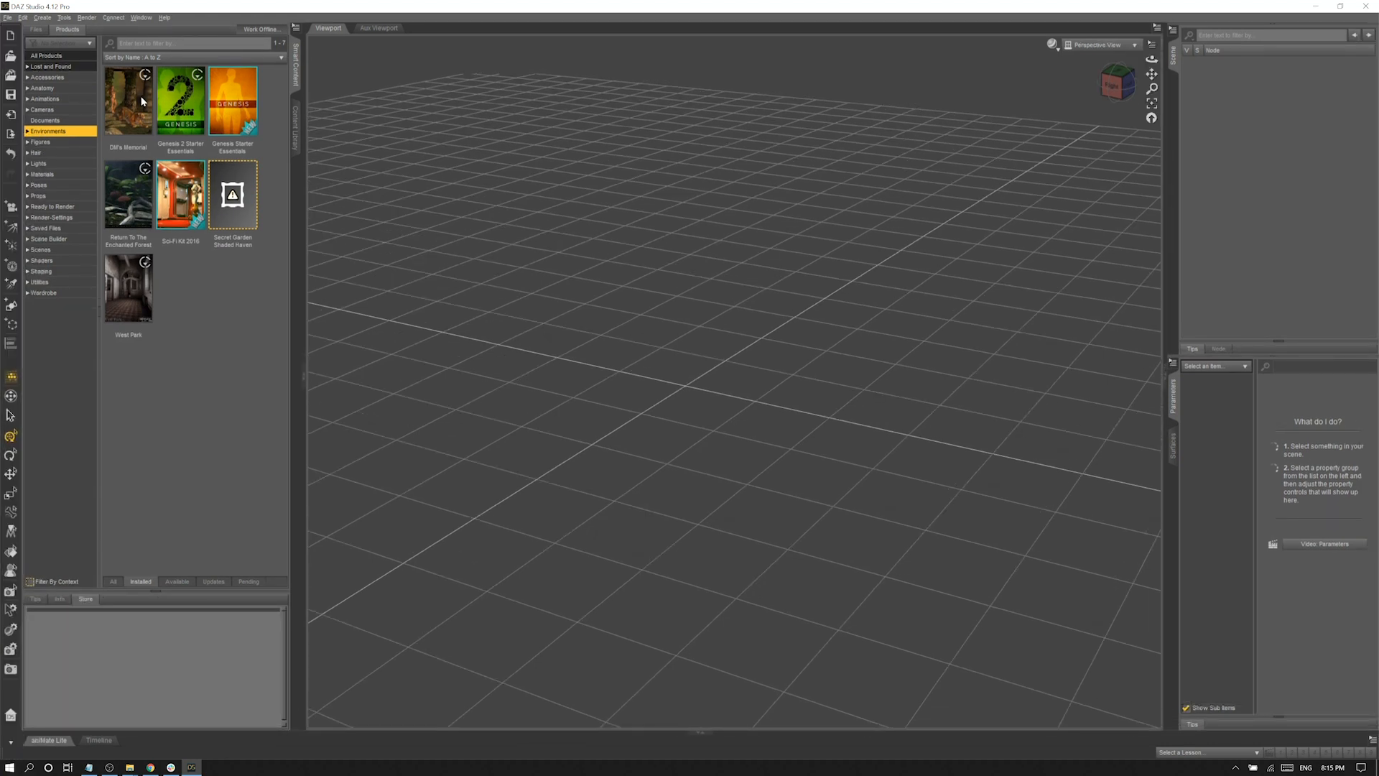
# - Collapse and re-expand the pane groups holding Smart Content and Scene on both sides of the viewport
pyautogui.click(294, 80)
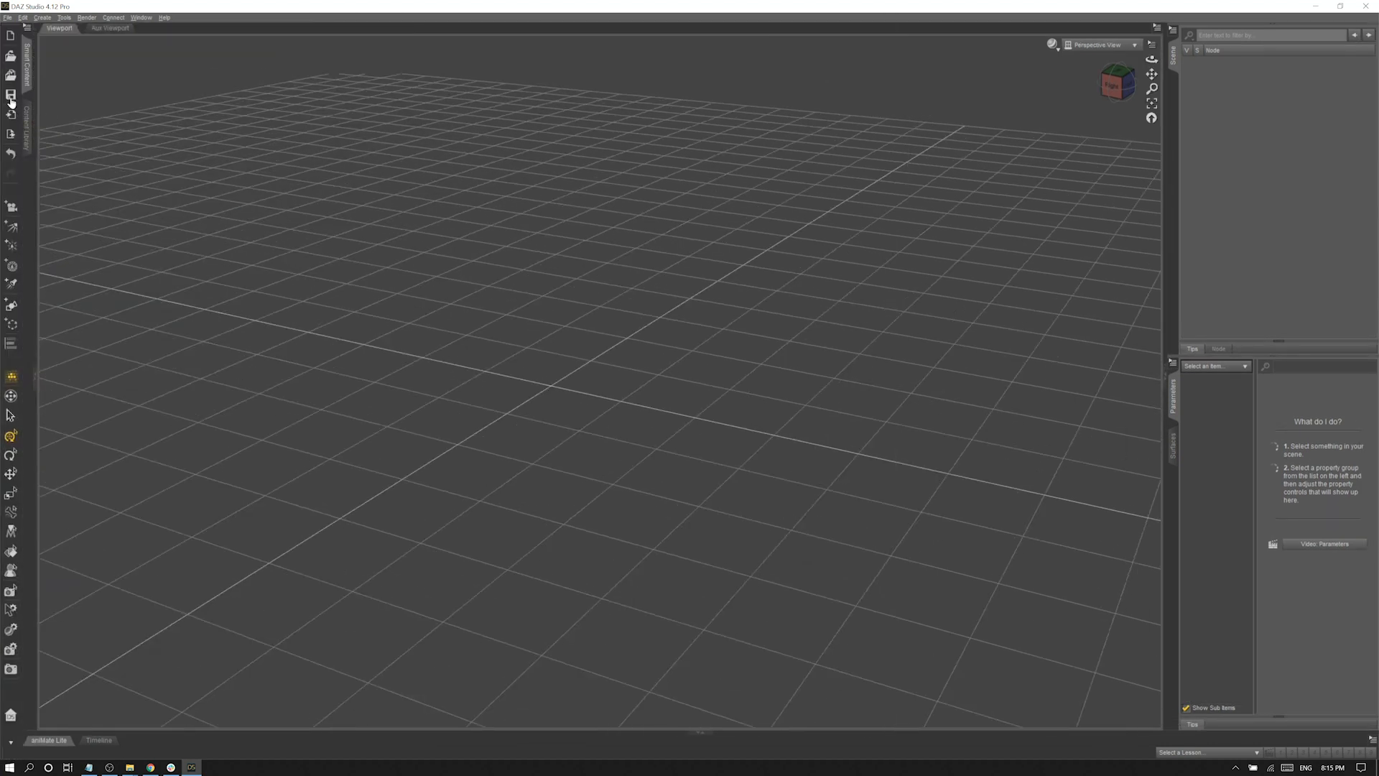
pyautogui.click(27, 68)
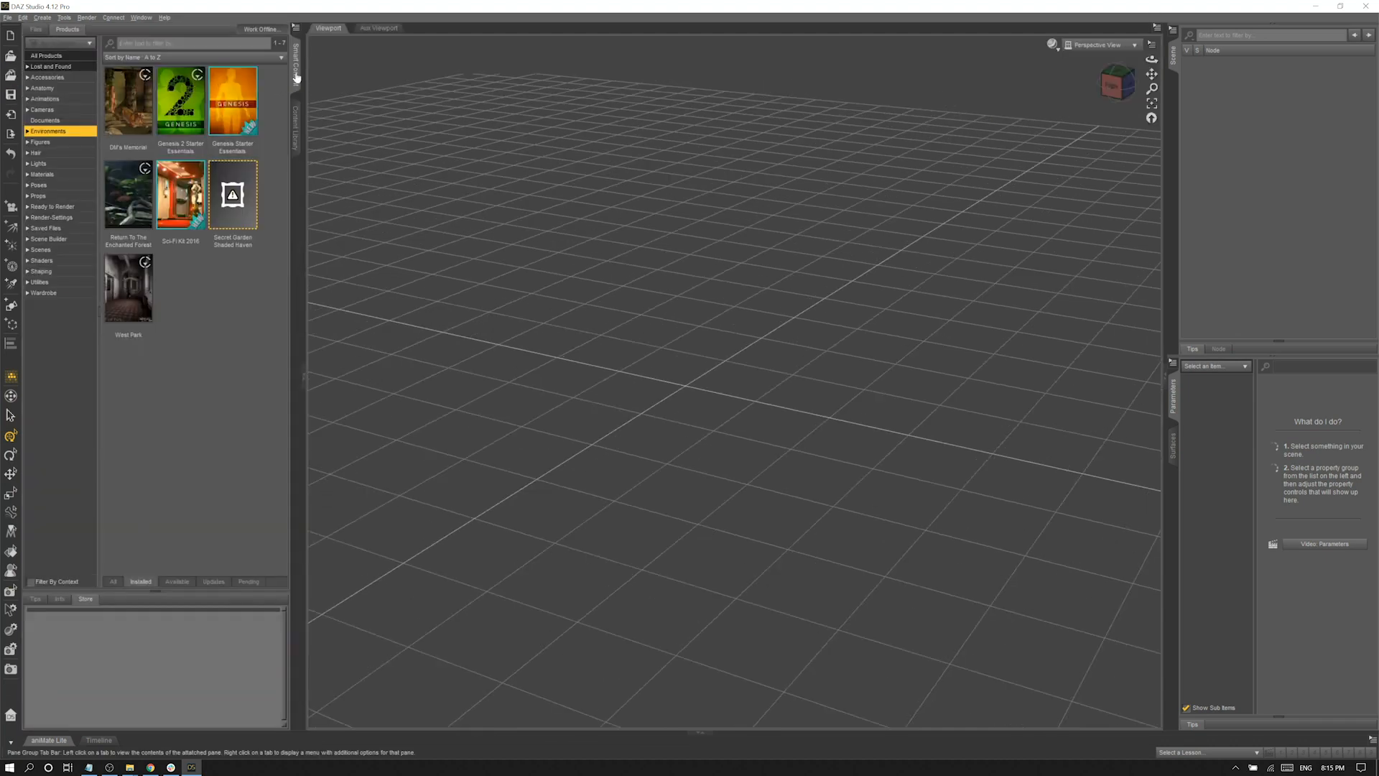
pyautogui.click(295, 79)
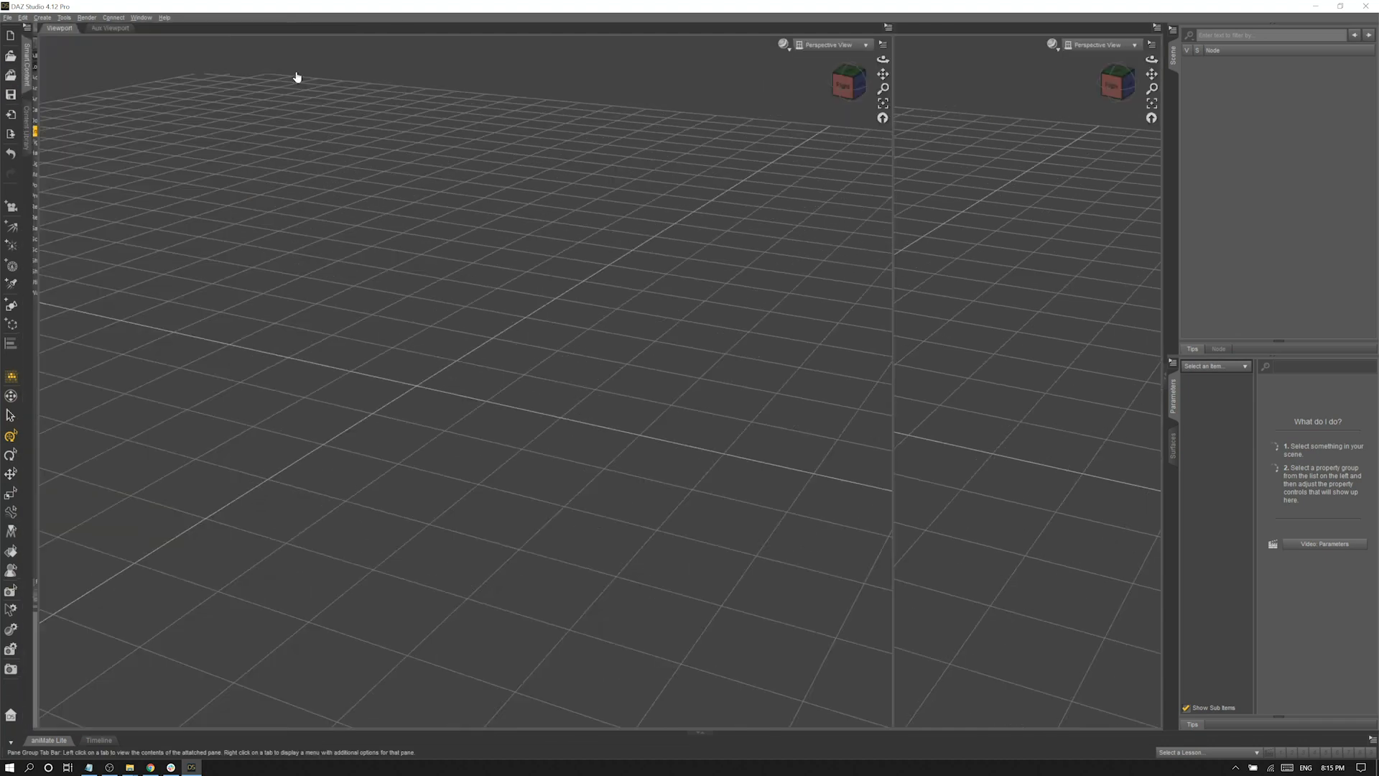
pyautogui.click(1171, 57)
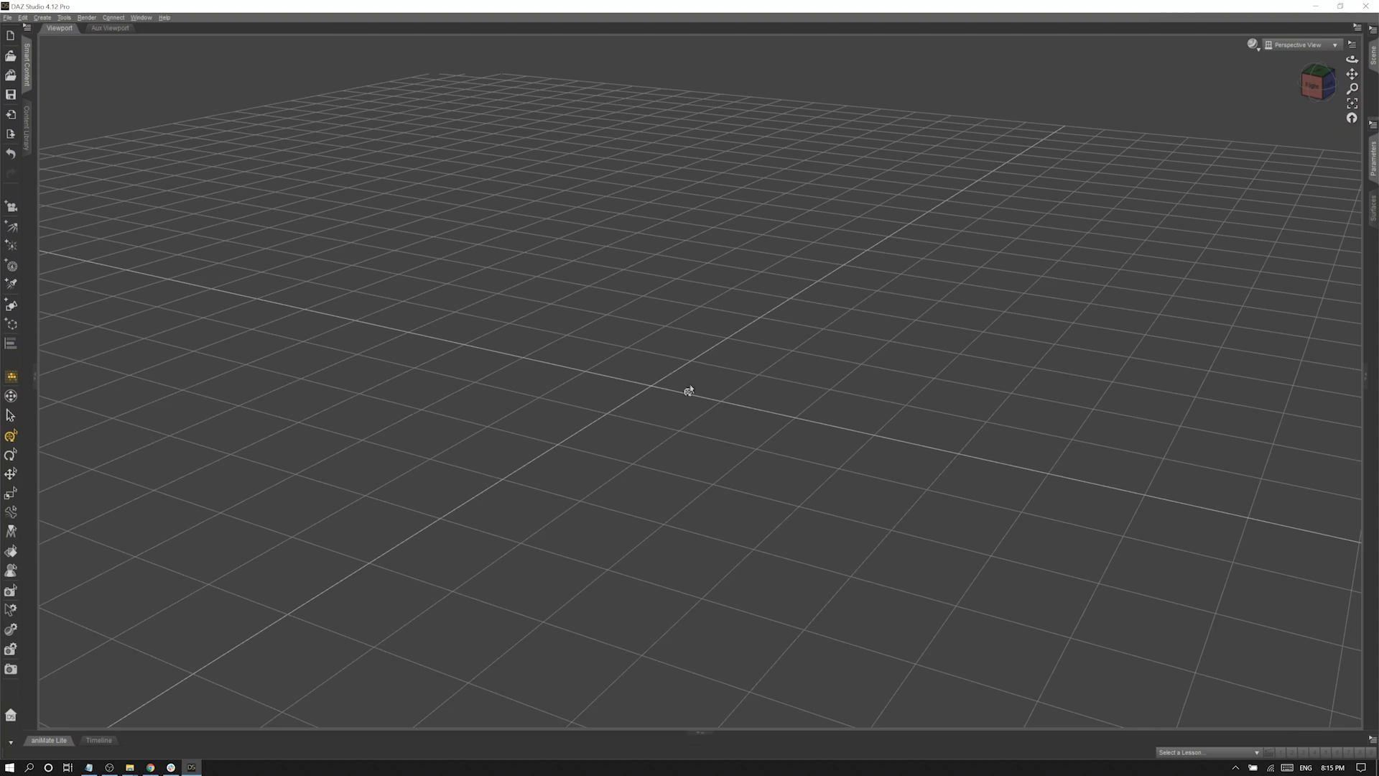
pyautogui.click(1370, 63)
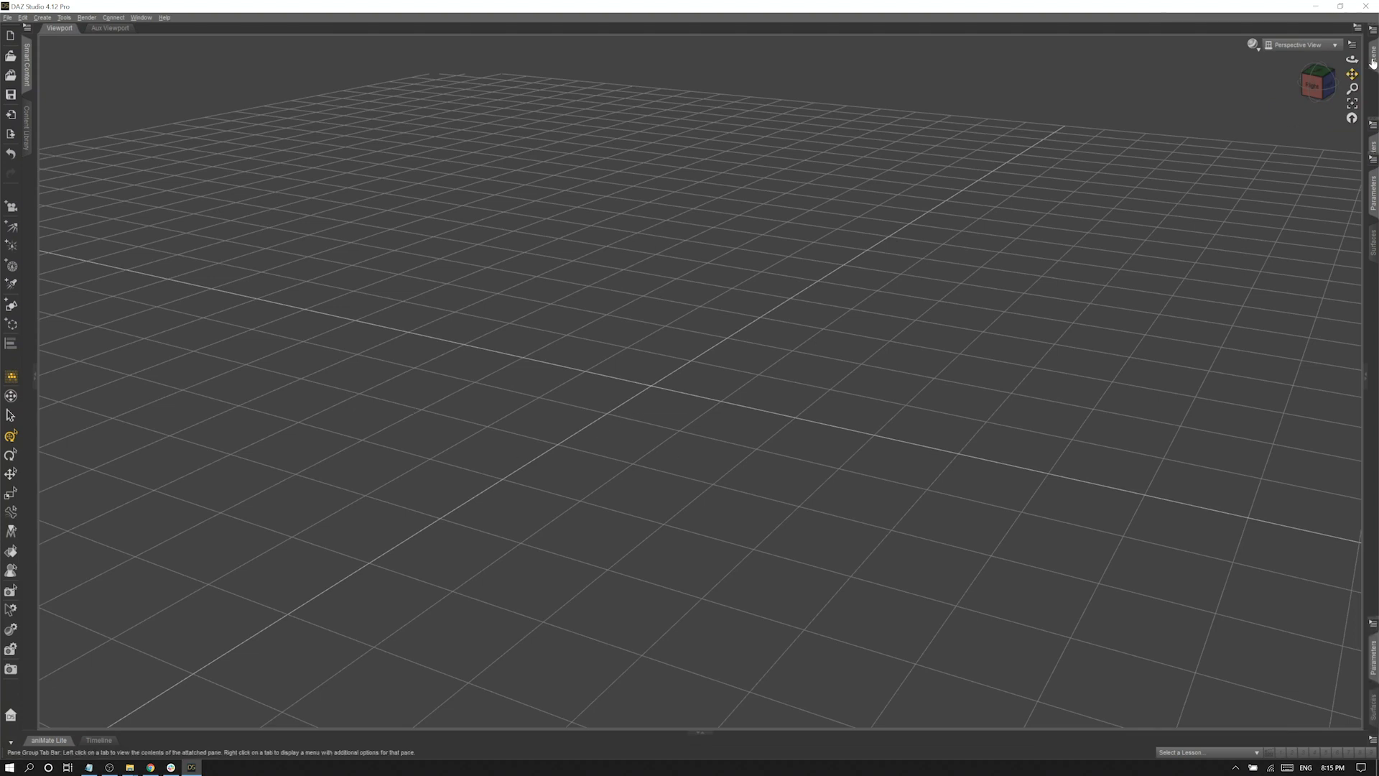
pyautogui.click(29, 87)
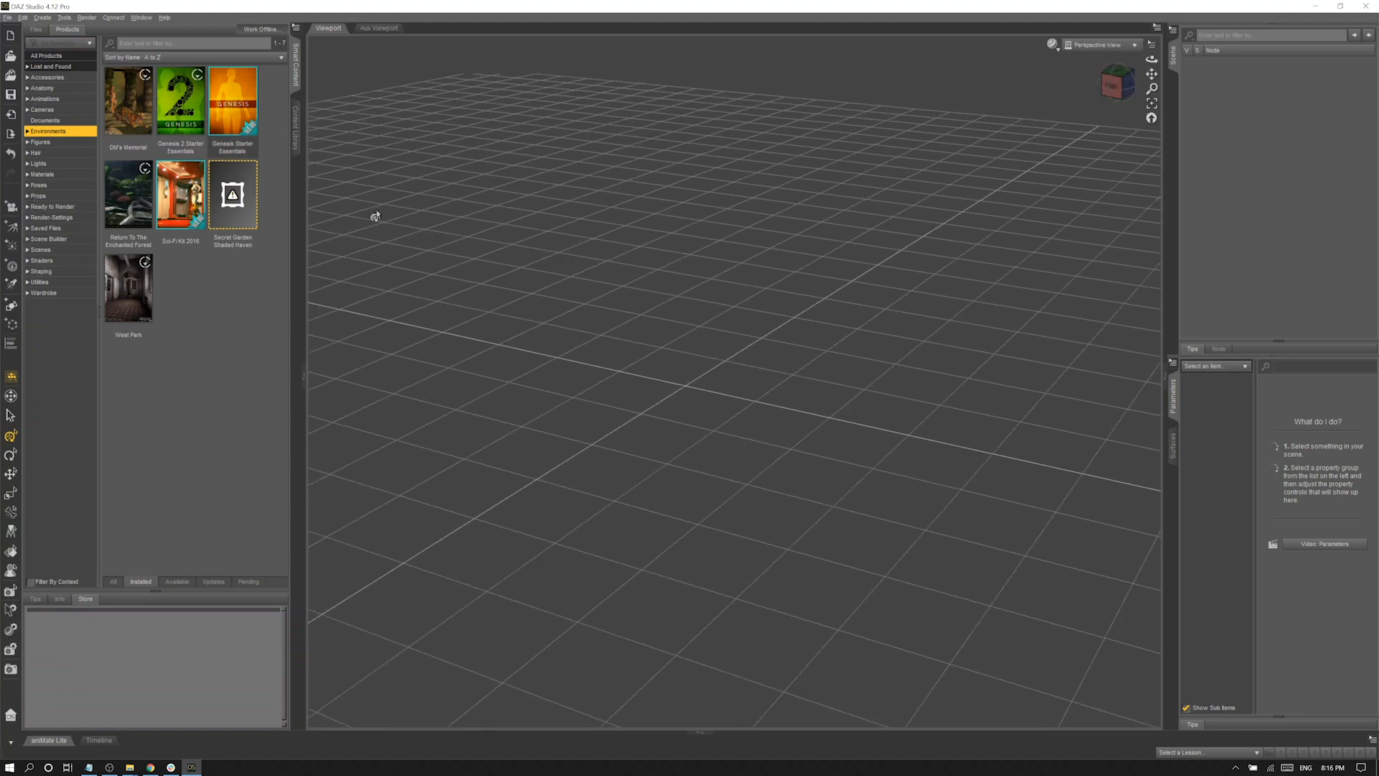
# - Display the Content Library's assets as a list and set its search source to File
pyautogui.click(288, 117)
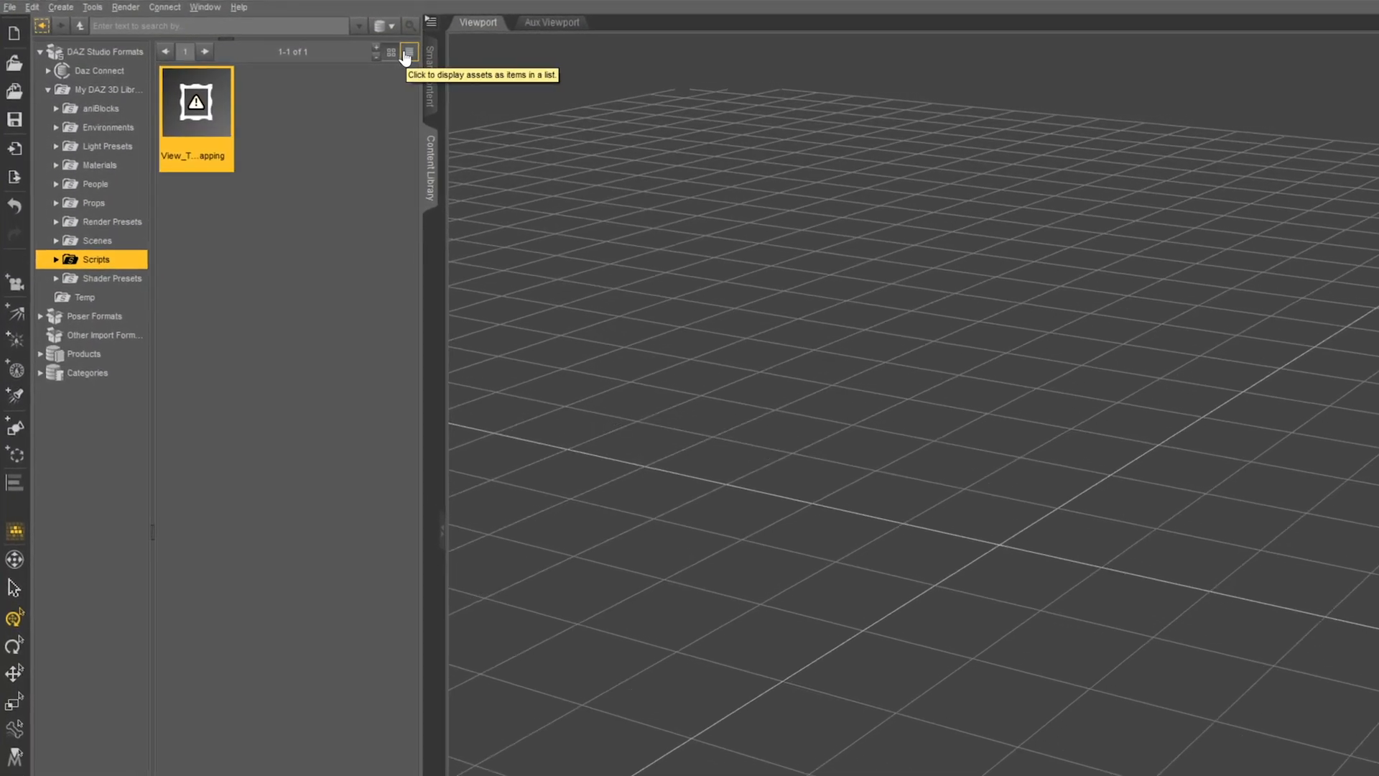
pyautogui.click(407, 54)
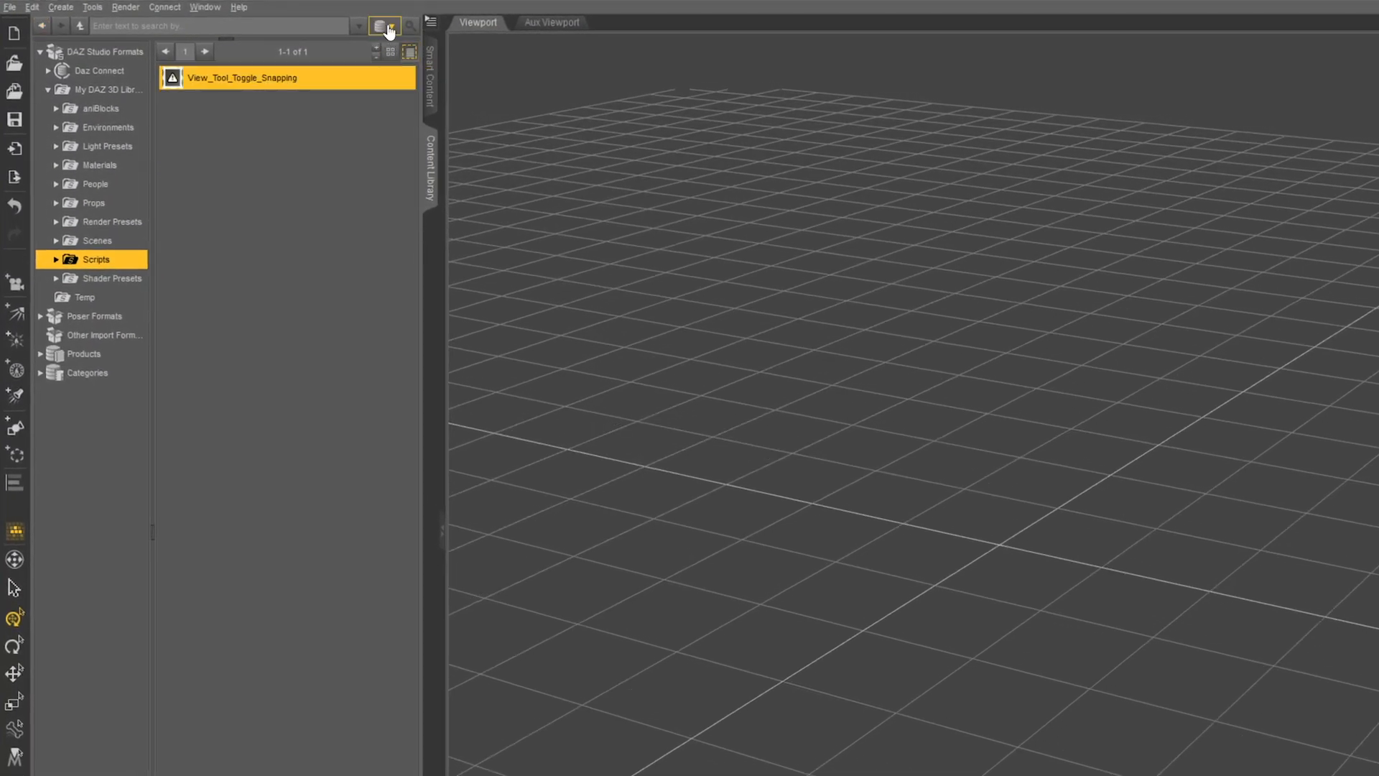
pyautogui.click(388, 27)
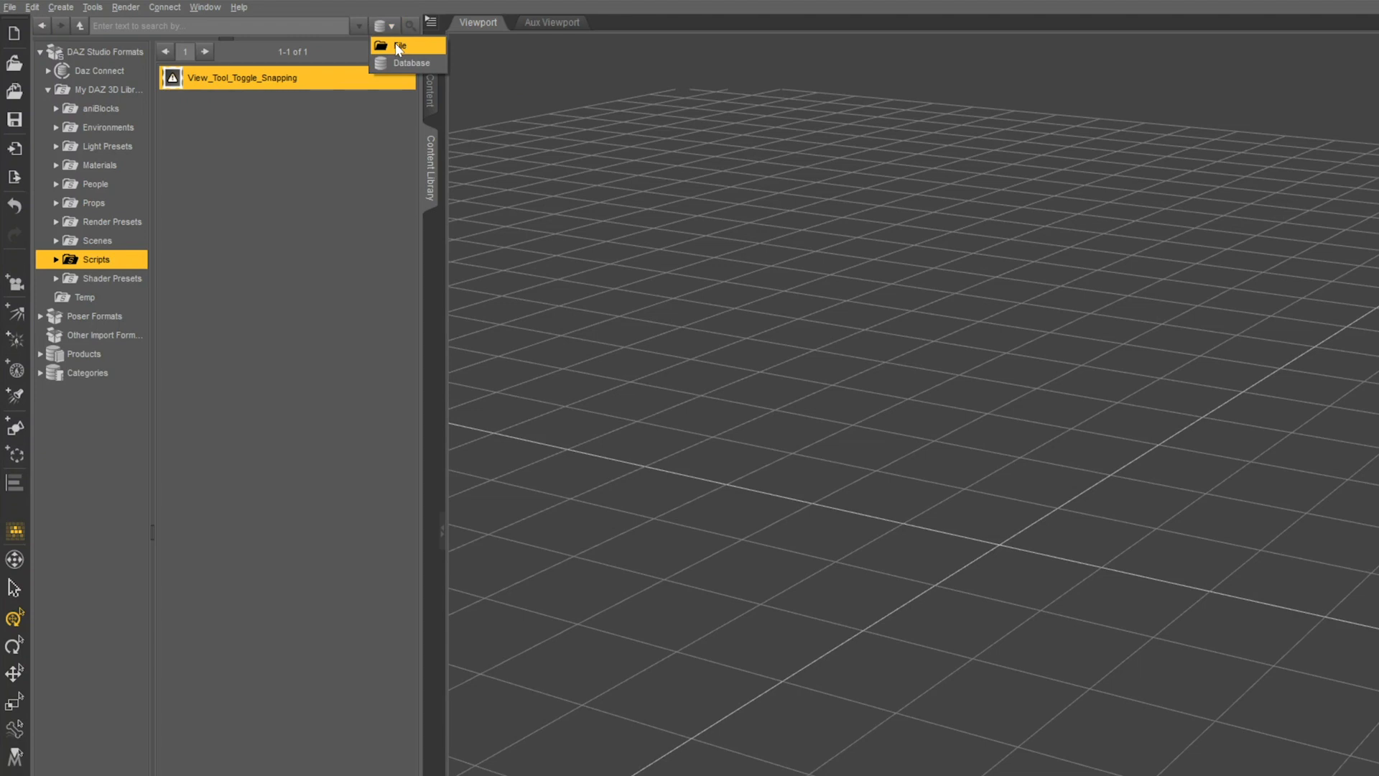
pyautogui.click(399, 46)
# - Change the Content Library's folder layout to View as List
pyautogui.click(429, 22)
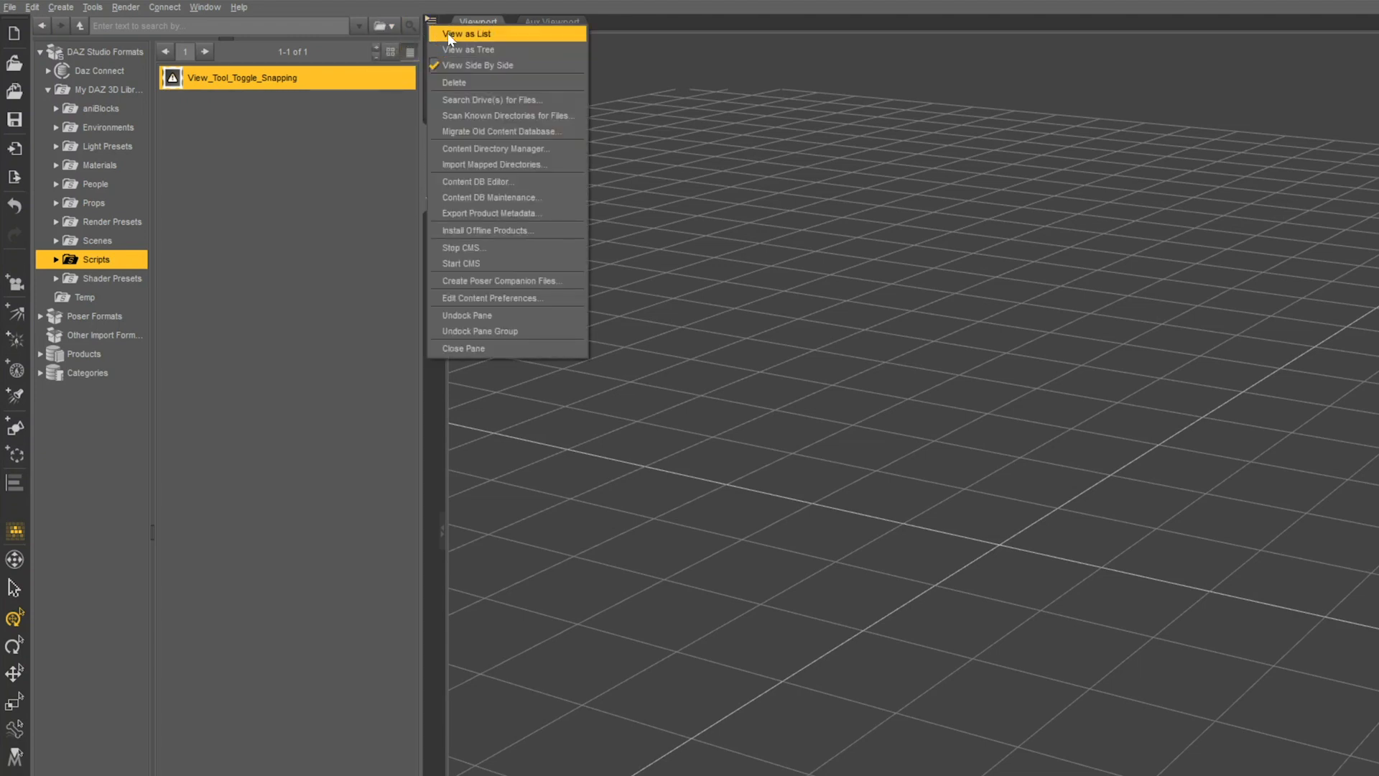
pyautogui.click(447, 33)
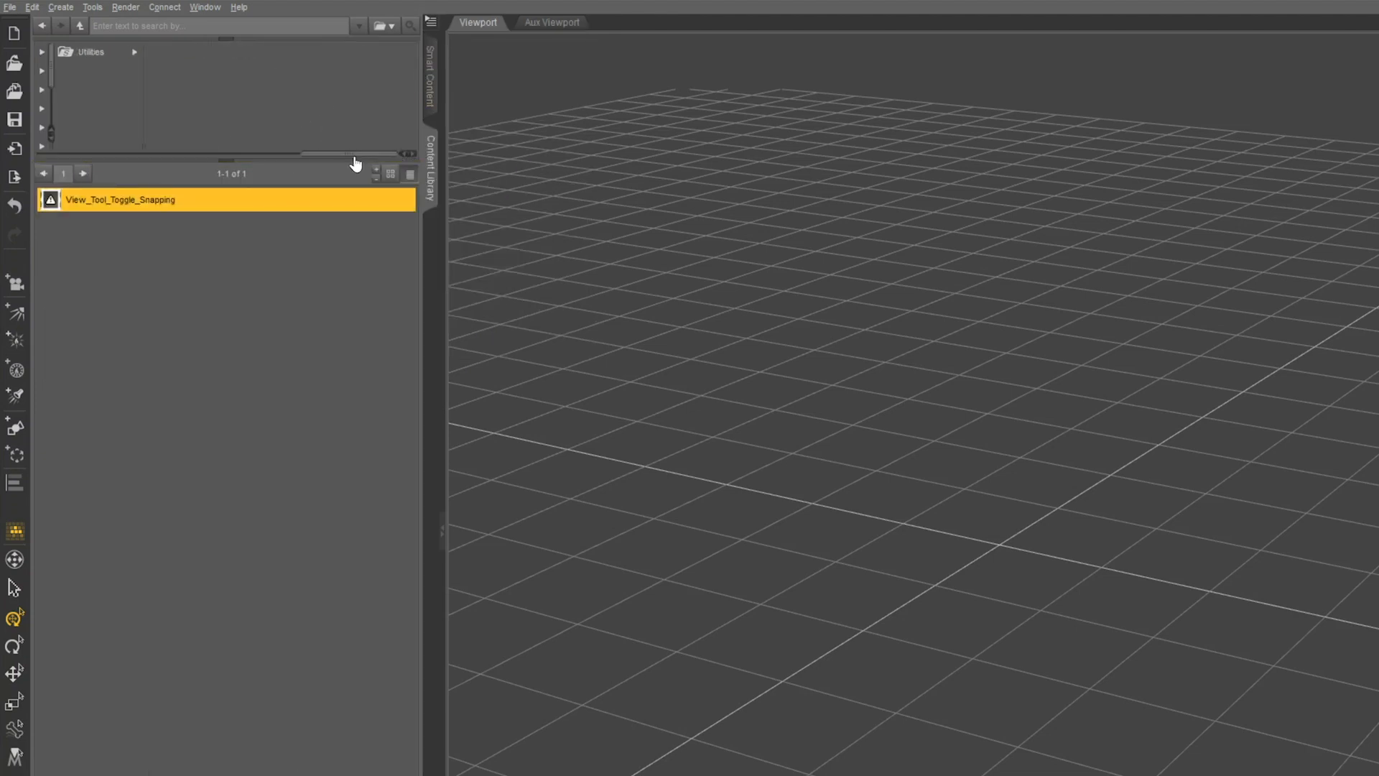
pyautogui.moveTo(352, 155); pyautogui.dragTo(60, 163)
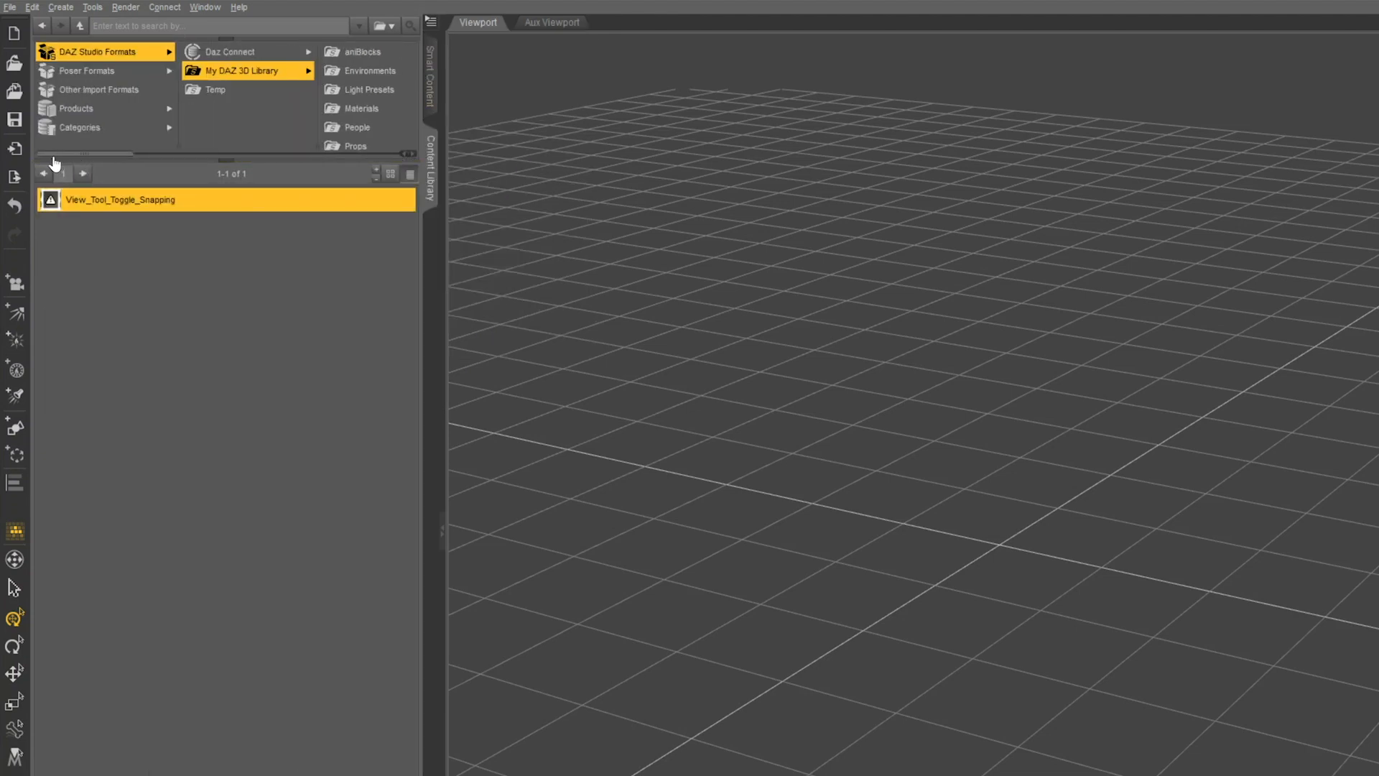
# - Switch the Content Library's search source to Database and back to File
pyautogui.click(382, 27)
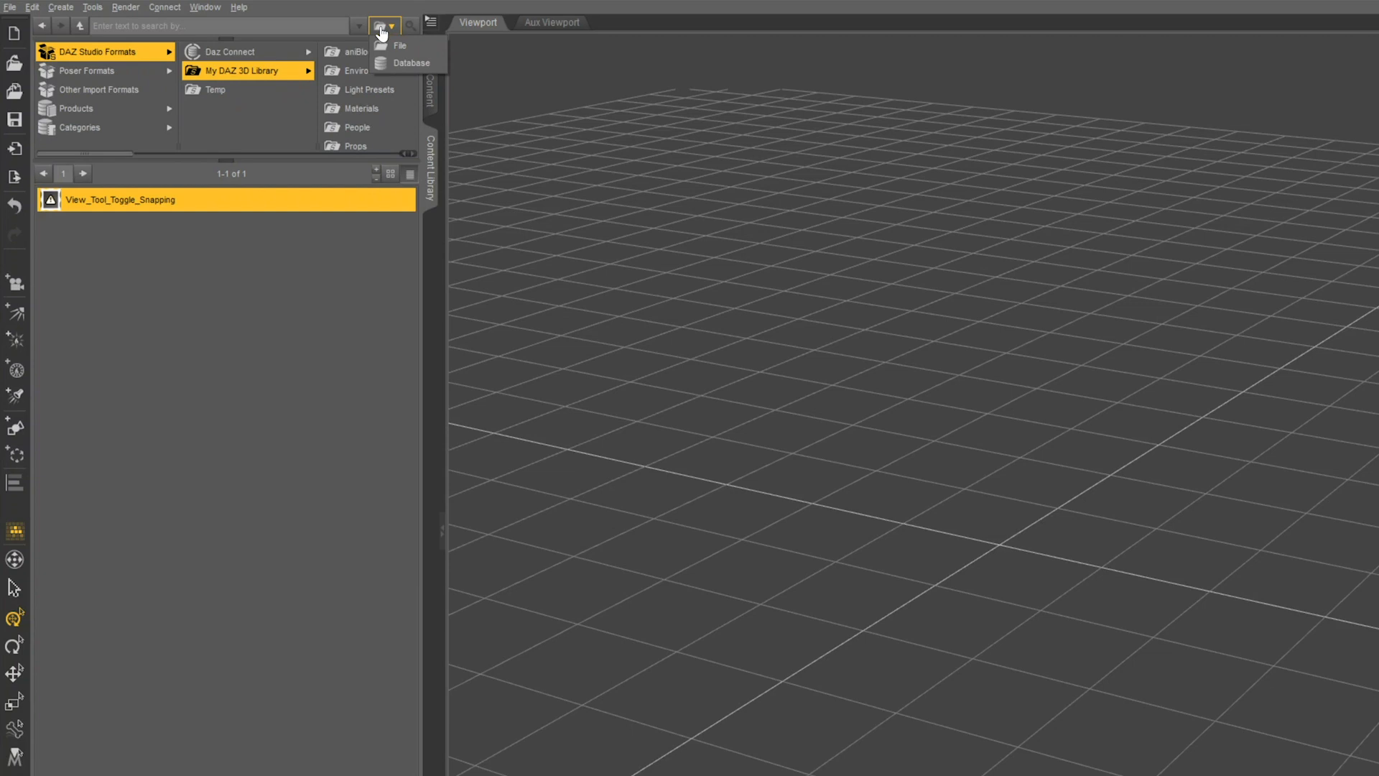
pyautogui.click(391, 61)
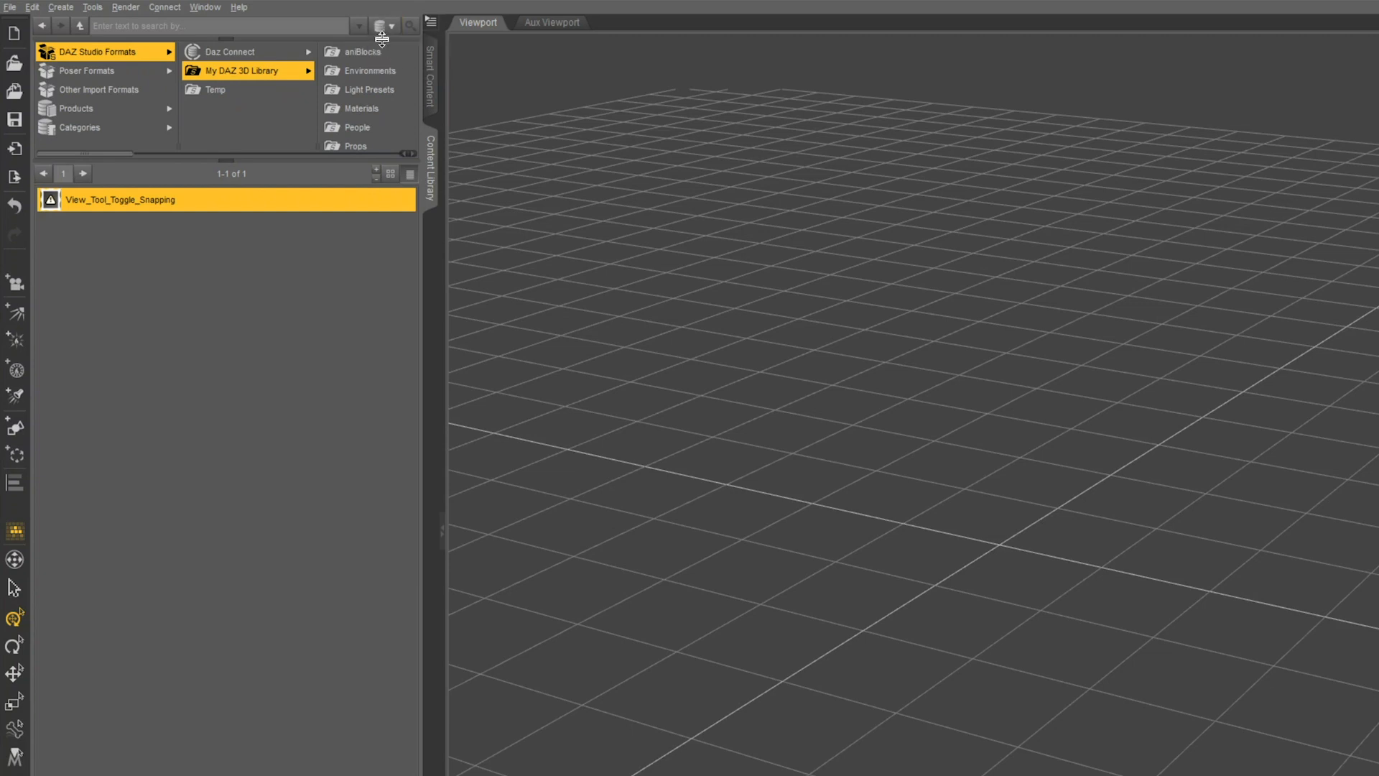
pyautogui.click(382, 27)
pyautogui.click(388, 47)
# - Compare the thumbnail and list displays of the Content Library's assets, ending with thumbnails
pyautogui.click(391, 174)
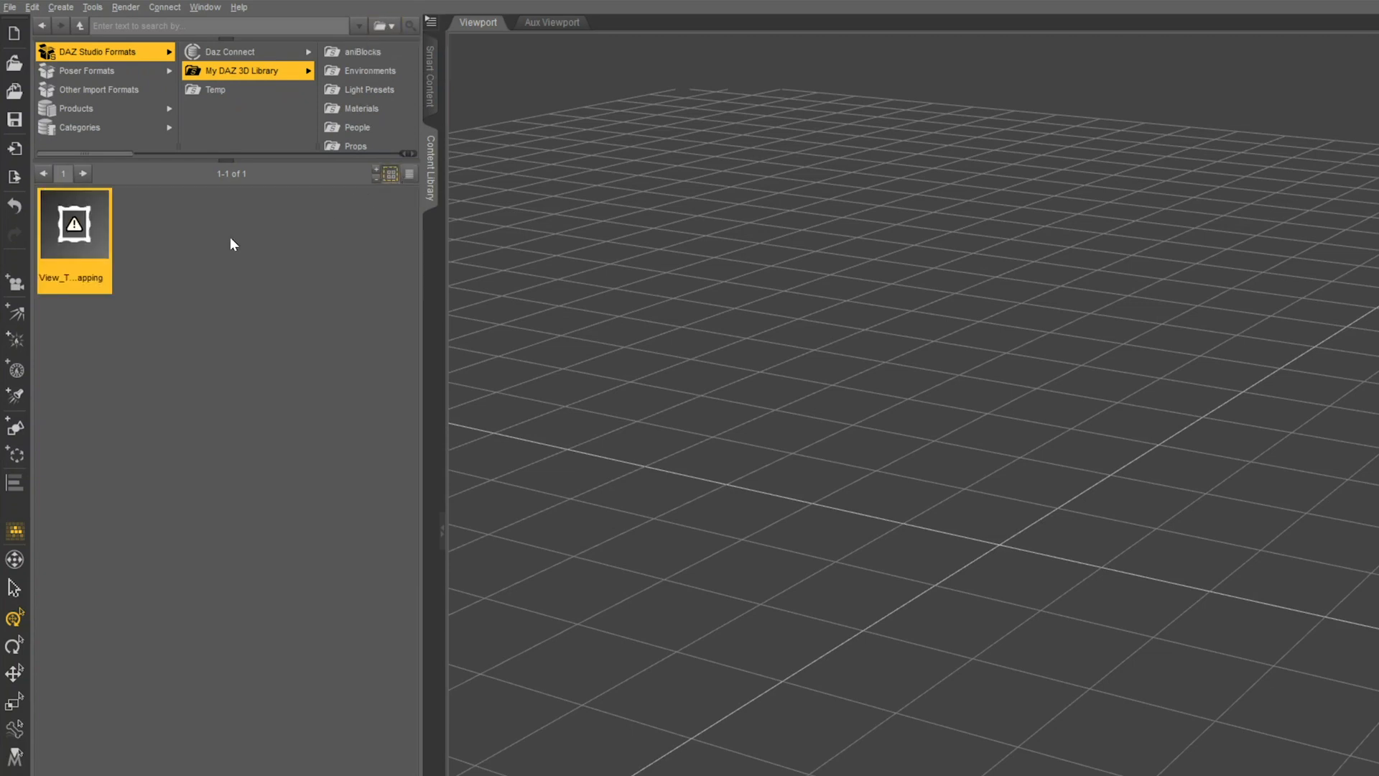
pyautogui.click(410, 174)
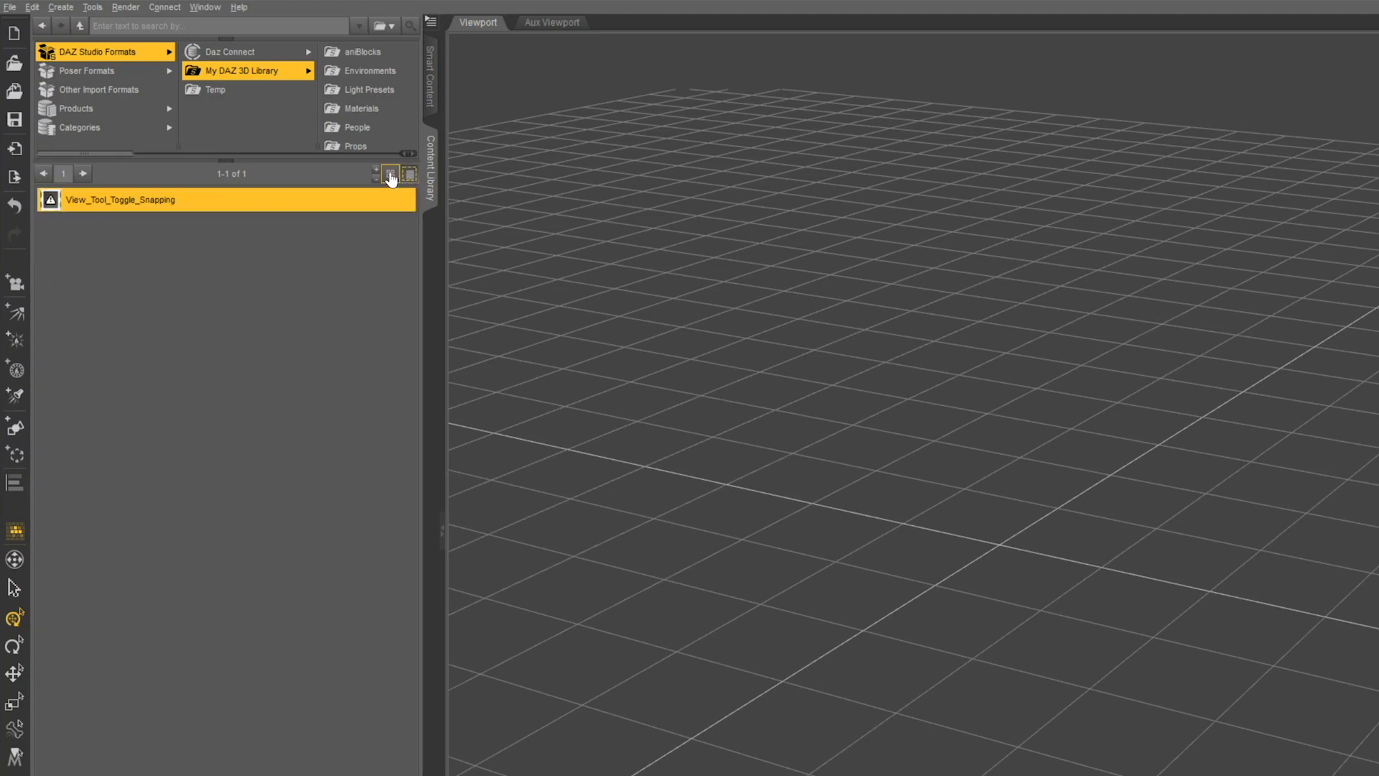
pyautogui.click(390, 174)
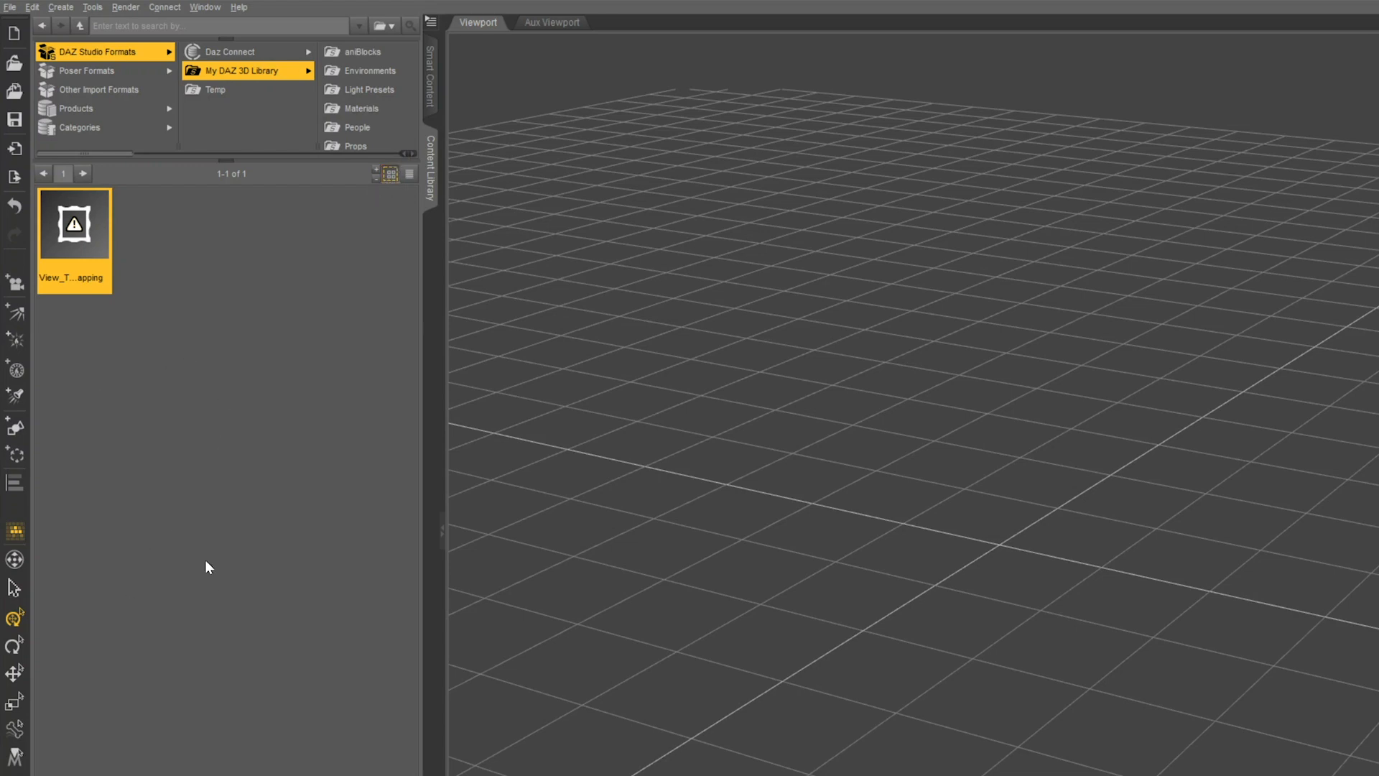
# - Show the My DAZ 3D Library folders under DAZ Studio Formats and enlarge the Content Library's folder area to fit them
pyautogui.click(87, 70)
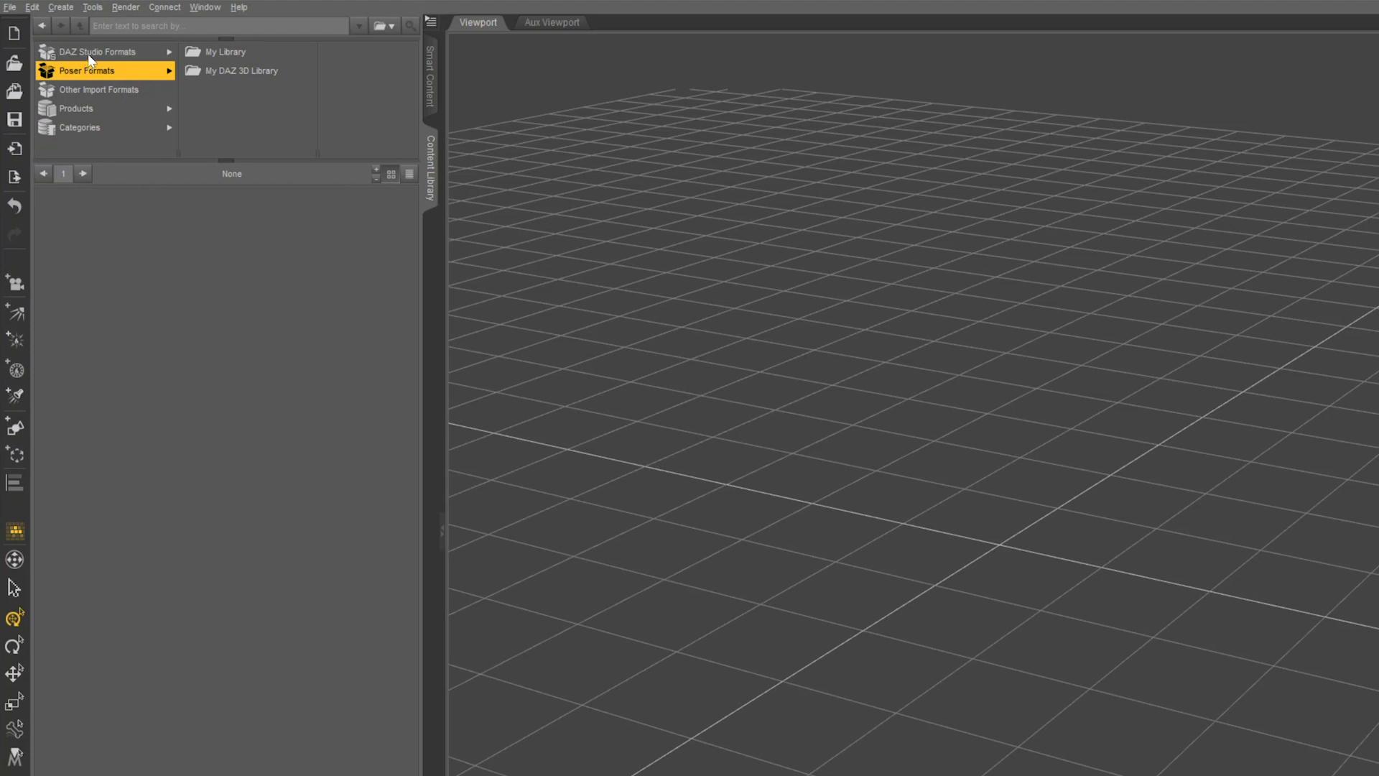
pyautogui.click(88, 54)
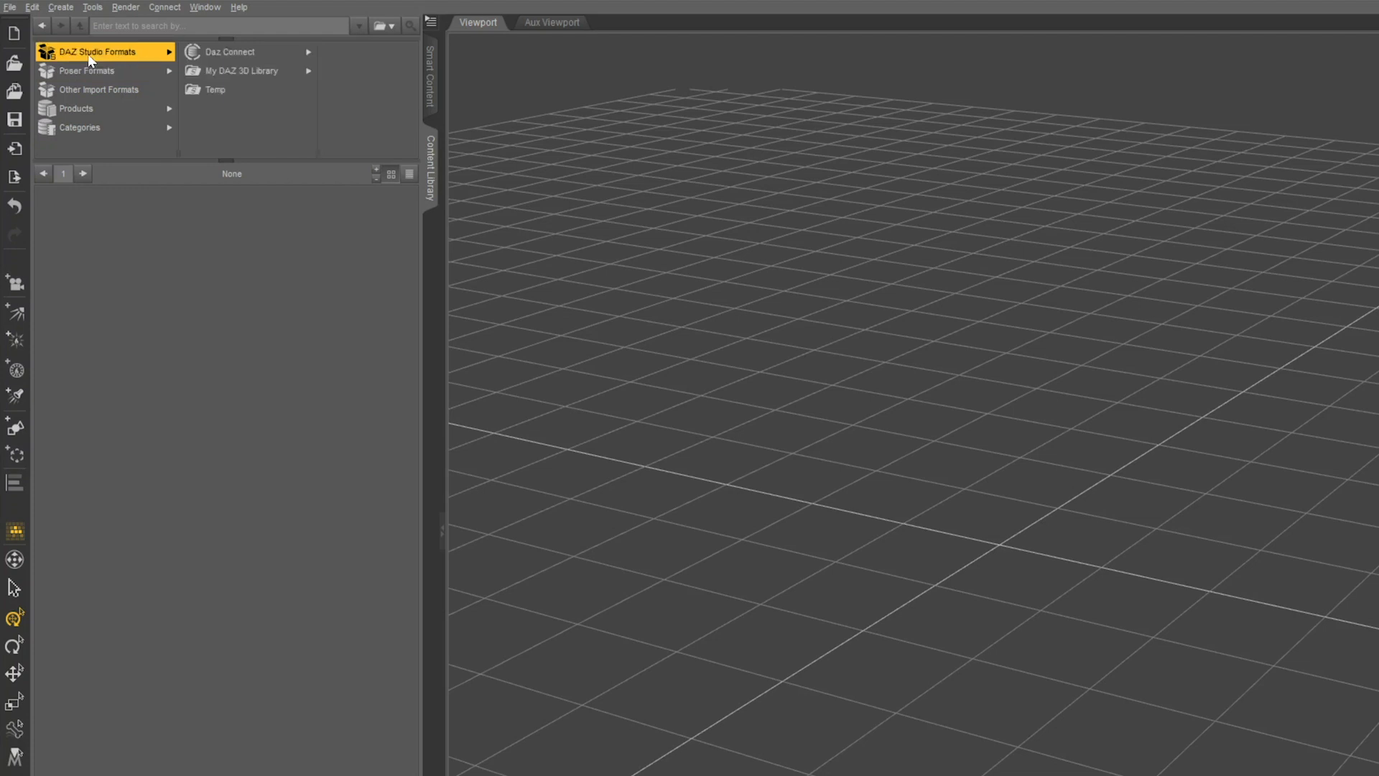
pyautogui.click(239, 72)
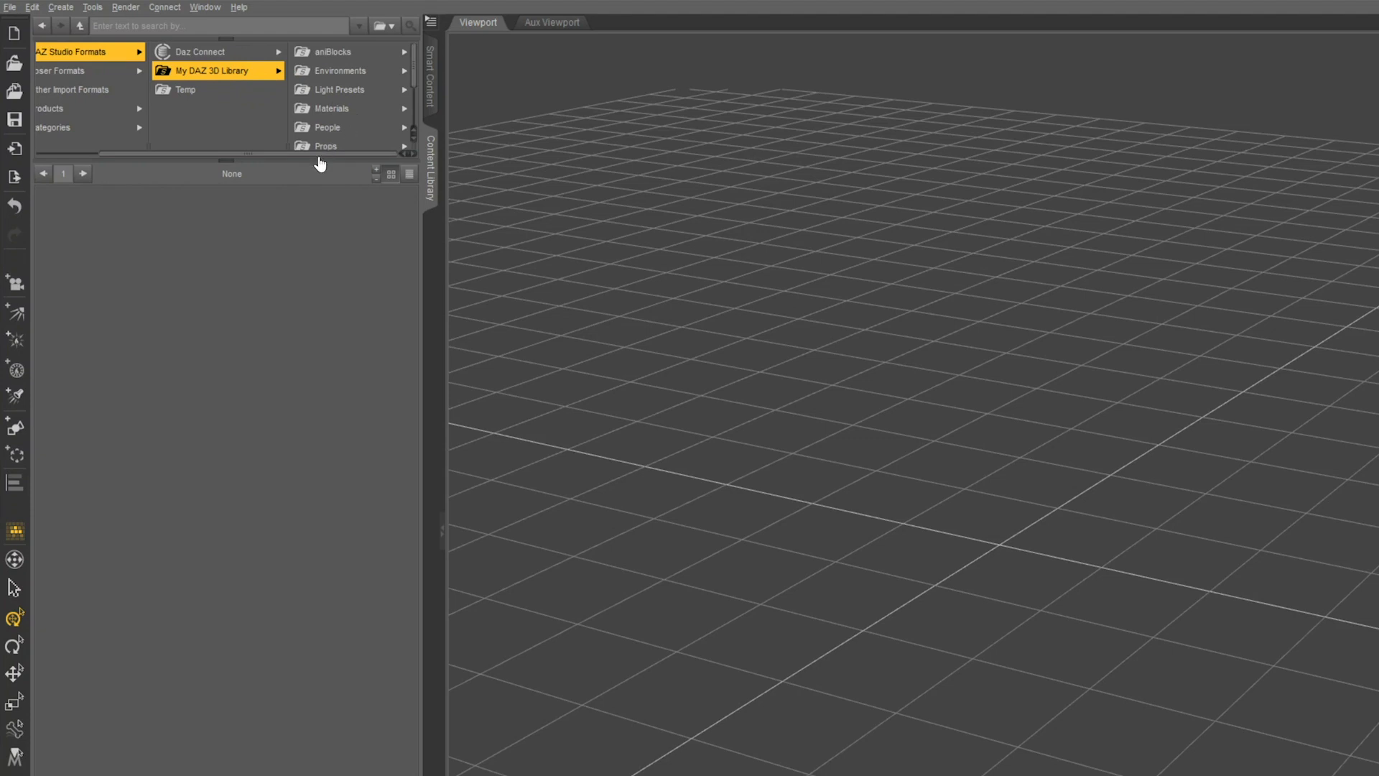
pyautogui.moveTo(317, 160); pyautogui.dragTo(305, 390)
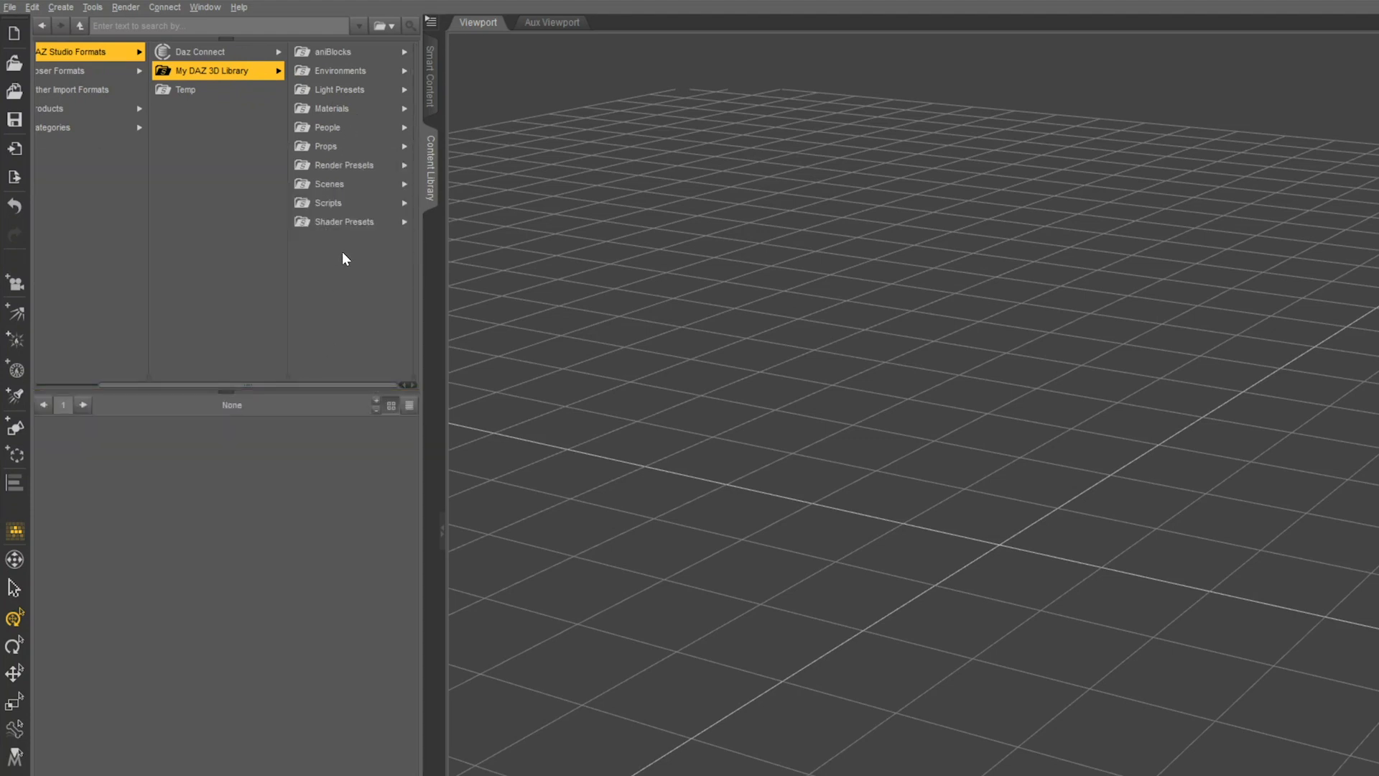
# - Browse the Props > Stonemason folder in My DAZ 3D Library and the scenes in the Temp base directory
pyautogui.click(343, 148)
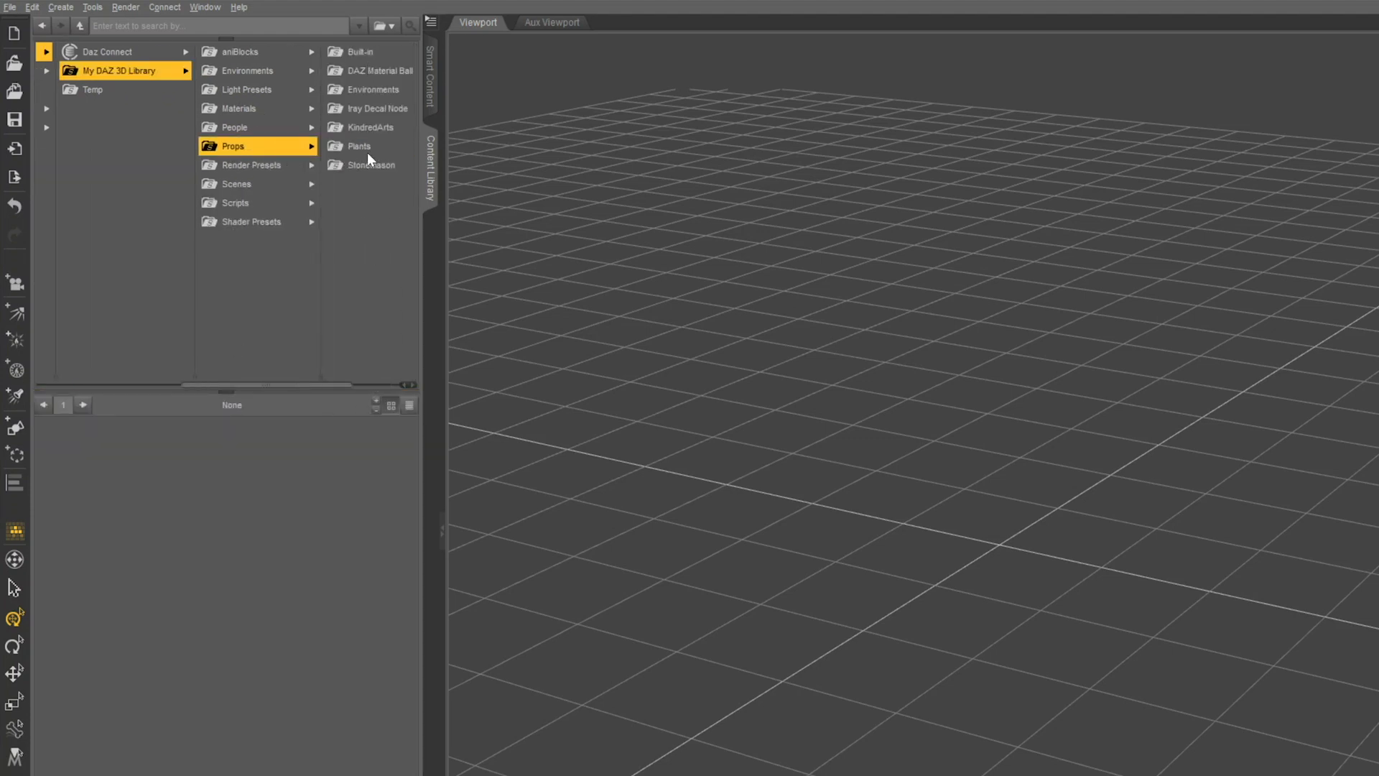
pyautogui.click(366, 166)
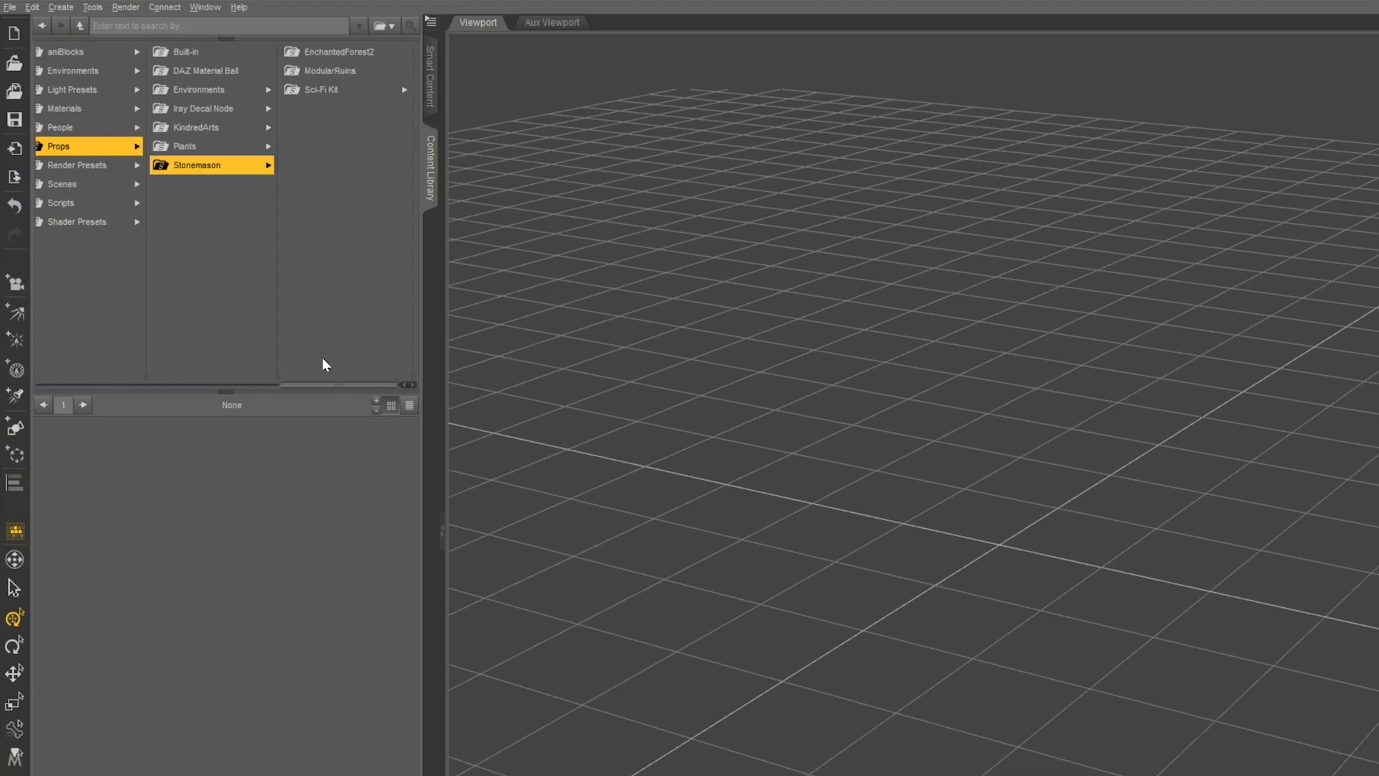
pyautogui.moveTo(320, 385); pyautogui.dragTo(16, 391)
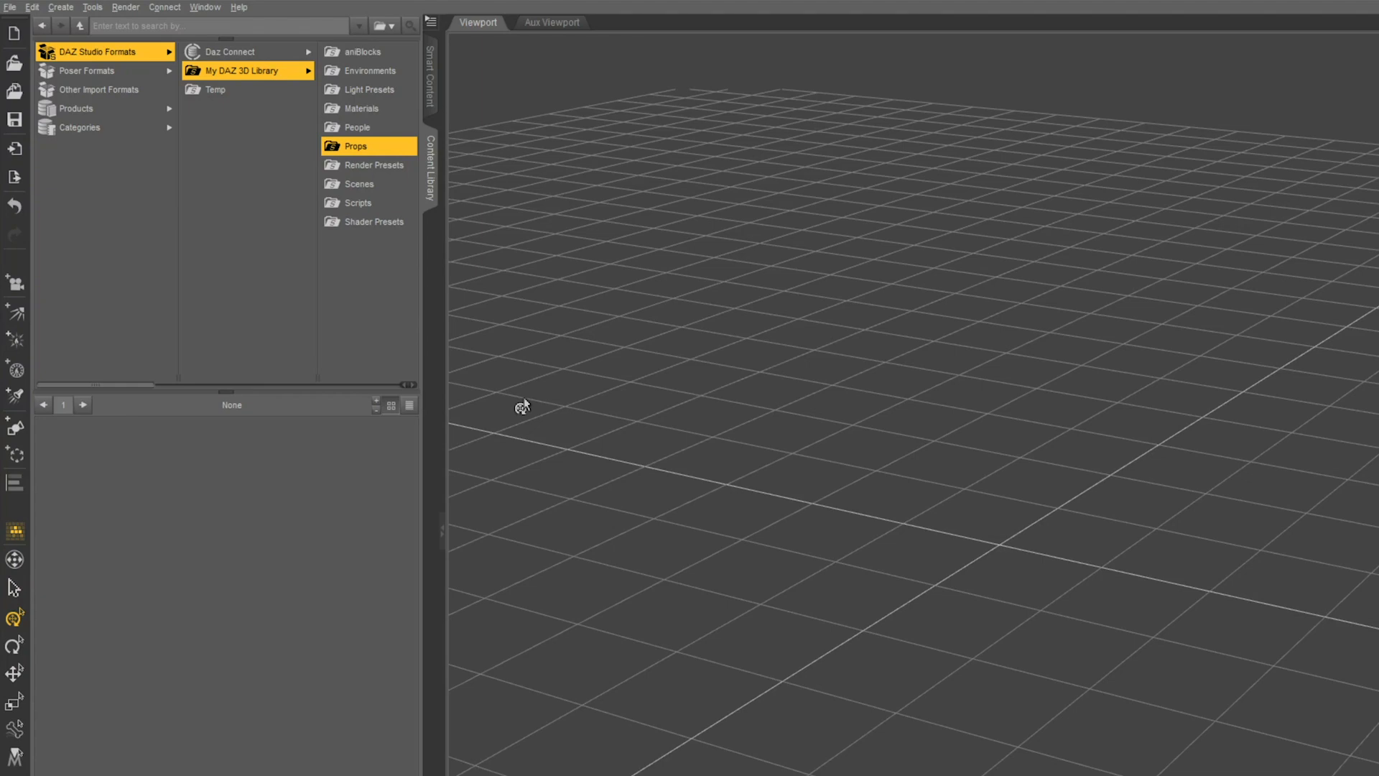
pyautogui.click(209, 90)
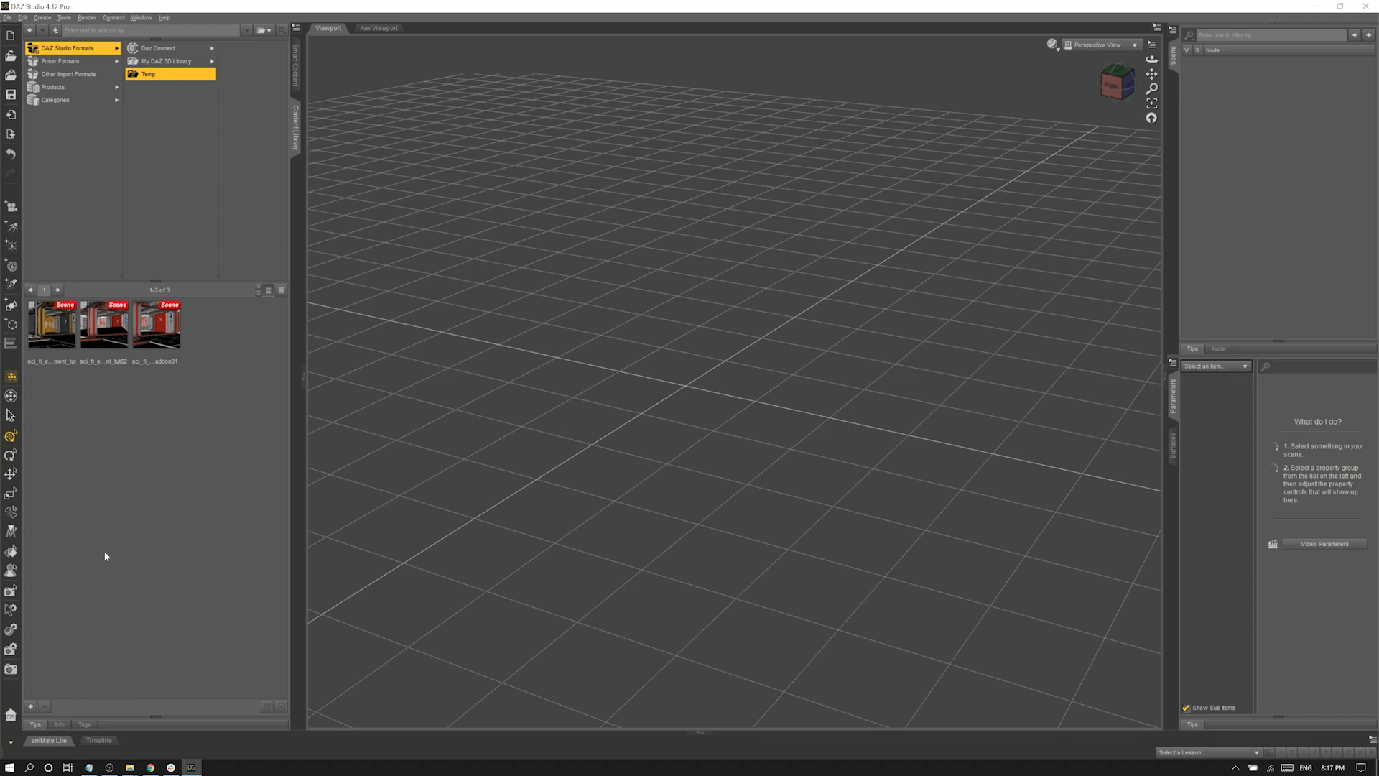
# - Add the Temp folder inside Documents > DAZ 3D > Studio > My Library as a base directory under DAZ Studio Formats
pyautogui.click(154, 156)
pyautogui.rightClick(154, 156)
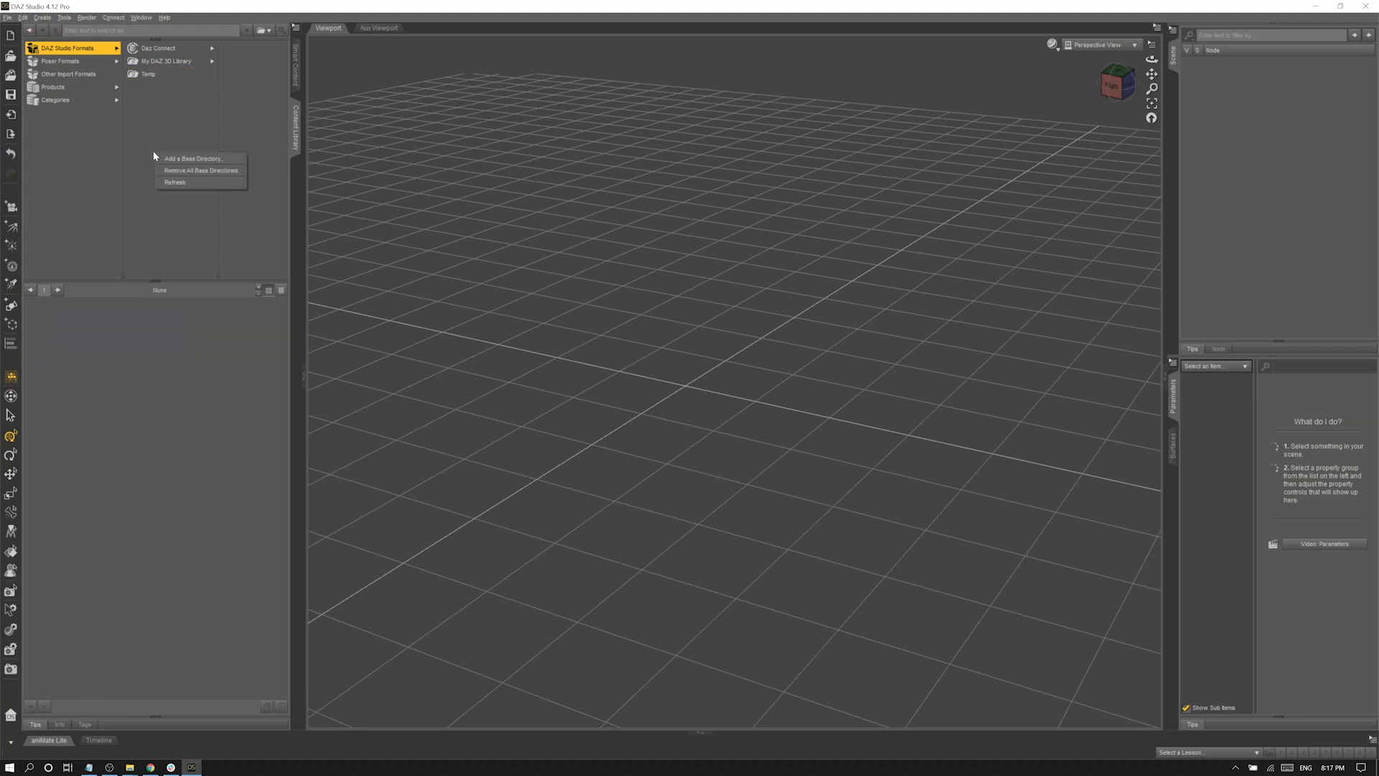
pyautogui.click(154, 140)
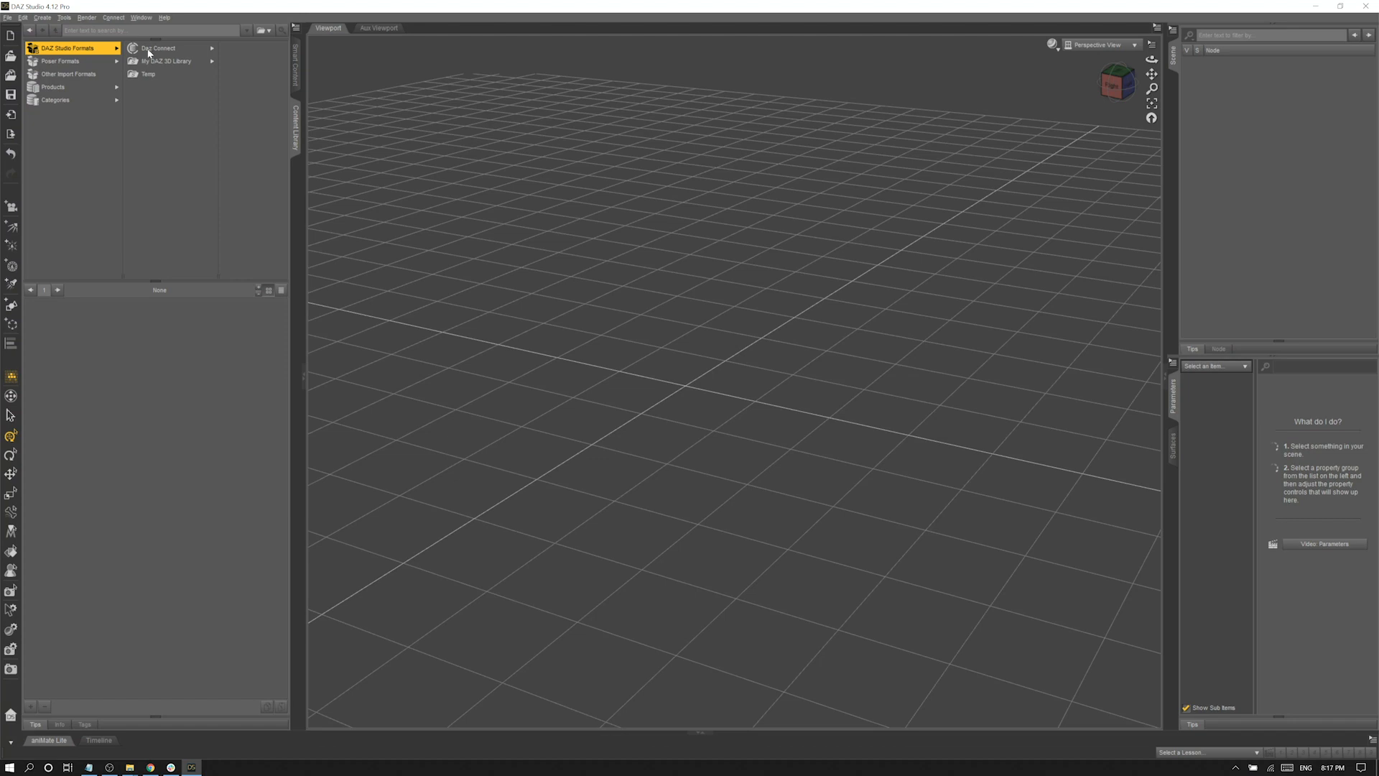
pyautogui.rightClick(154, 113)
pyautogui.click(177, 122)
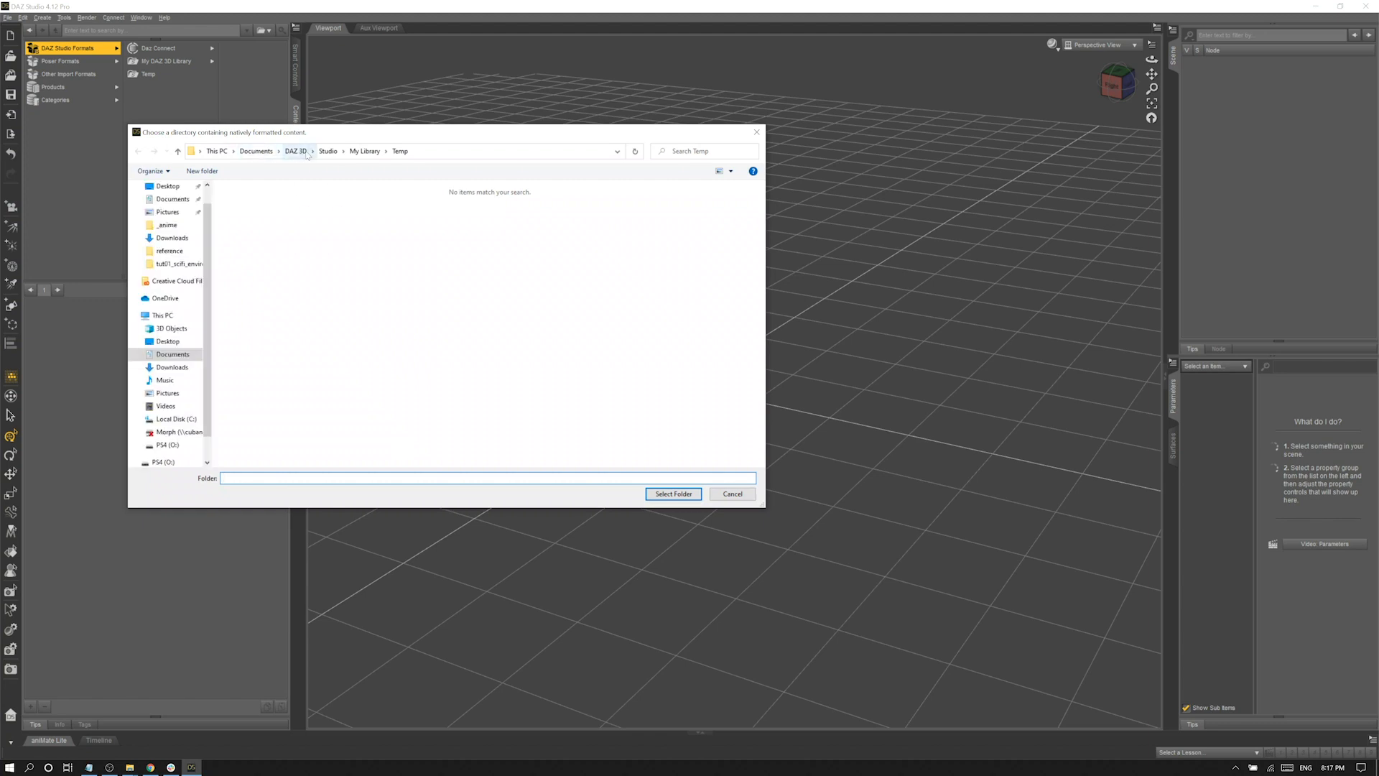
pyautogui.click(372, 152)
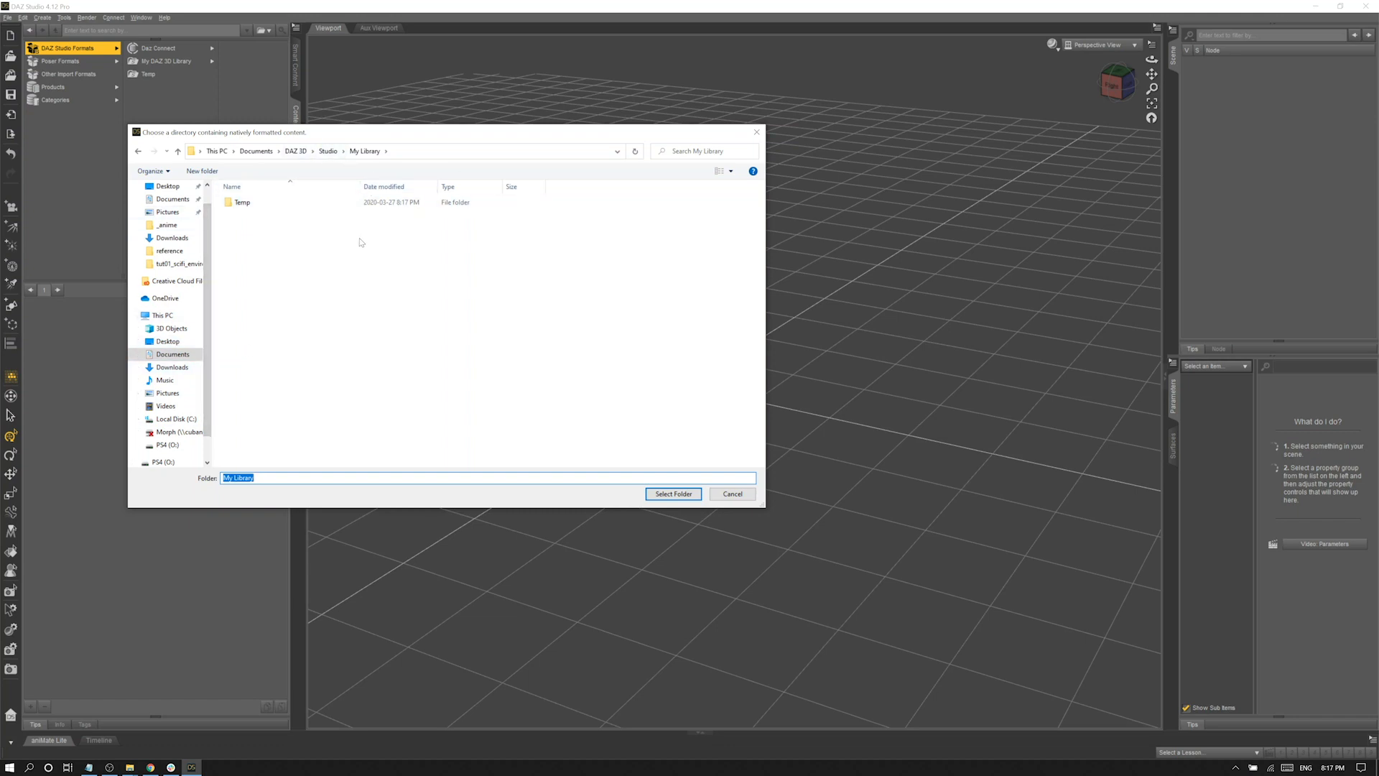
pyautogui.click(243, 203)
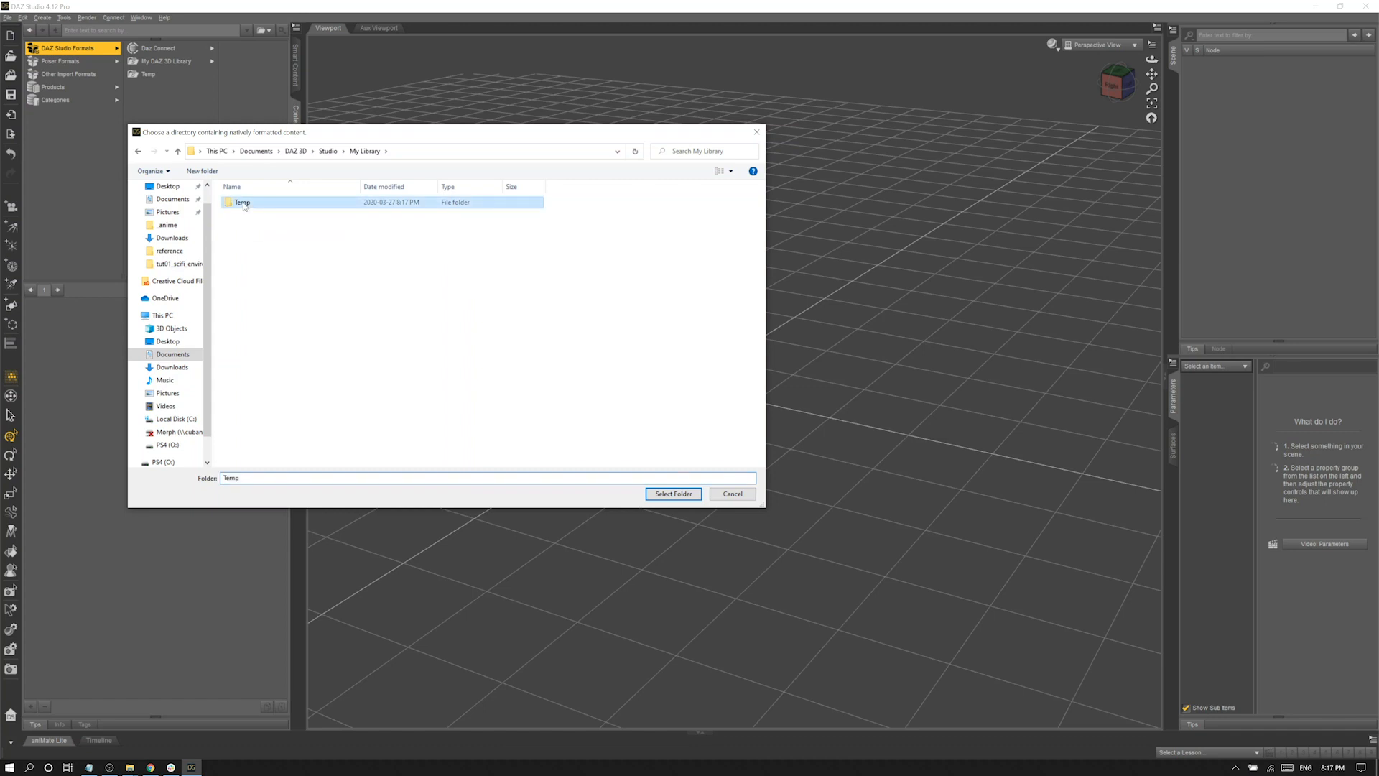
pyautogui.click(656, 494)
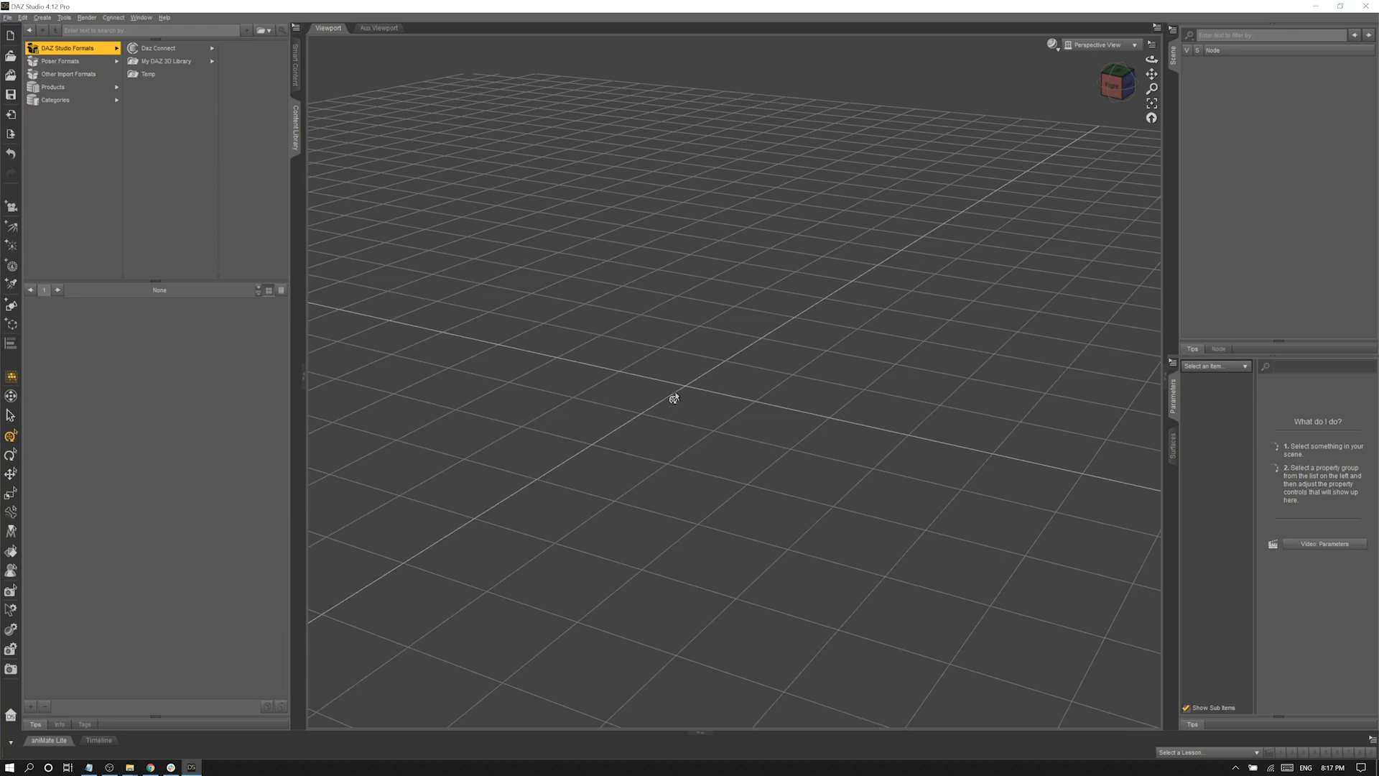
# - Save the current scene as tutorial_01 in the Temp directory from the Content Library
pyautogui.click(162, 76)
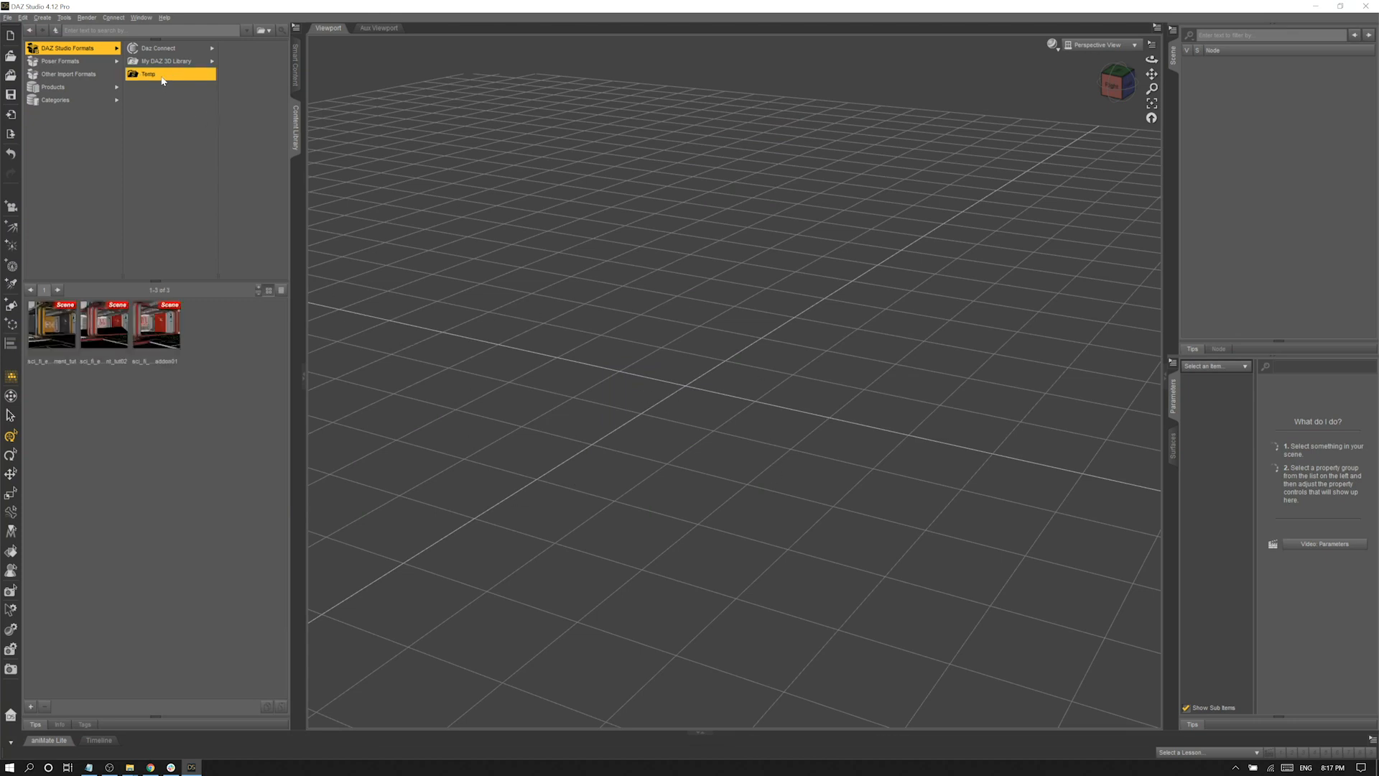
pyautogui.click(31, 709)
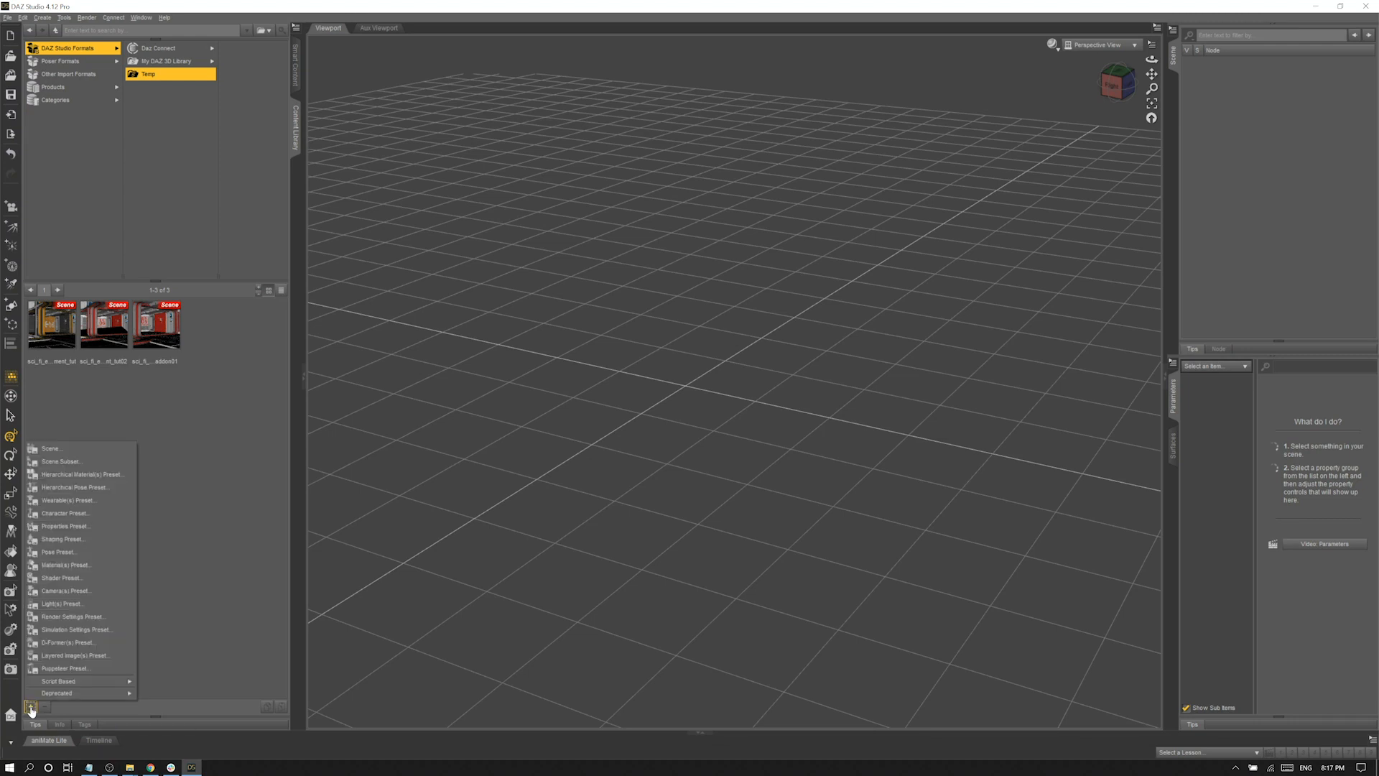
pyautogui.click(75, 450)
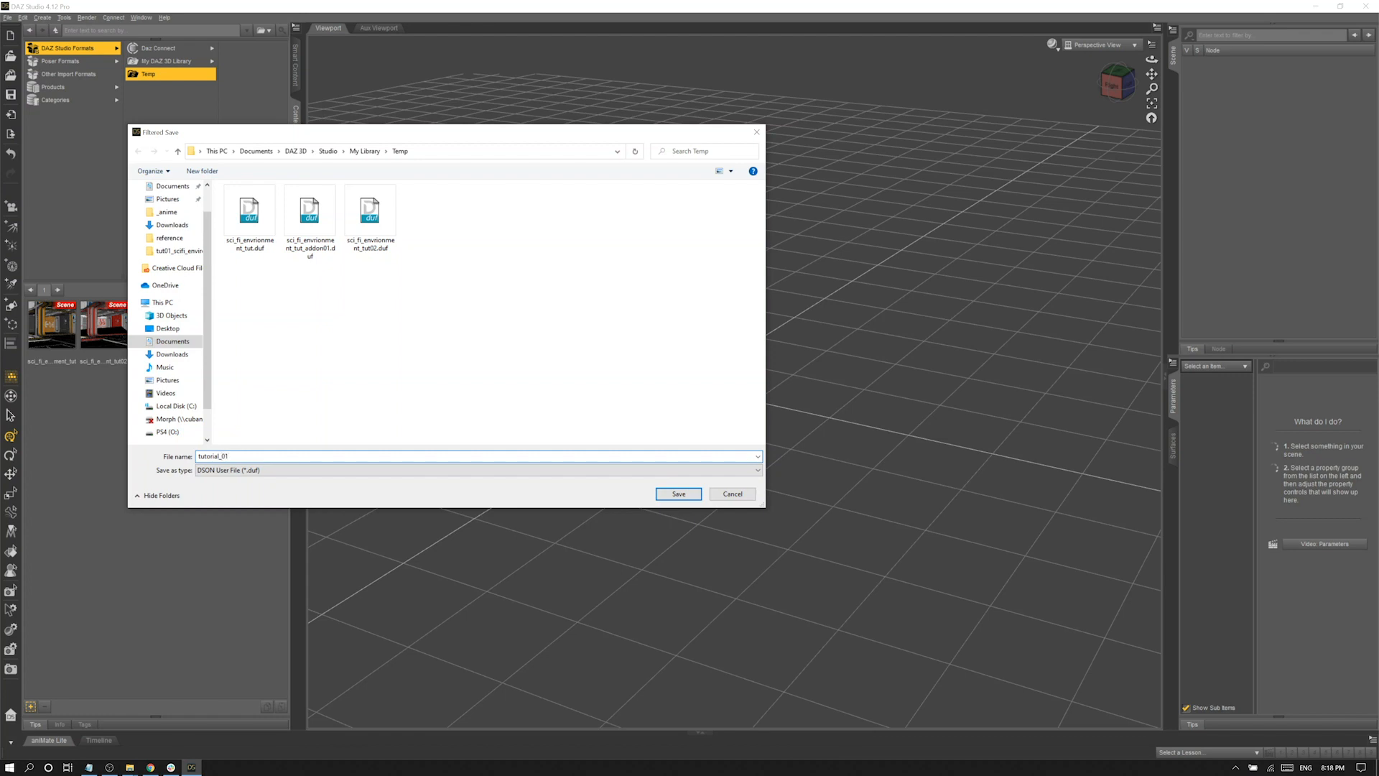
pyautogui.write('tutorial_01')
pyautogui.press('Return')
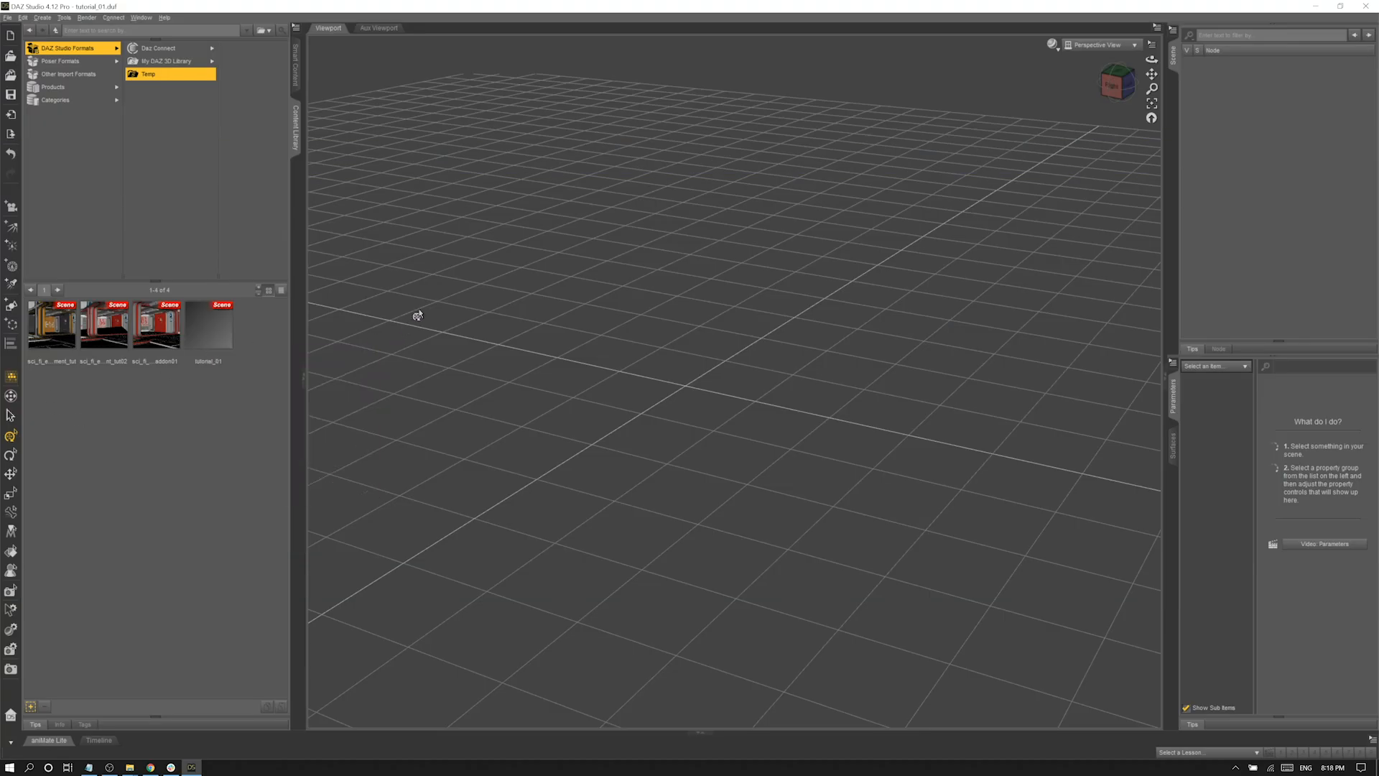
pyautogui.hotkey('ctrl', 's')
# - Collapse and restore the Content Library's folder area, and hide and reopen the whole pane
pyautogui.click(123, 280)
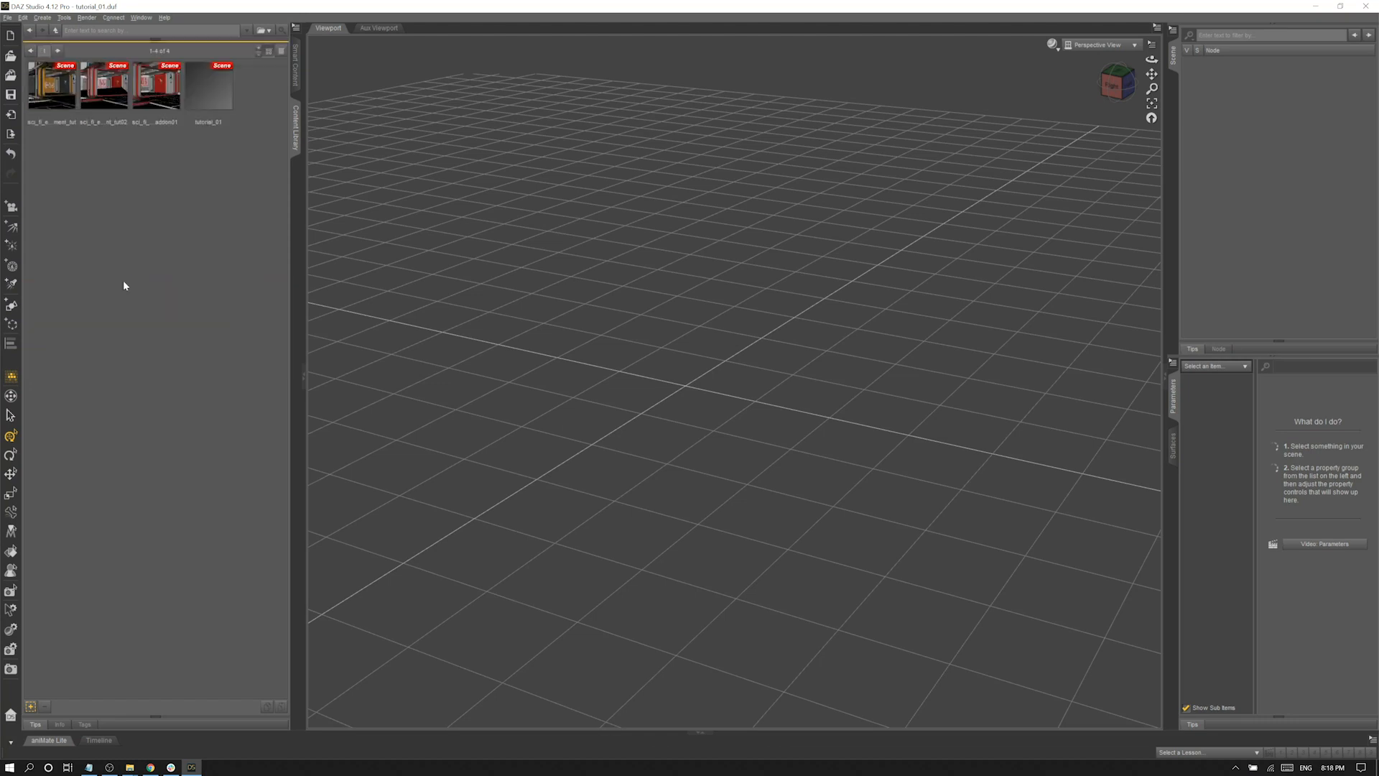
pyautogui.click(156, 42)
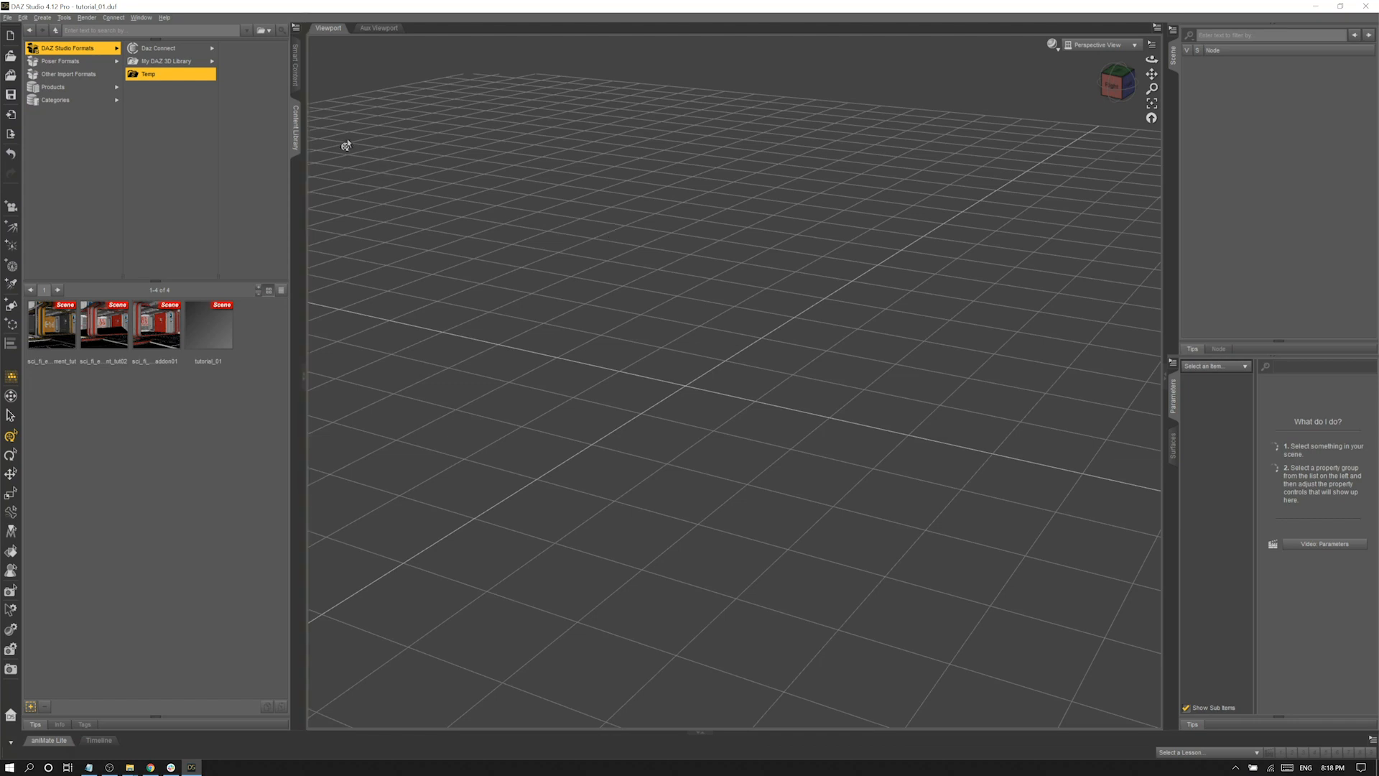
pyautogui.hotkey('ctrl', 's')
pyautogui.click(294, 126)
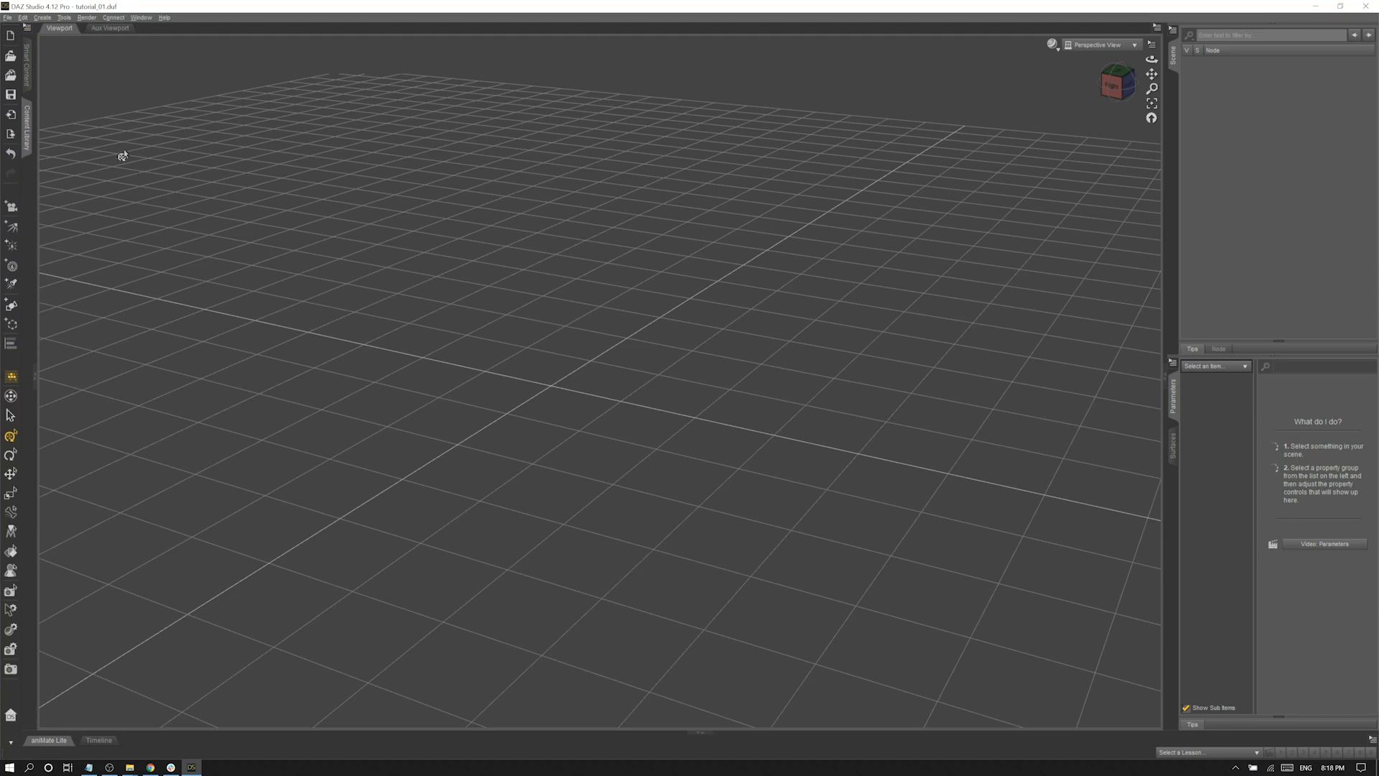
pyautogui.click(28, 132)
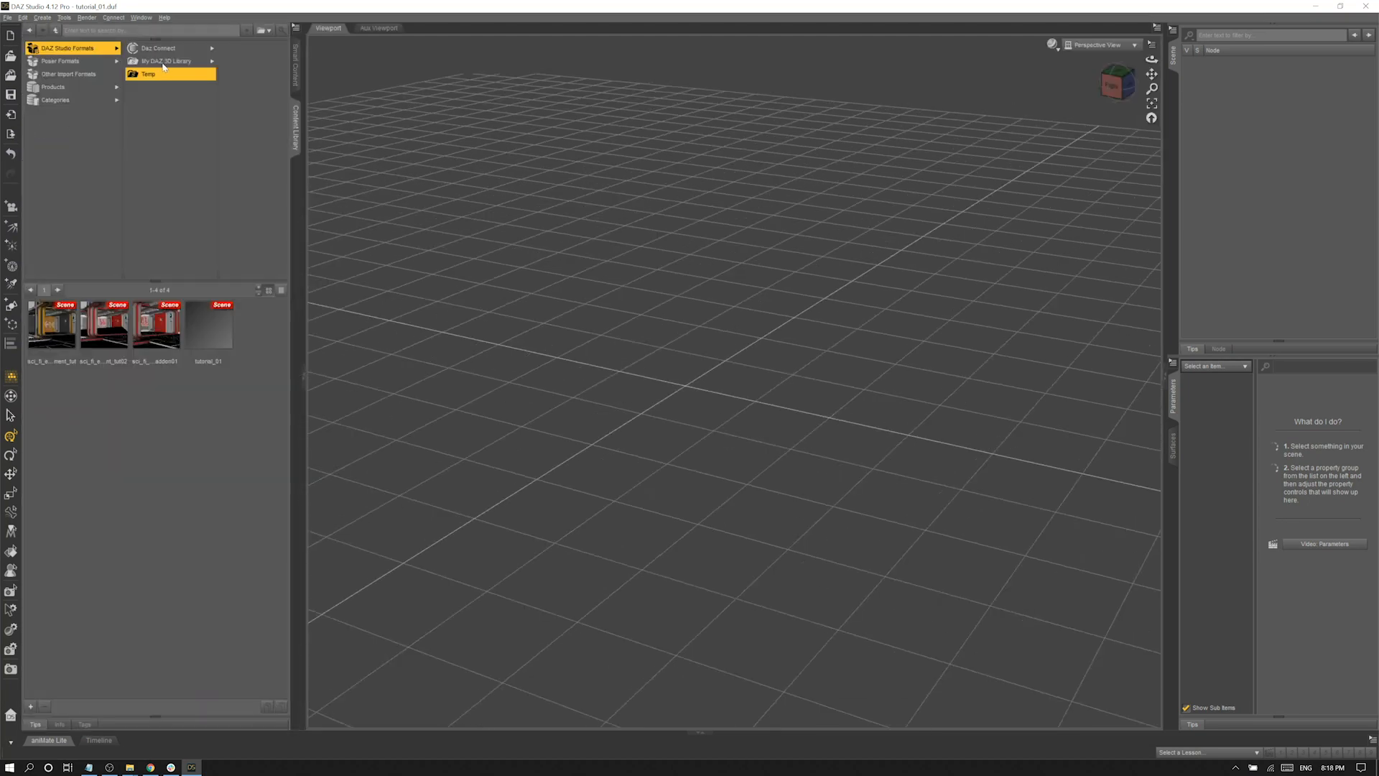
# - Open the Scripts folder of My DAZ 3D Library and examine its location on disk in File Explorer
pyautogui.click(182, 63)
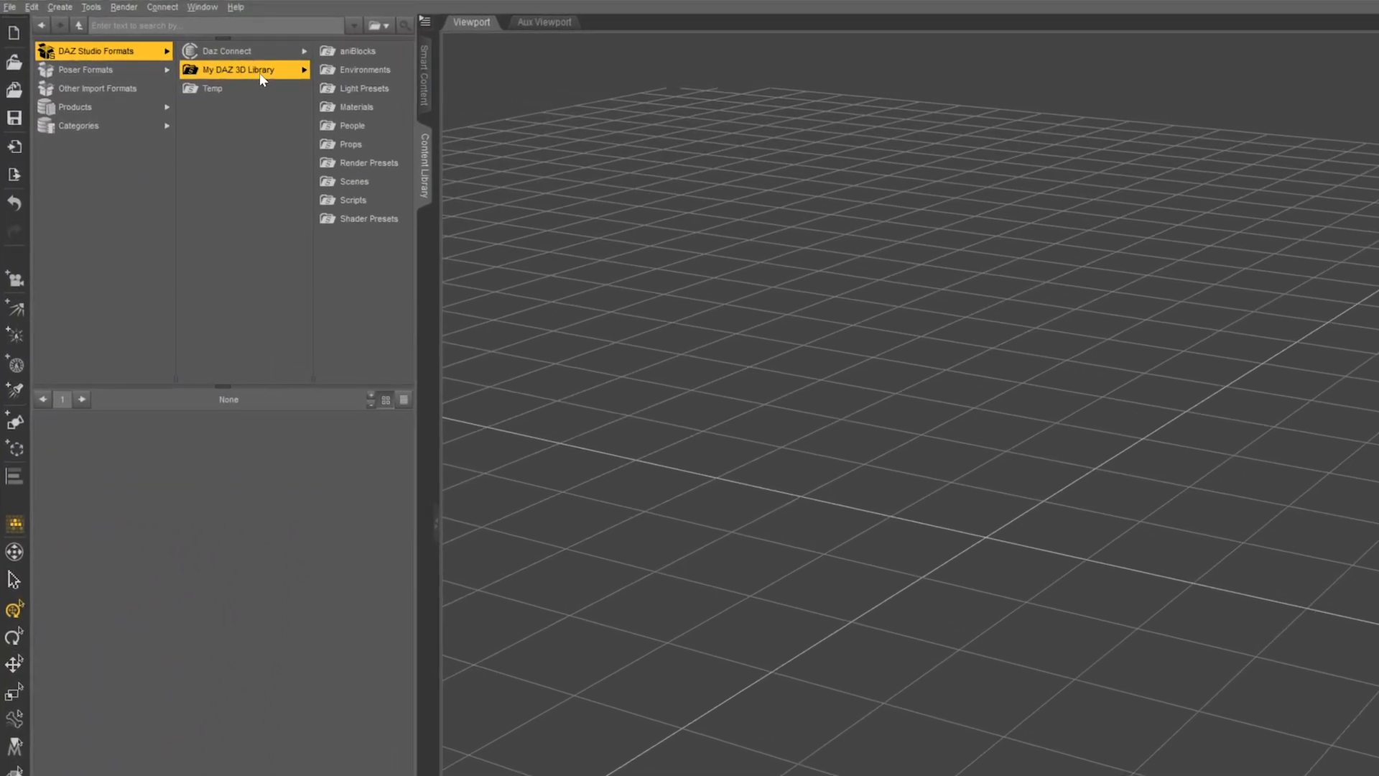
pyautogui.click(368, 201)
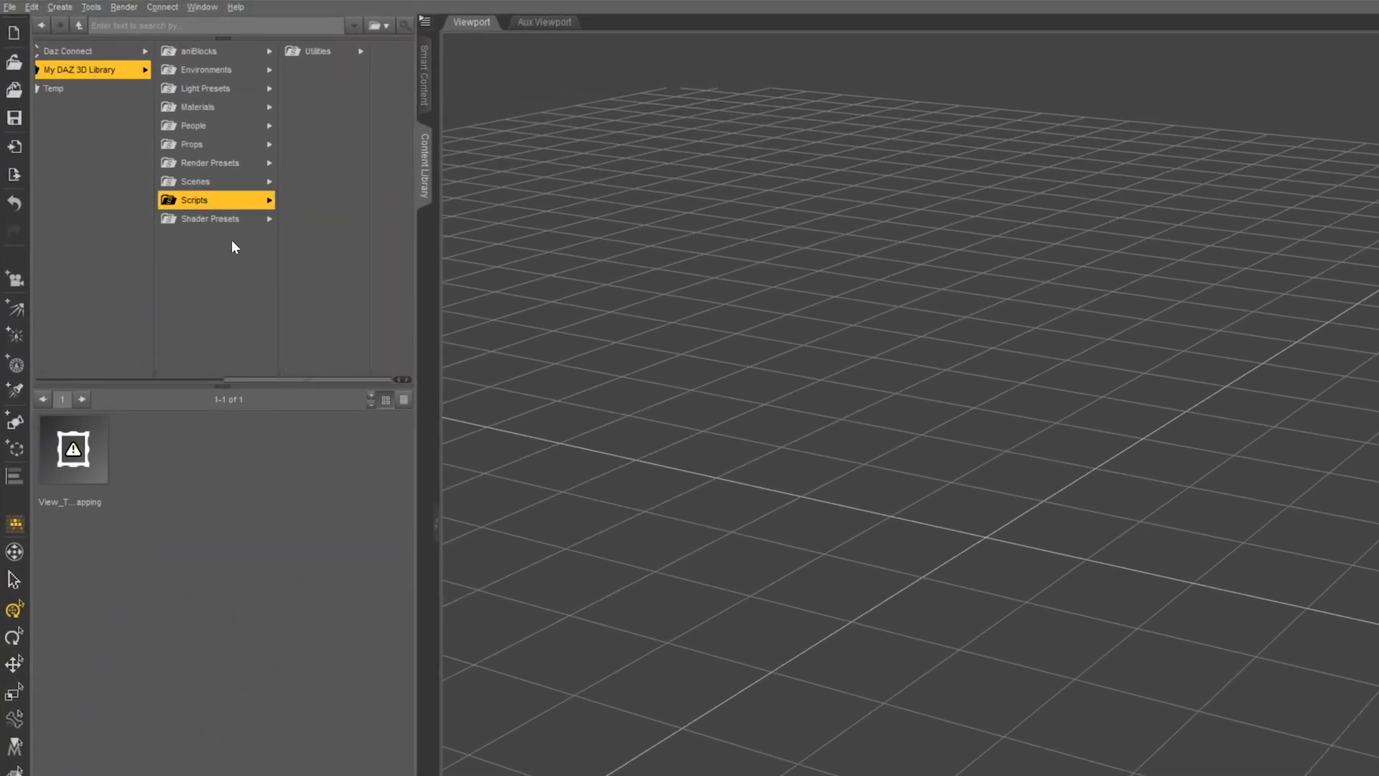
pyautogui.rightClick(227, 210)
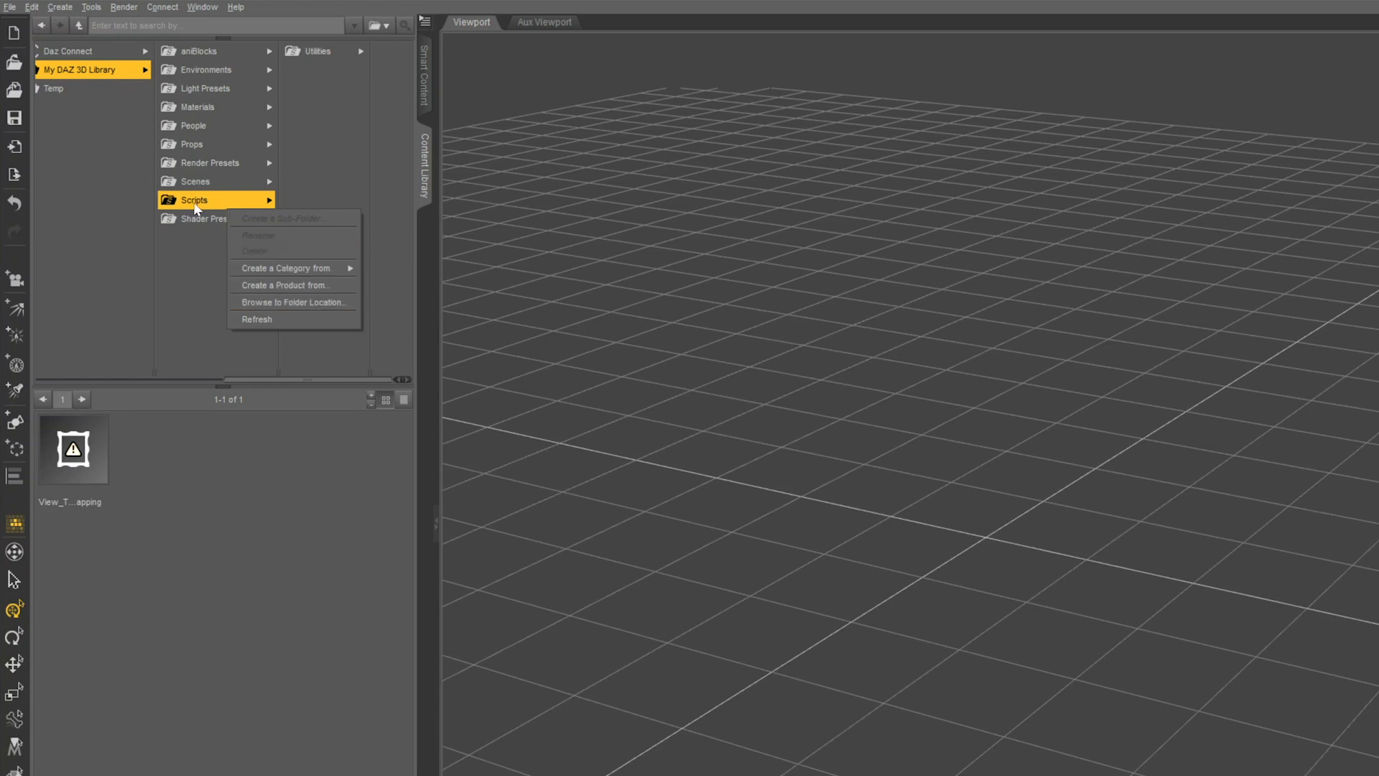
pyautogui.click(265, 302)
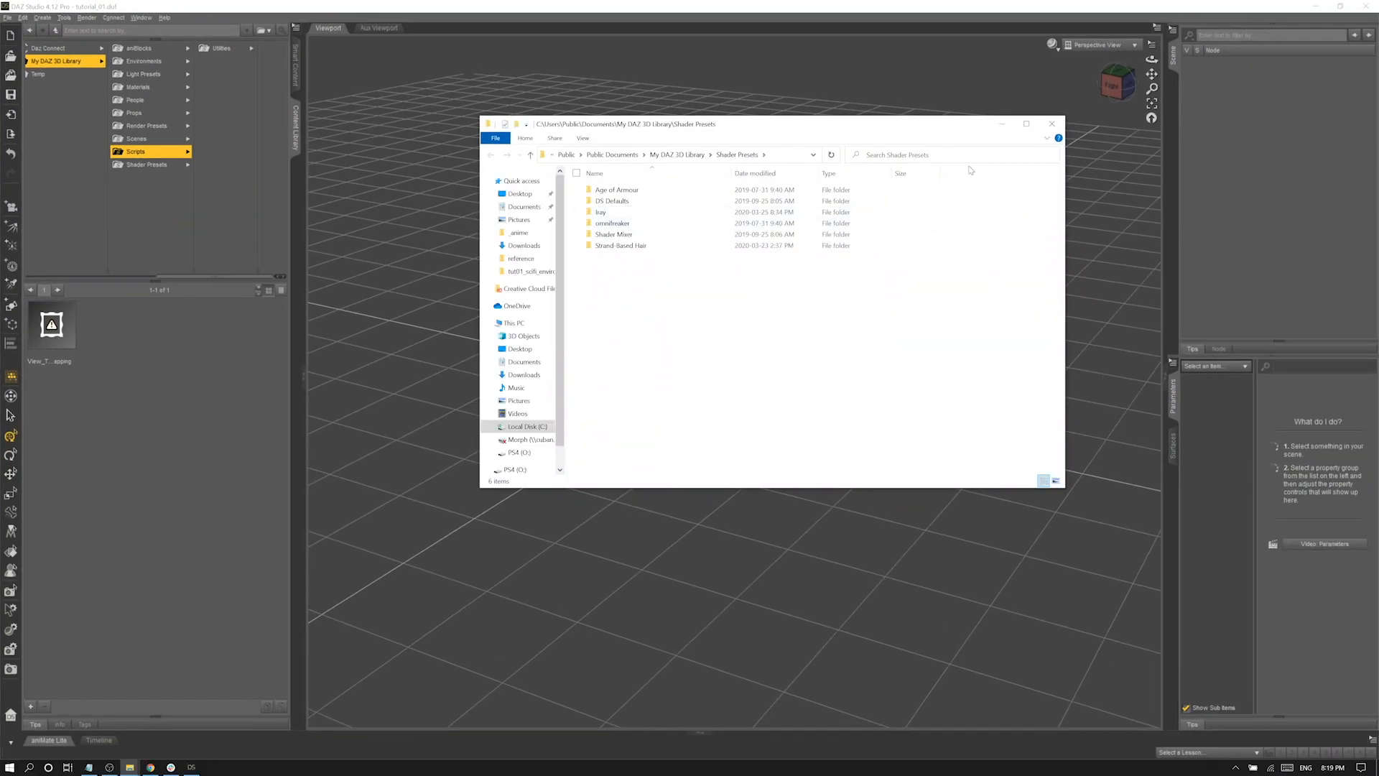
pyautogui.click(677, 154)
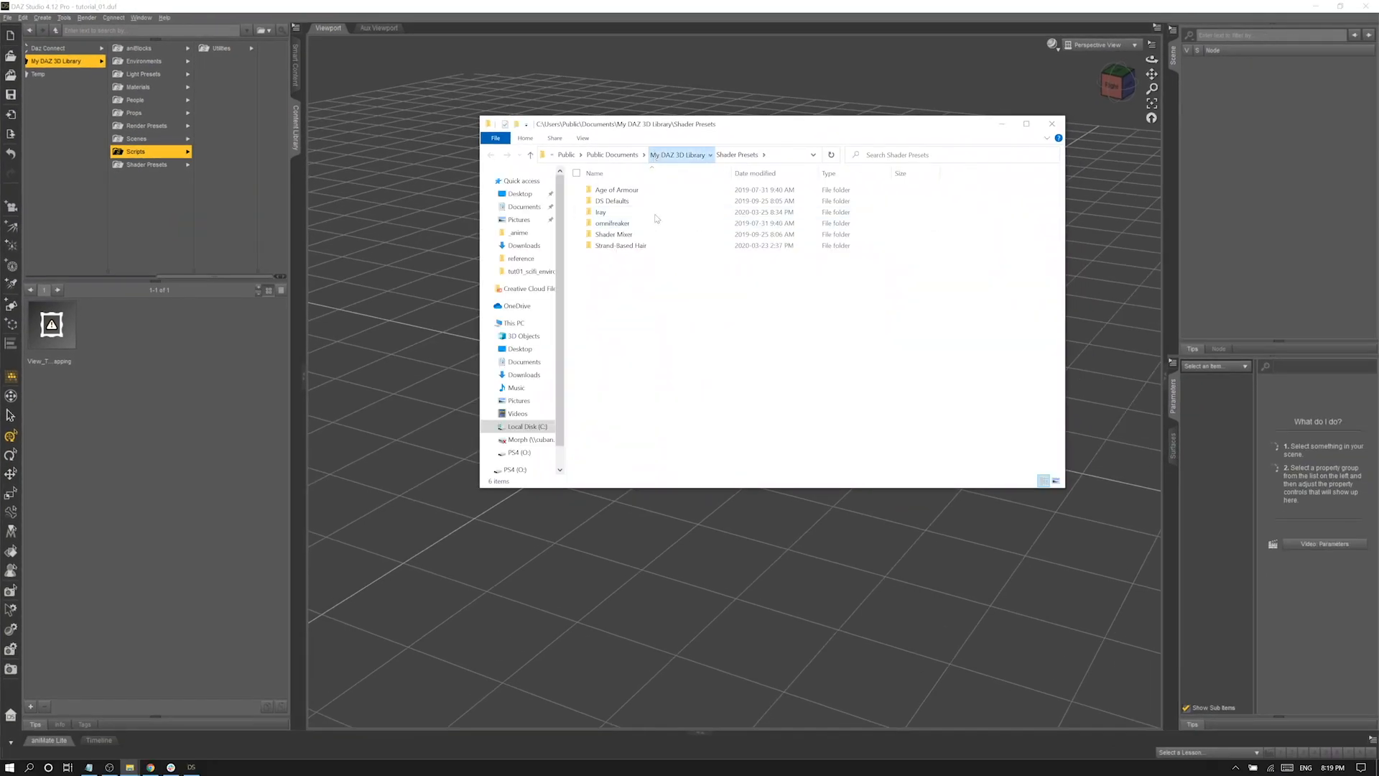
pyautogui.doubleClick(614, 312)
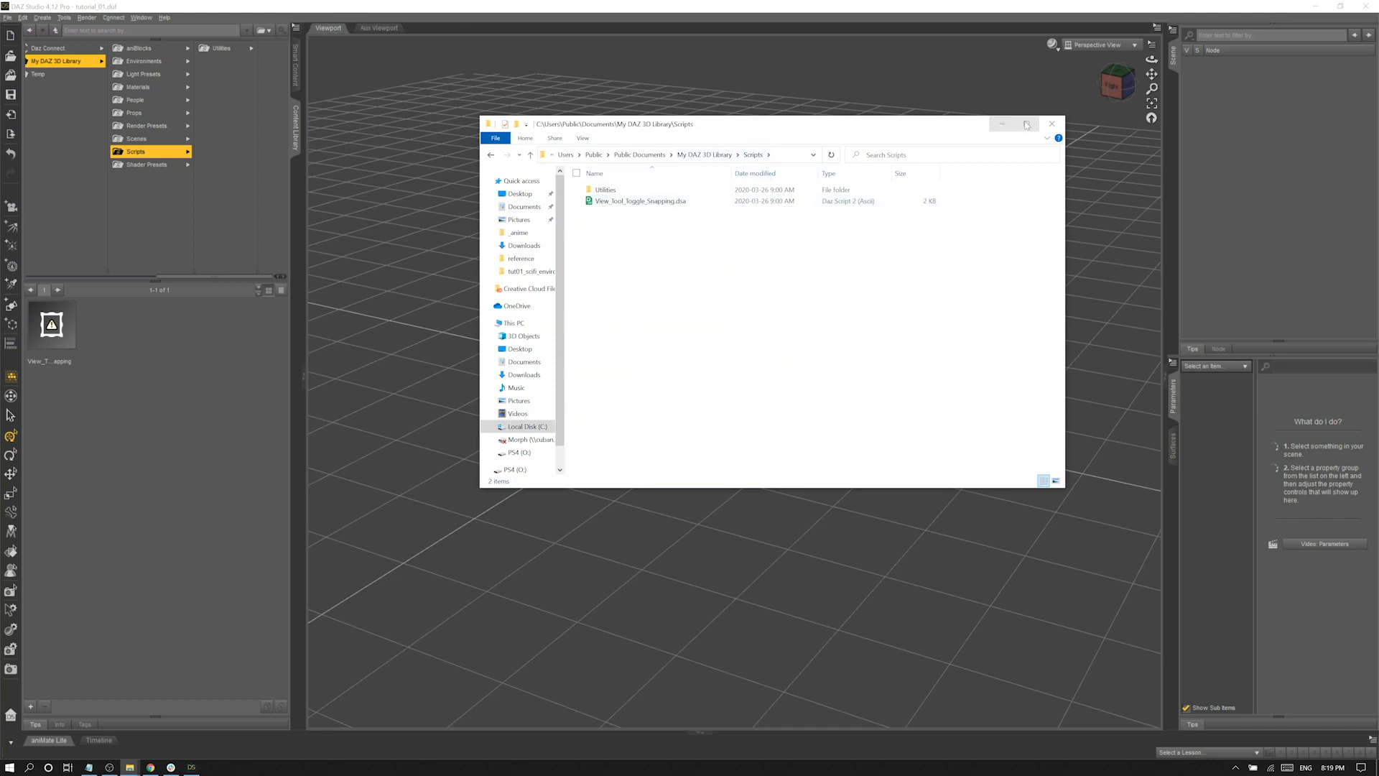
pyautogui.click(1052, 123)
# - Create a custom action for the View_Tool_Toggle_Snapping script with Scripts as its root menu
pyautogui.click(62, 340)
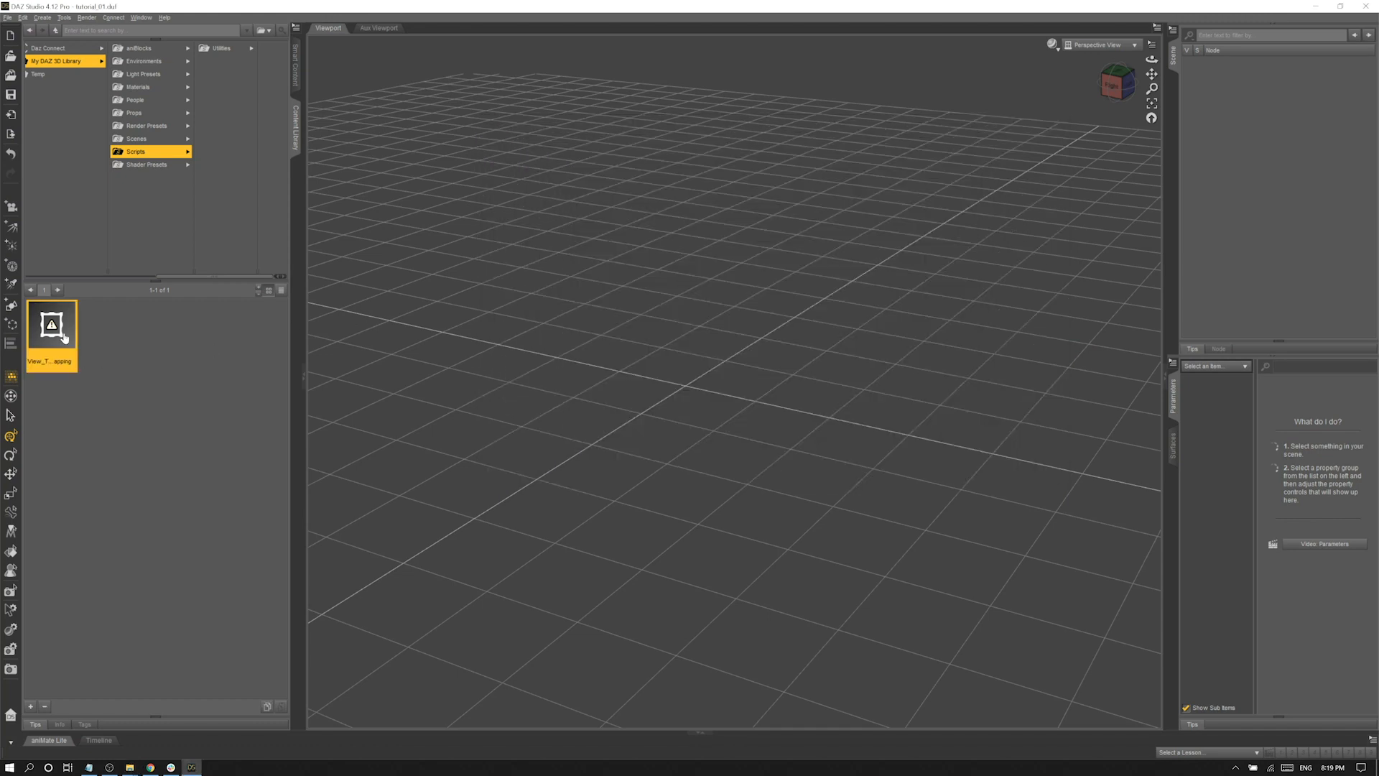
pyautogui.rightClick(56, 338)
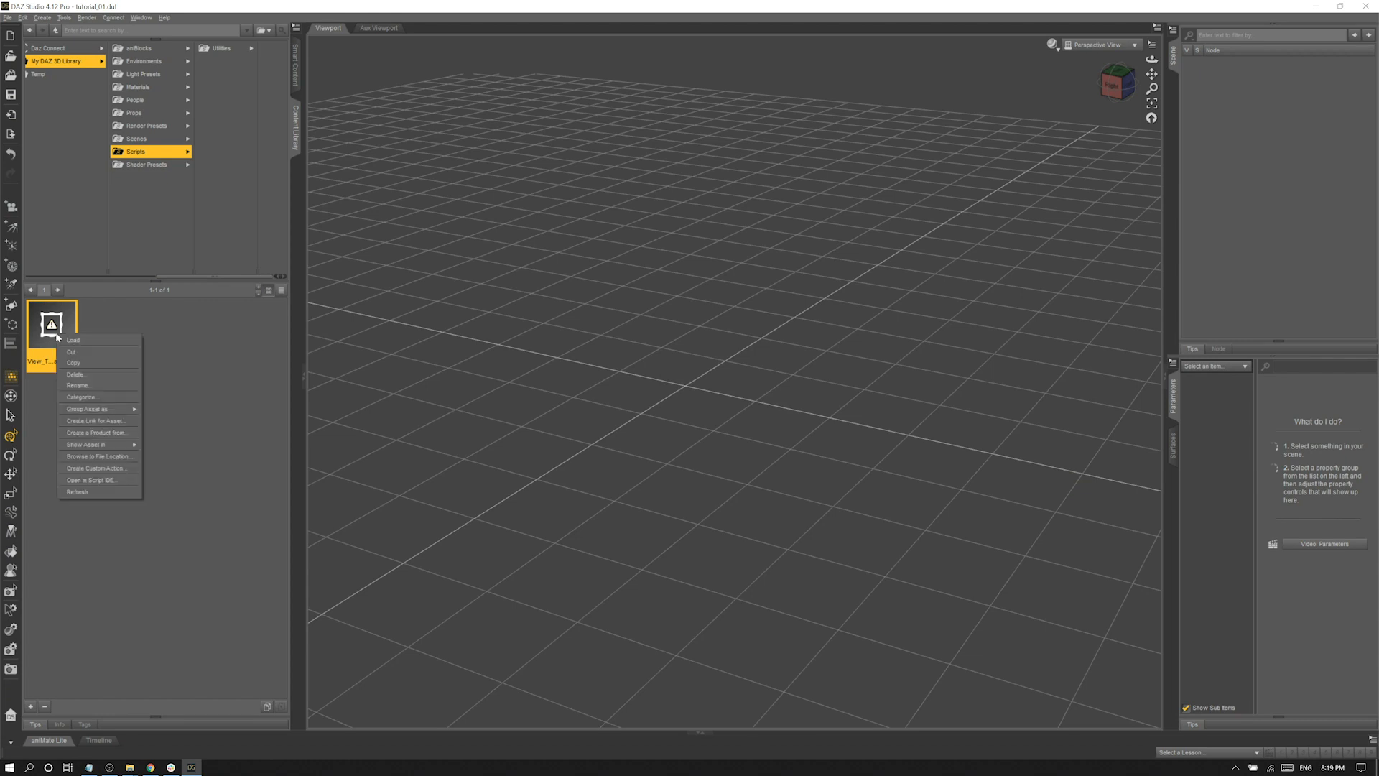
pyautogui.click(104, 468)
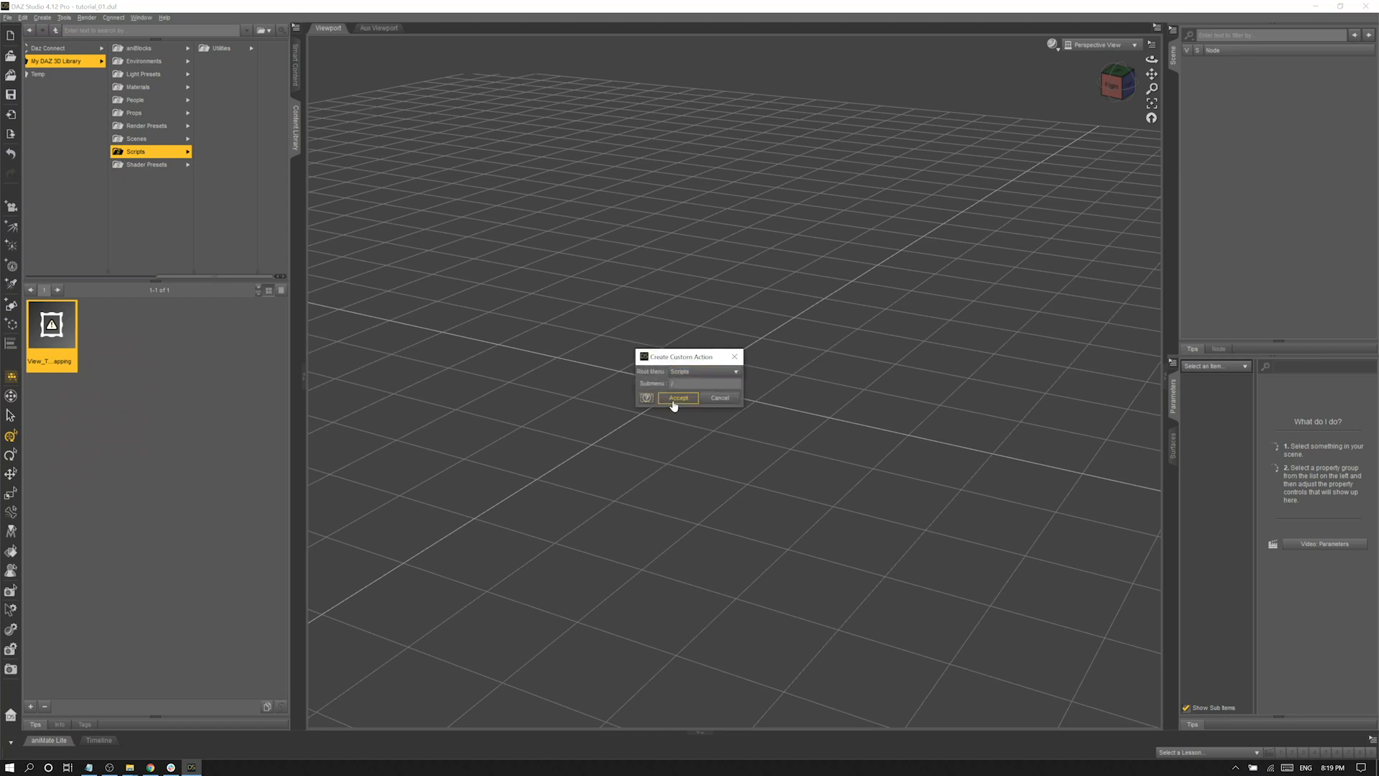
pyautogui.click(675, 399)
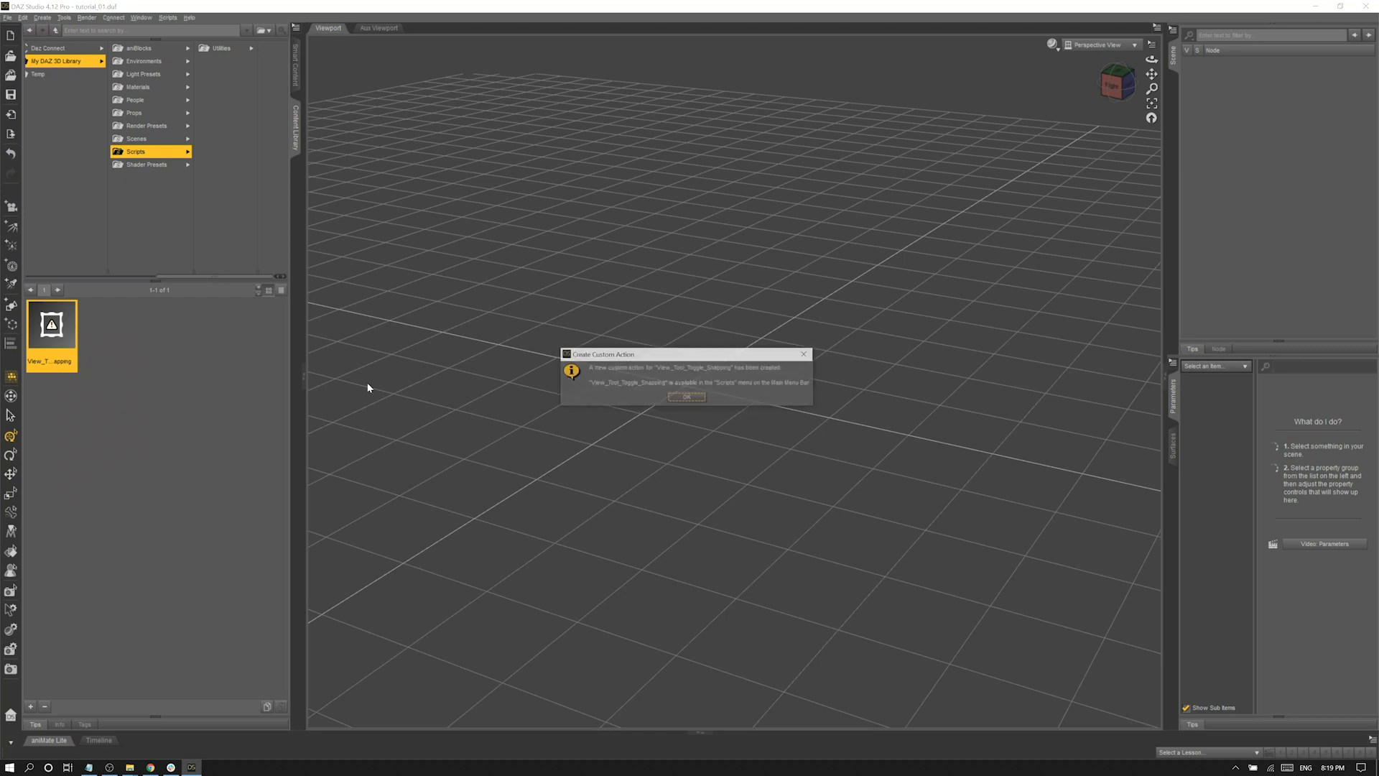
pyautogui.click(682, 399)
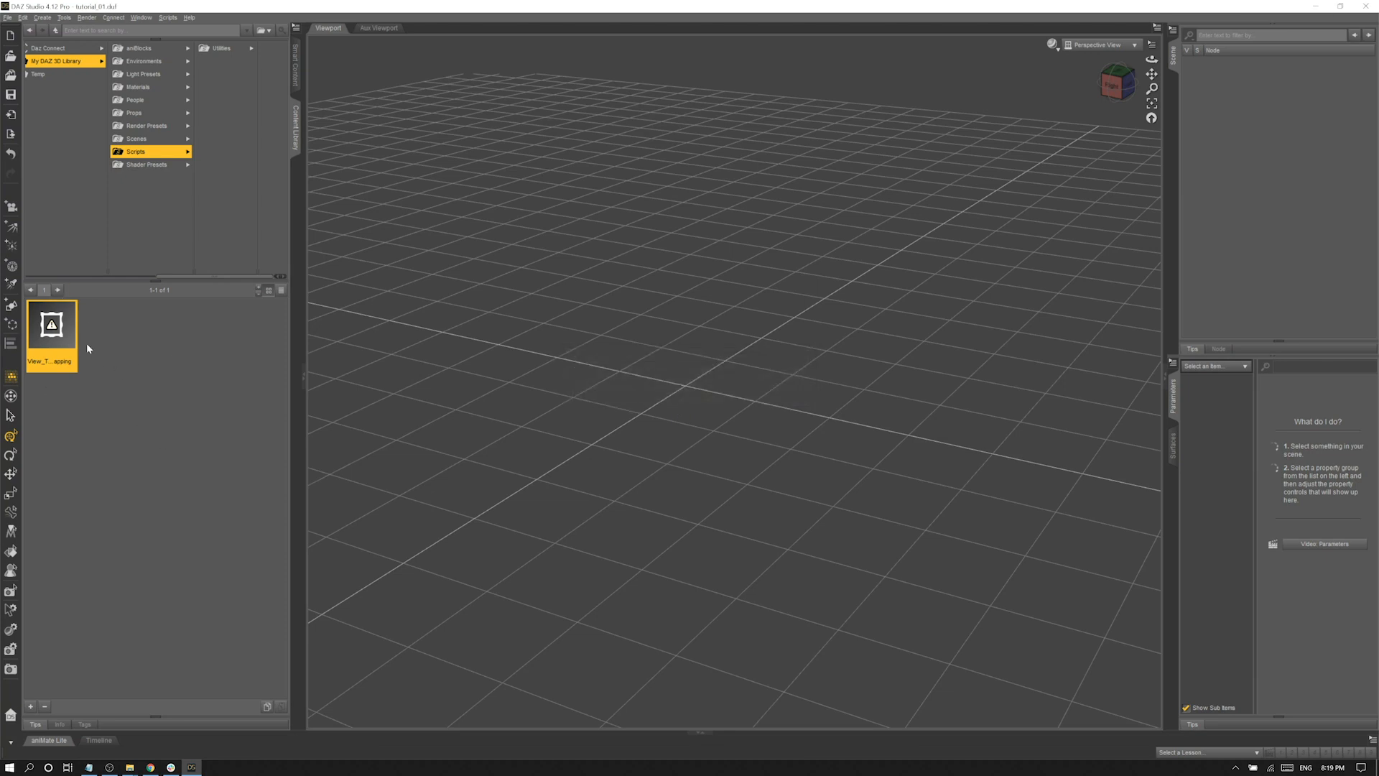
# - Hide the Content Library pane and assign S as the shortcut of the custom View_Tool_Toggle_Snapping action, clearing its other uses
pyautogui.click(294, 125)
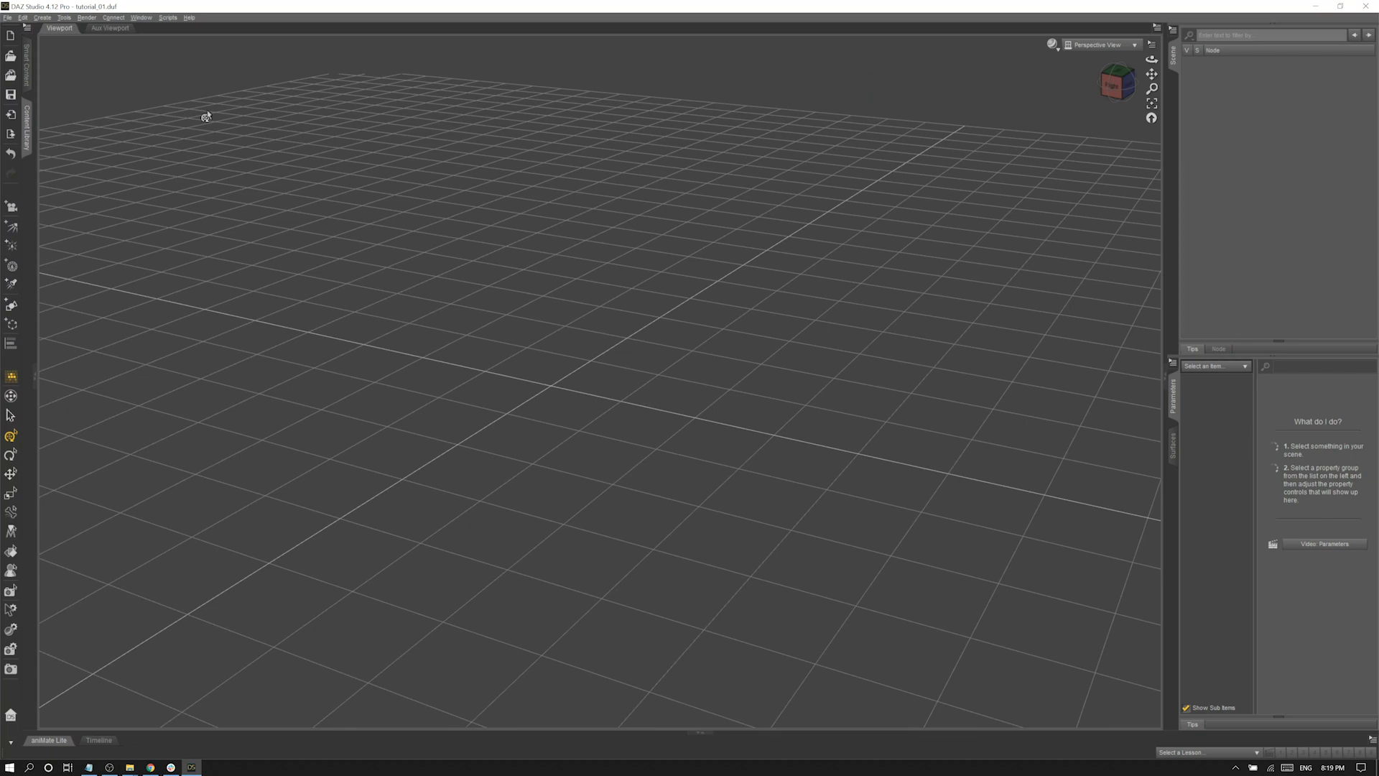
pyautogui.press('F3')
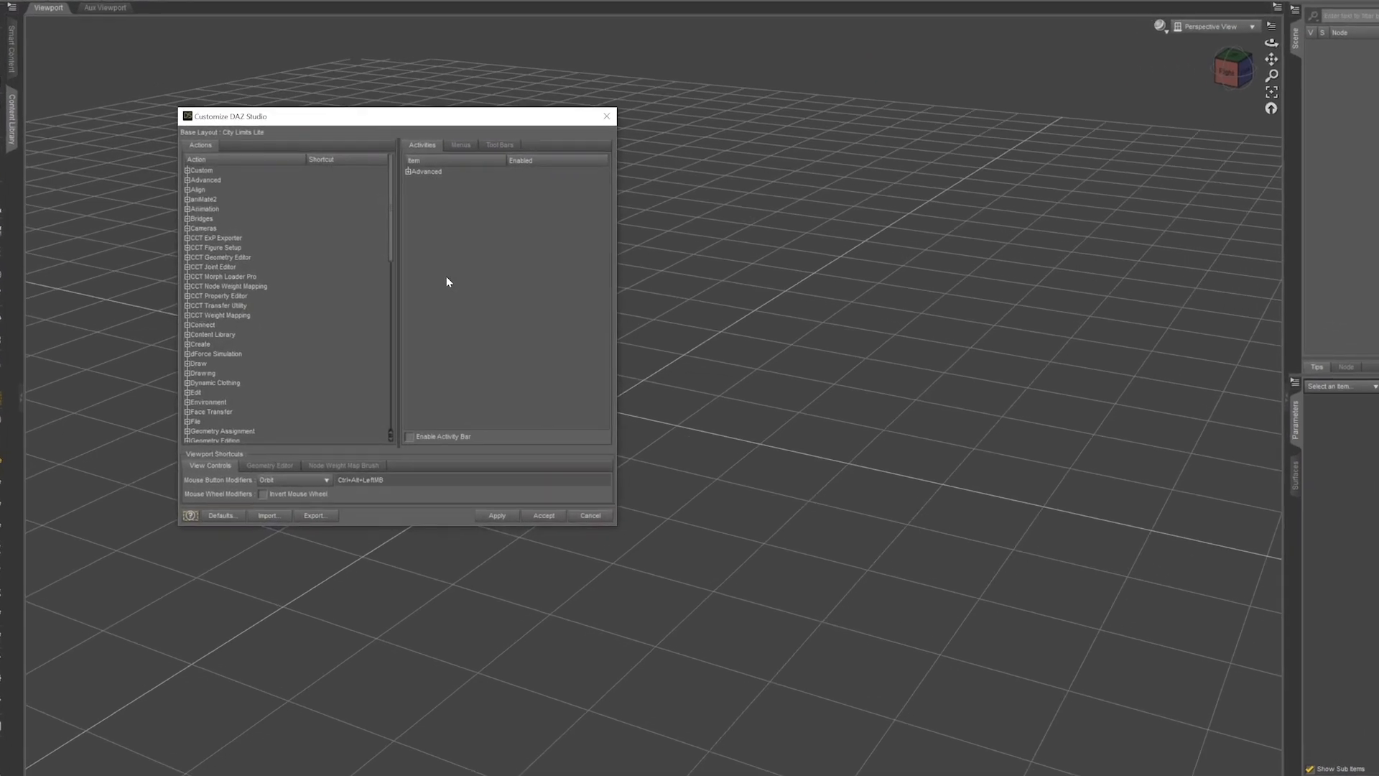
pyautogui.click(193, 166)
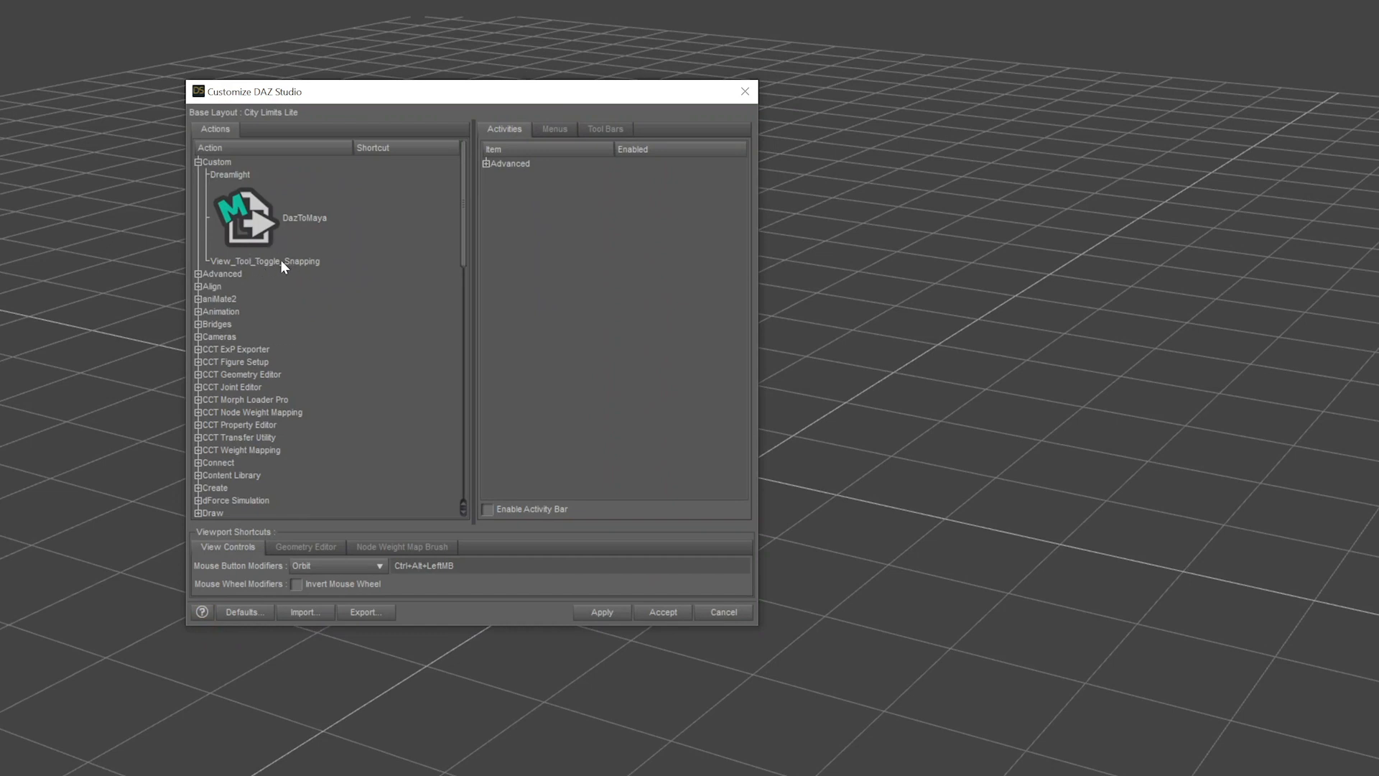
pyautogui.click(281, 261)
pyautogui.rightClick(283, 261)
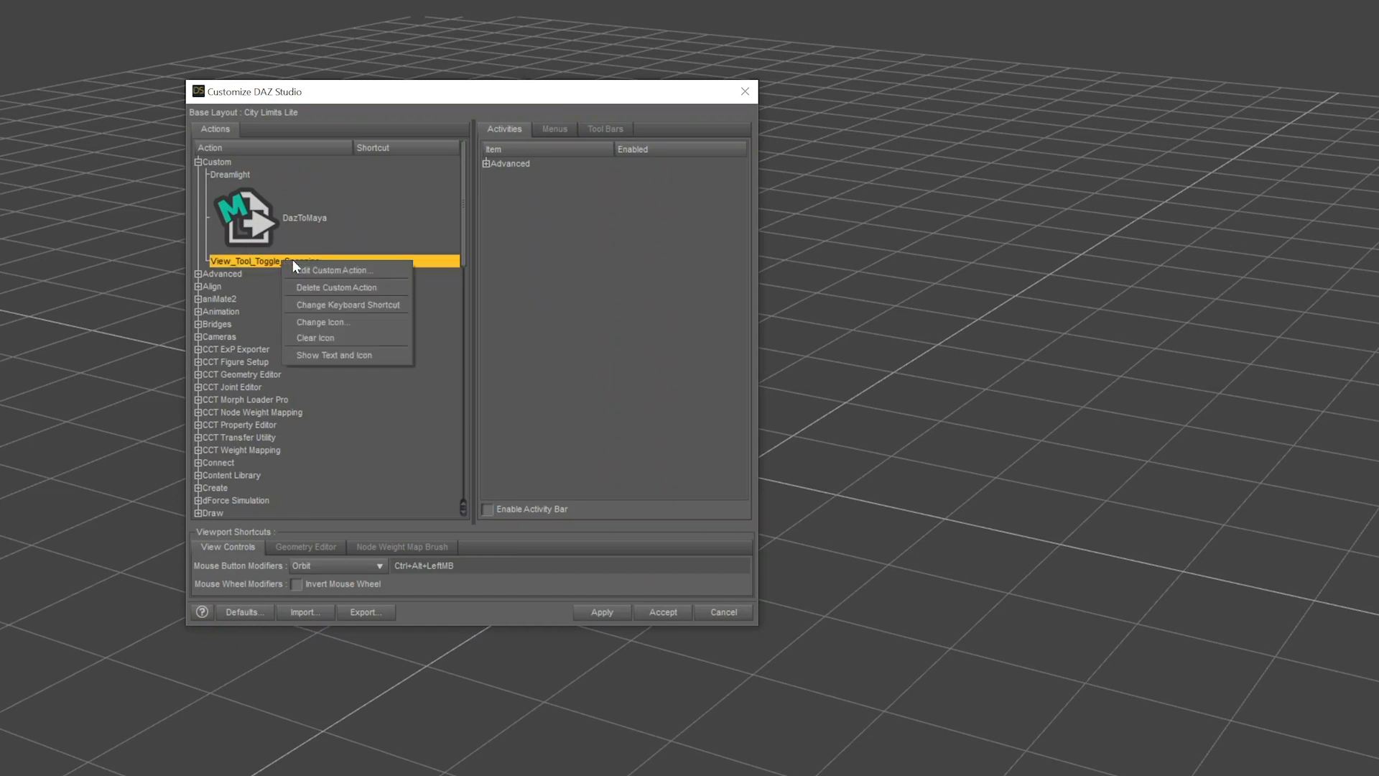
pyautogui.click(319, 305)
pyautogui.press('s')
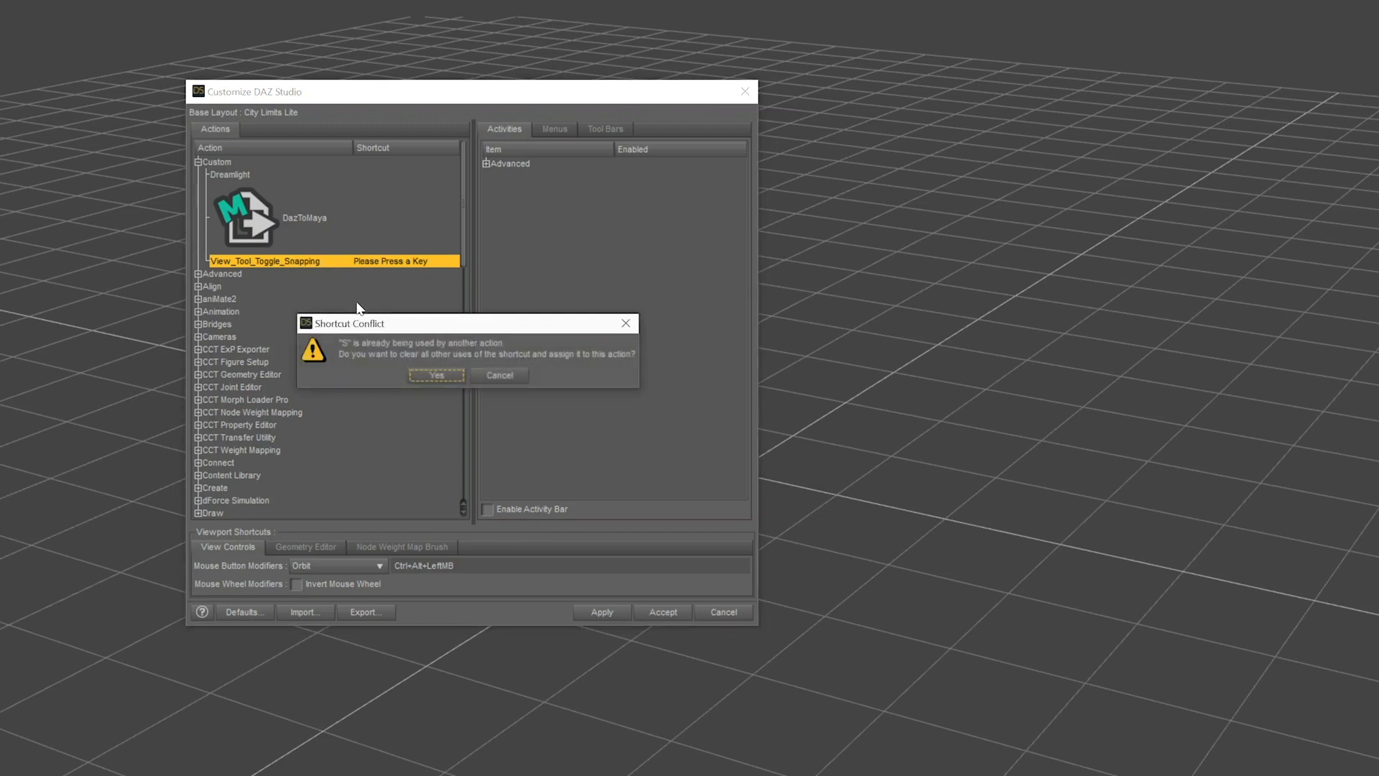
pyautogui.click(435, 373)
pyautogui.click(198, 163)
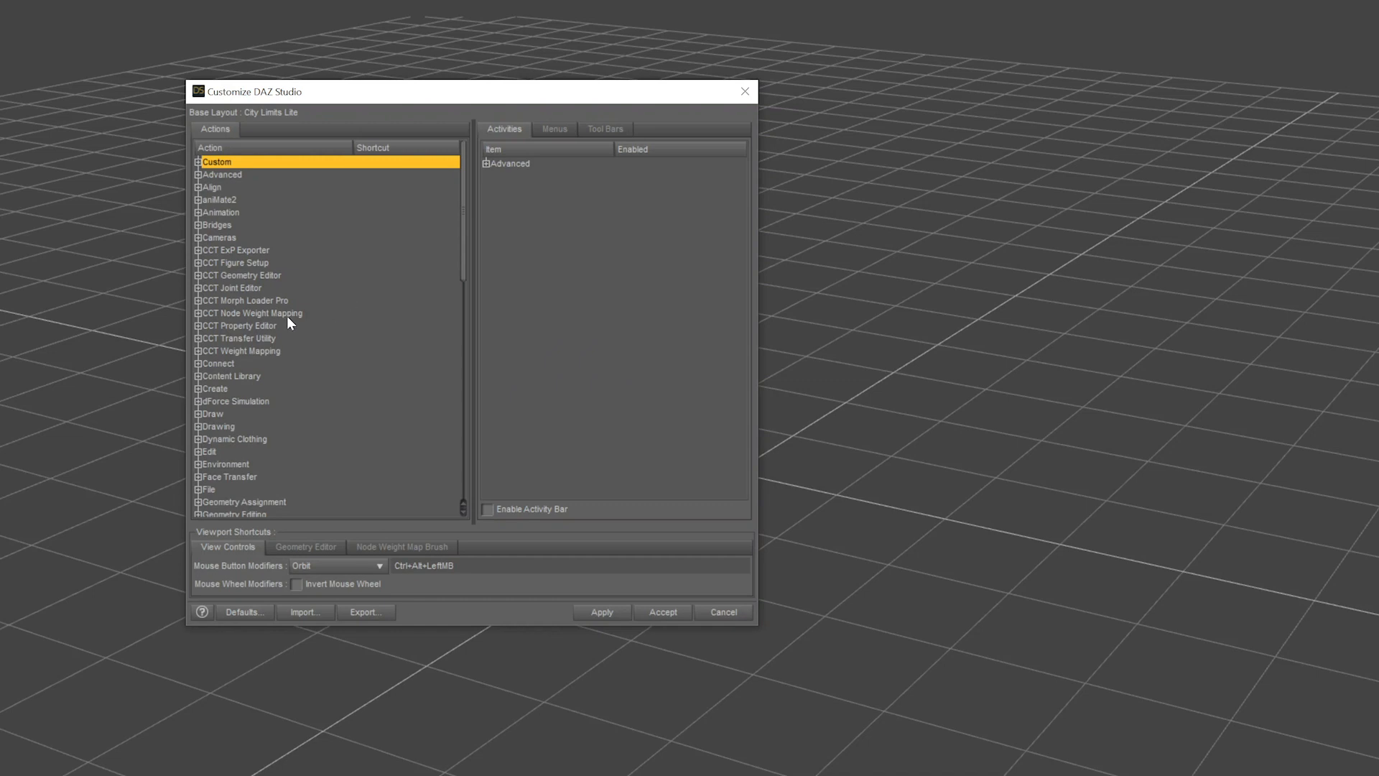
# - Reassign Ctrl+Shift+D as the shortcut of the Duplicate Node Hierarchies action in the Edit group, clearing its other uses
pyautogui.scroll(-2, 237, 417)
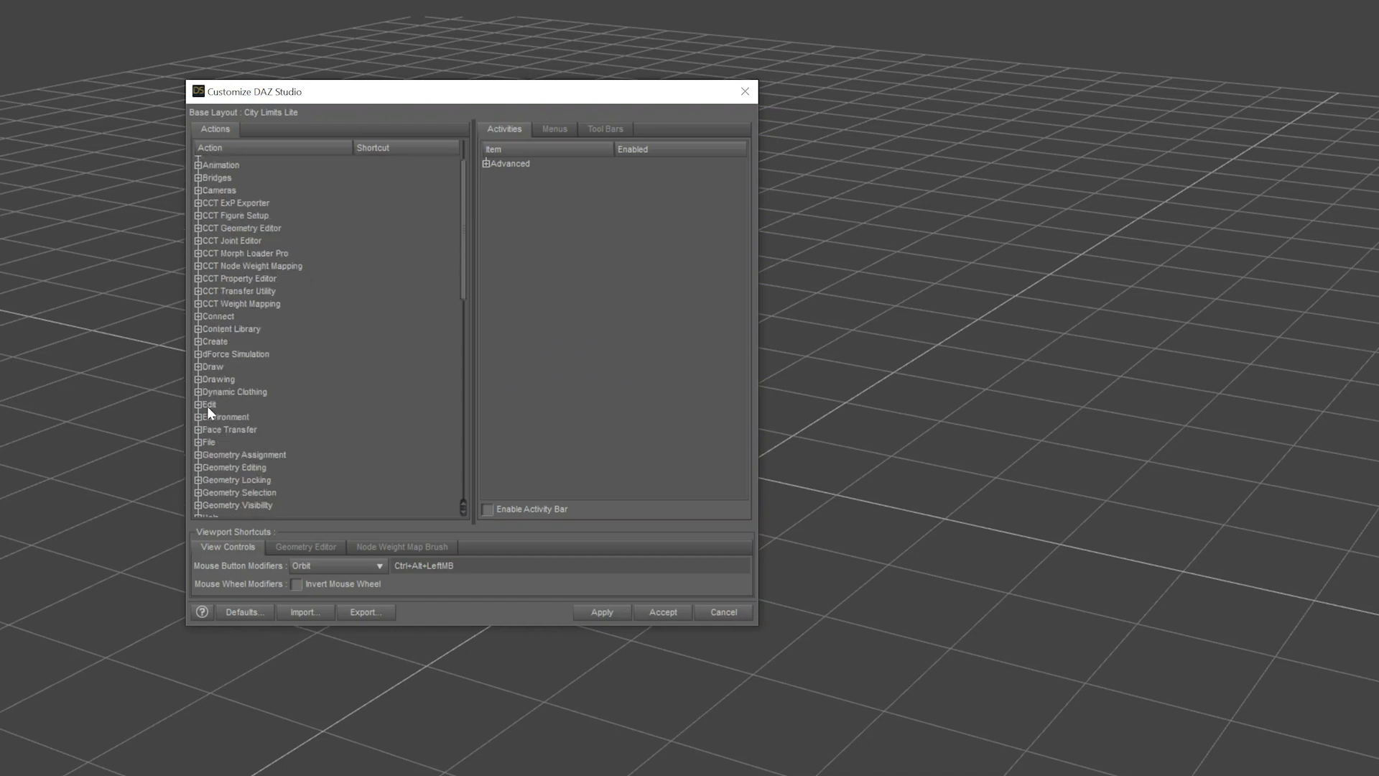
pyautogui.click(205, 405)
pyautogui.click(196, 405)
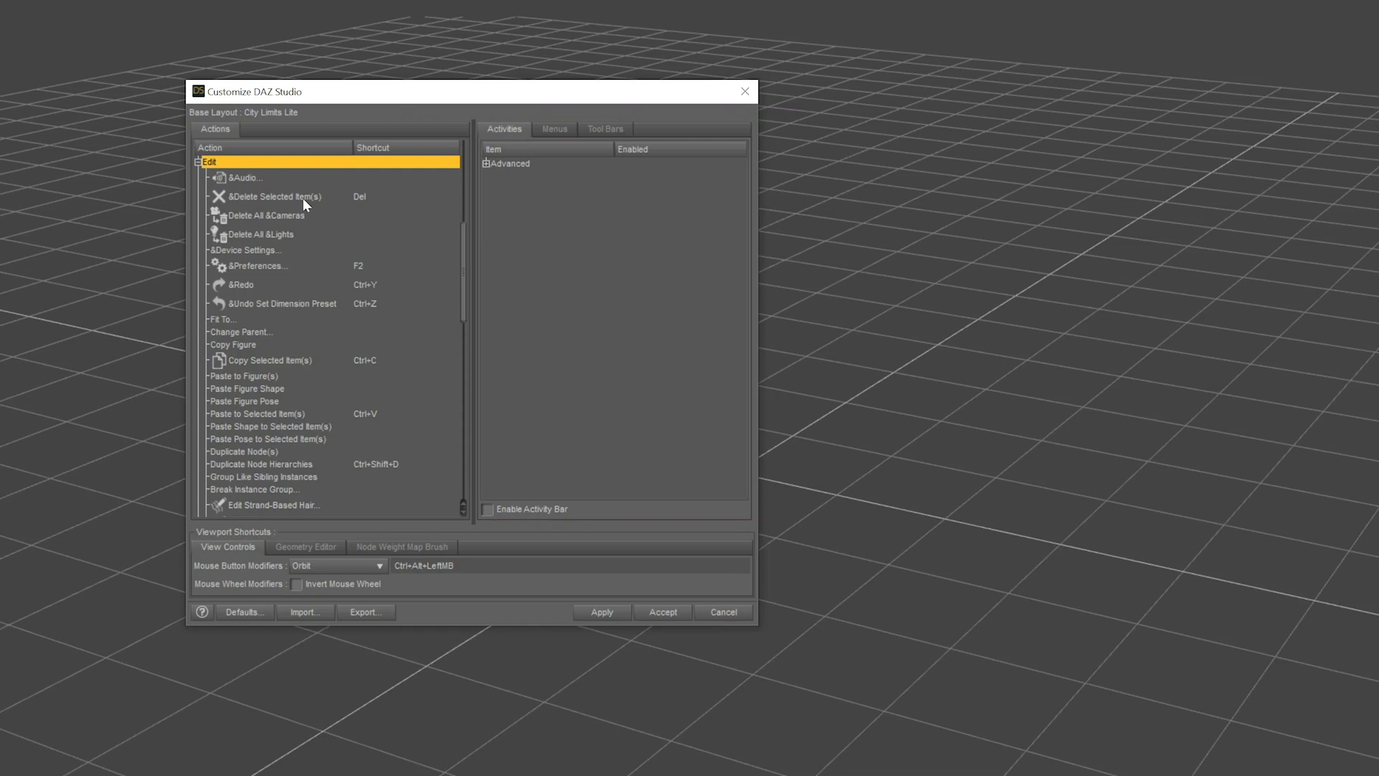
pyautogui.scroll(-2, 303, 274)
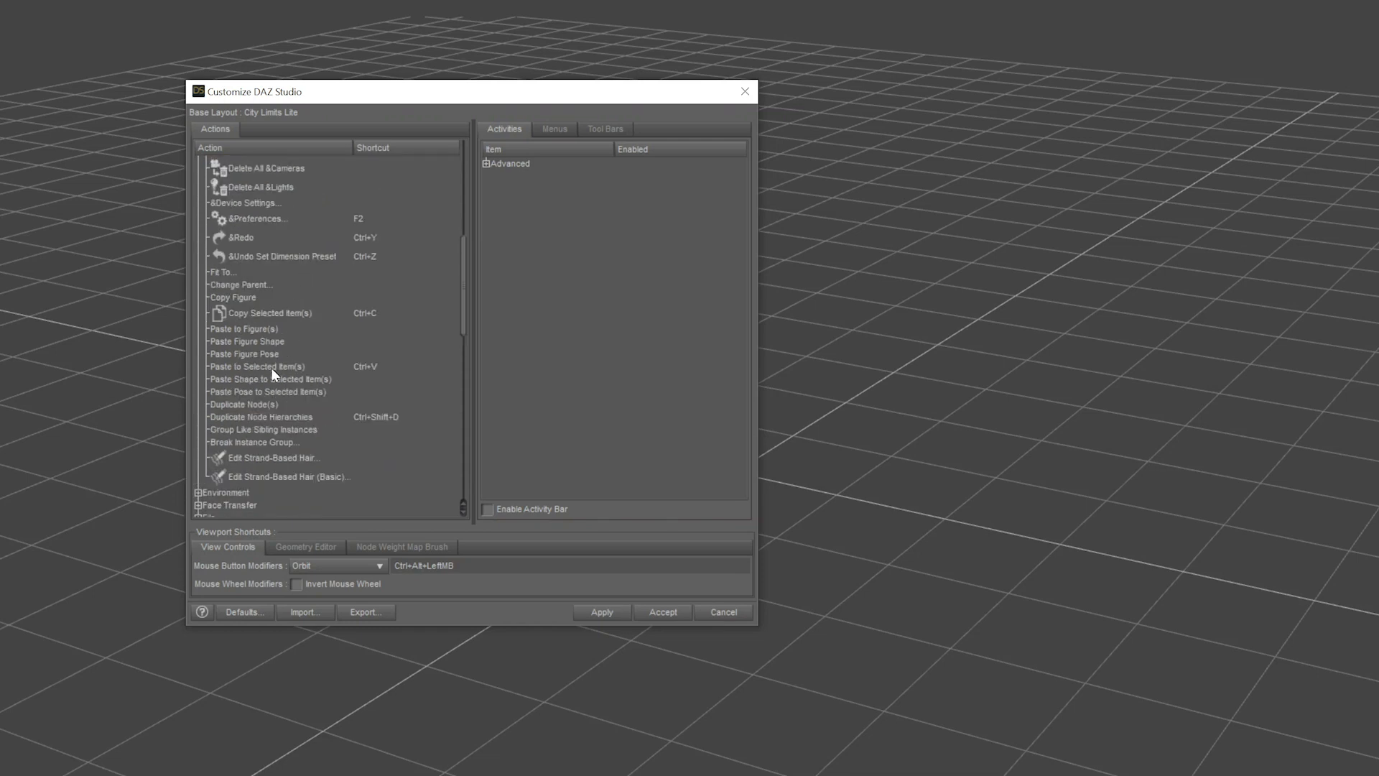
pyautogui.click(362, 420)
pyautogui.rightClick(365, 420)
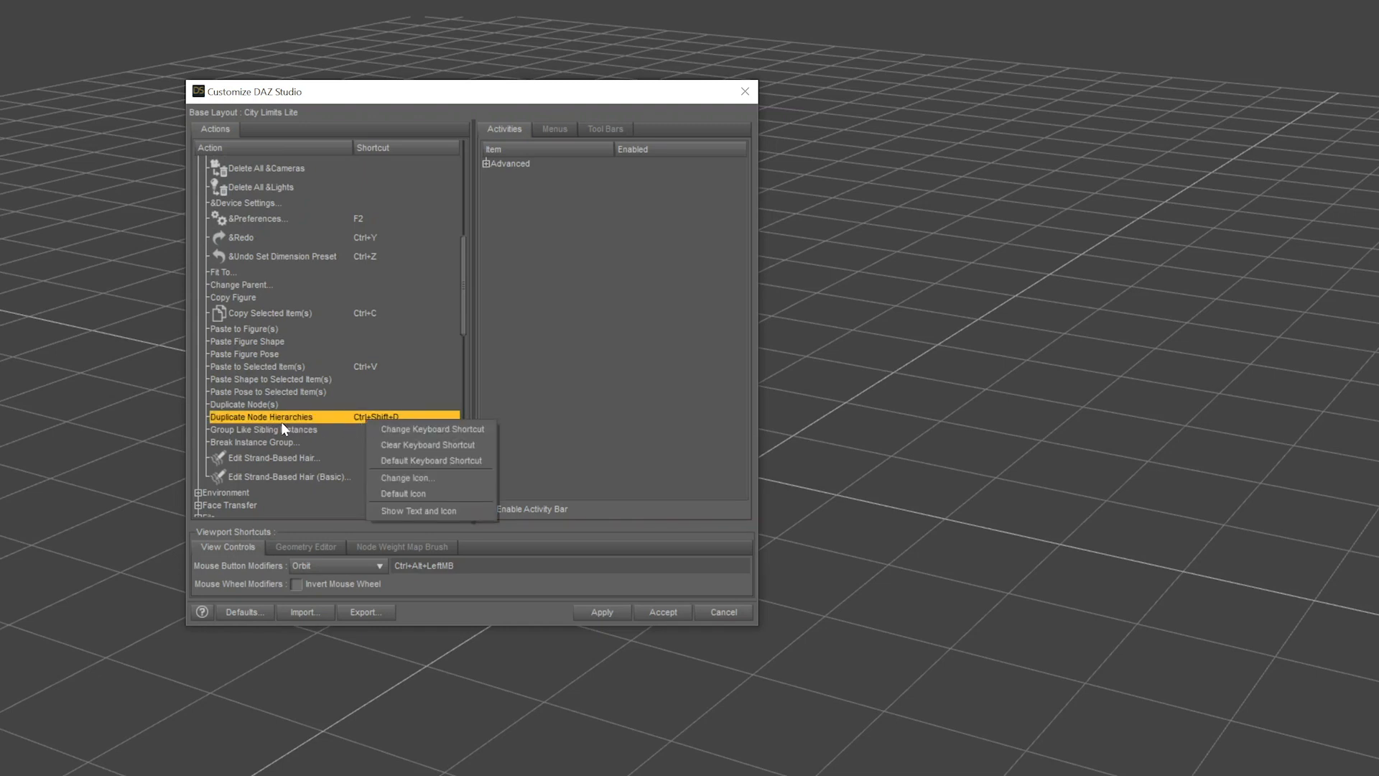
pyautogui.click(421, 429)
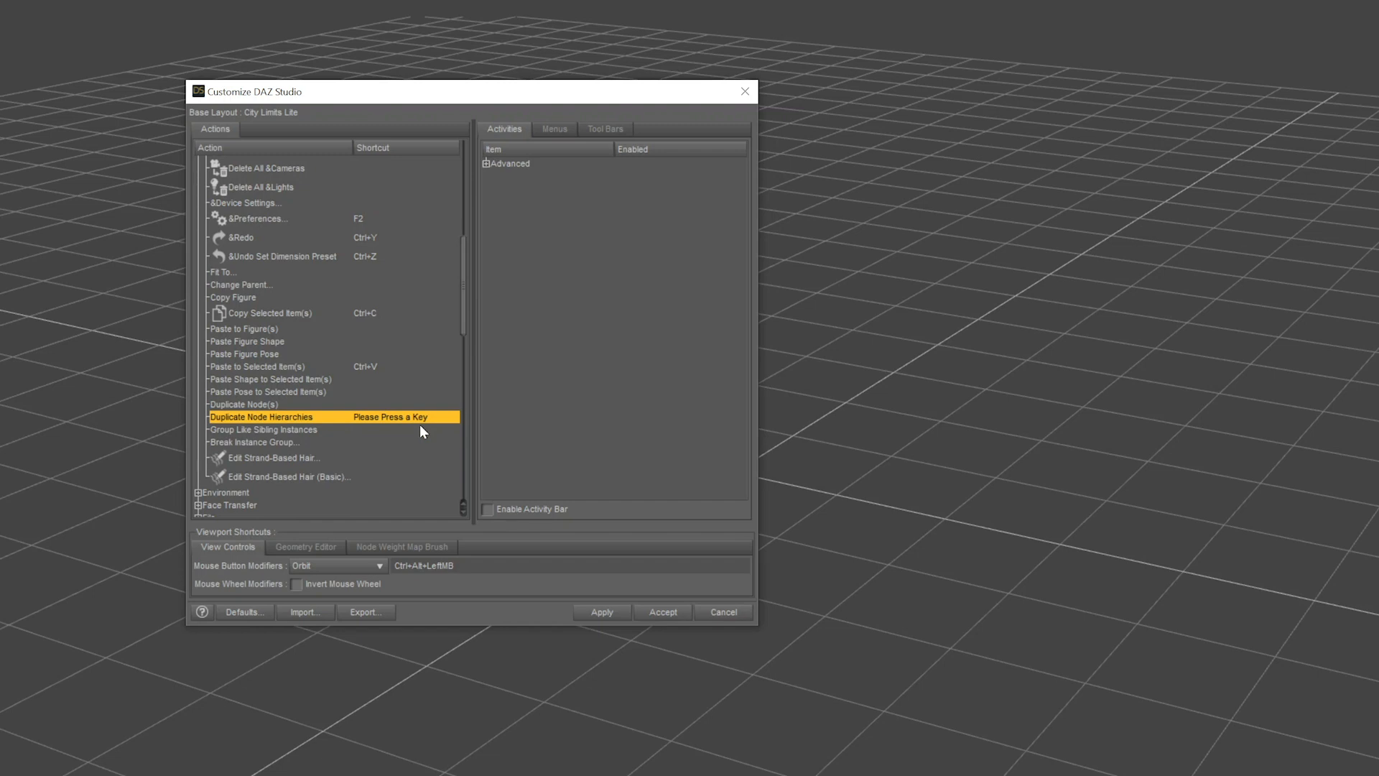
pyautogui.hotkey('ctrl', 'shift', 'd')
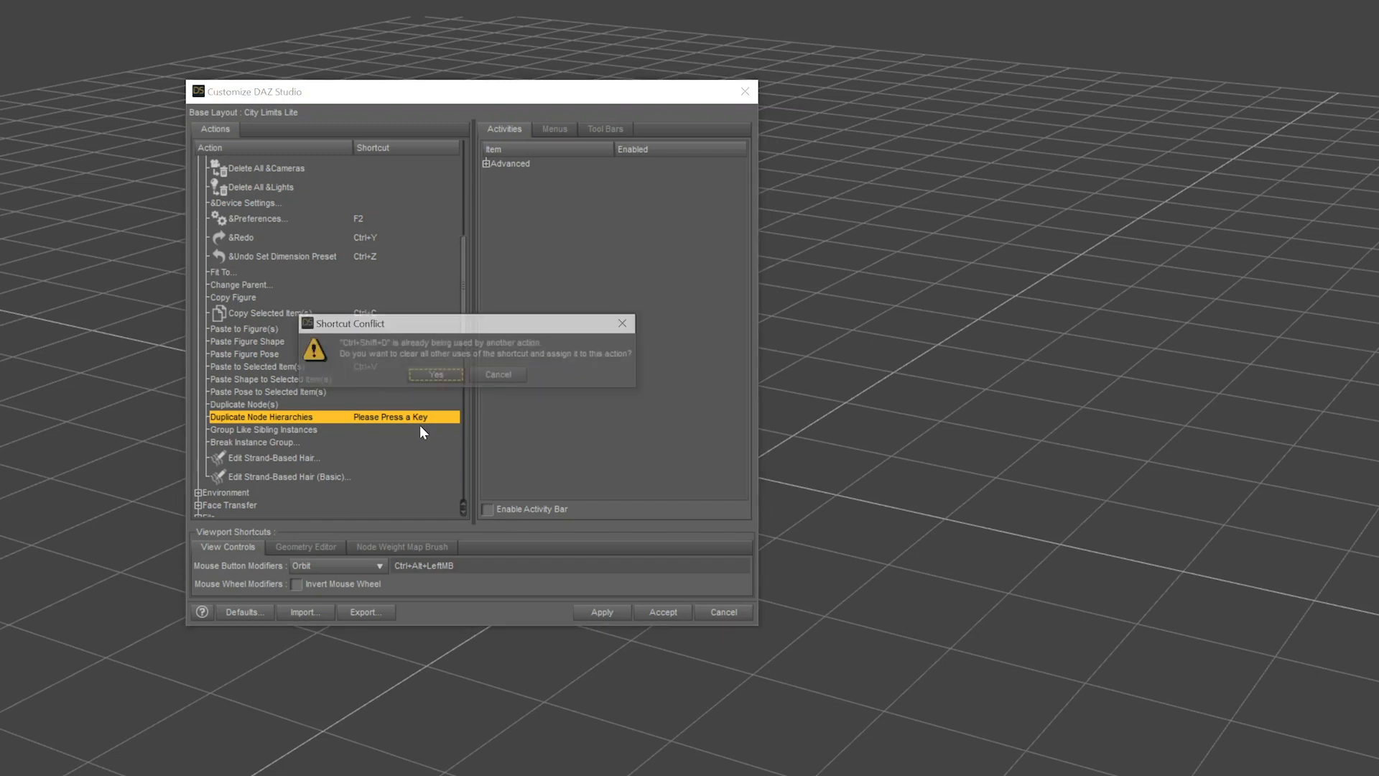
pyautogui.click(440, 378)
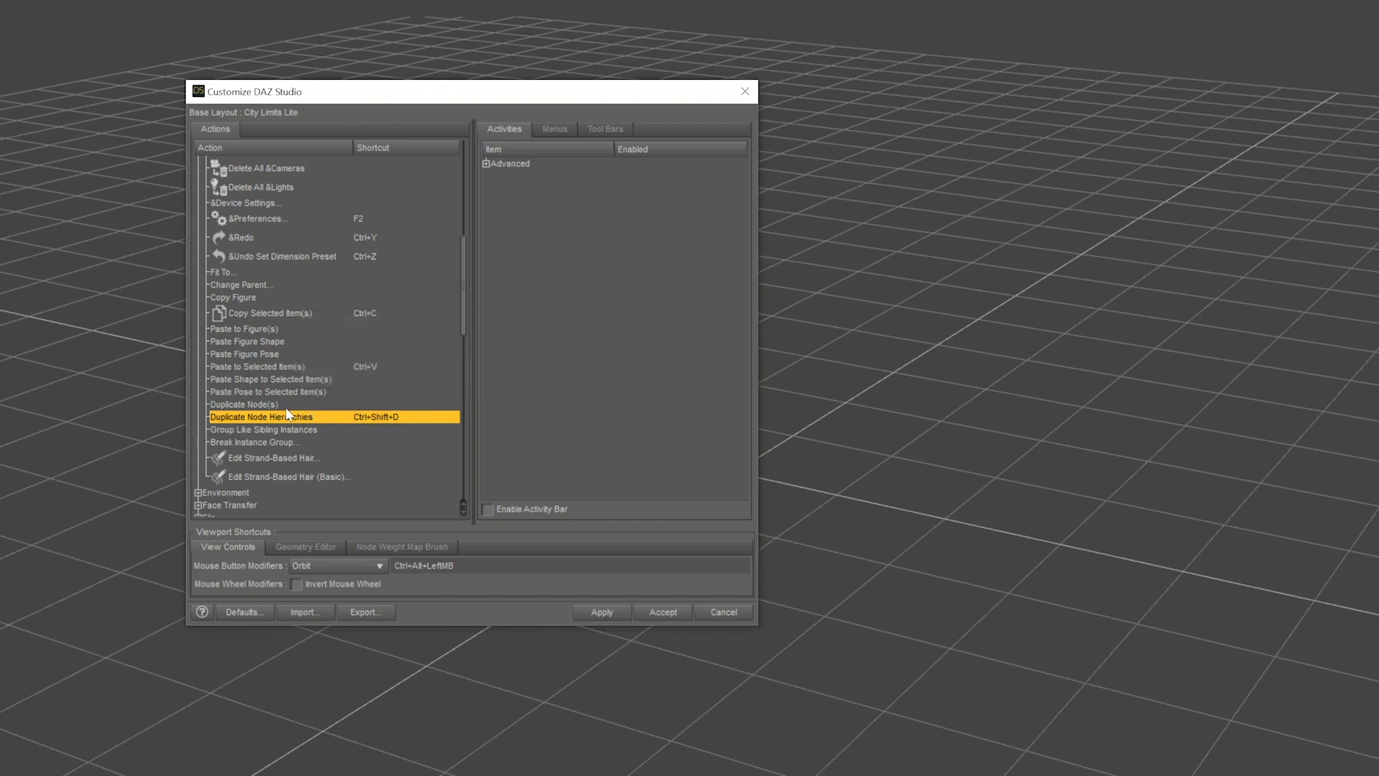
# - Assign Ctrl+D as the shortcut of the Duplicate Node(s) action, clearing its other uses, and collapse the Edit group
pyautogui.click(280, 406)
pyautogui.rightClick(253, 407)
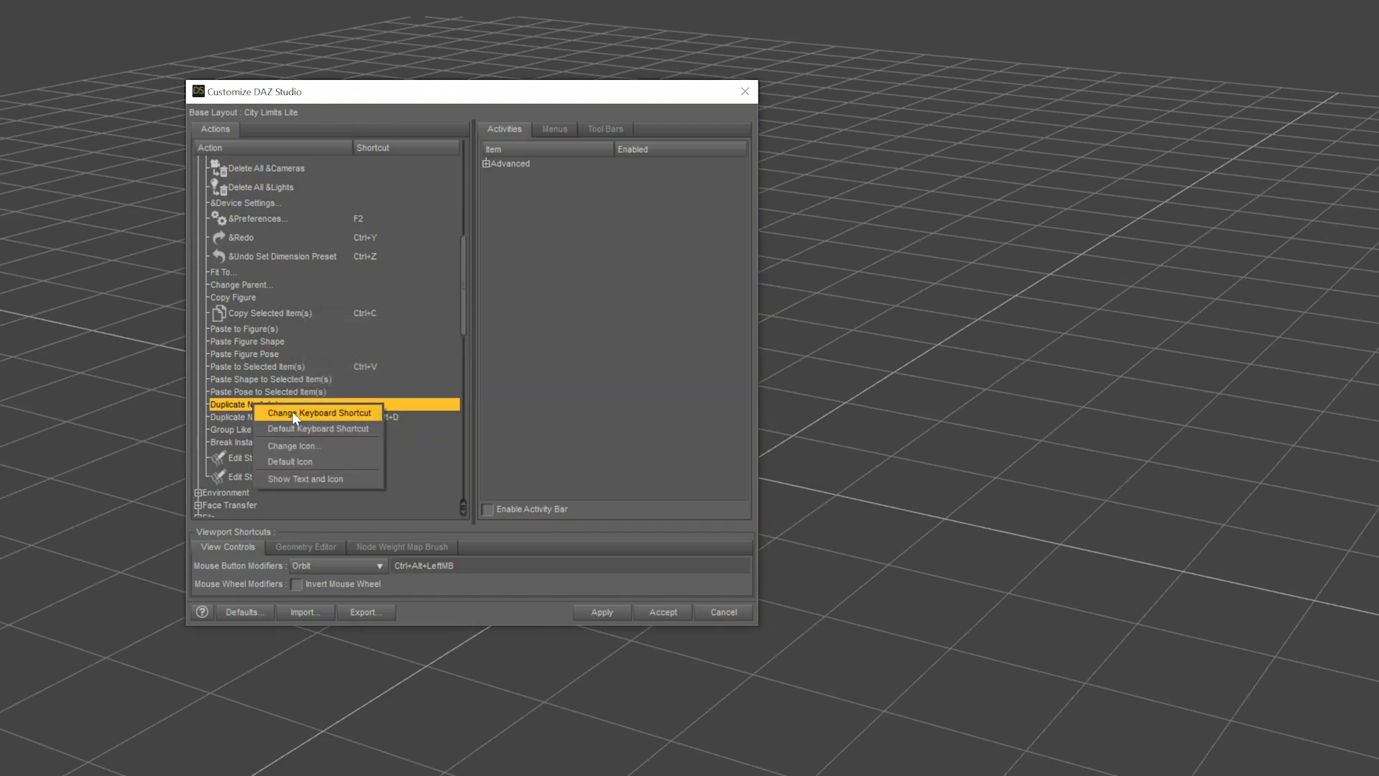
pyautogui.click(296, 414)
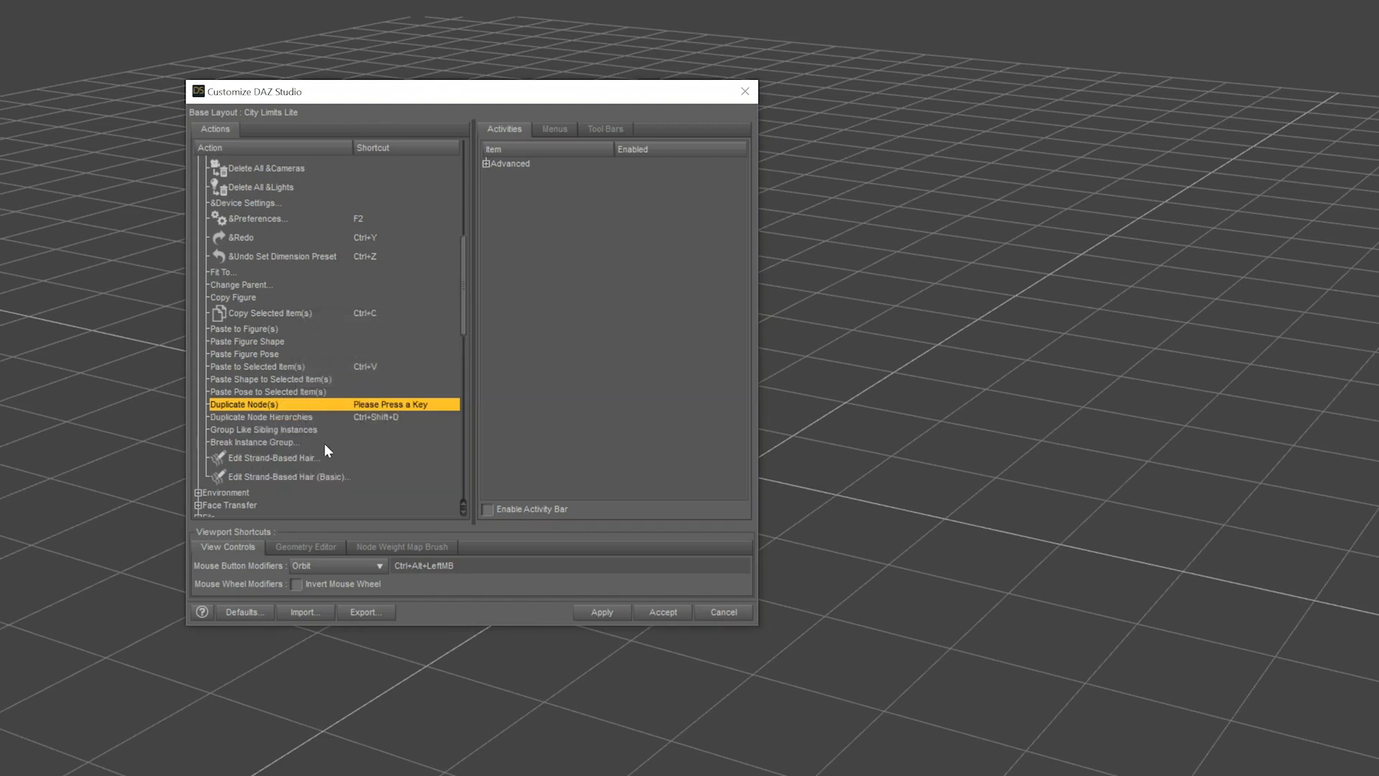
pyautogui.hotkey('ctrl', 'd')
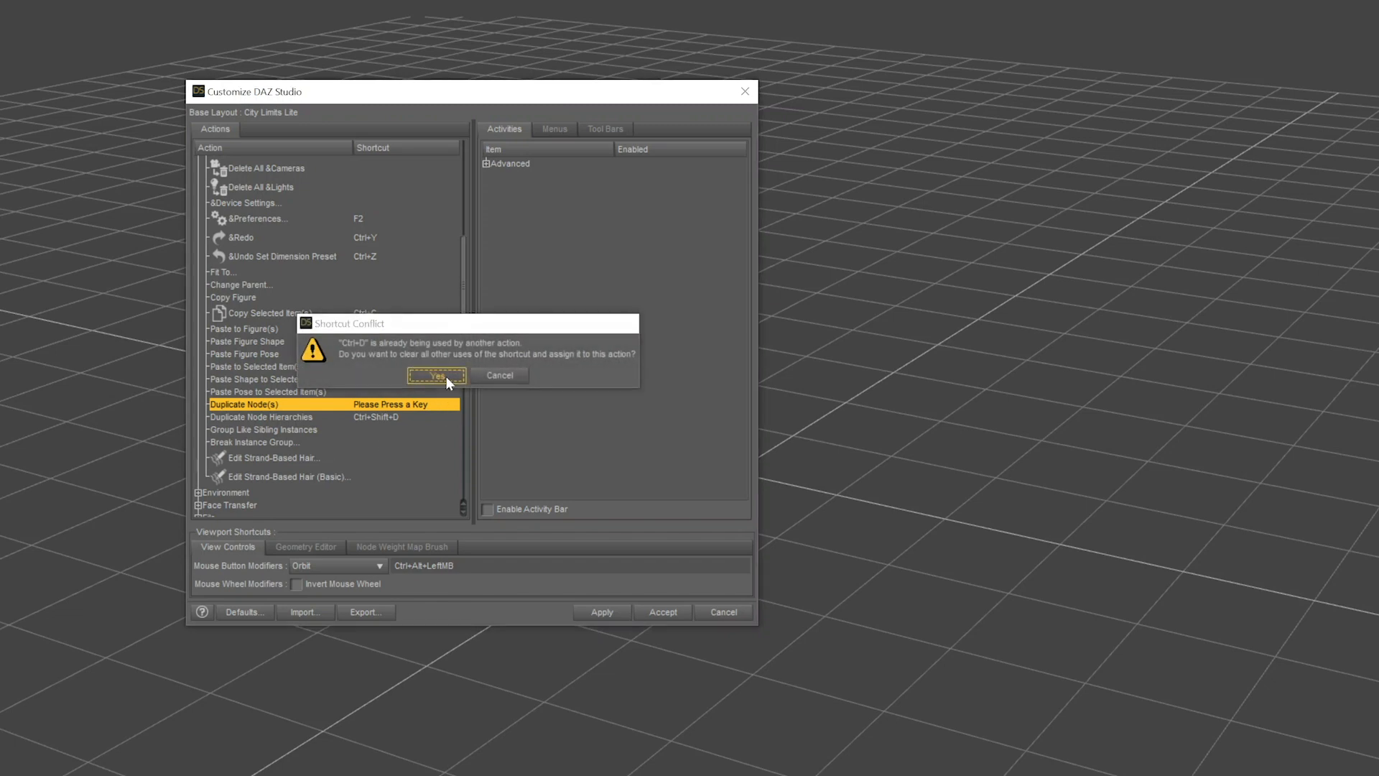
pyautogui.click(446, 376)
pyautogui.scroll(3, 245, 345)
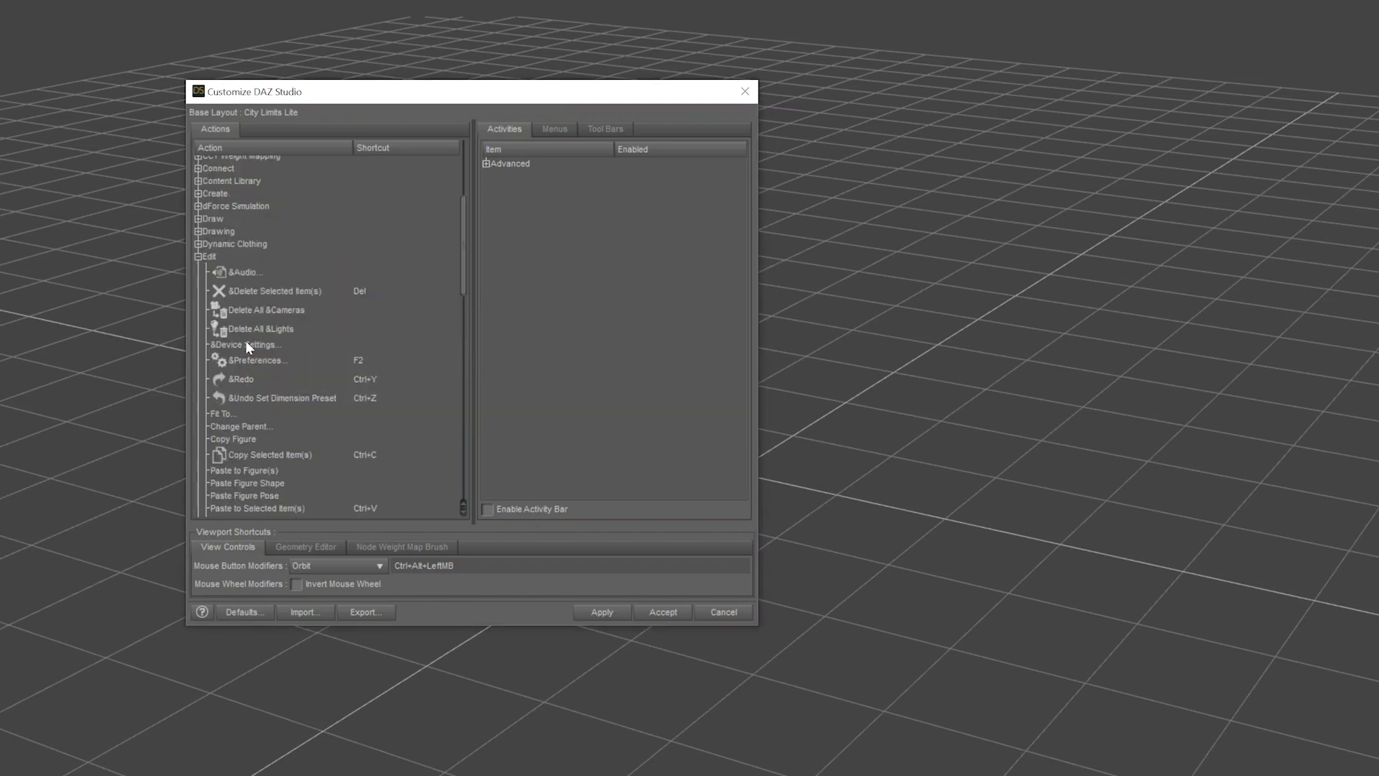
pyautogui.click(198, 257)
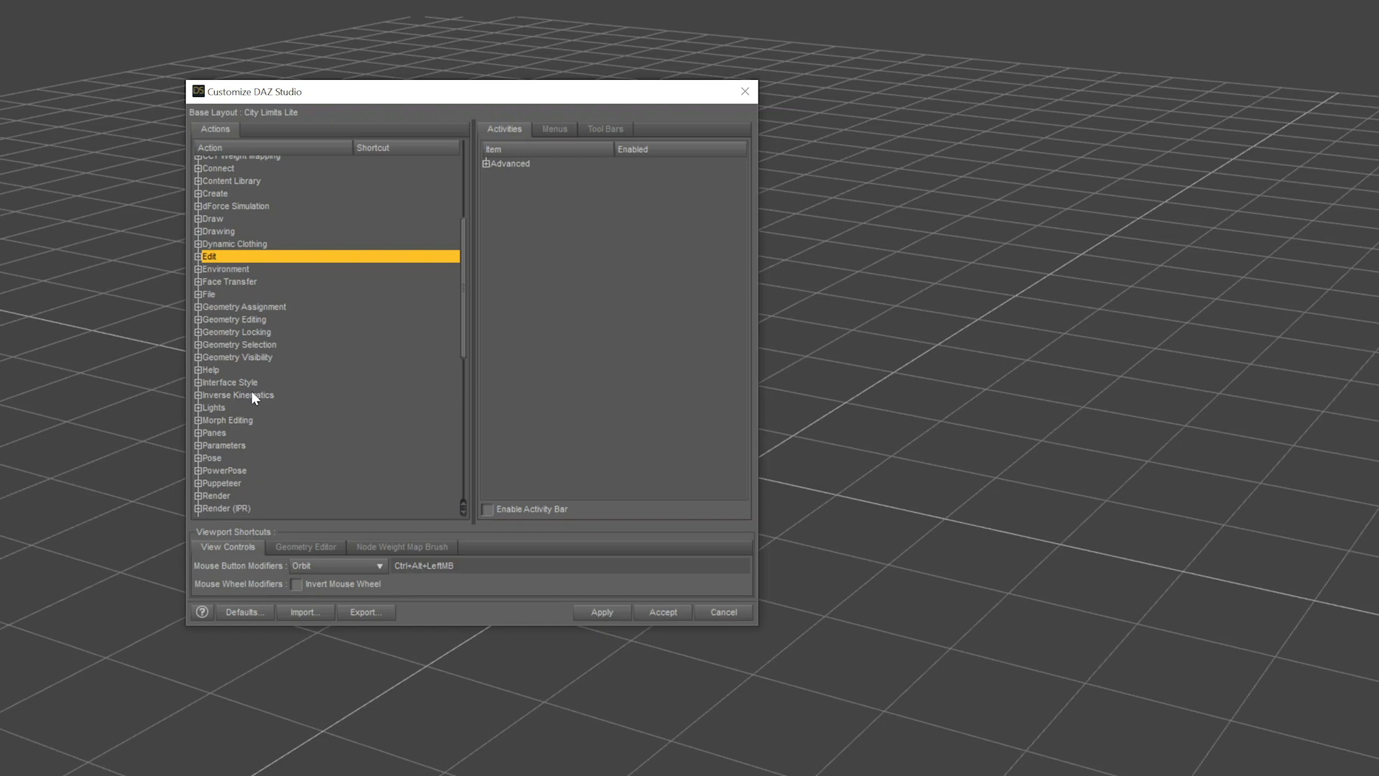
# - Clear the keyboard shortcuts of Move Up, Move Down, Move Forward, Move Left and Move Right in the View Control group
pyautogui.scroll(-6, 250, 369)
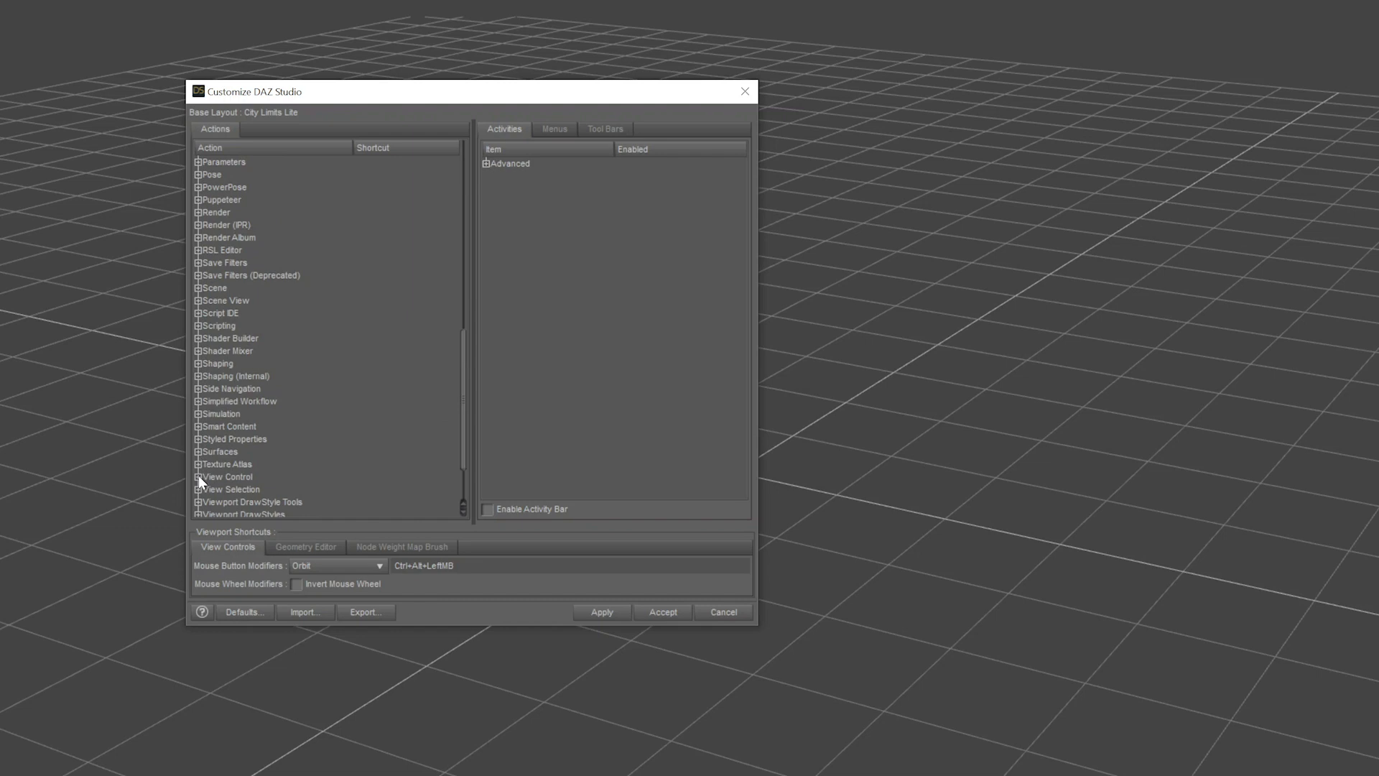
pyautogui.click(198, 476)
pyautogui.scroll(-10, 283, 385)
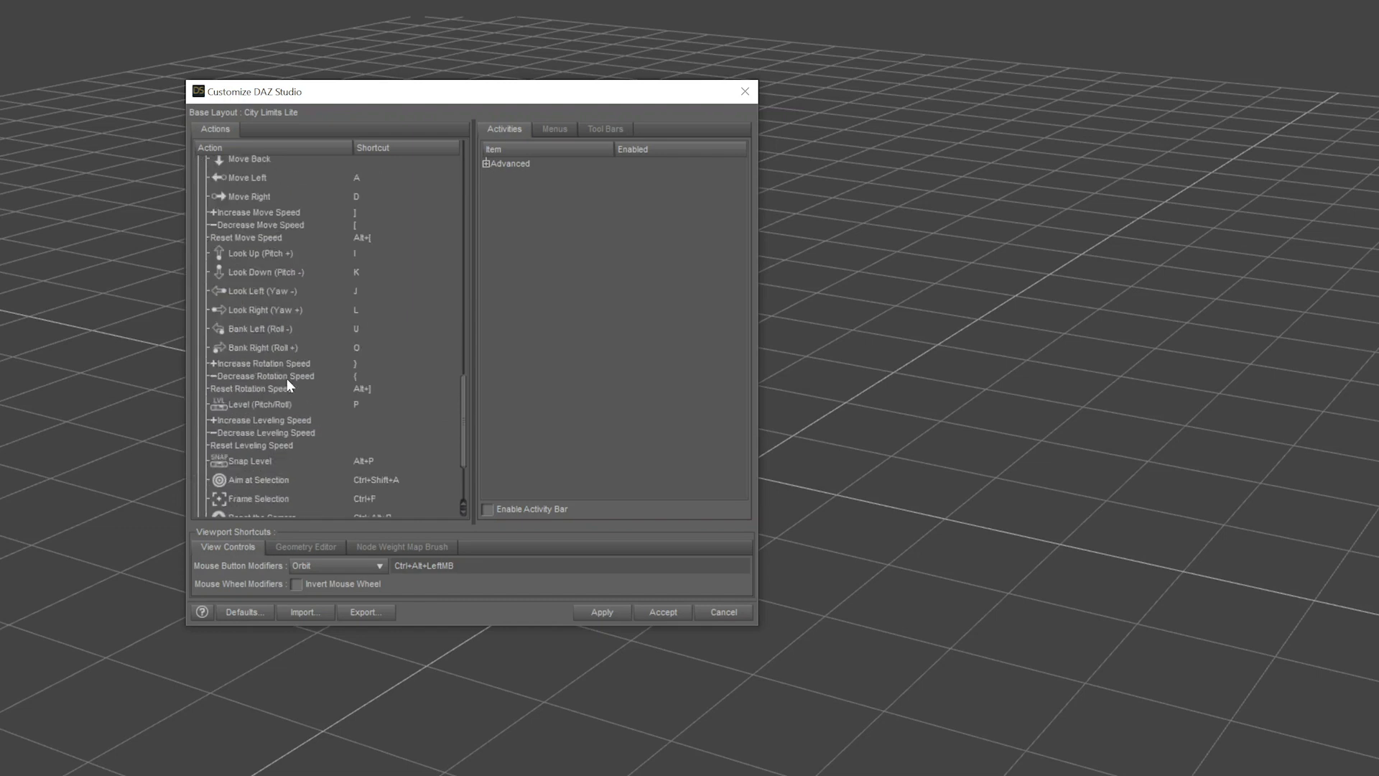
pyautogui.scroll(2, 290, 385)
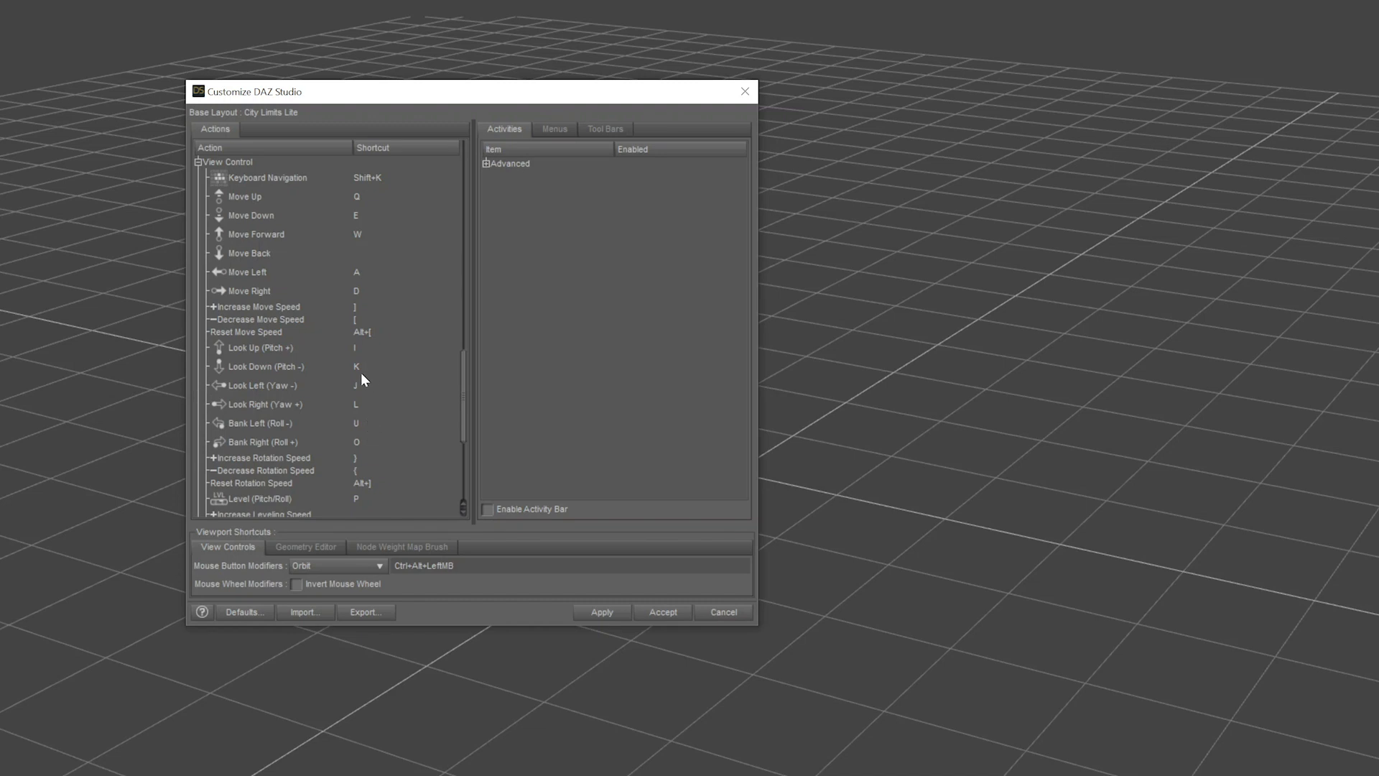
pyautogui.click(357, 201)
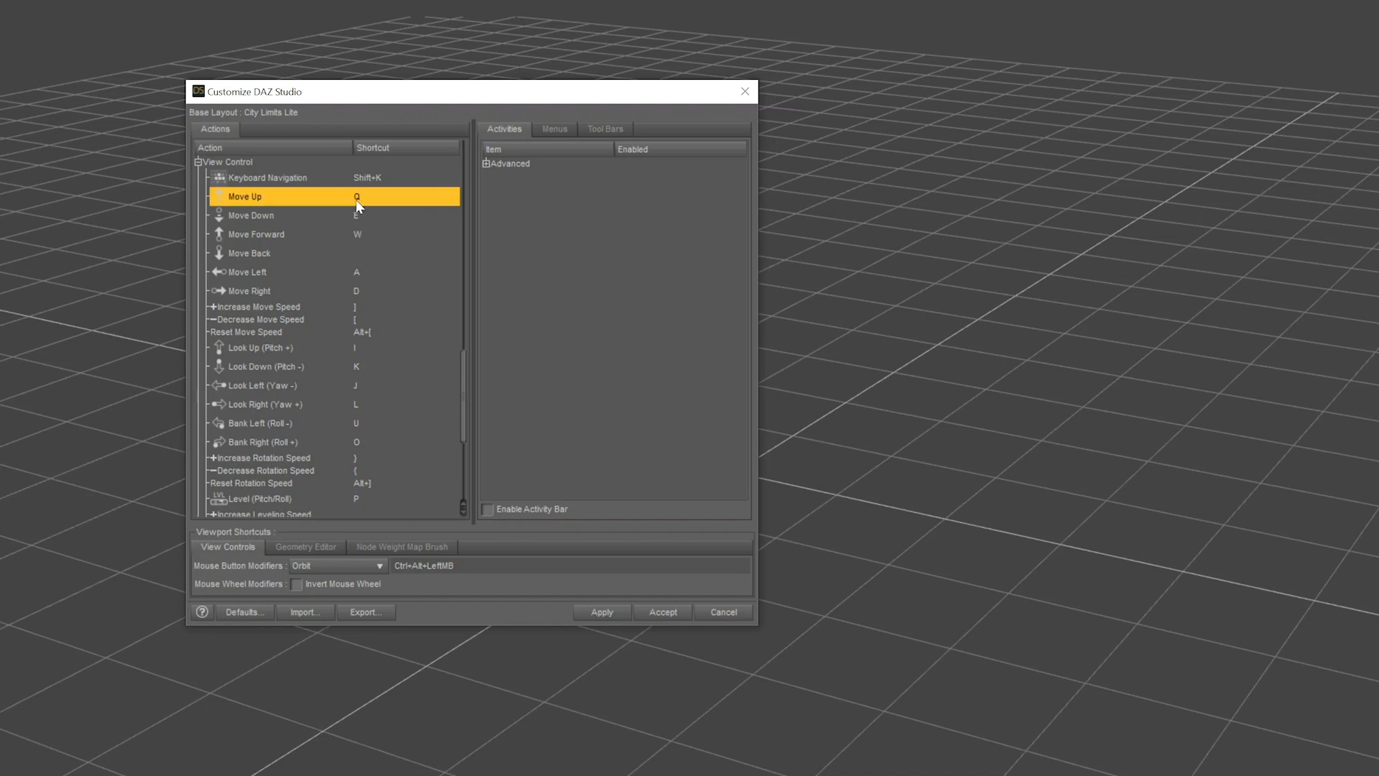
pyautogui.rightClick(355, 197)
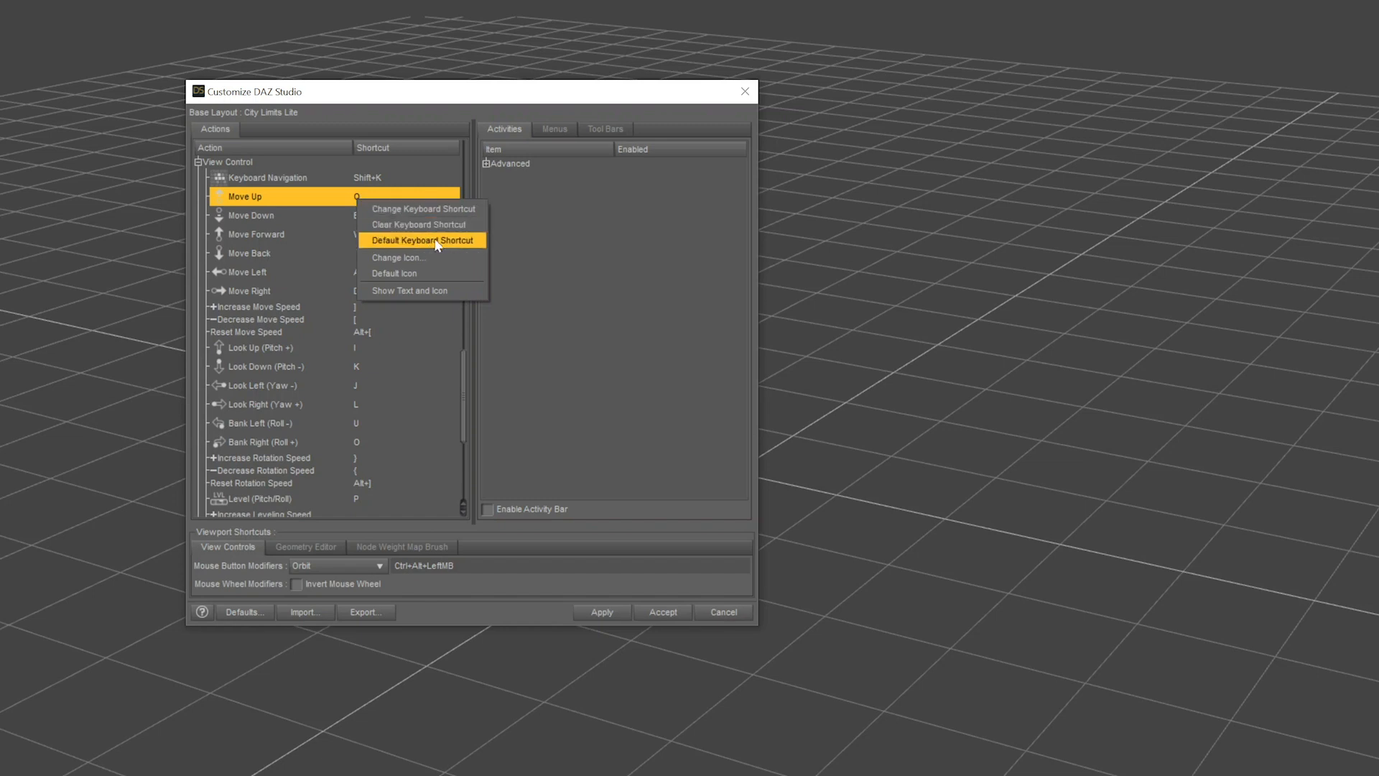
pyautogui.click(438, 226)
pyautogui.rightClick(336, 214)
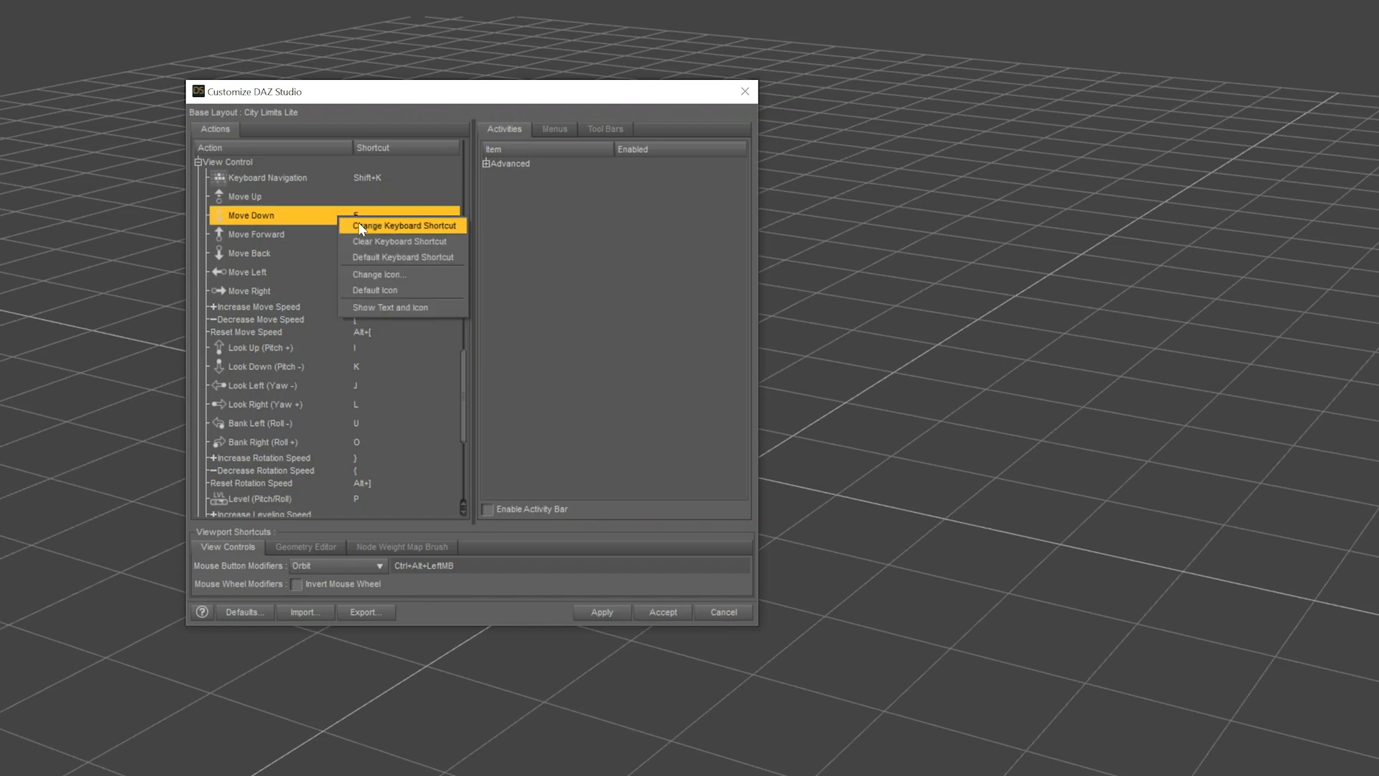
pyautogui.click(388, 238)
pyautogui.rightClick(329, 231)
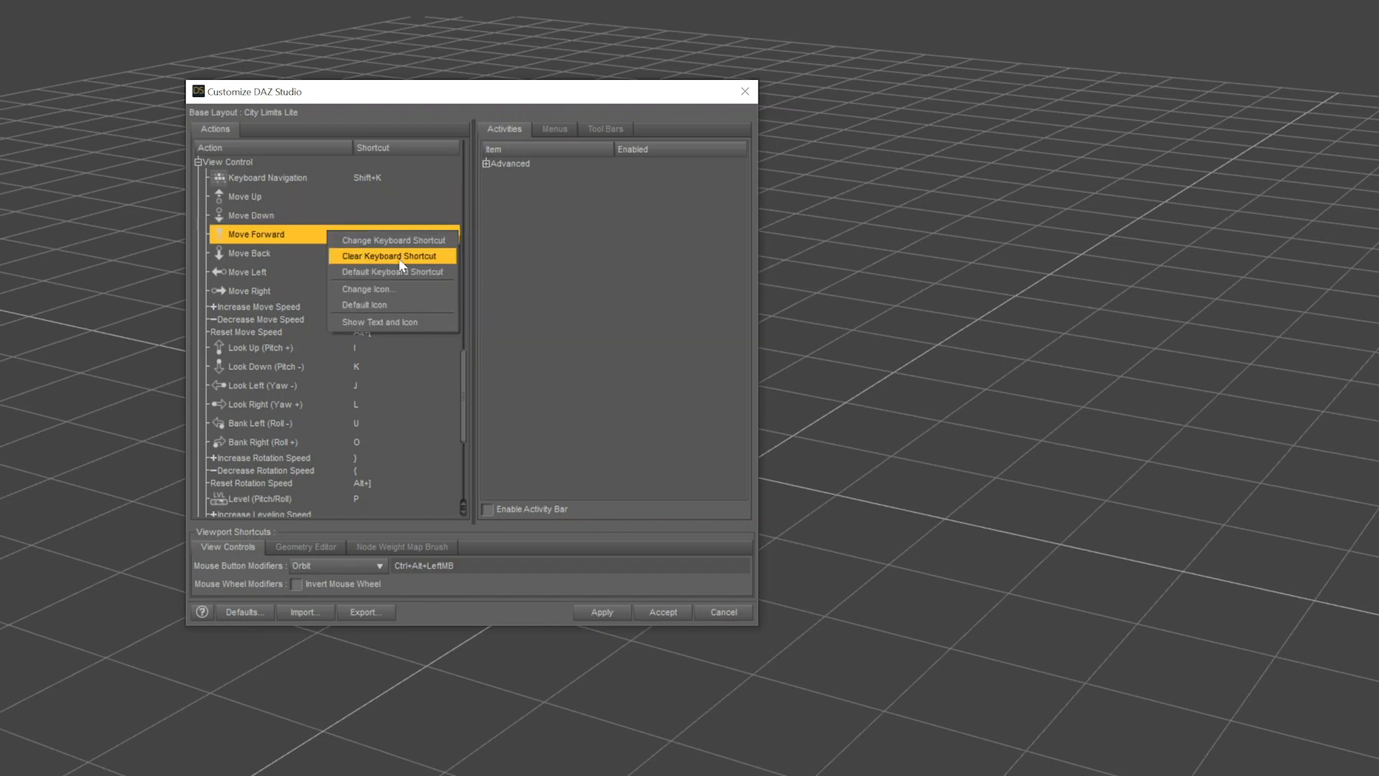
pyautogui.click(399, 257)
pyautogui.rightClick(297, 272)
pyautogui.click(390, 298)
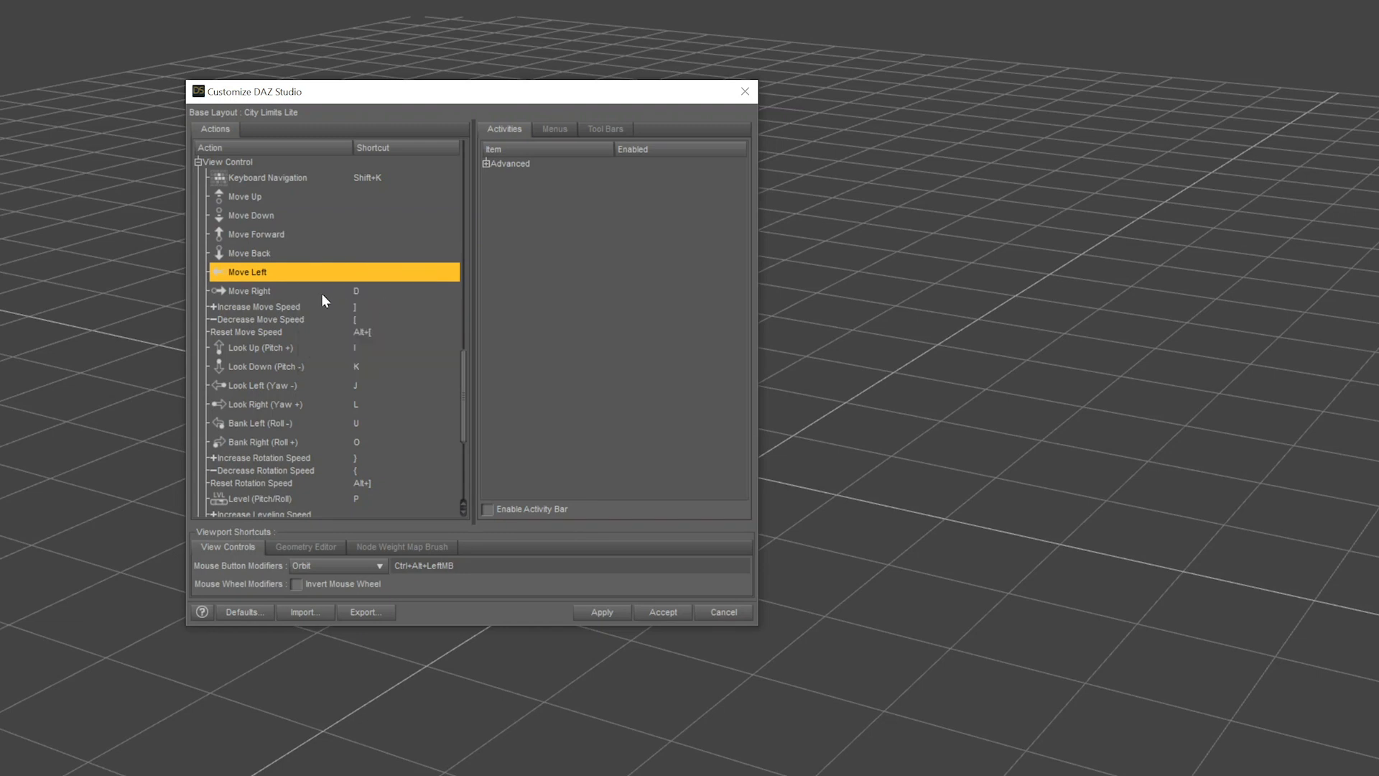
pyautogui.rightClick(313, 291)
pyautogui.click(381, 316)
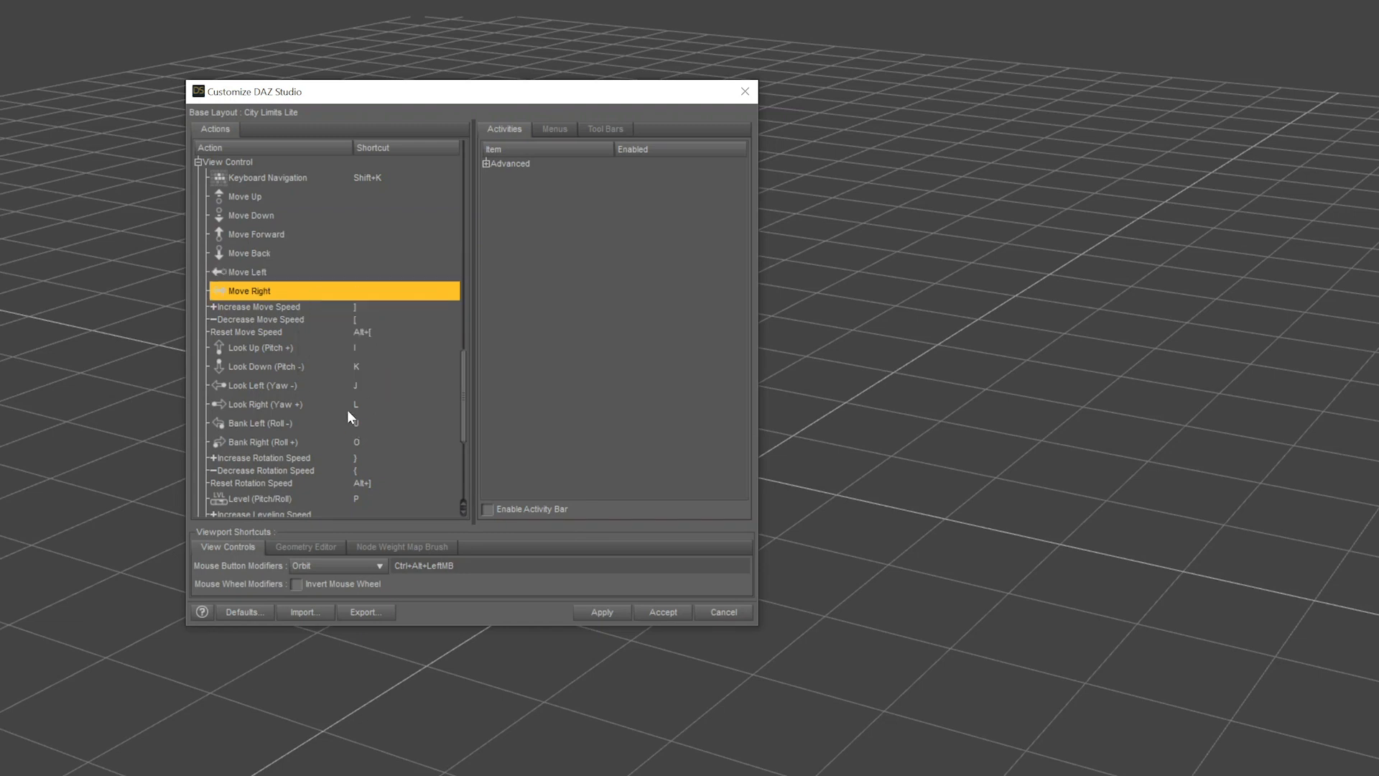
# - Clear the keyboard shortcuts of the Look Up, Look Down, Look Left and Look Right view actions
pyautogui.rightClick(311, 351)
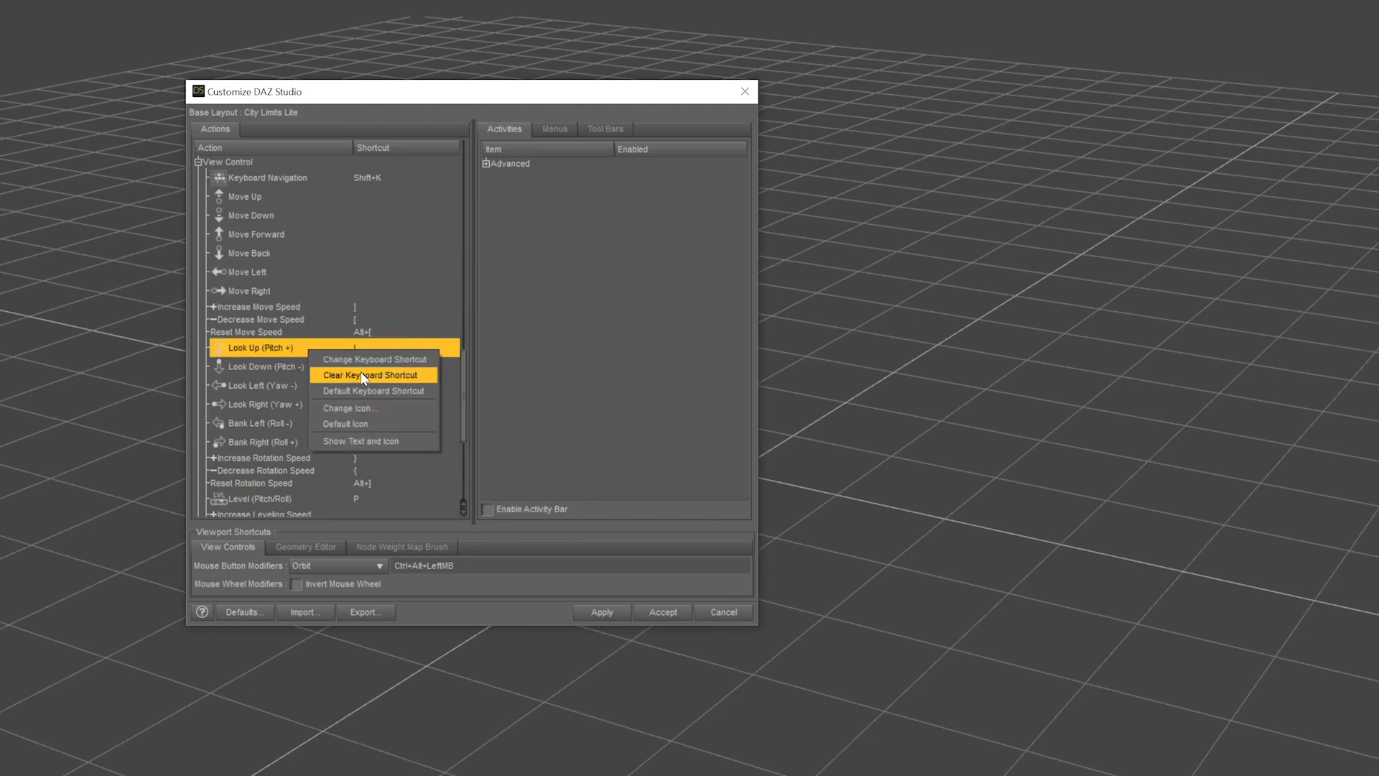
pyautogui.click(363, 374)
pyautogui.rightClick(294, 367)
pyautogui.click(357, 393)
pyautogui.rightClick(296, 386)
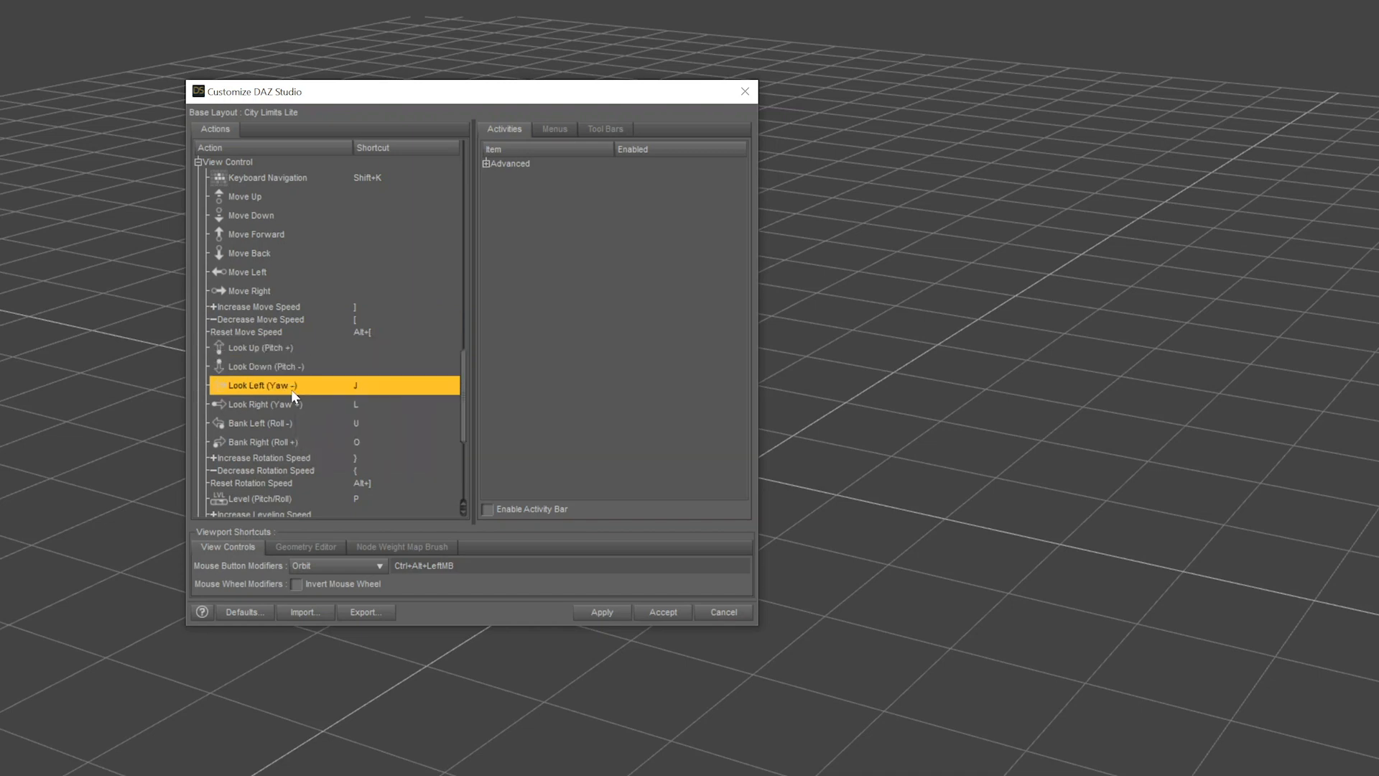
pyautogui.click(338, 410)
pyautogui.rightClick(286, 408)
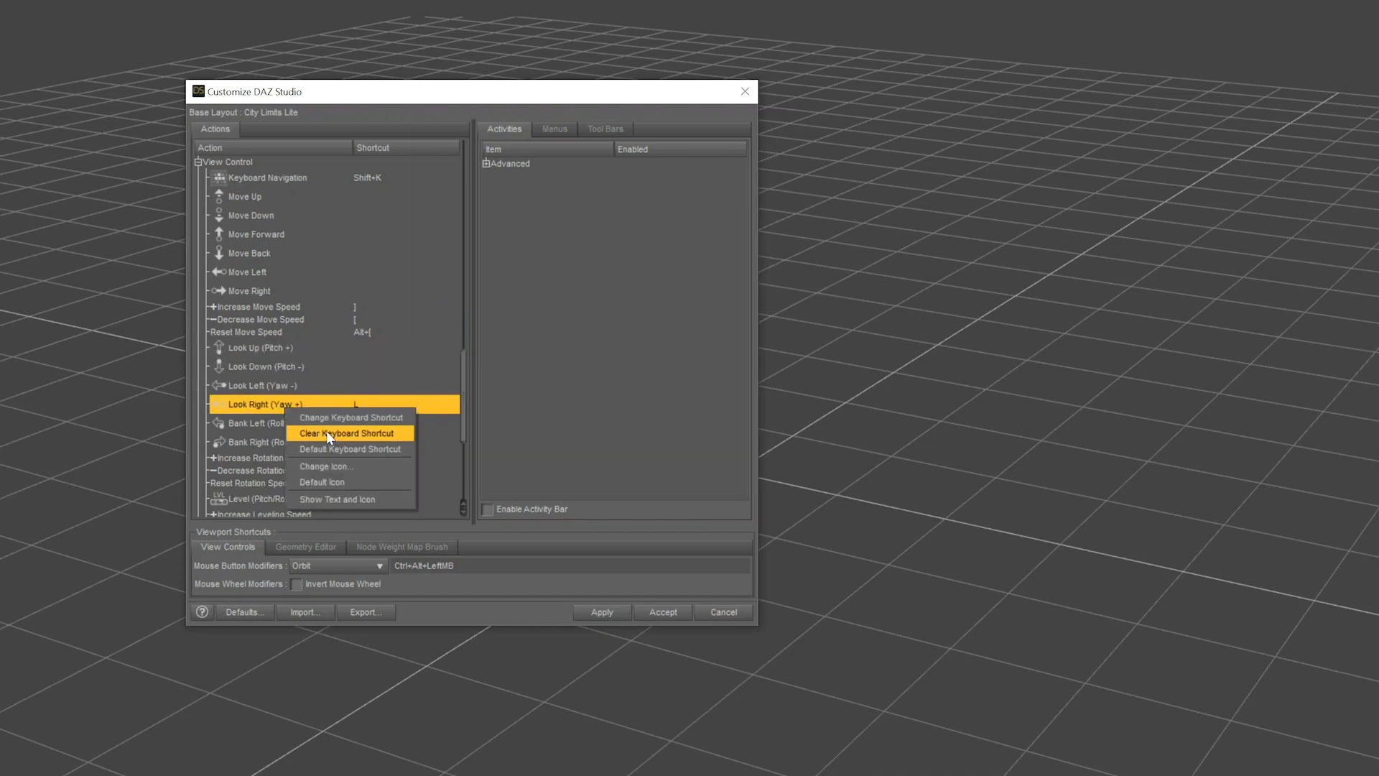
pyautogui.click(320, 437)
# - Clear the keyboard shortcuts of the Bank Left (Roll -) and Bank Right (Roll +) view actions
pyautogui.rightClick(286, 426)
pyautogui.click(345, 453)
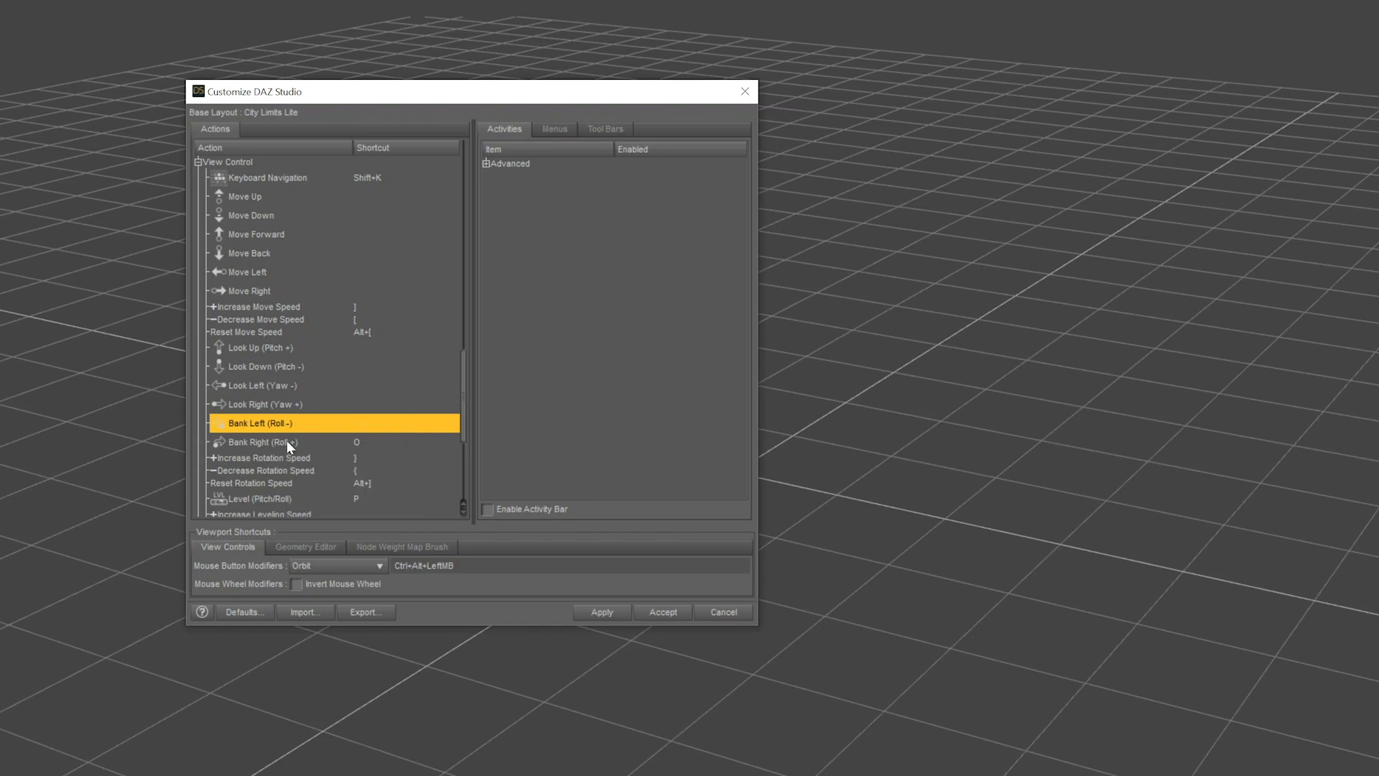
pyautogui.rightClick(285, 441)
pyautogui.click(352, 468)
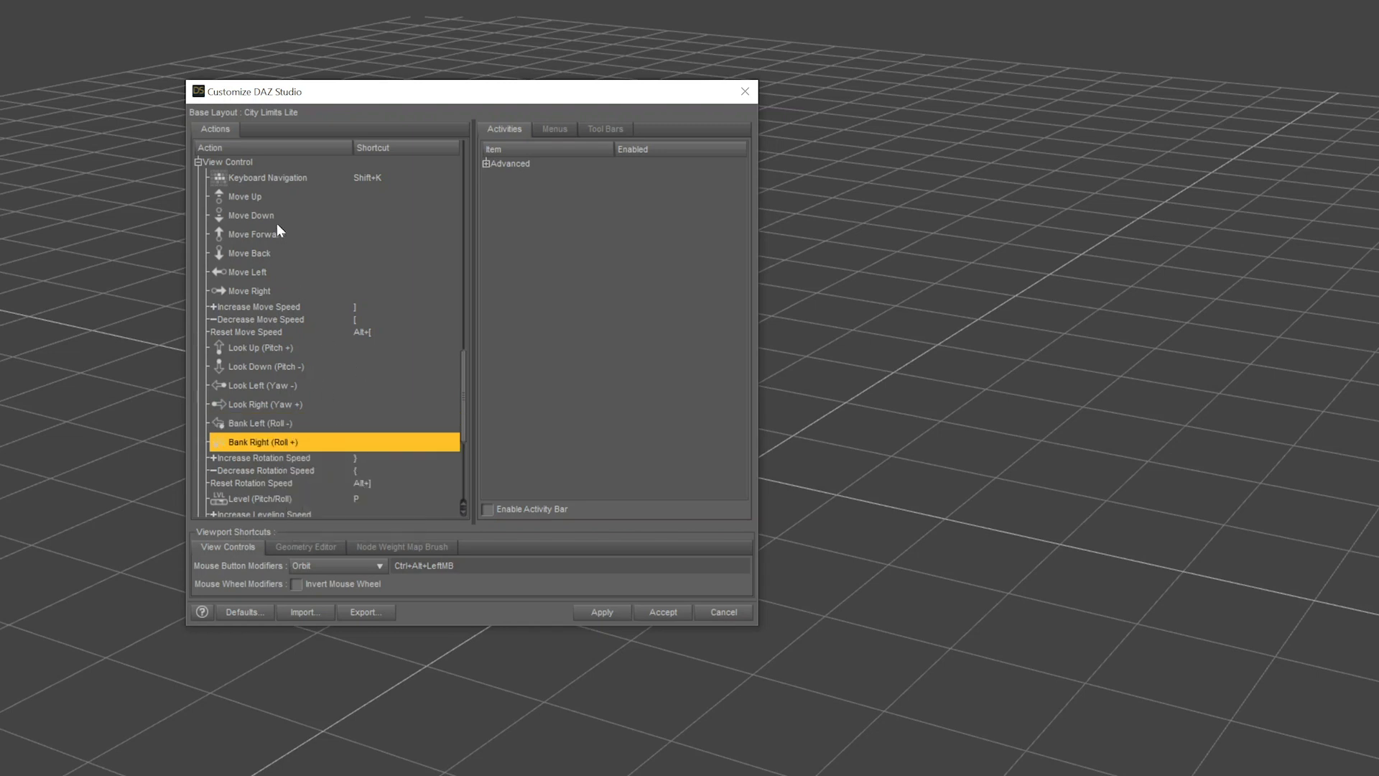
pyautogui.scroll(-2, 316, 265)
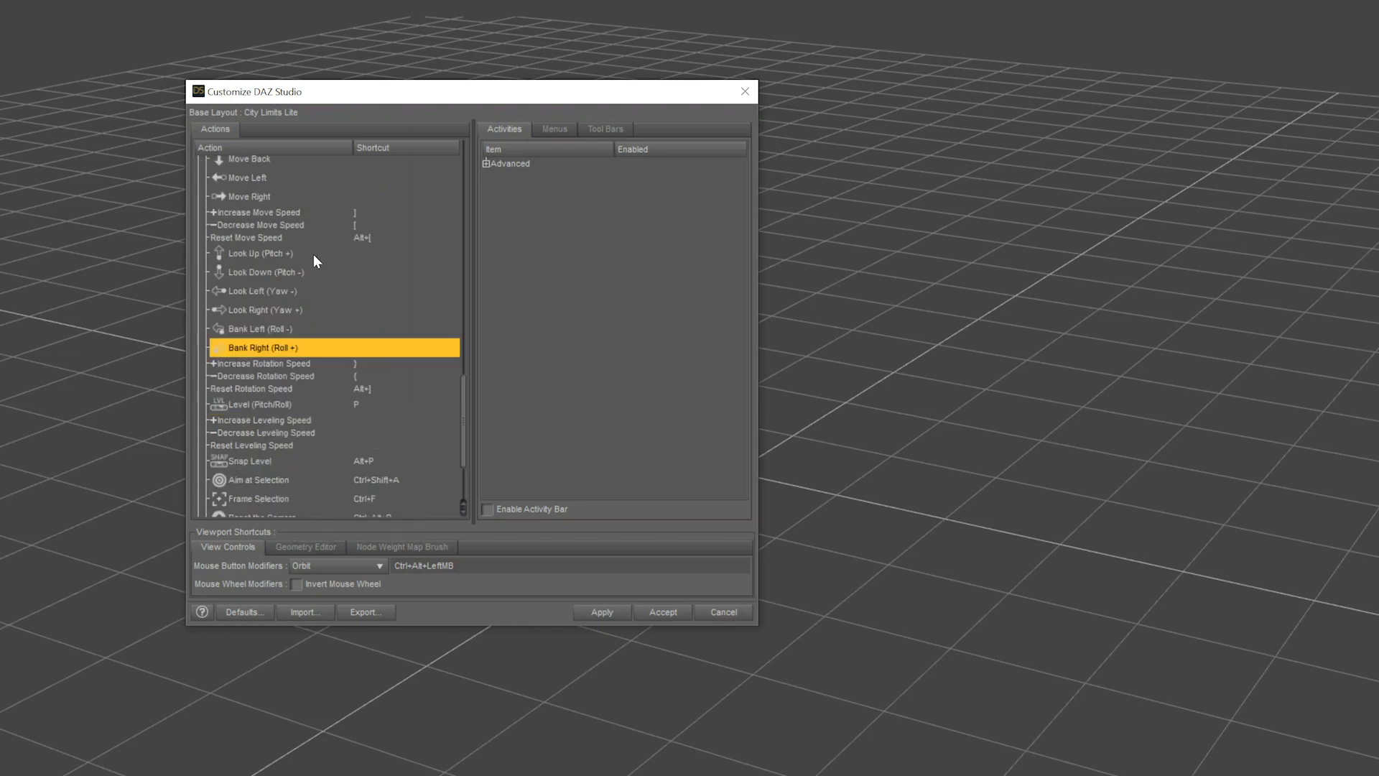
pyautogui.scroll(-1, 312, 264)
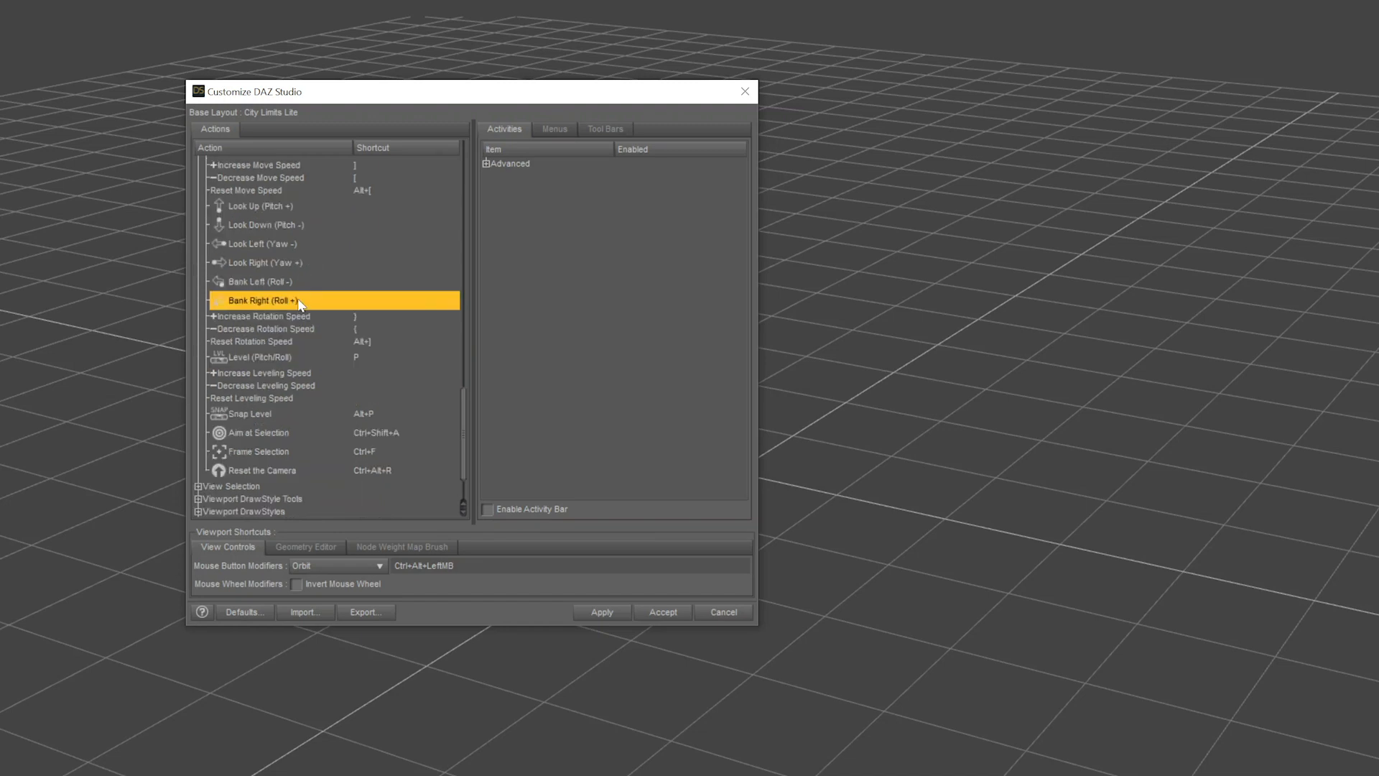
pyautogui.scroll(1, 286, 407)
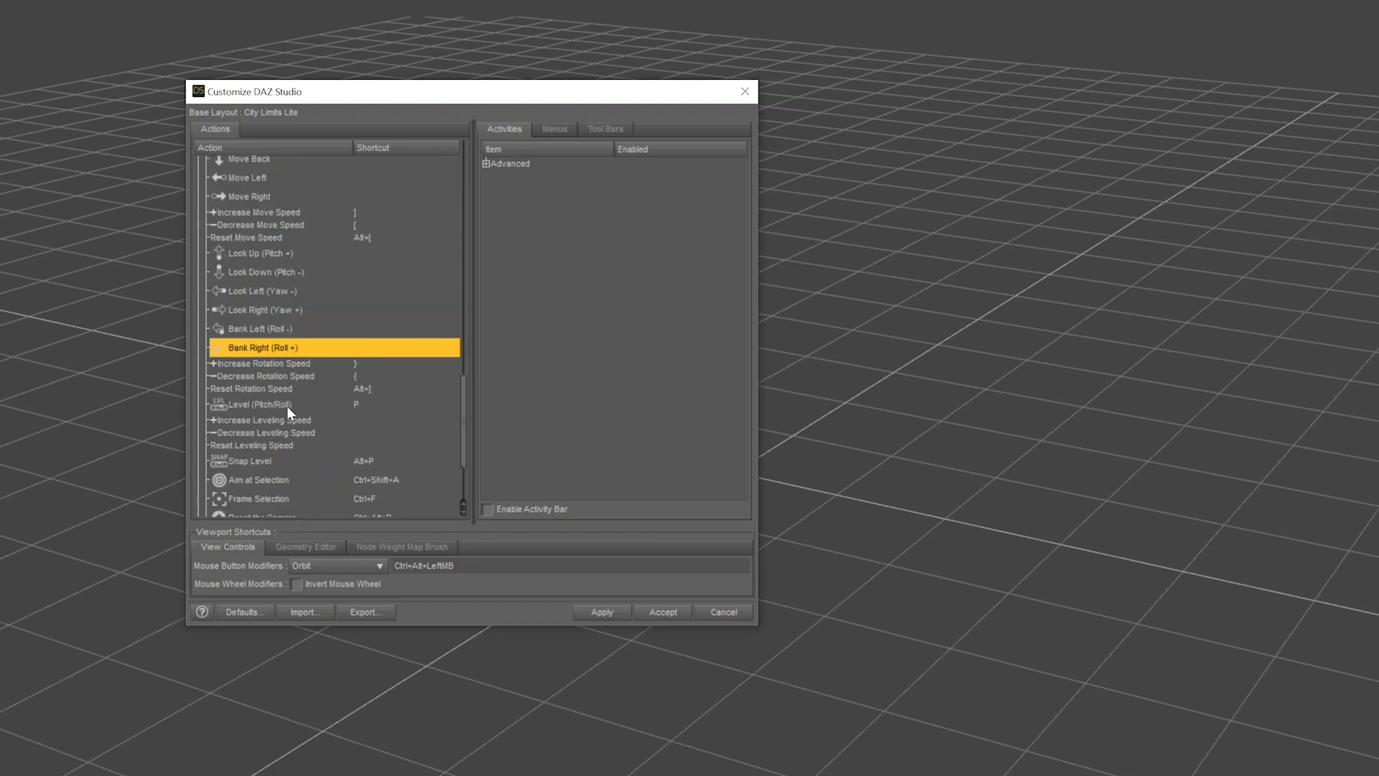
# - Assign Ctrl+F as the keyboard shortcut of the Frame Selection action in the View Control group
pyautogui.scroll(2, 287, 406)
pyautogui.scroll(-2, 287, 410)
pyautogui.scroll(-1, 310, 416)
pyautogui.click(295, 446)
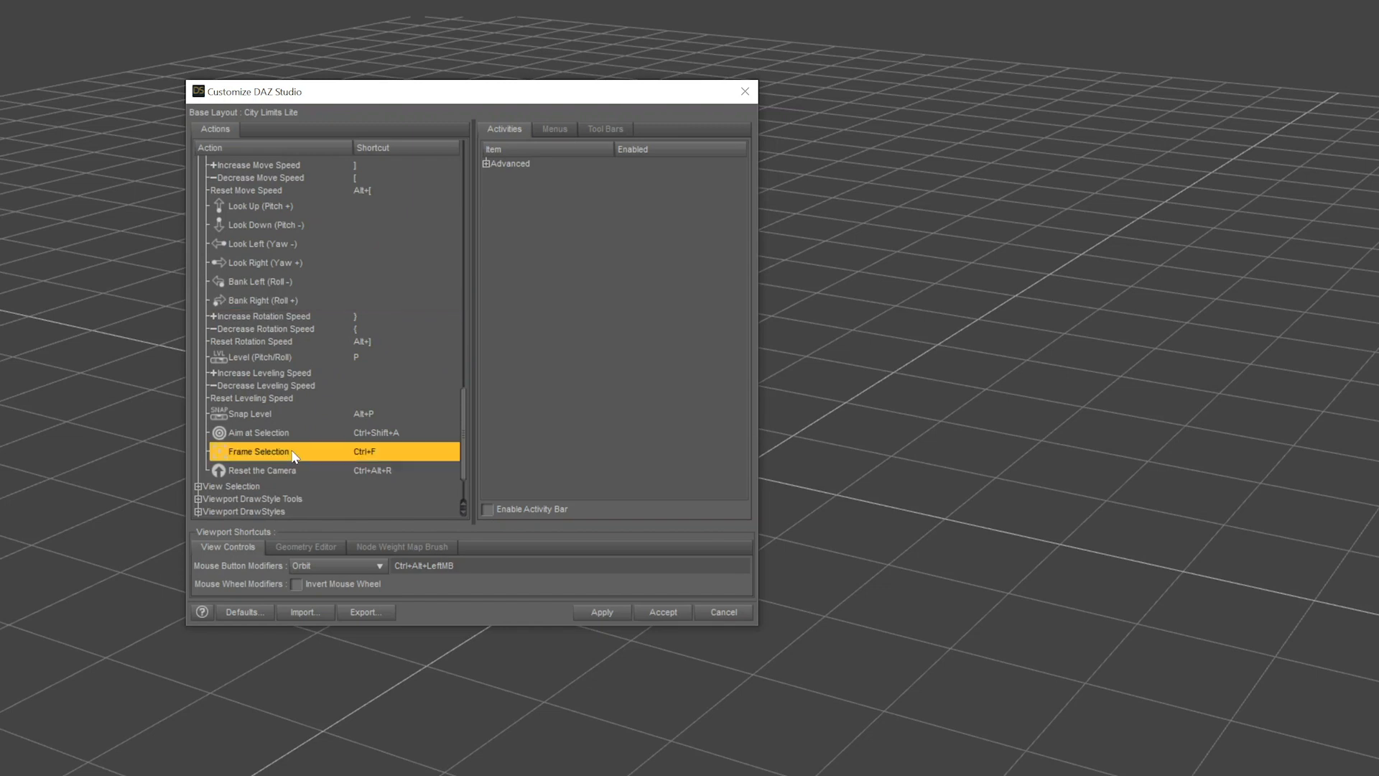
pyautogui.rightClick(372, 451)
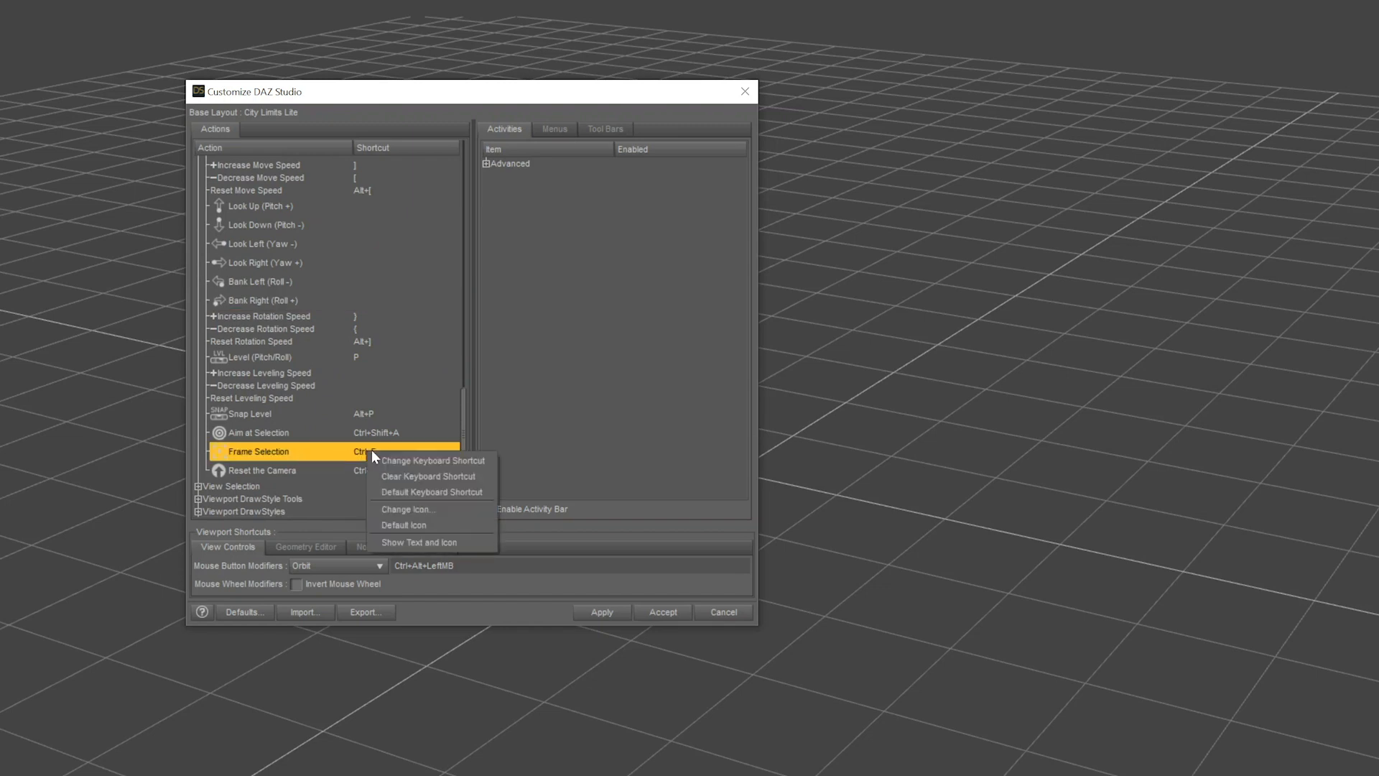
pyautogui.click(407, 464)
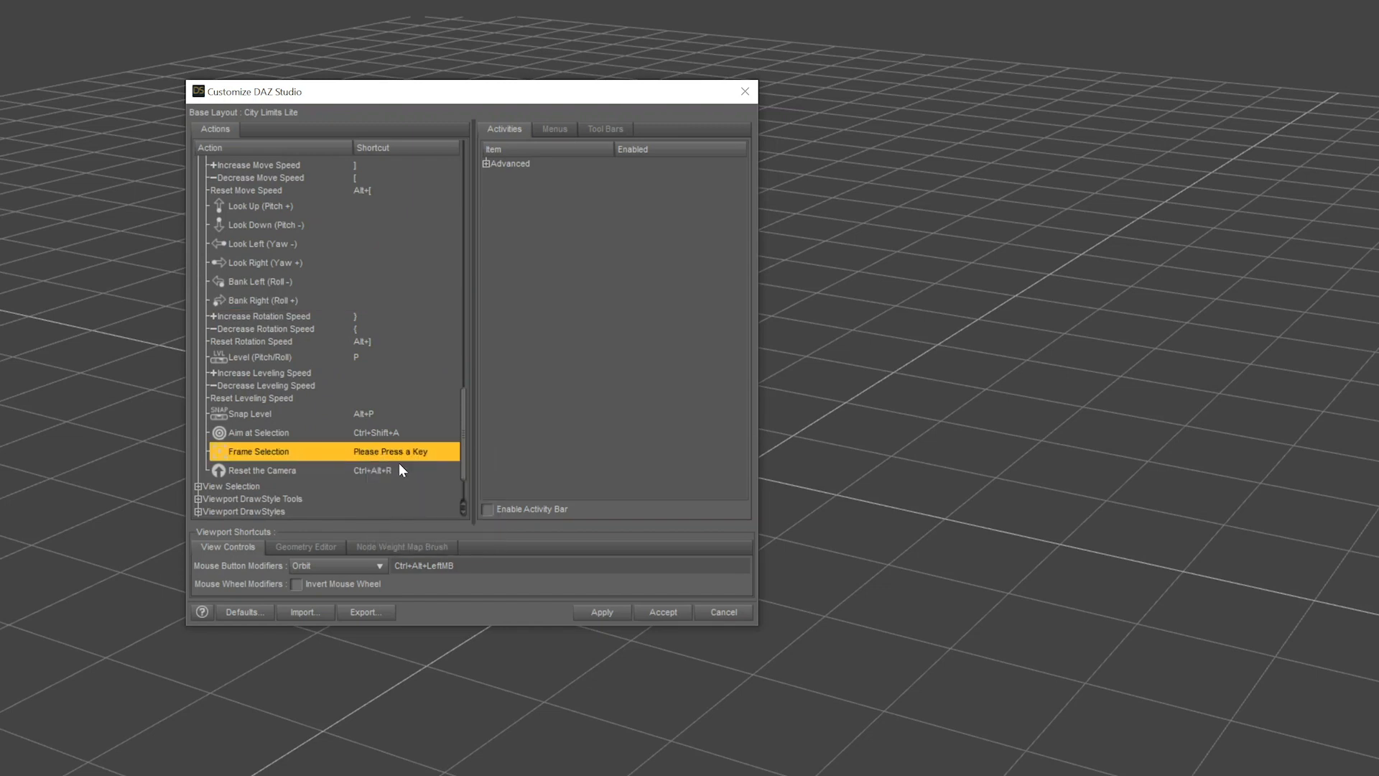
pyautogui.hotkey('ctrl', 'f')
pyautogui.click(436, 374)
# - Assign Q as the keyboard shortcut of the Node Selection tool in the Viewport Tools group
pyautogui.scroll(-2, 349, 457)
pyautogui.click(198, 460)
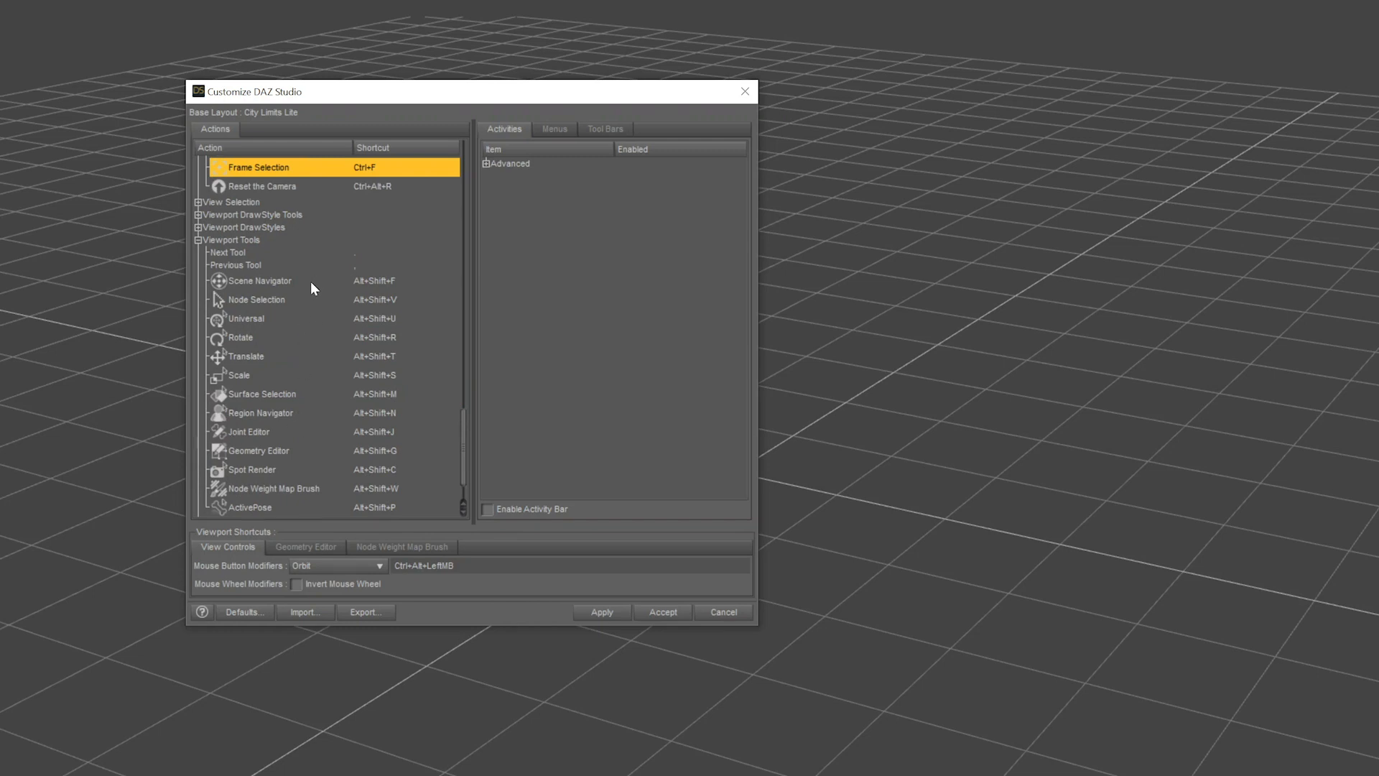
pyautogui.click(300, 298)
pyautogui.rightClick(356, 297)
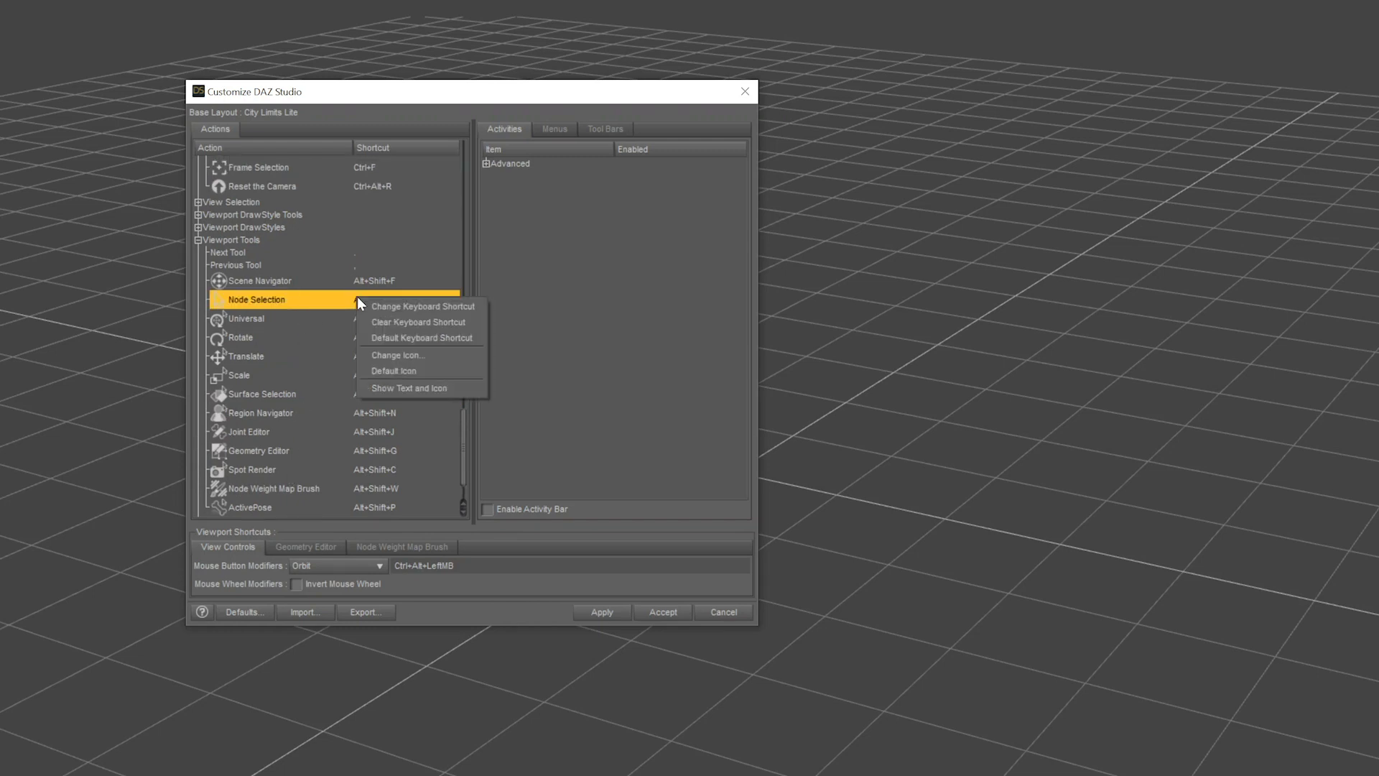
pyautogui.click(411, 308)
pyautogui.press('q')
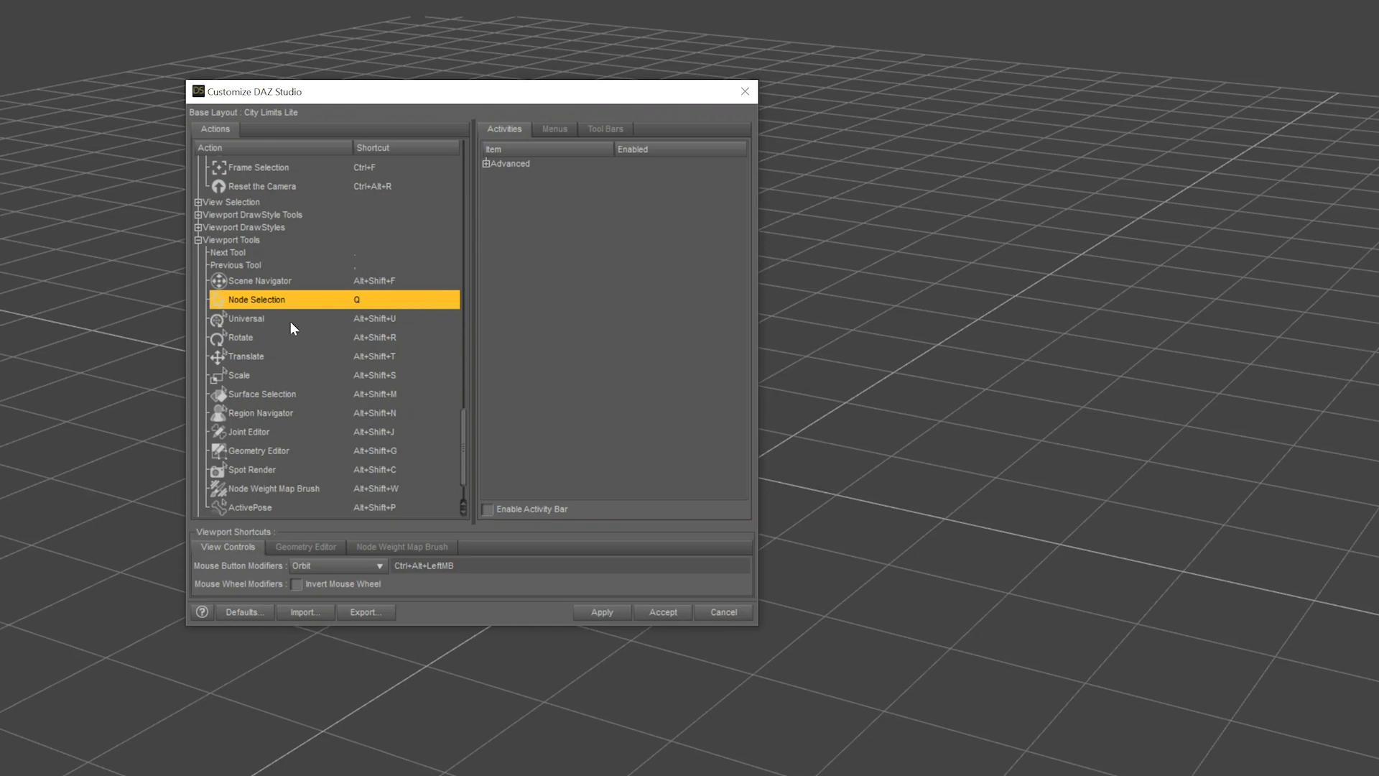
# - Assign Ctrl+T as the keyboard shortcut of the Universal tool
pyautogui.click(291, 321)
pyautogui.rightClick(291, 322)
pyautogui.click(304, 332)
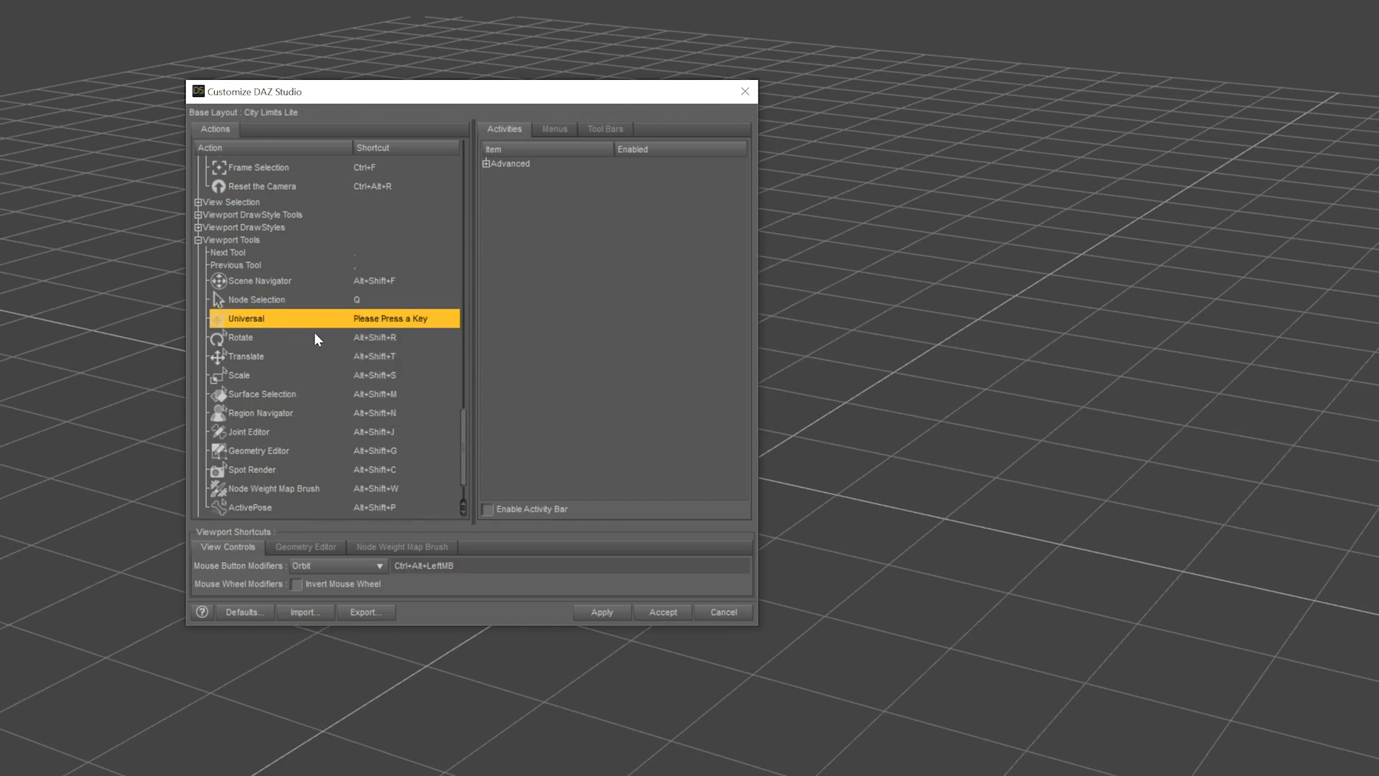
pyautogui.hotkey('ctrl', 't')
# - Assign E as the keyboard shortcut of the Rotate tool and W as that of the Translate tool
pyautogui.click(260, 336)
pyautogui.rightClick(260, 338)
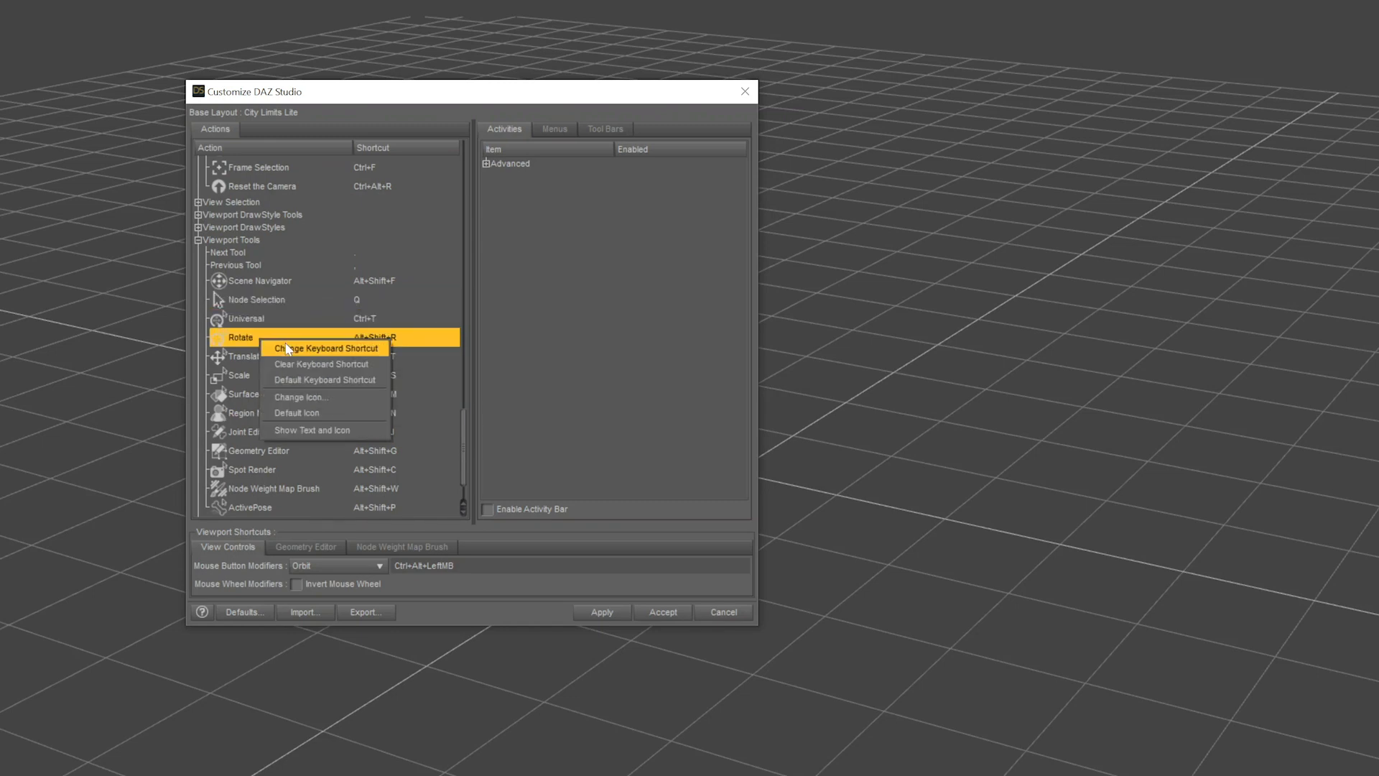
pyautogui.click(286, 348)
pyautogui.press('e')
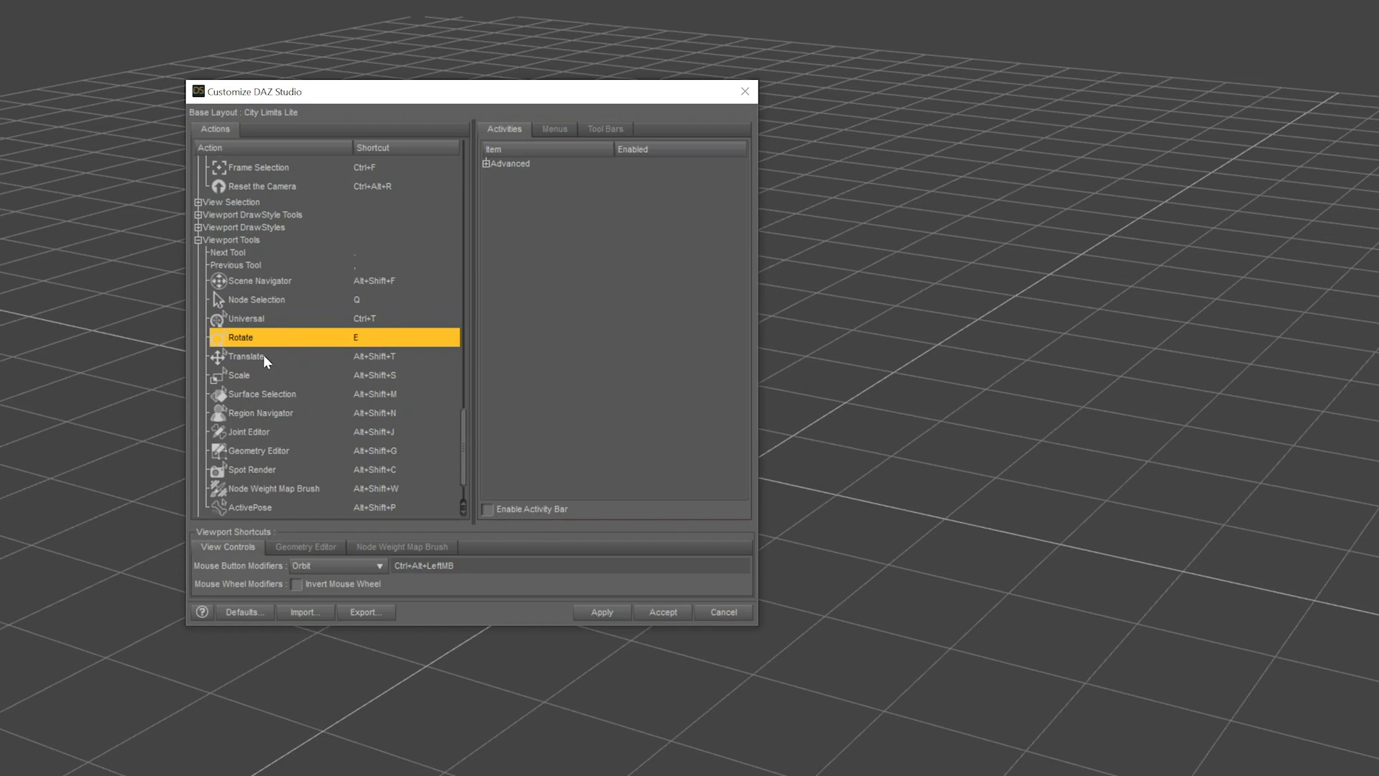
pyautogui.rightClick(271, 357)
pyautogui.click(277, 361)
pyautogui.press('w')
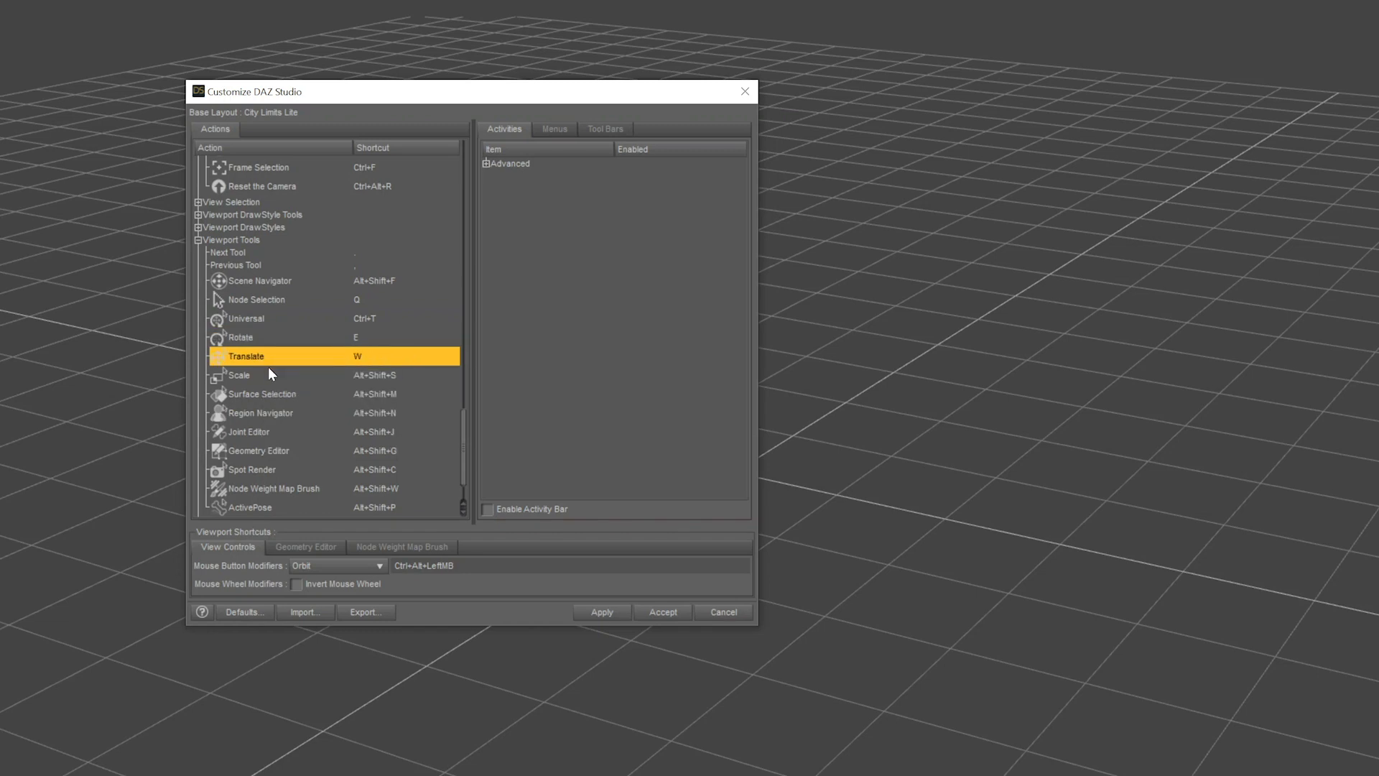
# - Assign R as the keyboard shortcut of the Scale tool
pyautogui.click(267, 368)
pyautogui.rightClick(265, 370)
pyautogui.click(294, 388)
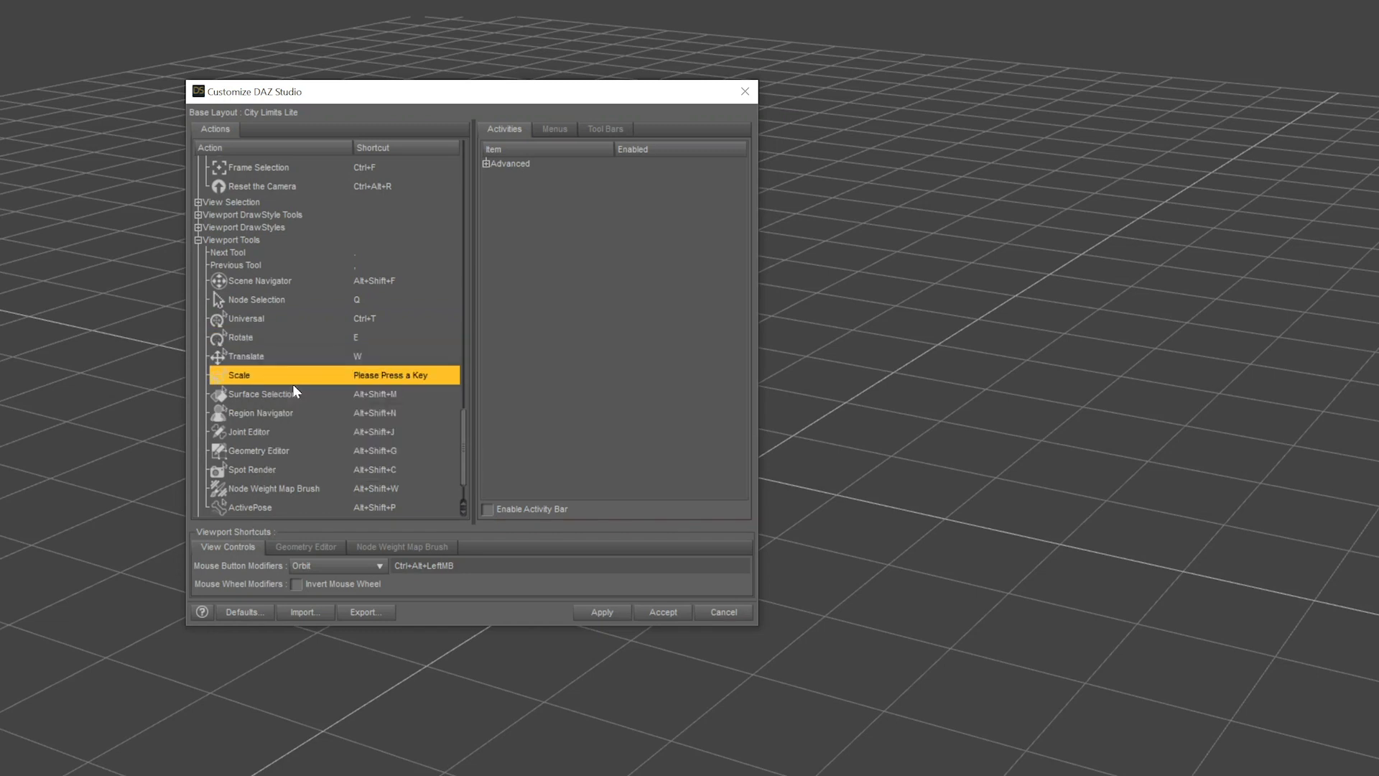
pyautogui.press('r')
# - Assign Ctrl+R as the shortcut of the Render Settings action in the Render group, clearing its other uses
pyautogui.scroll(-1, 339, 415)
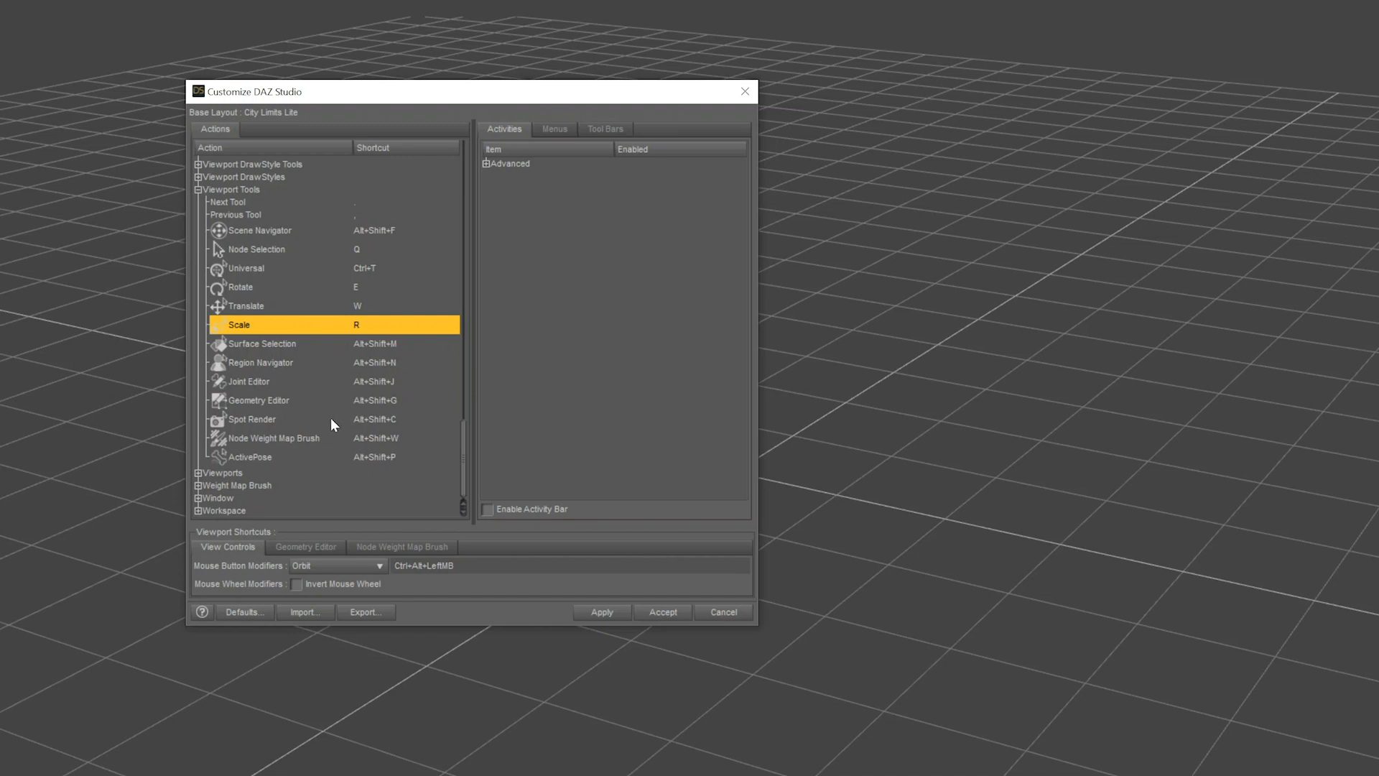
pyautogui.scroll(6, 303, 422)
pyautogui.scroll(15, 303, 418)
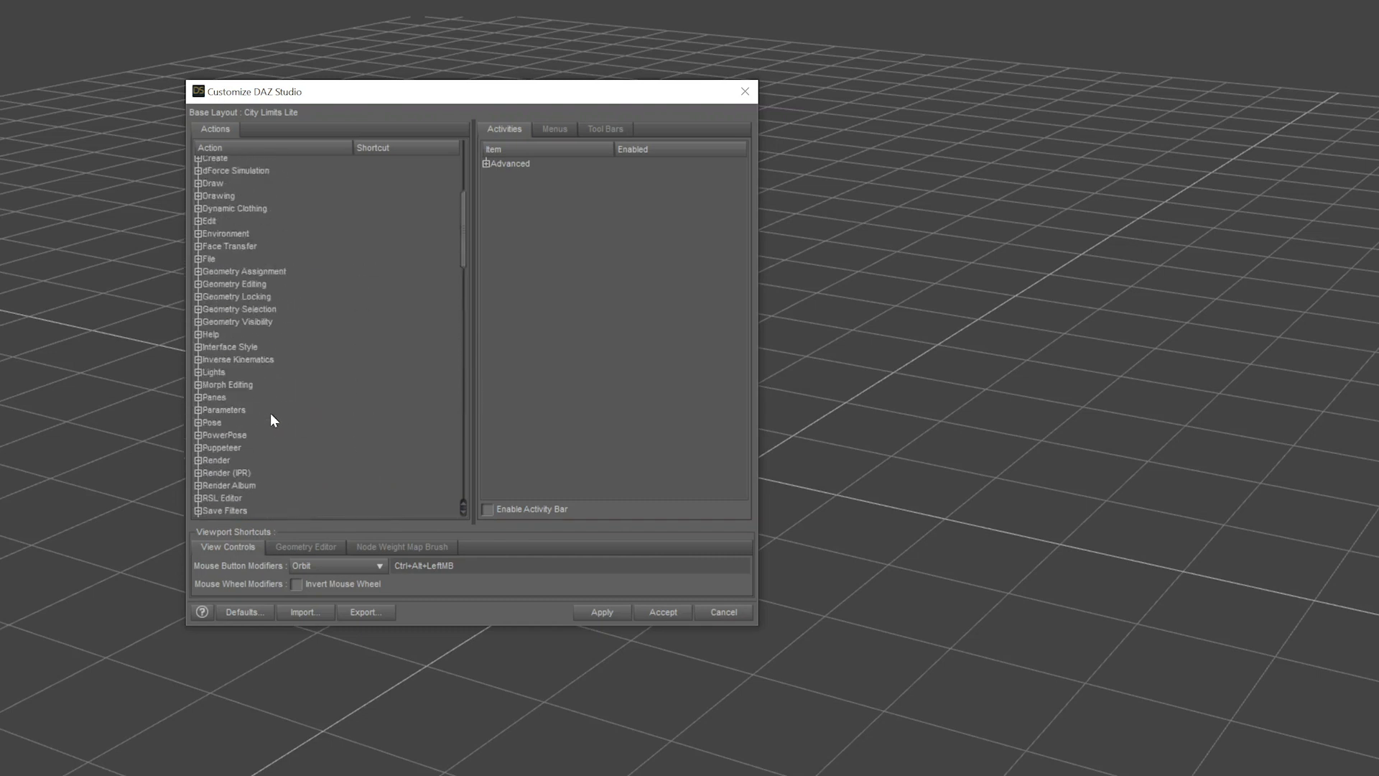
pyautogui.scroll(-1, 243, 408)
pyautogui.click(221, 414)
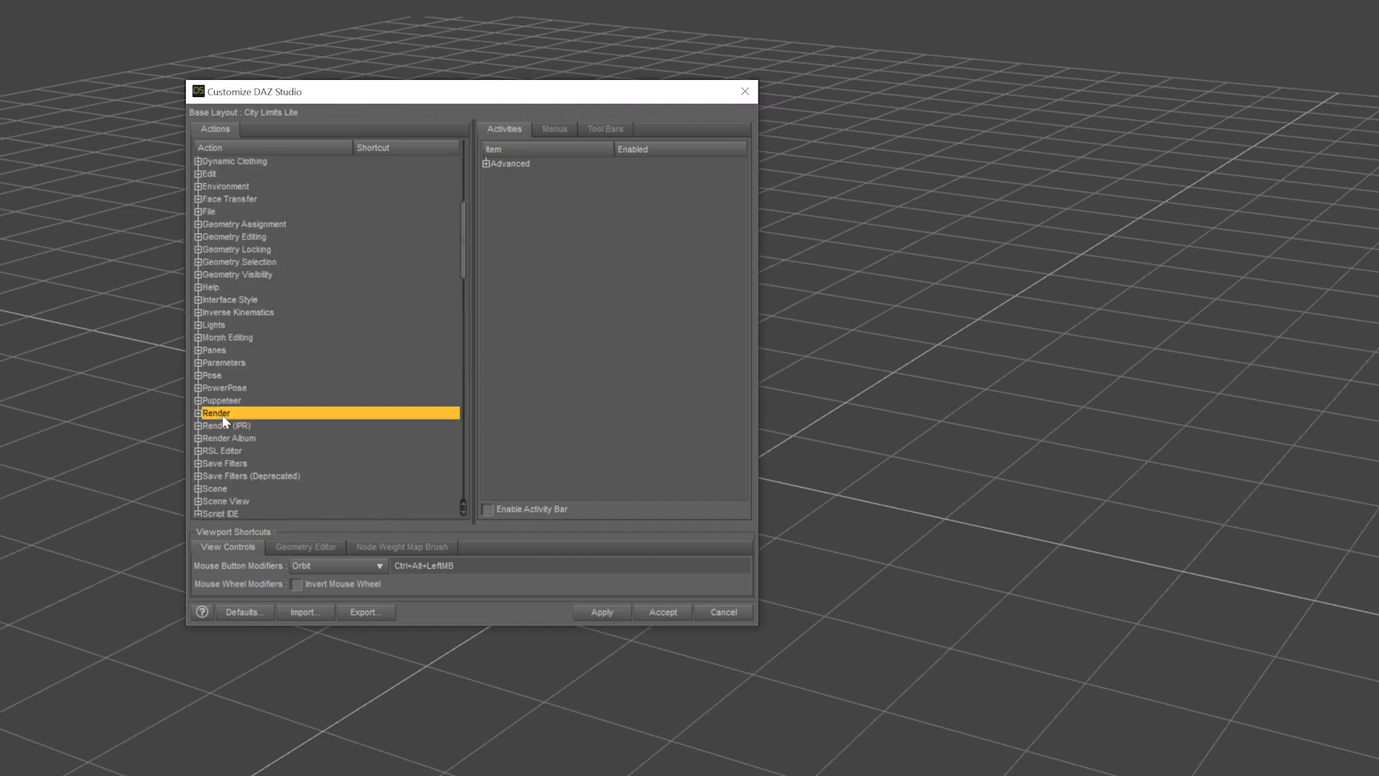
pyautogui.click(198, 413)
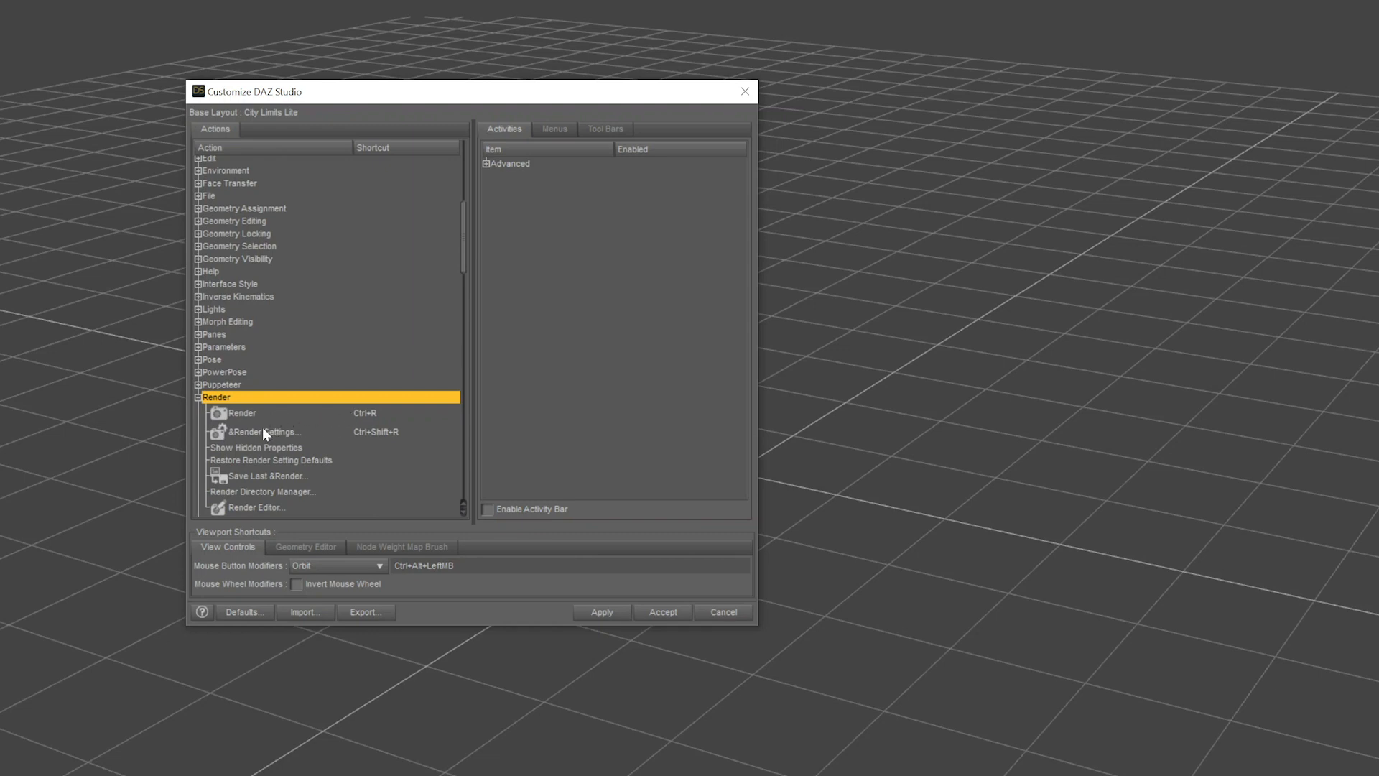
pyautogui.click(374, 433)
pyautogui.rightClick(373, 433)
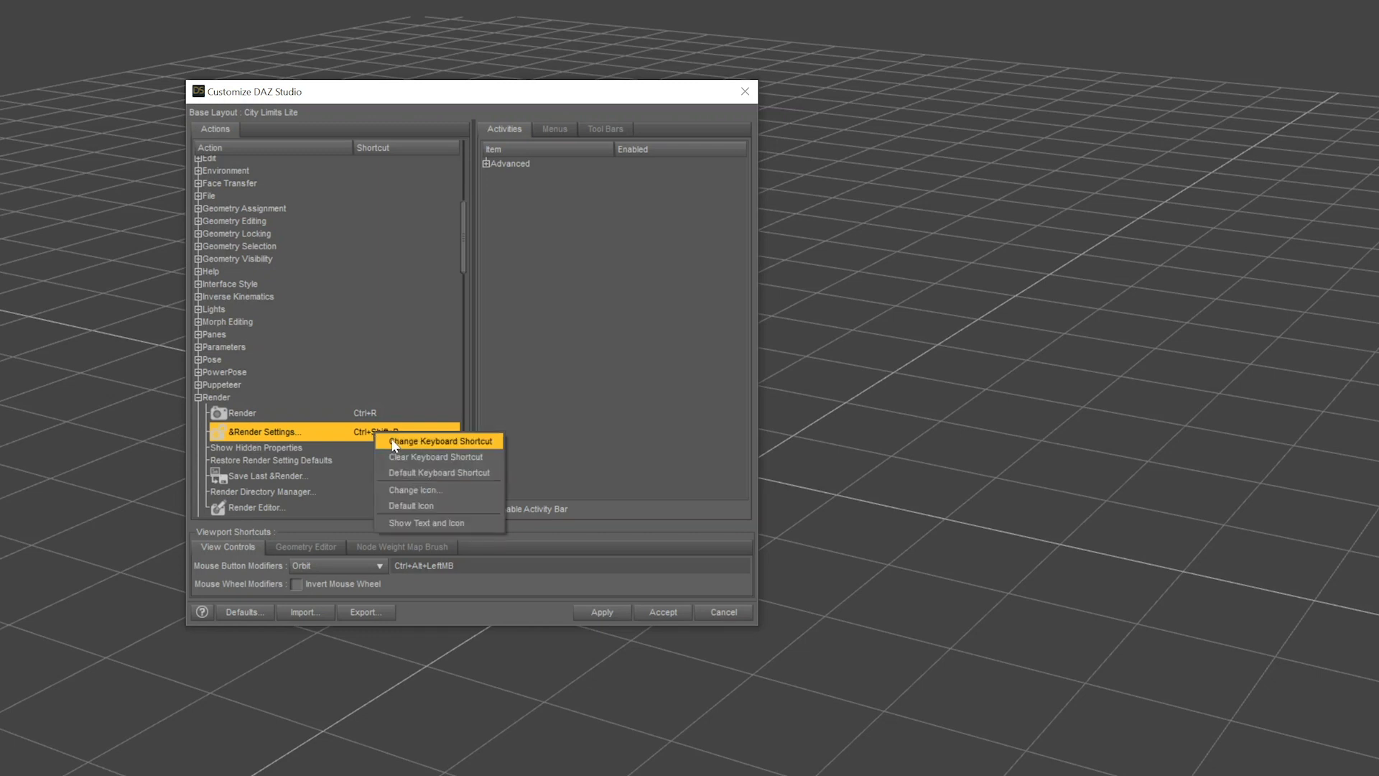
pyautogui.click(391, 440)
pyautogui.hotkey('ctrl', 'r')
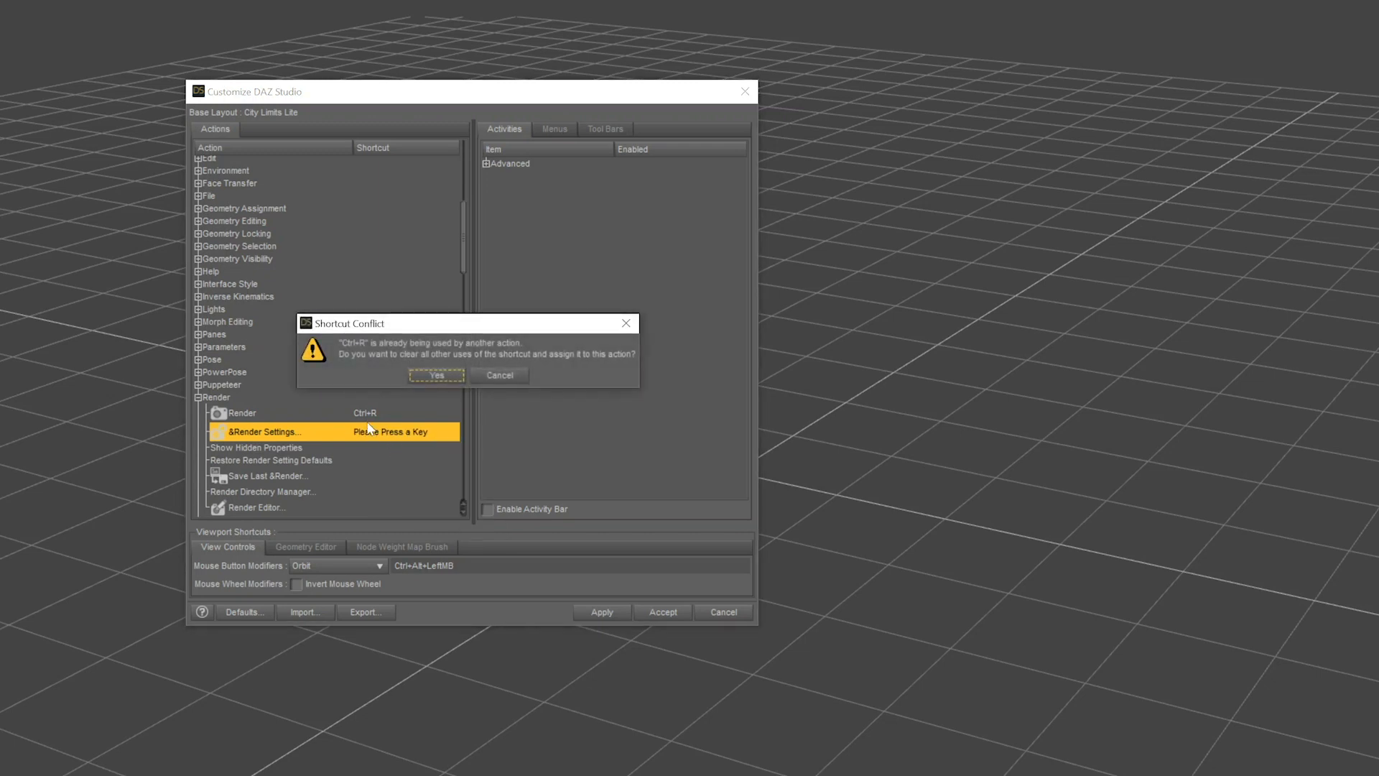
pyautogui.click(425, 376)
# - Assign Ctrl+Shift+R as the shortcut of the Render action and apply the shortcut changes
pyautogui.click(323, 415)
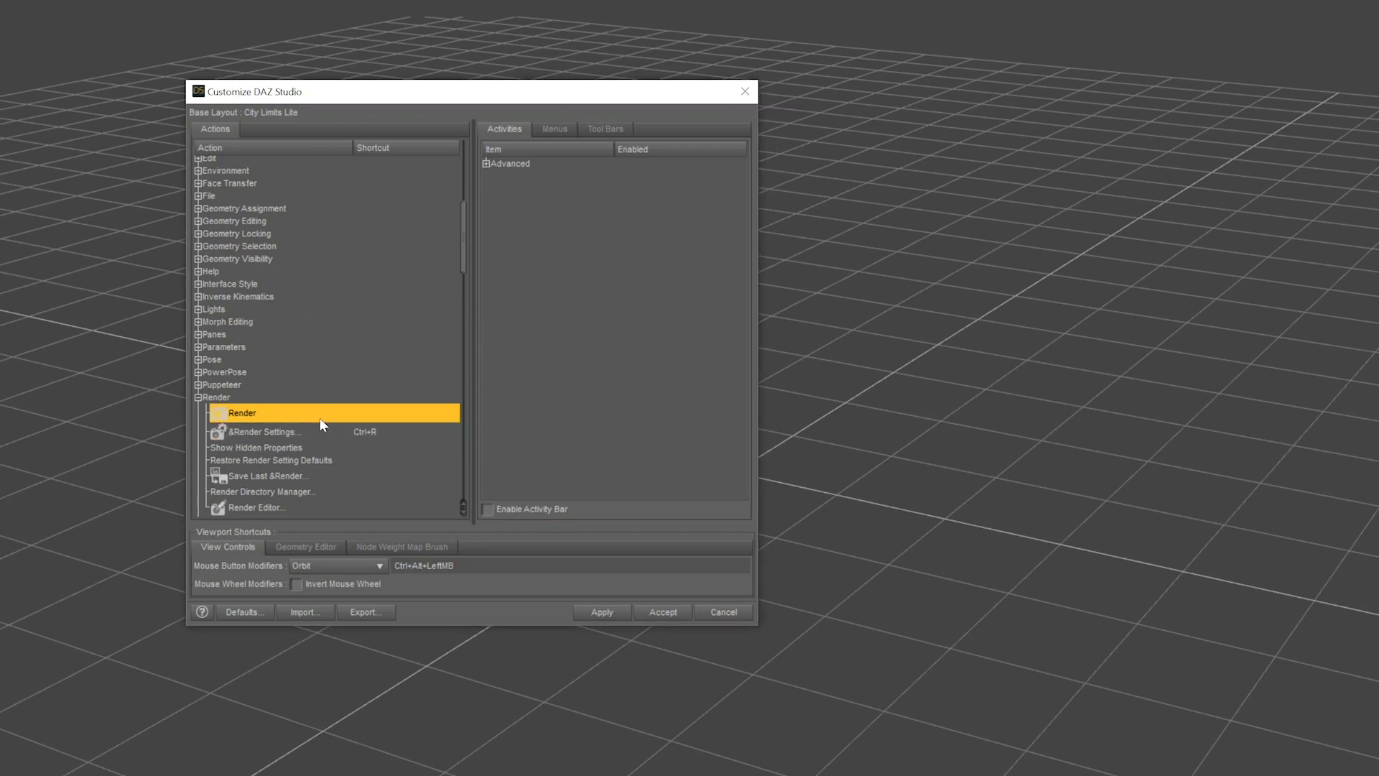
pyautogui.rightClick(323, 419)
pyautogui.click(367, 429)
pyautogui.hotkey('ctrl', 'shift', 'r')
pyautogui.click(366, 429)
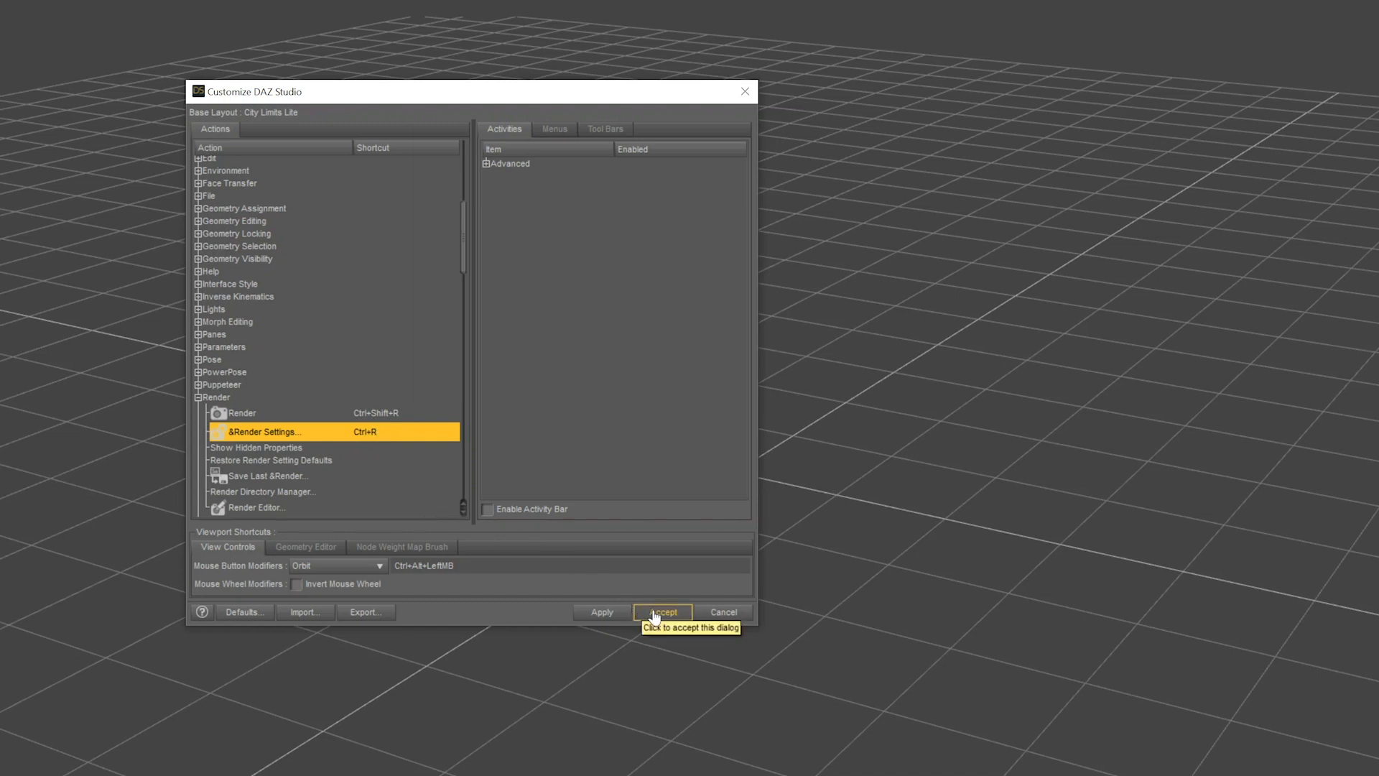
pyautogui.click(605, 615)
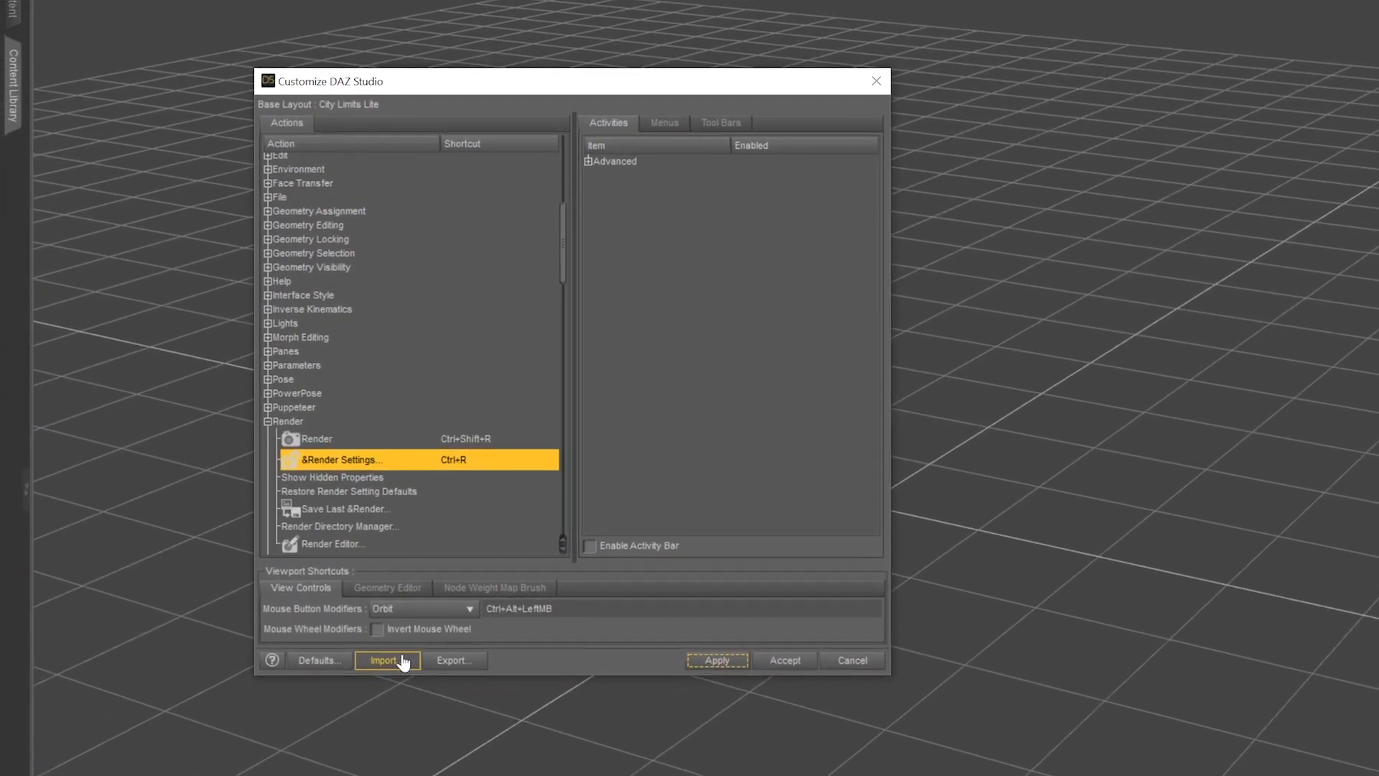
# - Export the Actions configuration to a file named tut01_actions, and accept the customization changes
pyautogui.click(453, 668)
pyautogui.click(556, 387)
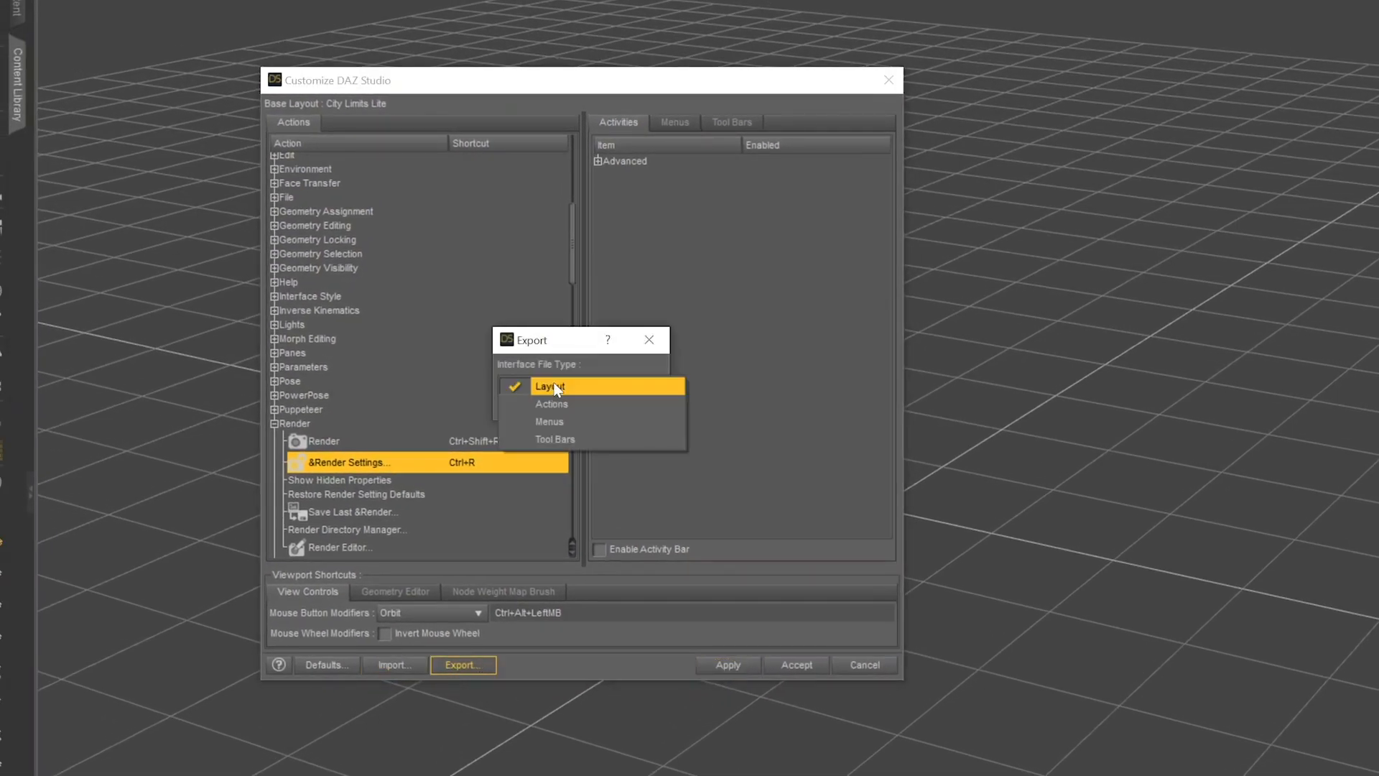
pyautogui.click(558, 405)
pyautogui.click(559, 411)
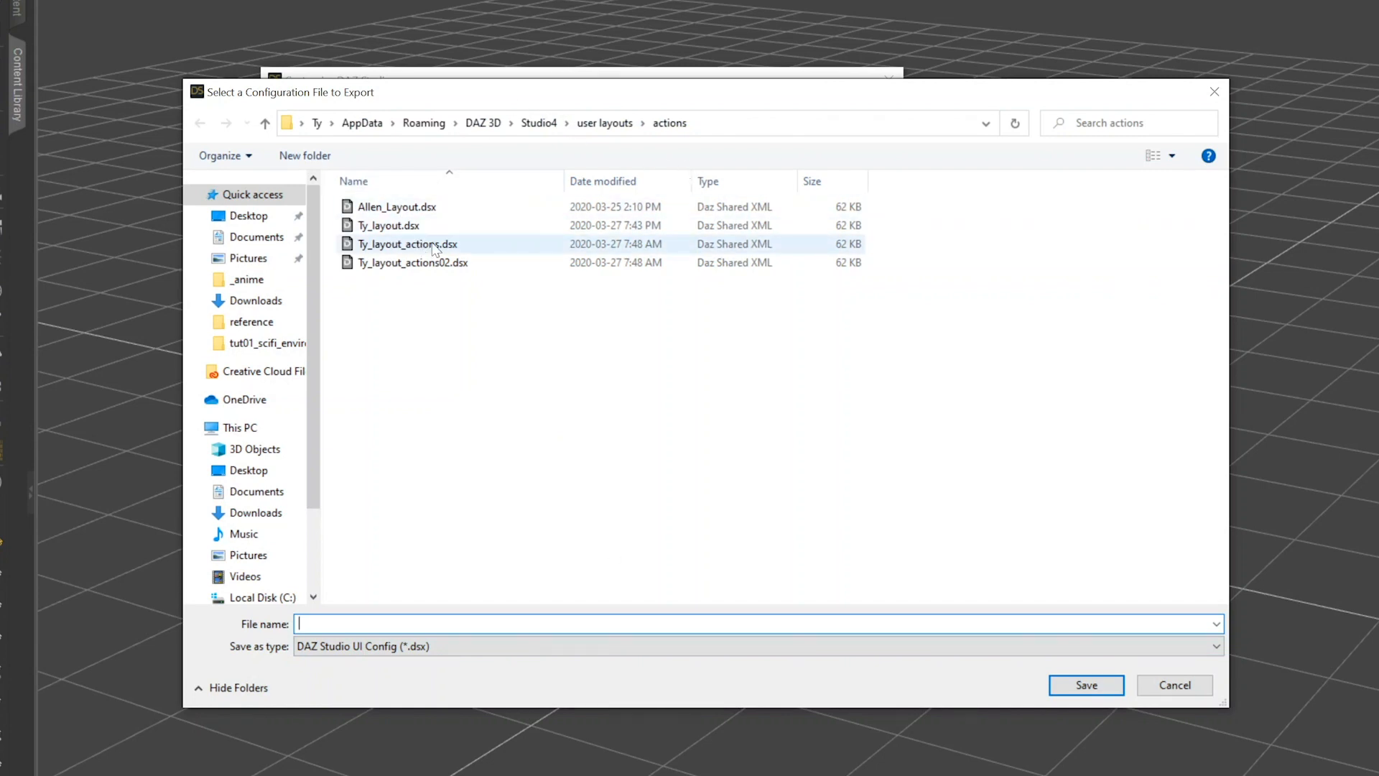
pyautogui.write('tut01_a')
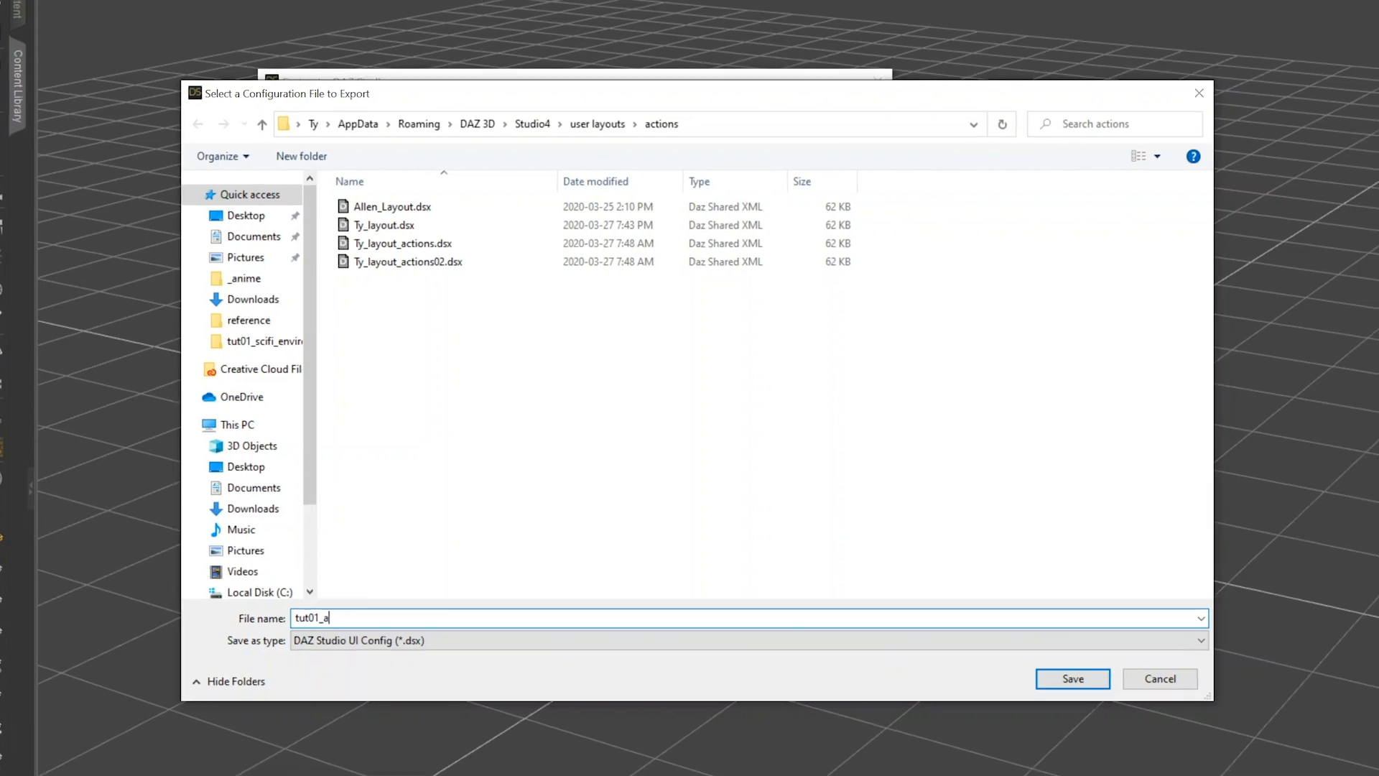
pyautogui.write('ctions')
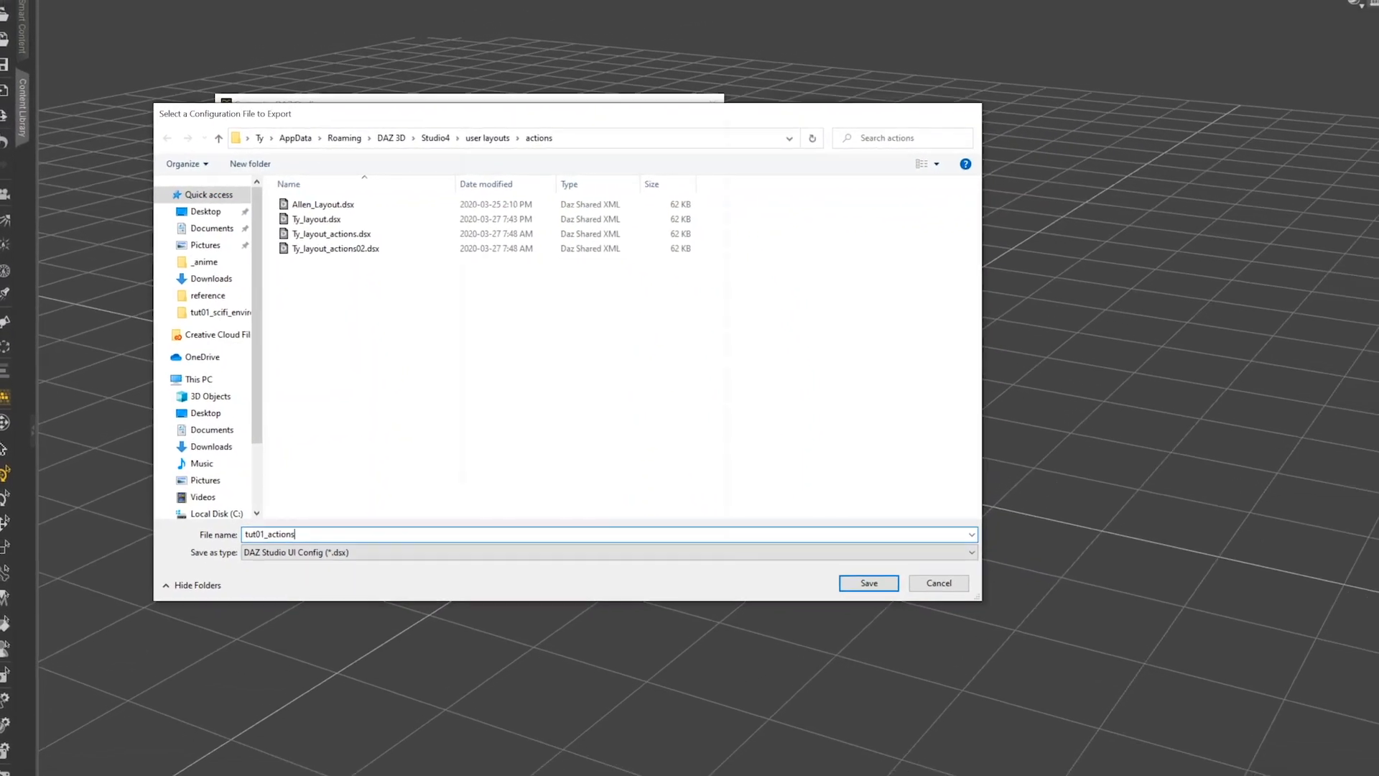
pyautogui.press('Return')
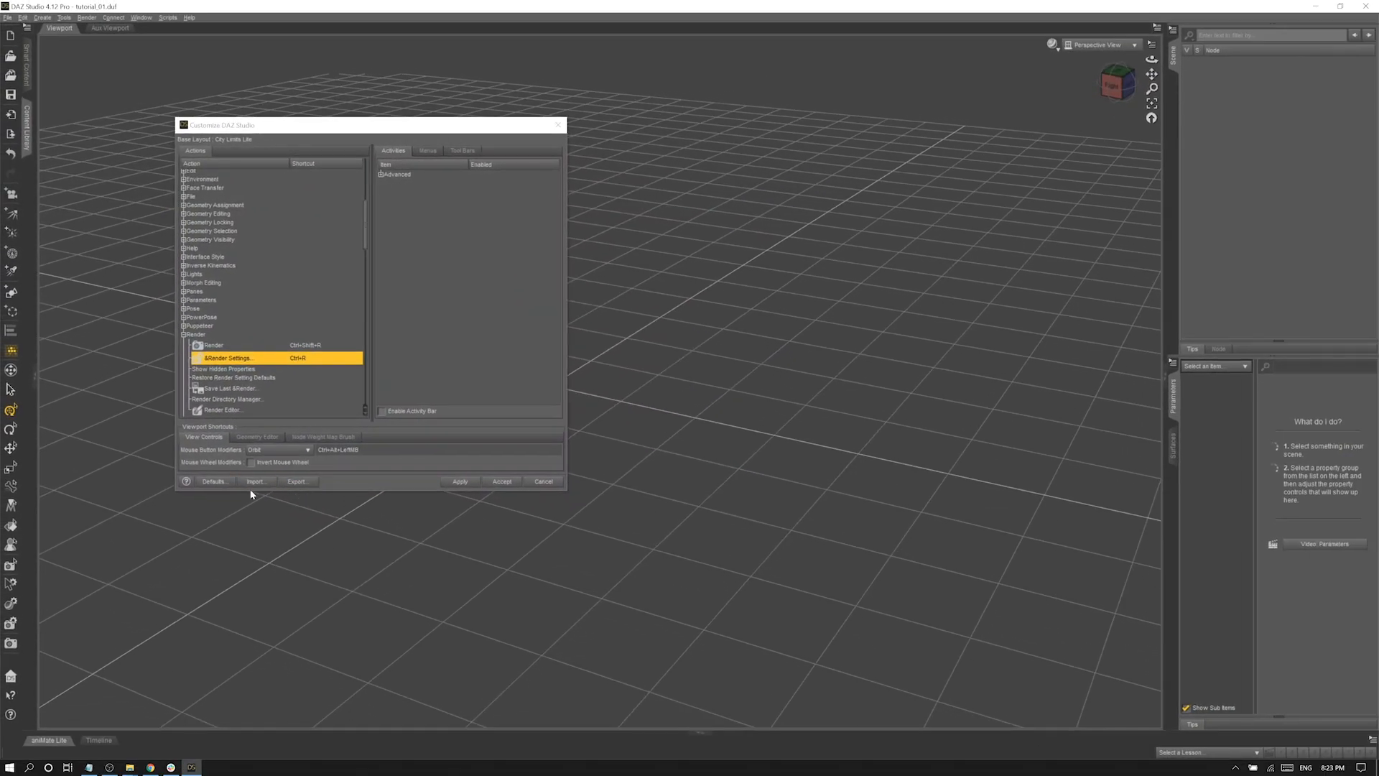
pyautogui.click(471, 484)
pyautogui.click(502, 481)
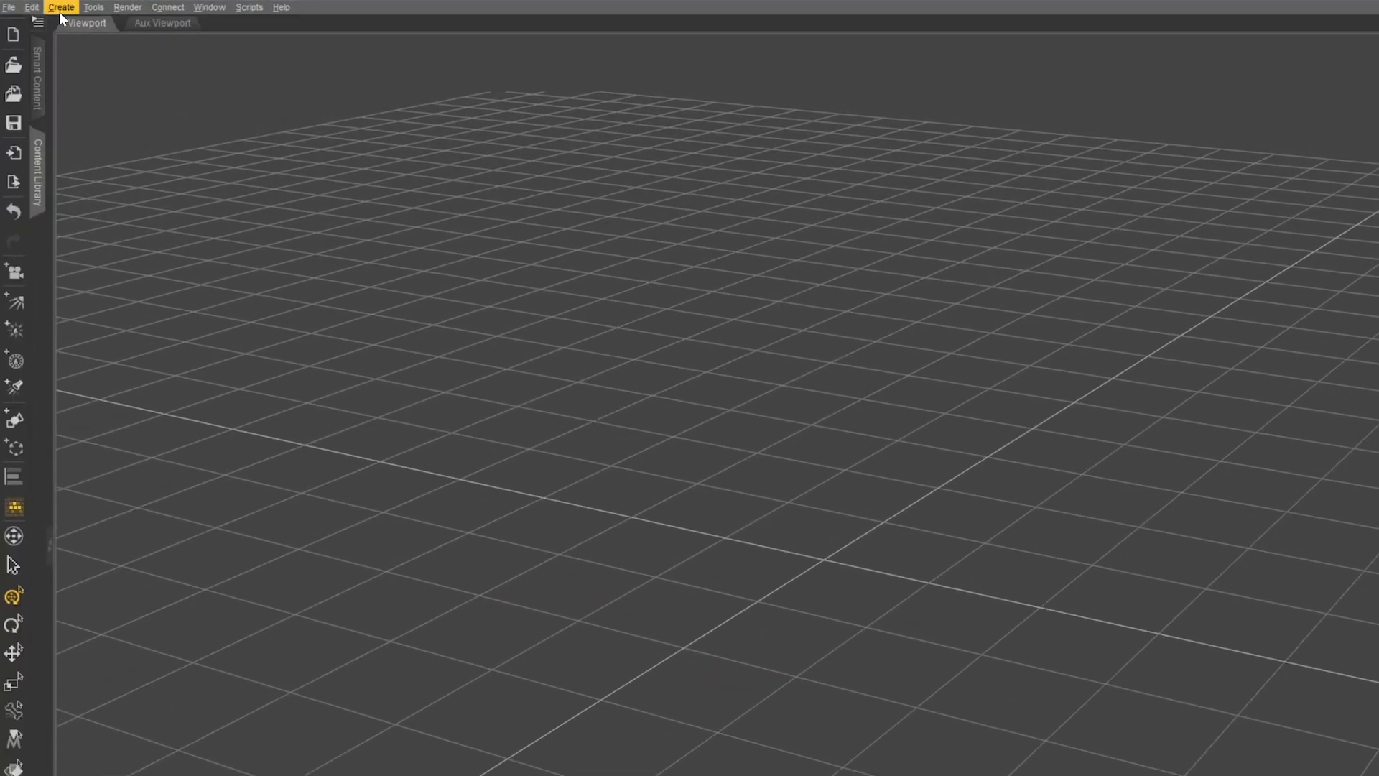
# - Create a new sphere primitive at the world center with a 1 m diameter, 12 segments and 24 sides
pyautogui.click(60, 10)
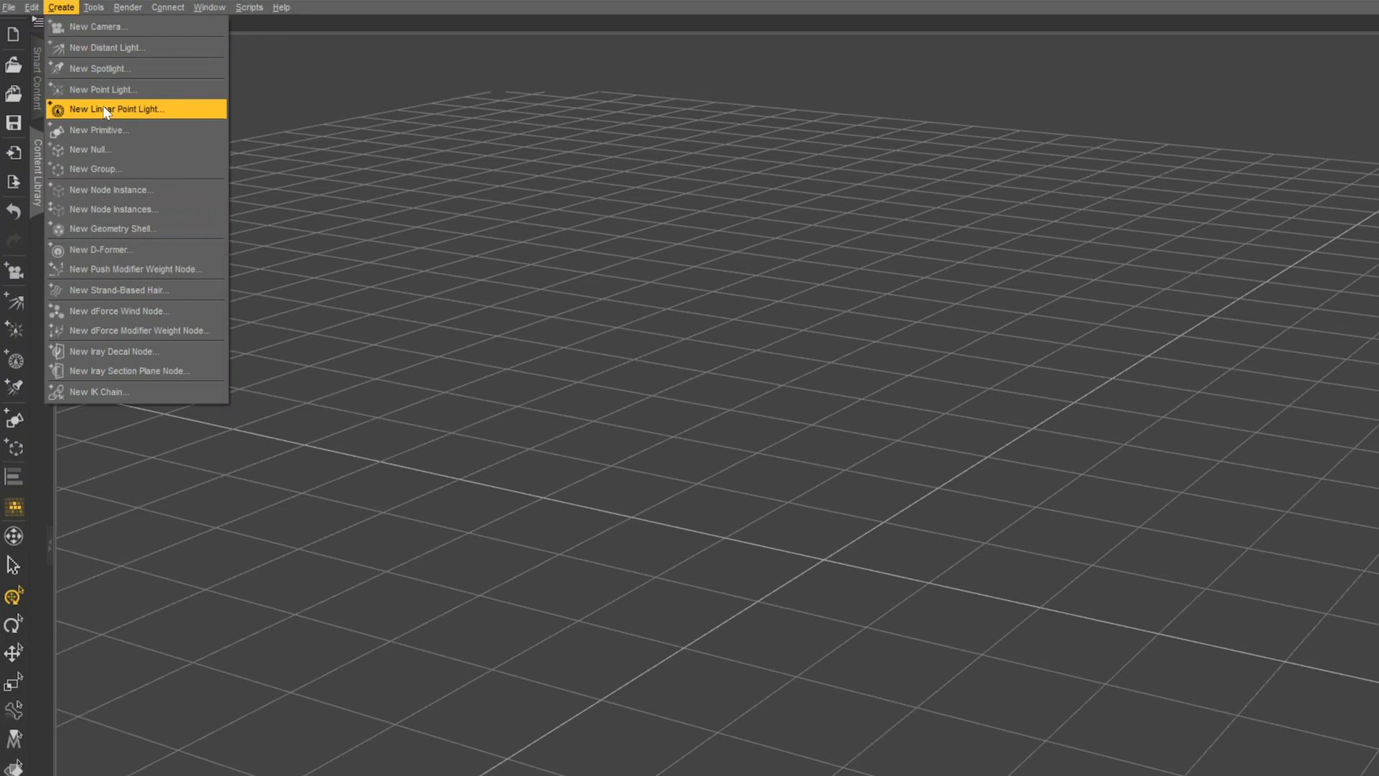
pyautogui.click(105, 7)
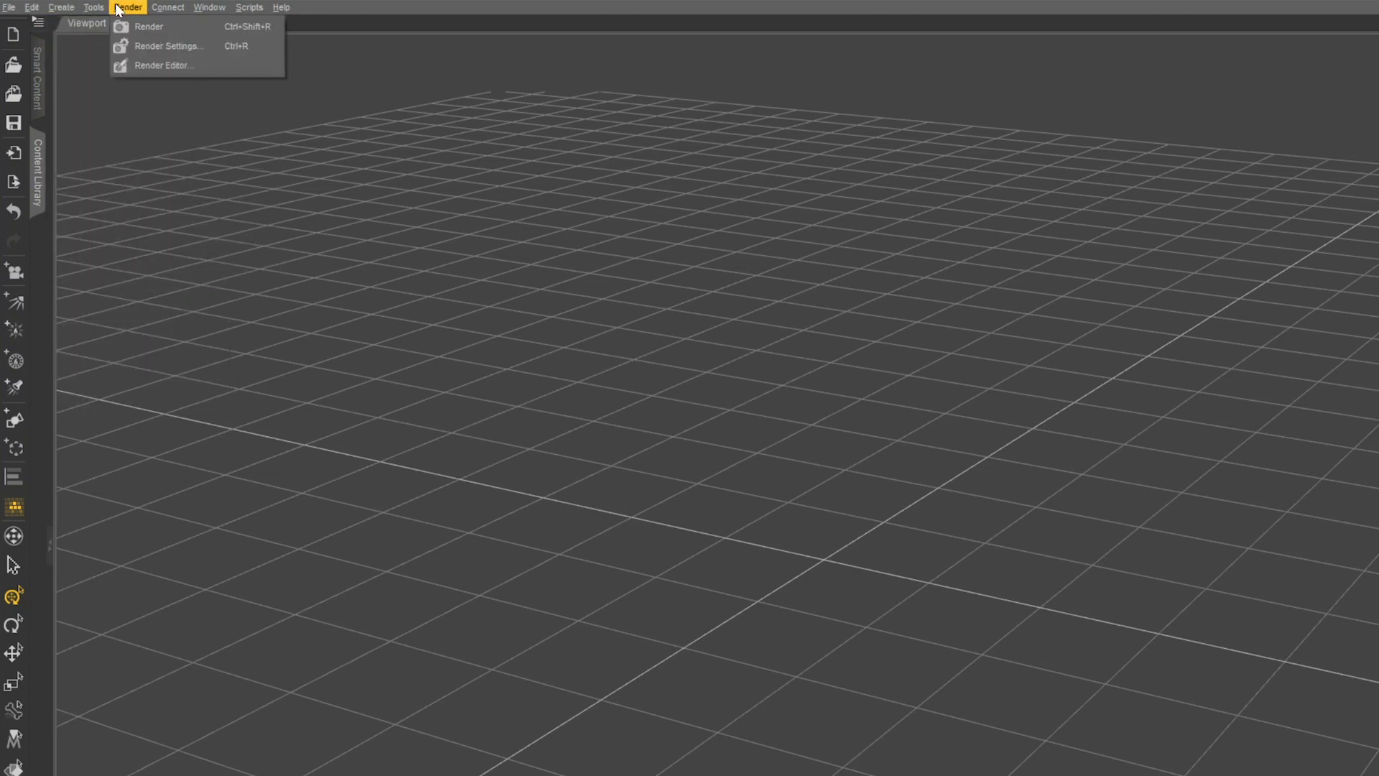
pyautogui.moveTo(67, 9)
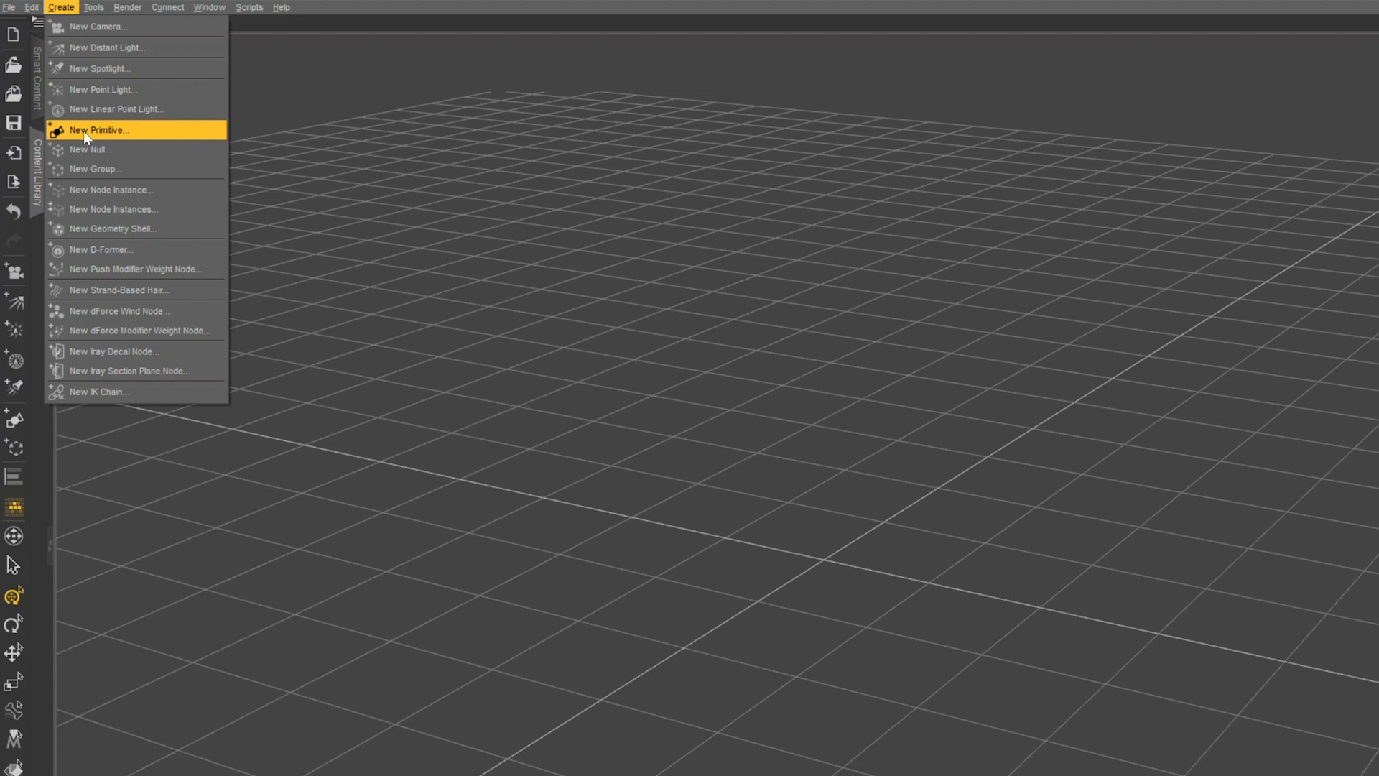
pyautogui.click(83, 130)
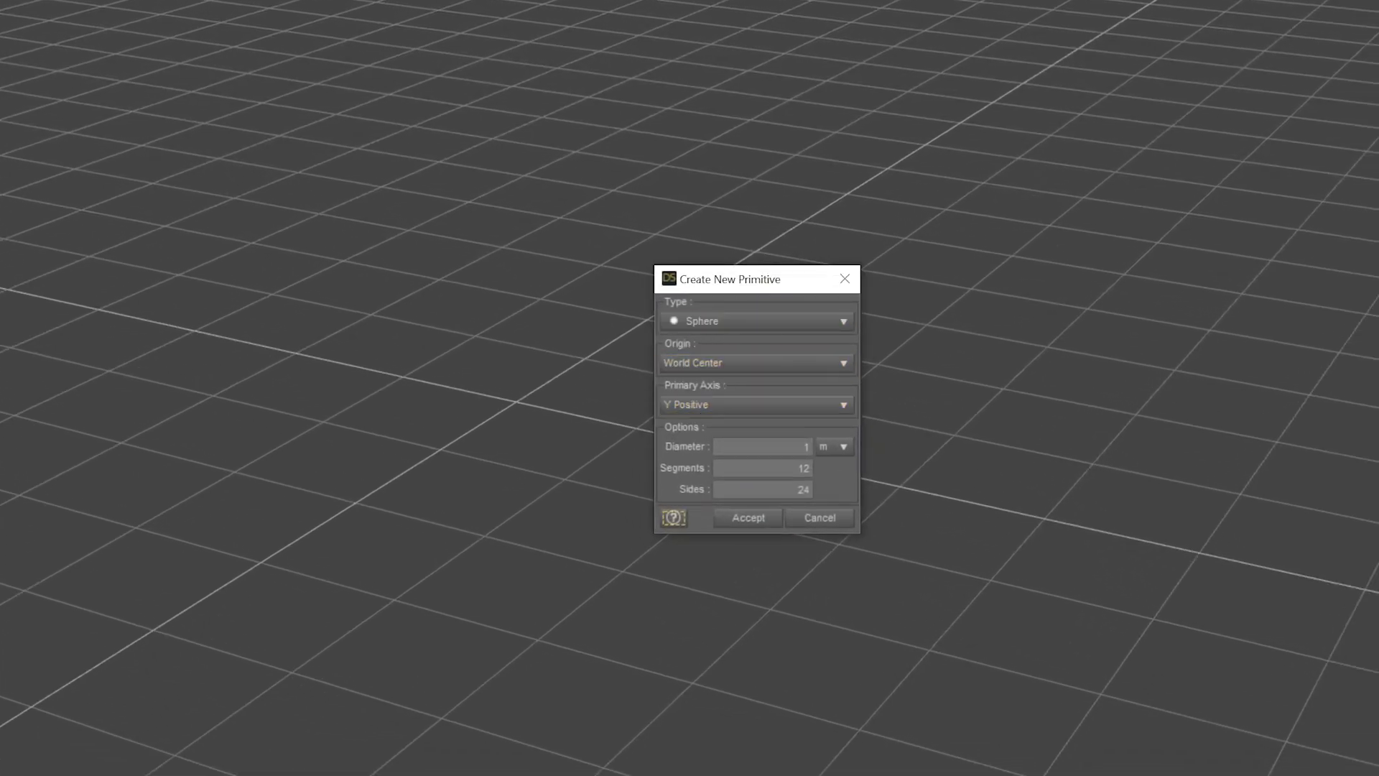
pyautogui.click(754, 527)
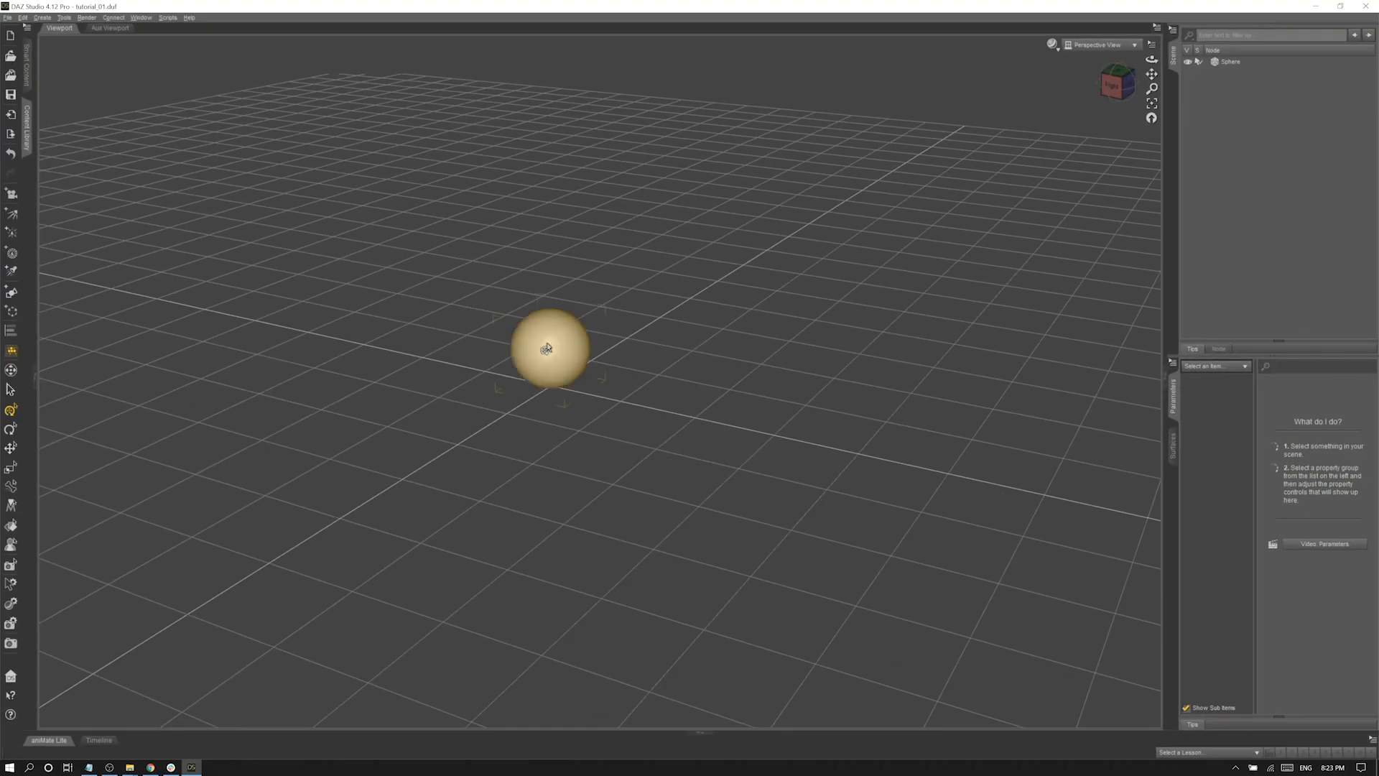
# - Select the sphere in the viewport and frame the view on it
pyautogui.click(546, 349)
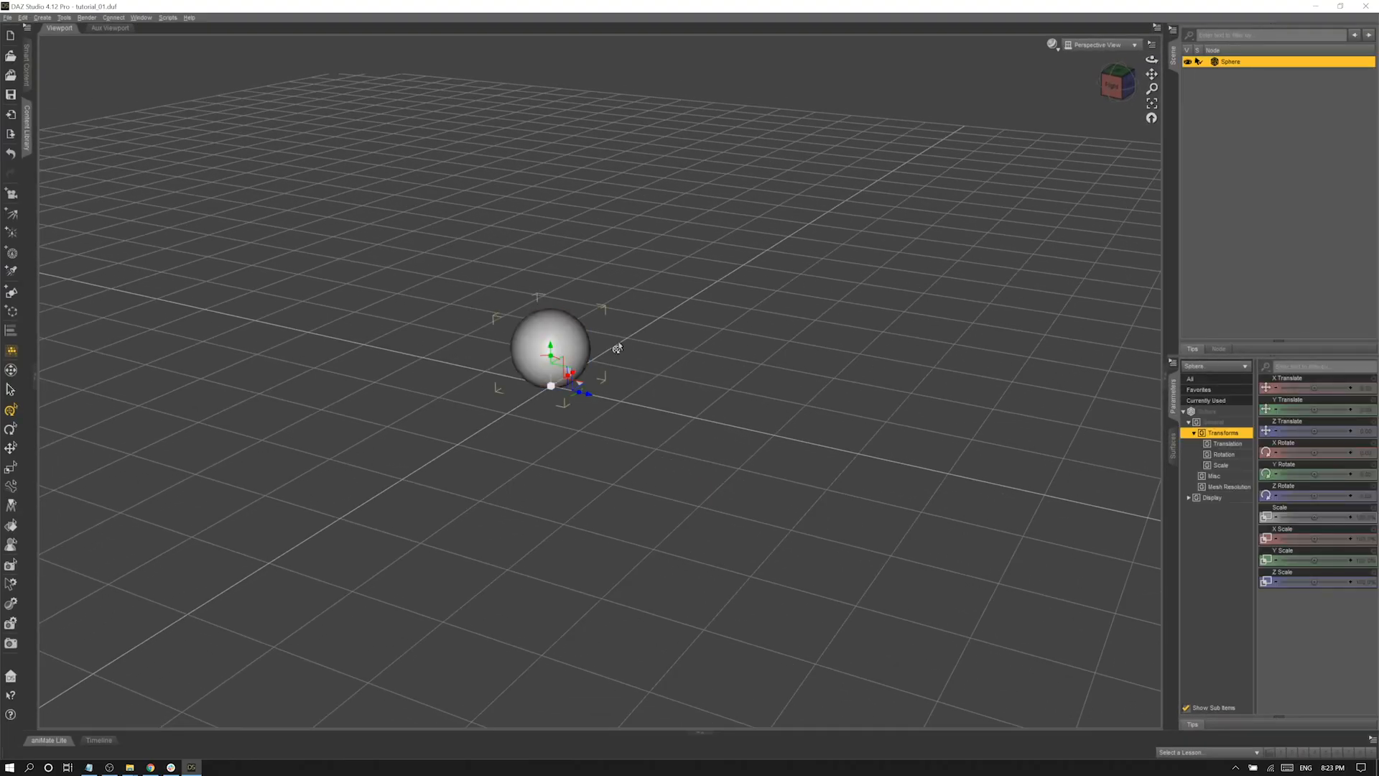
pyautogui.hotkey('ctrl', 'f')
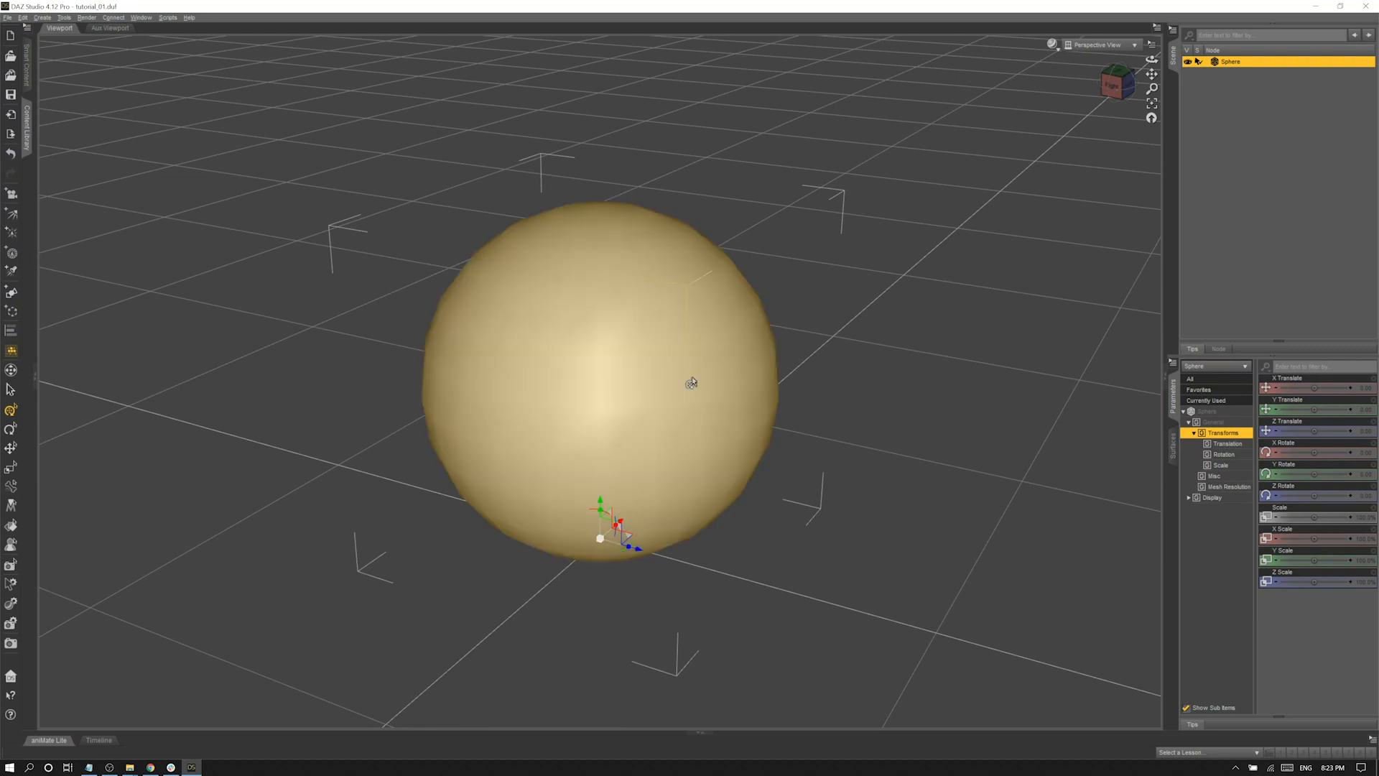
pyautogui.scroll(-8, 693, 374)
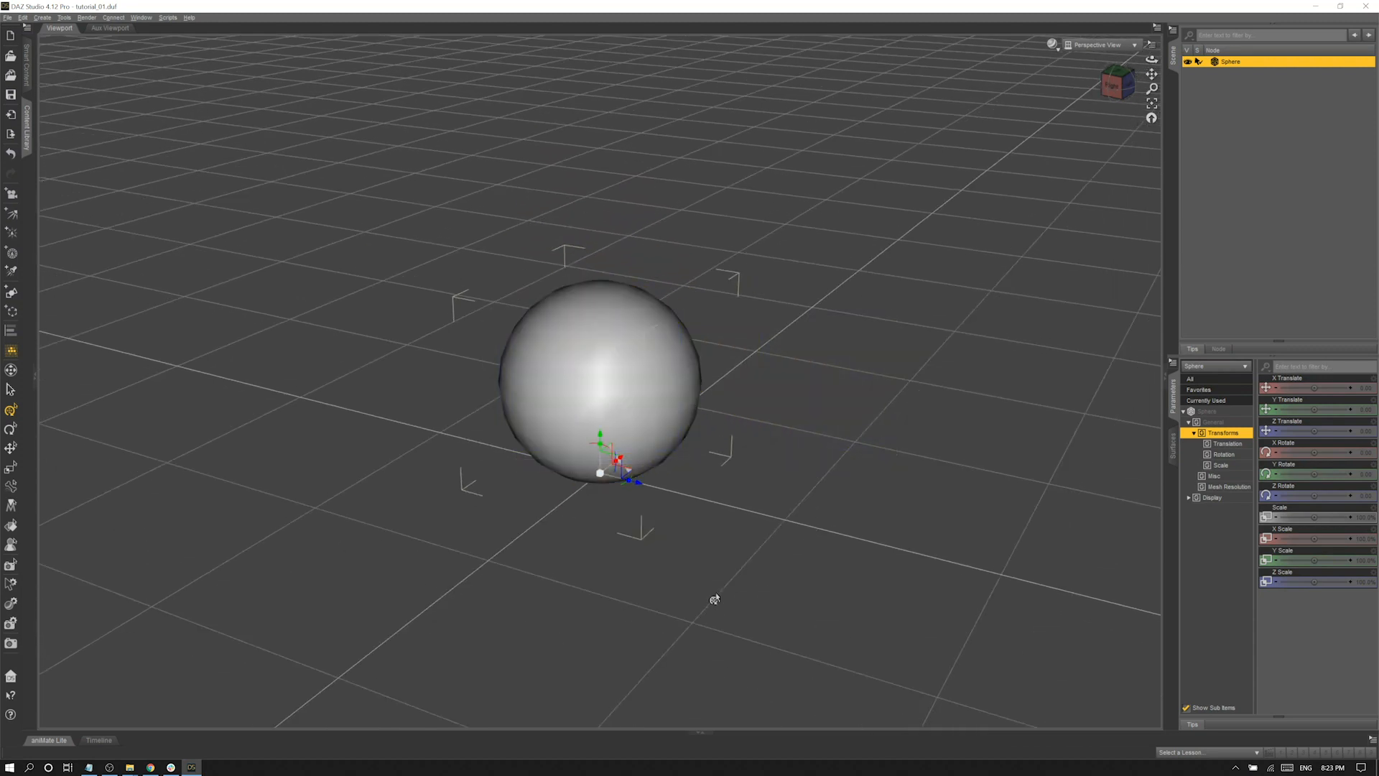
# - Try transforming the sphere with the viewport manipulators, including the Rotate tool, and undo the changes
pyautogui.hotkey('ctrl', 'alt', 'r')
pyautogui.moveTo(604, 494); pyautogui.dragTo(599, 461)
pyautogui.hotkey('ctrl', 'z')
pyautogui.hotkey('ctrl', 'z')
pyautogui.press('s')
pyautogui.moveTo(611, 481); pyautogui.dragTo(563, 503)
pyautogui.moveTo(616, 461); pyautogui.dragTo(683, 547)
pyautogui.hotkey('ctrl', 'z')
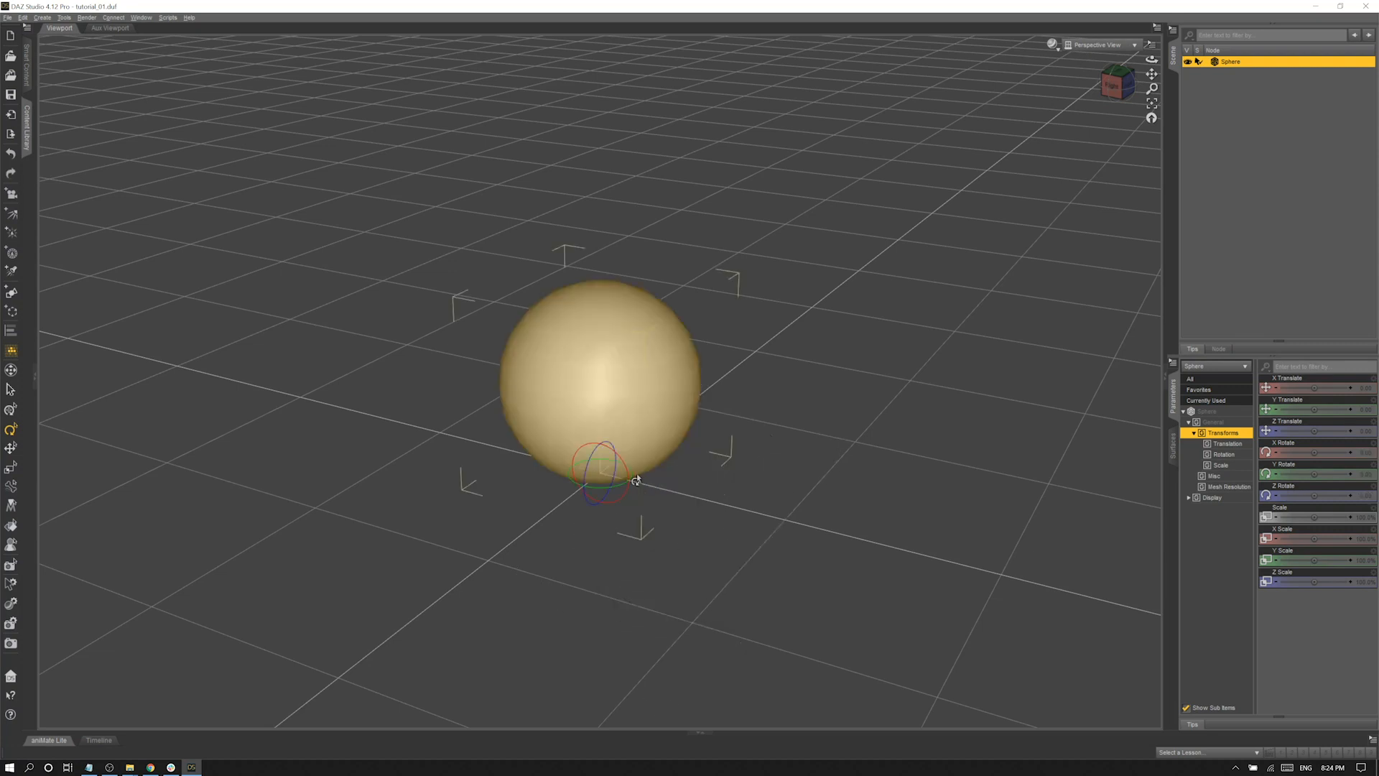
# - Try moving the sphere with the Translate tool, including along its X axis, and undo the moves
pyautogui.hotkey('alt', 'shift', 't')
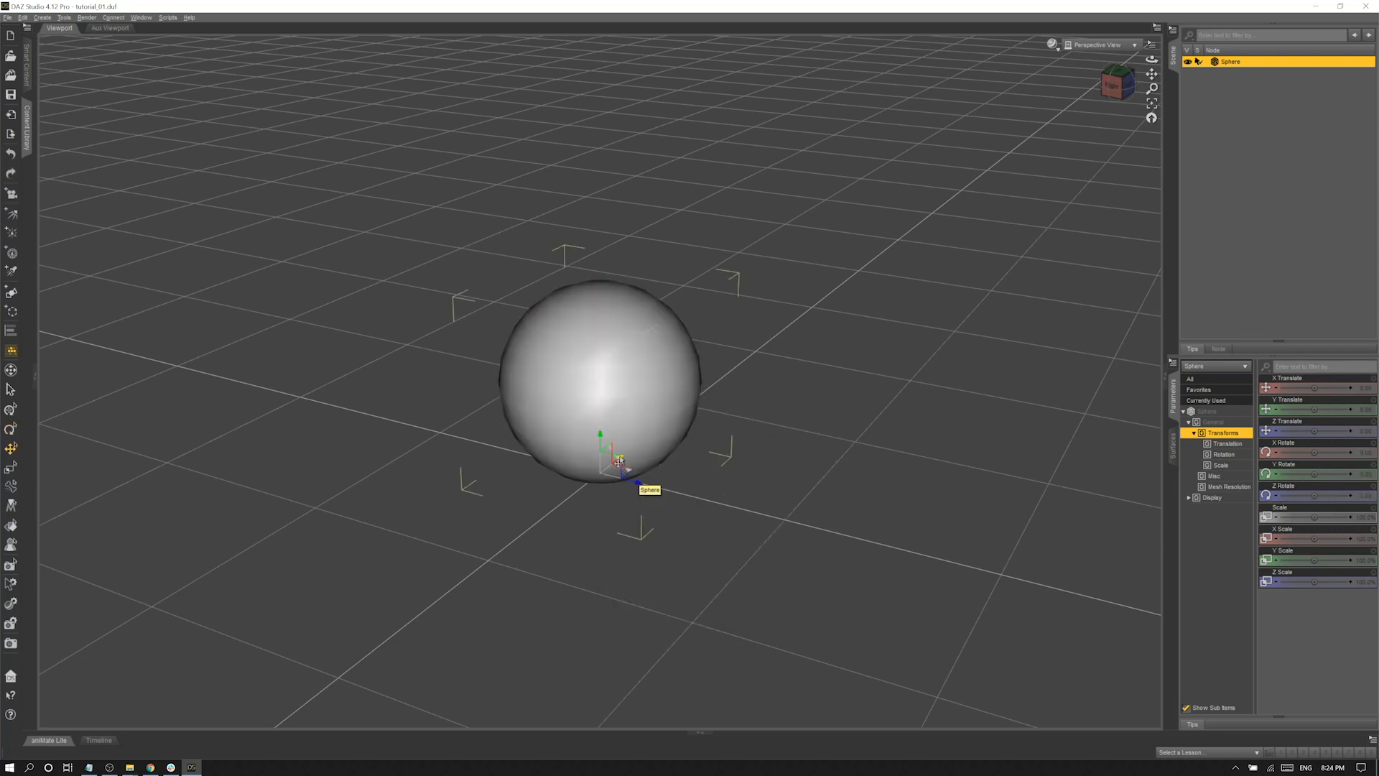
pyautogui.moveTo(618, 463); pyautogui.dragTo(420, 506)
pyautogui.hotkey('ctrl', 'z')
pyautogui.moveTo(620, 461); pyautogui.dragTo(603, 486)
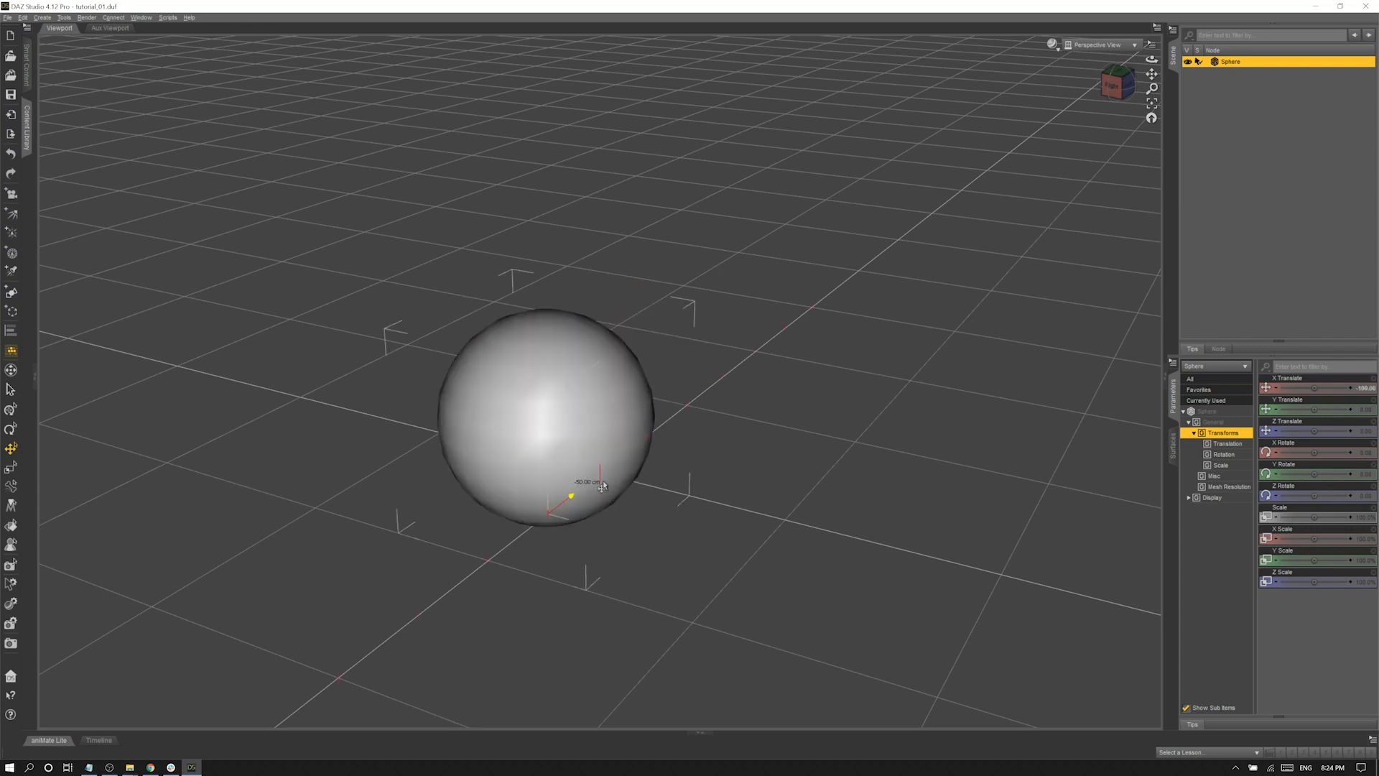
pyautogui.hotkey('ctrl', 'z')
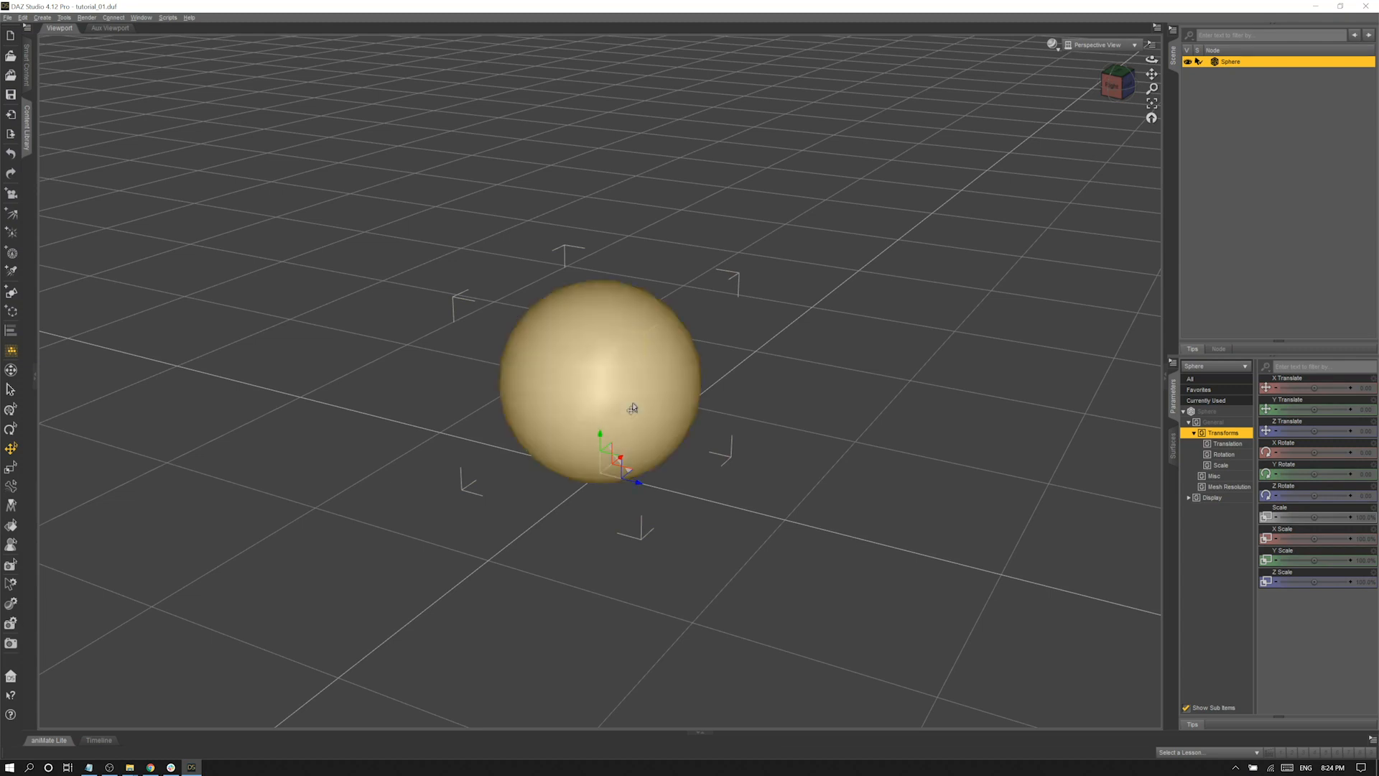
# - Duplicate the sphere and move the original away from the copy along the negative Z axis
pyautogui.hotkey('ctrl', 'd')
pyautogui.moveTo(635, 479); pyautogui.dragTo(338, 426)
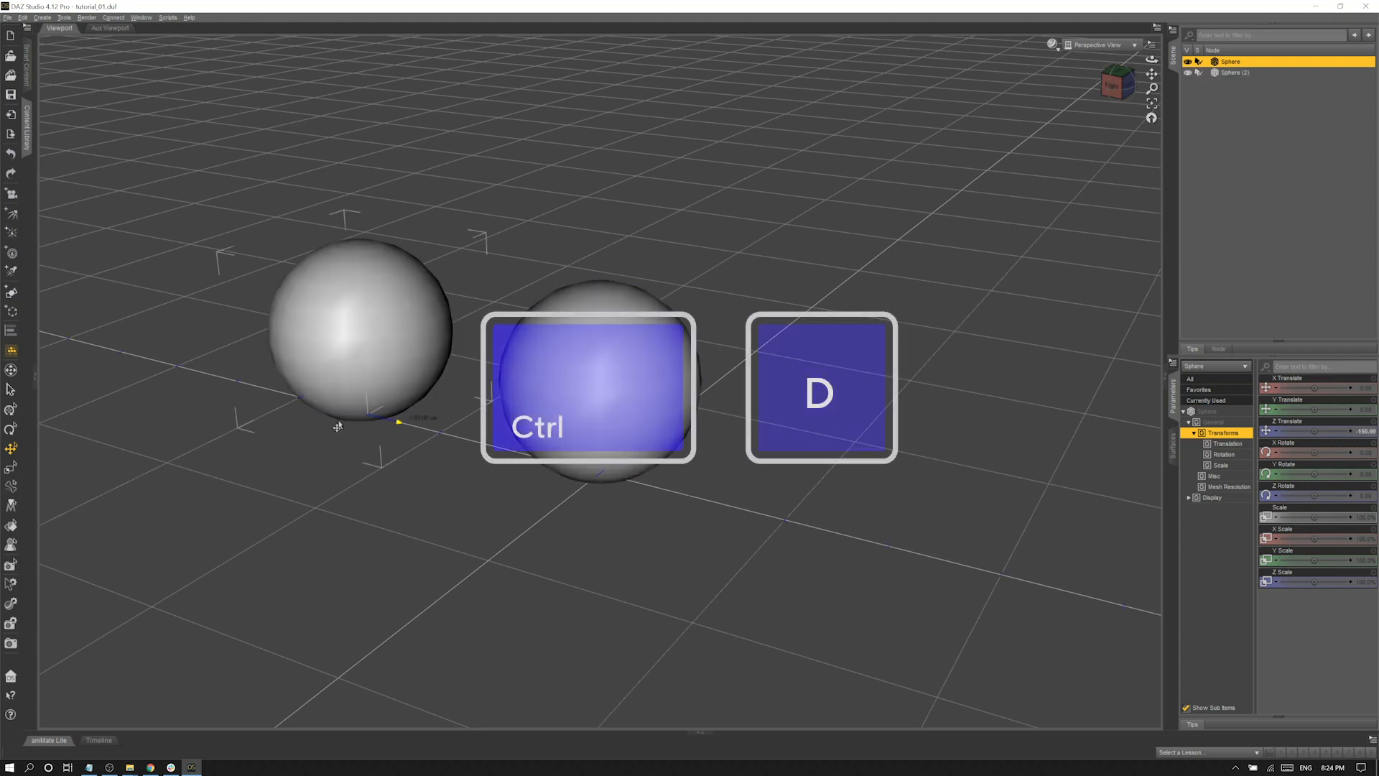
# - Select both spheres, try changing their X Translate and Z Rotate parameters, and undo both changes
pyautogui.keyDown('ctrl'); pyautogui.click(589, 439); pyautogui.keyUp('ctrl')
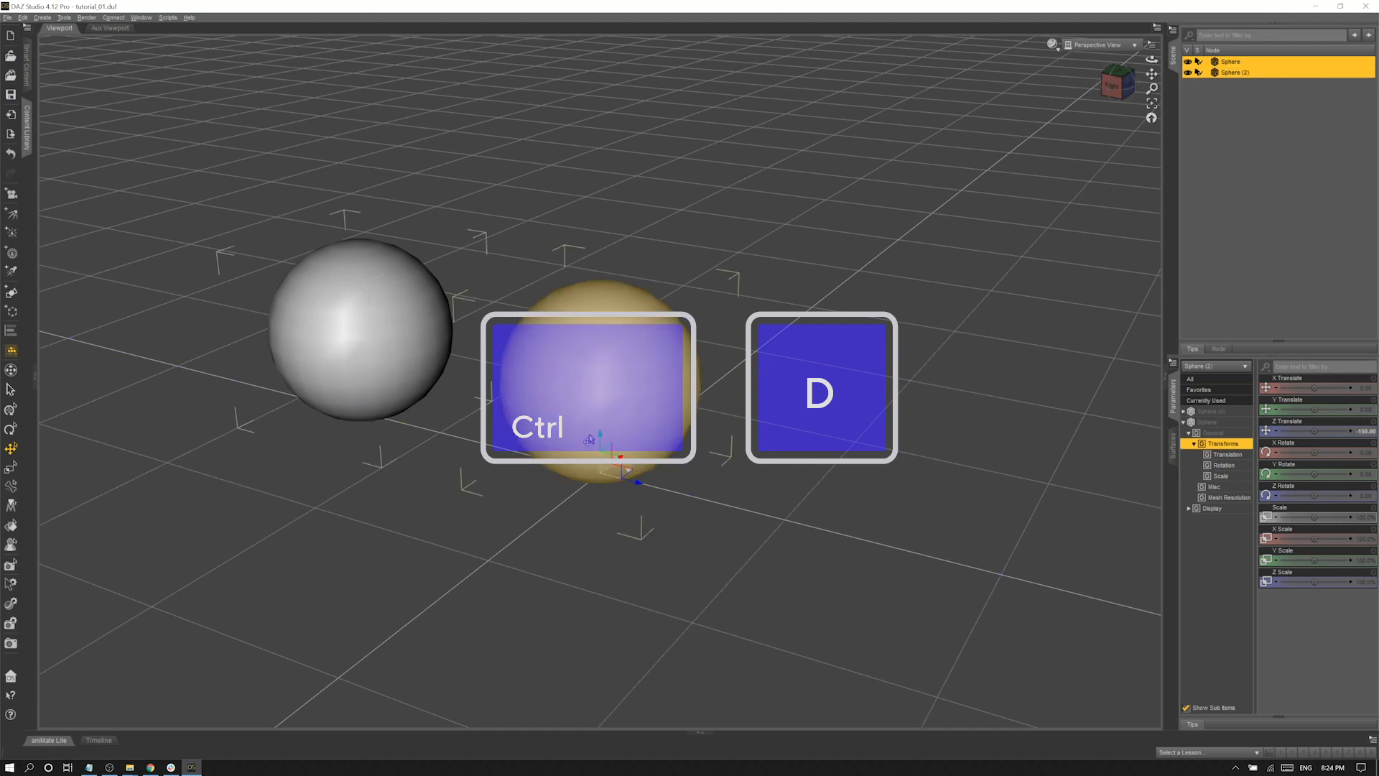
pyautogui.click(602, 477)
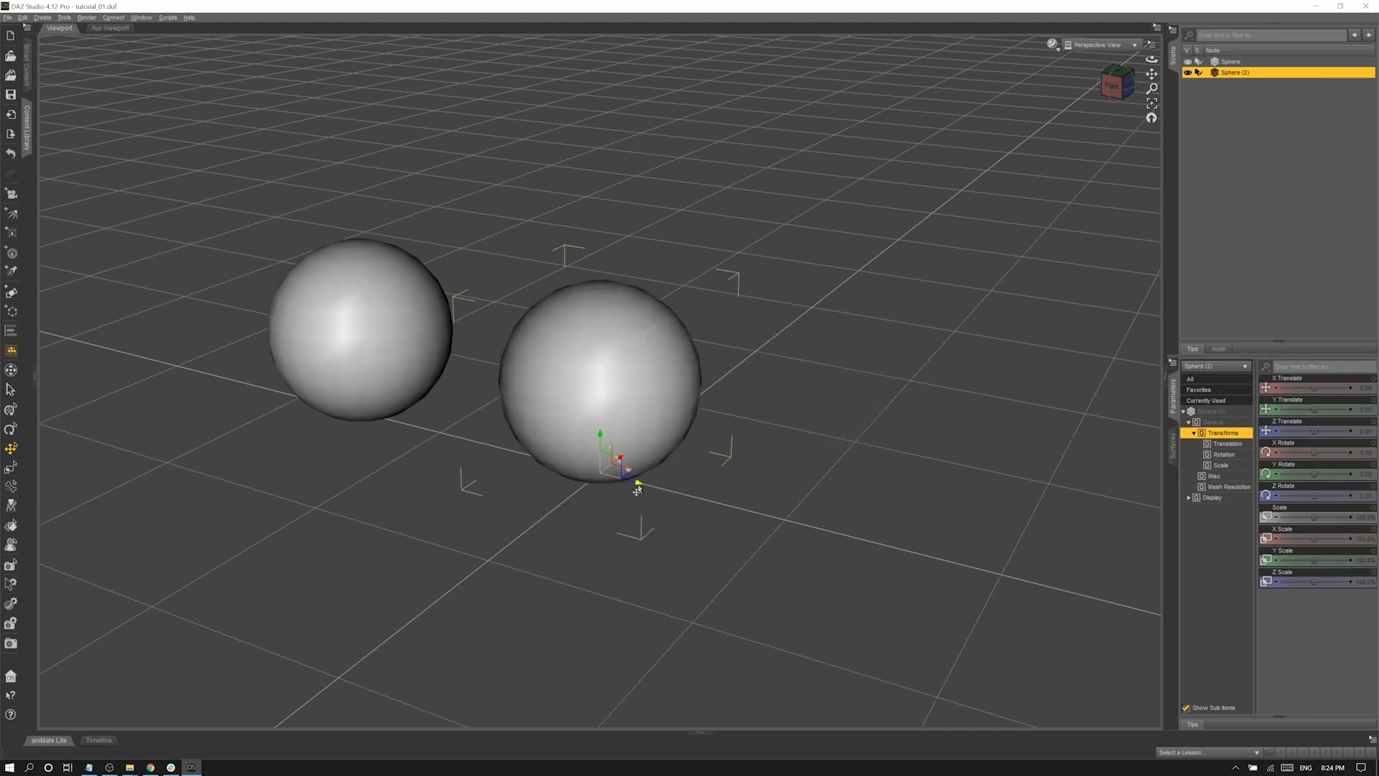
pyautogui.keyDown('ctrl'); pyautogui.click(376, 355); pyautogui.keyUp('ctrl')
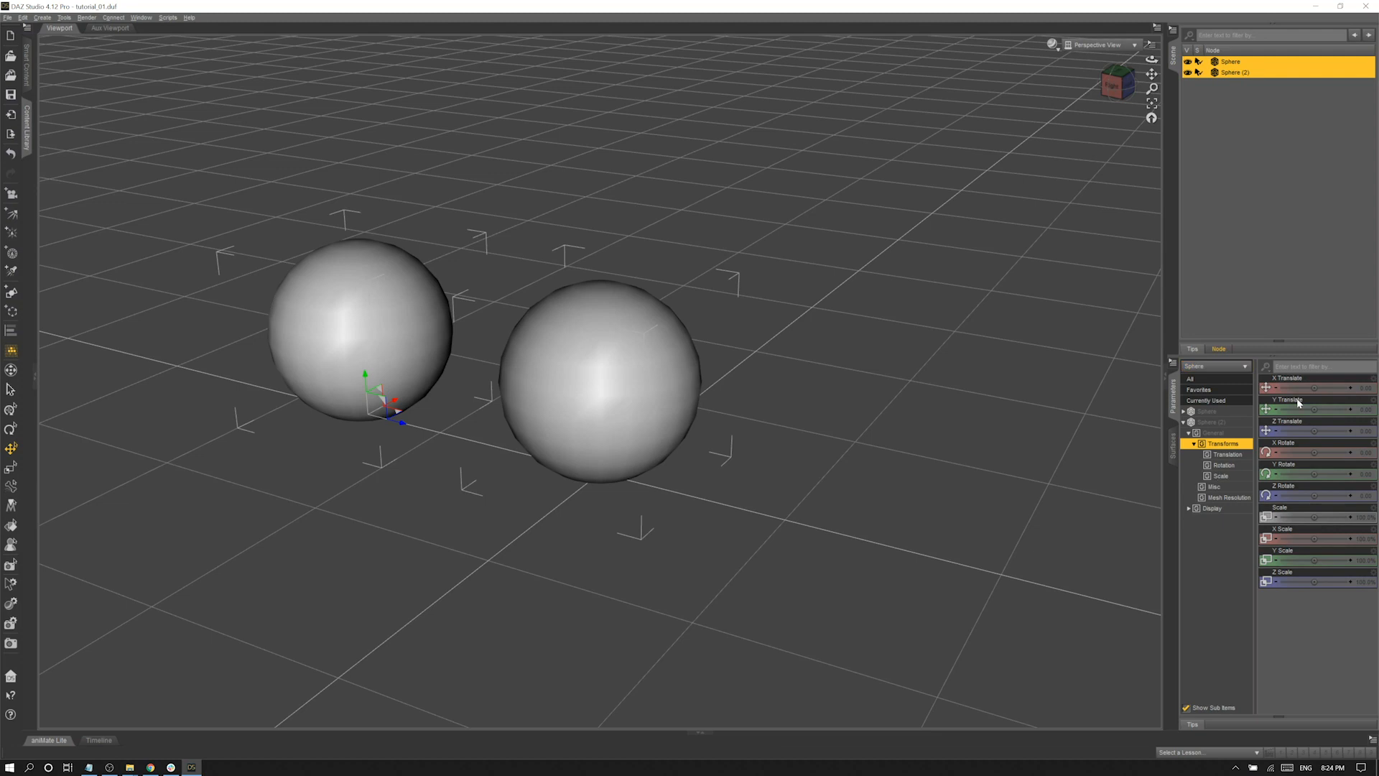
pyautogui.moveTo(1313, 388); pyautogui.dragTo(1300, 388)
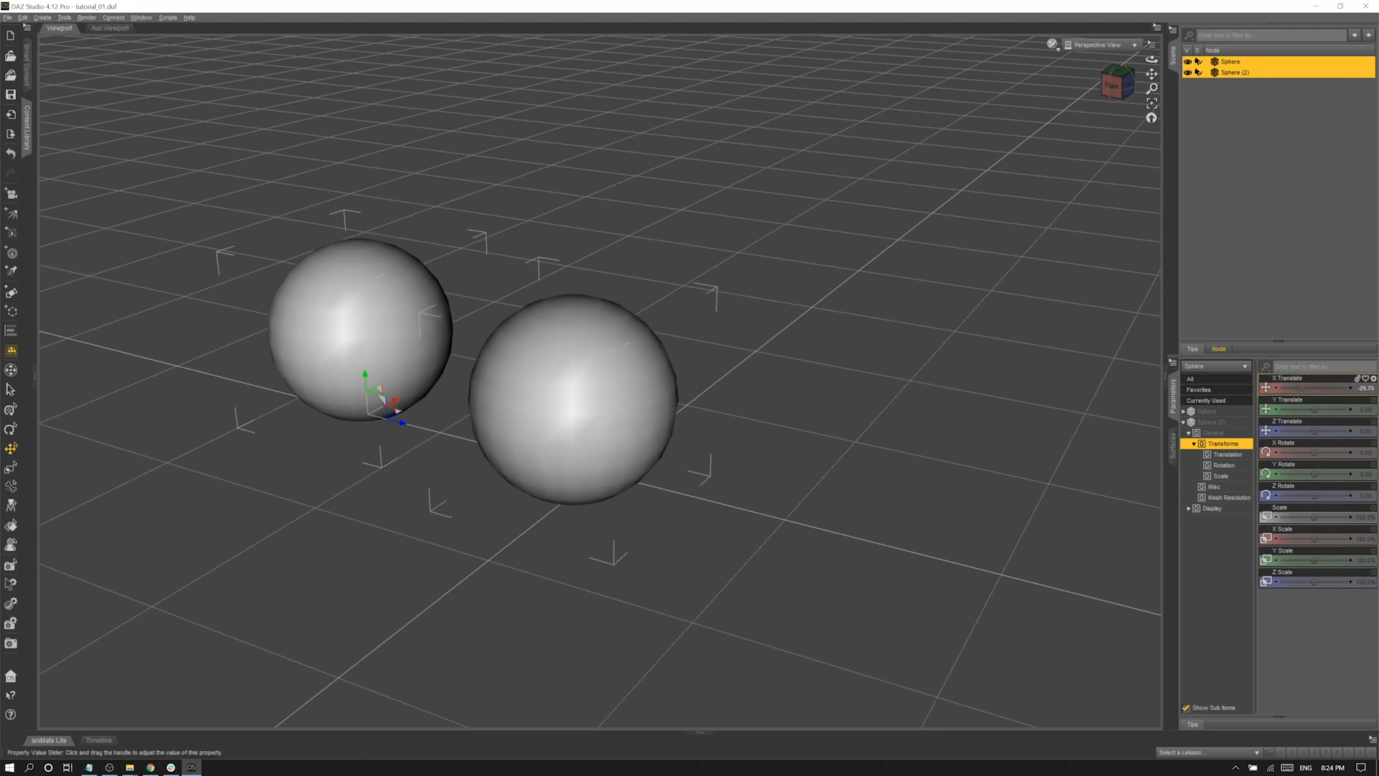
pyautogui.hotkey('ctrl', 'z')
pyautogui.moveTo(1313, 456); pyautogui.dragTo(1318, 456)
pyautogui.hotkey('ctrl', 'z')
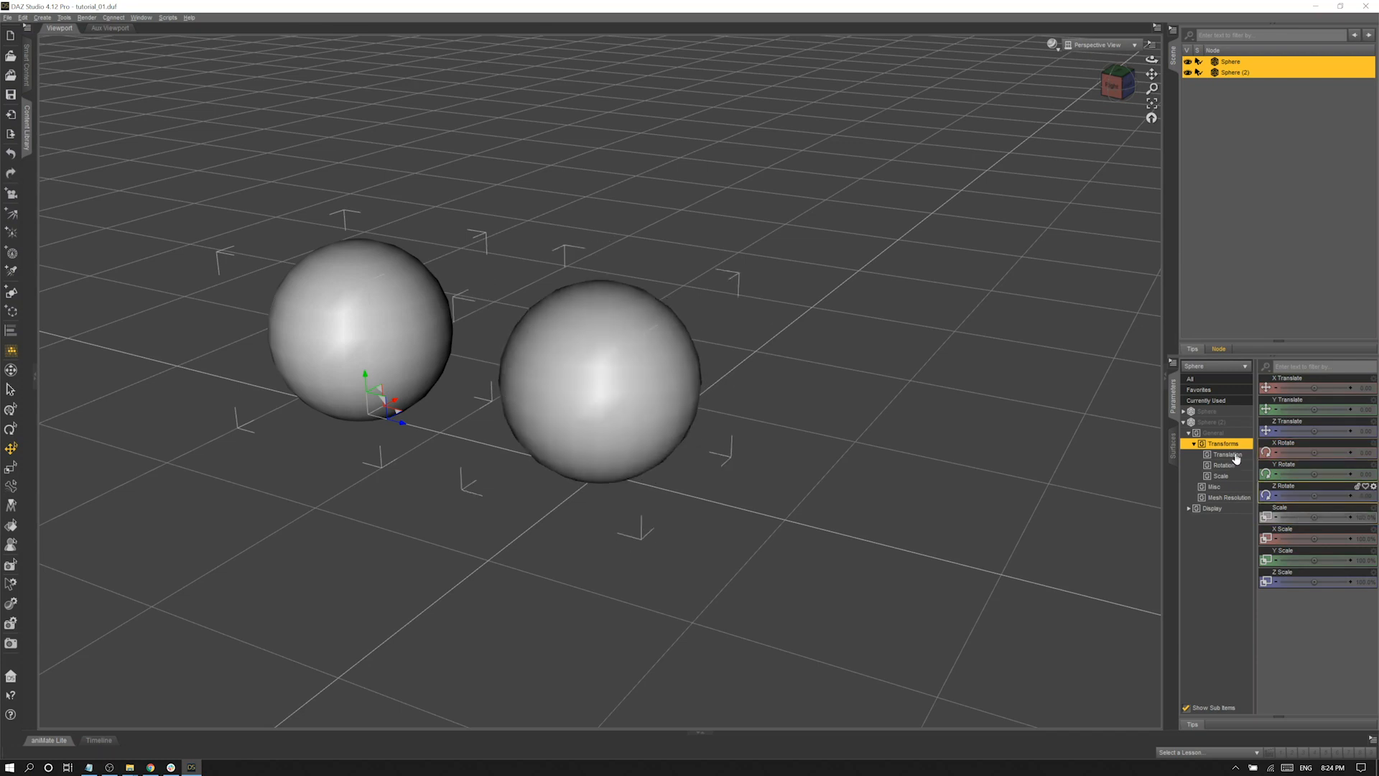
# - Turn off Selectable (in Viewport), try selecting the sphere at the world center in the viewport, and turn the option back on for Sphere (2)
pyautogui.click(1210, 508)
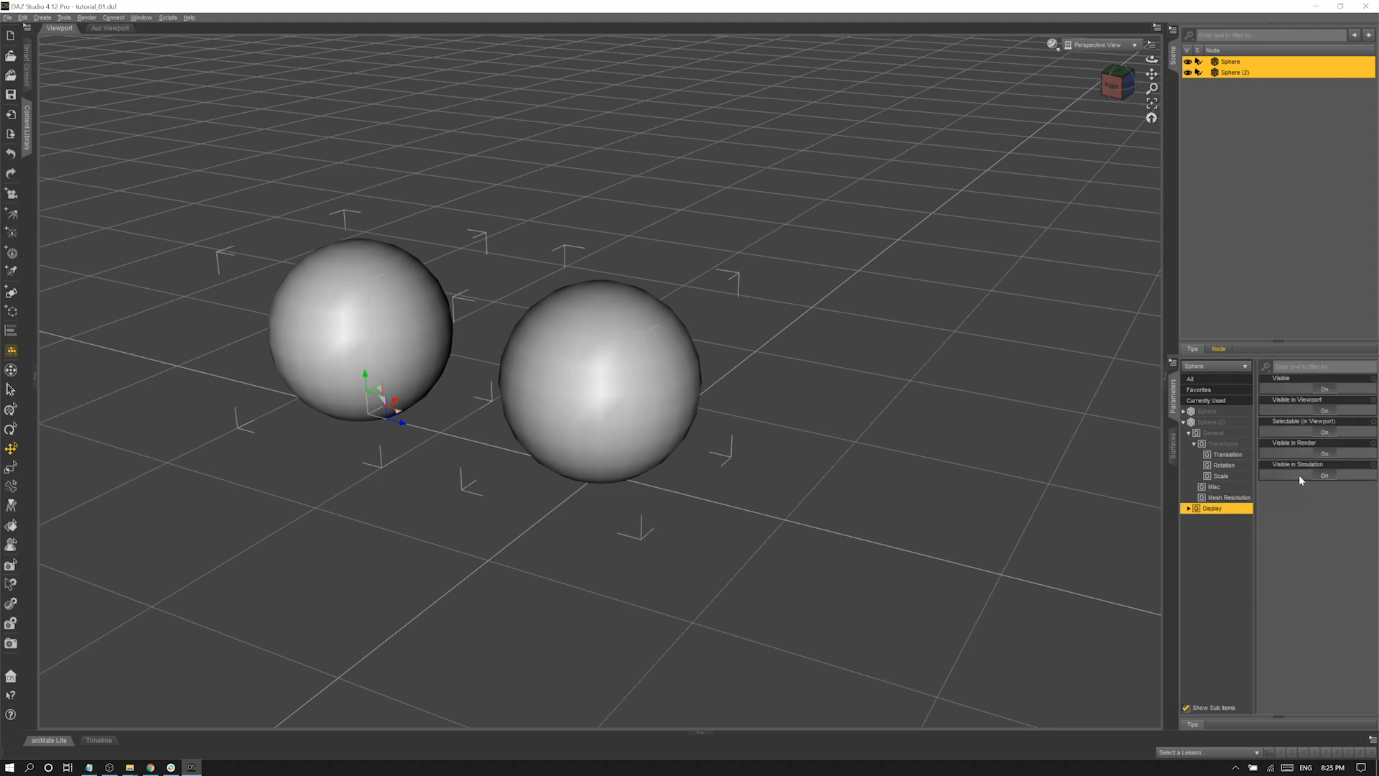
pyautogui.click(1326, 432)
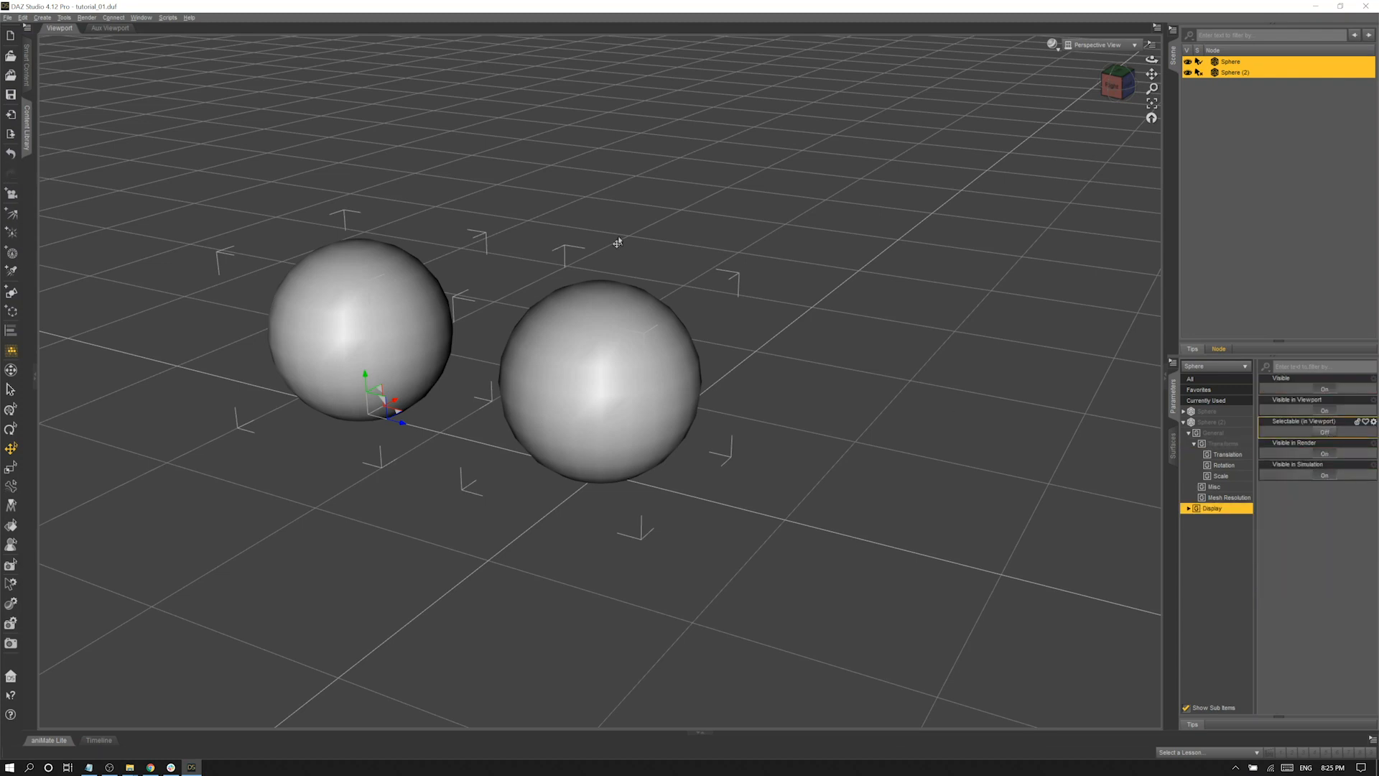
pyautogui.click(634, 378)
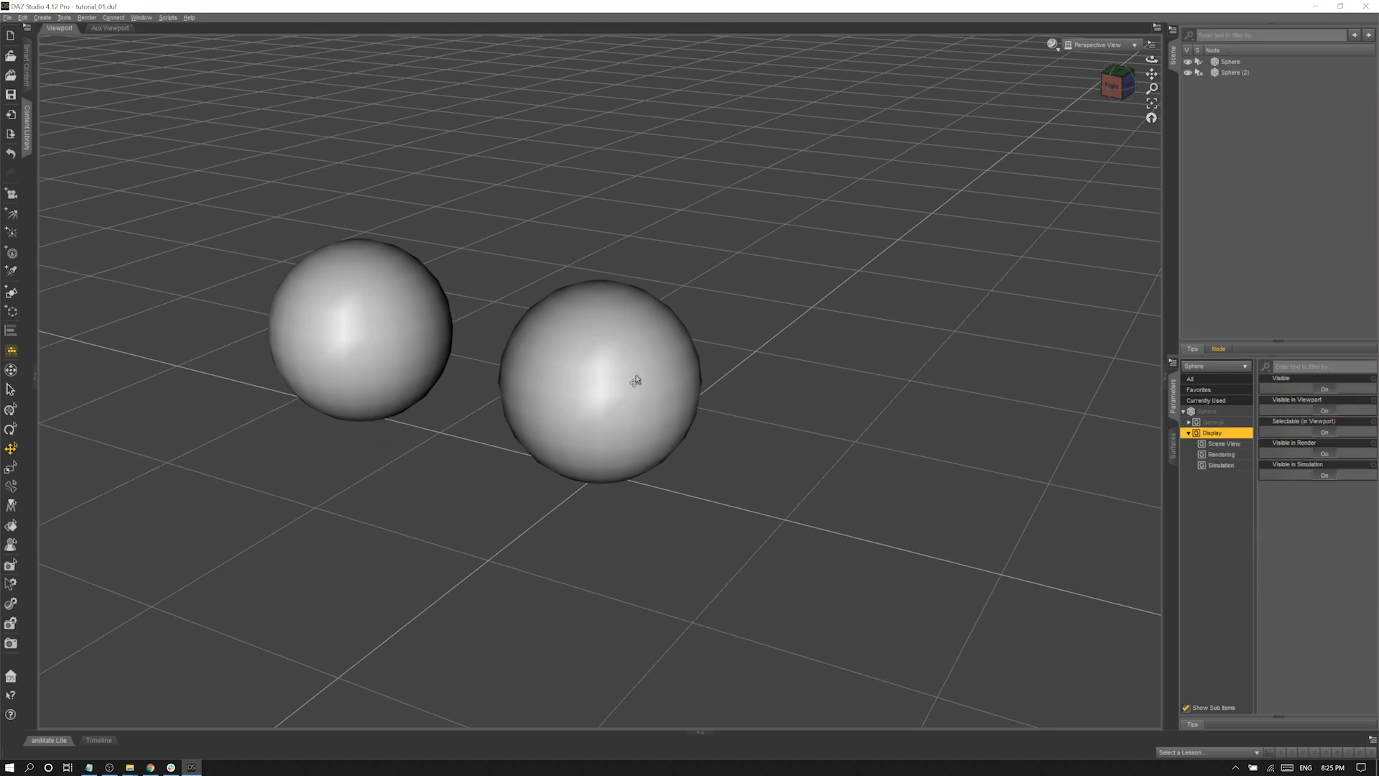
pyautogui.click(1232, 63)
pyautogui.click(1234, 73)
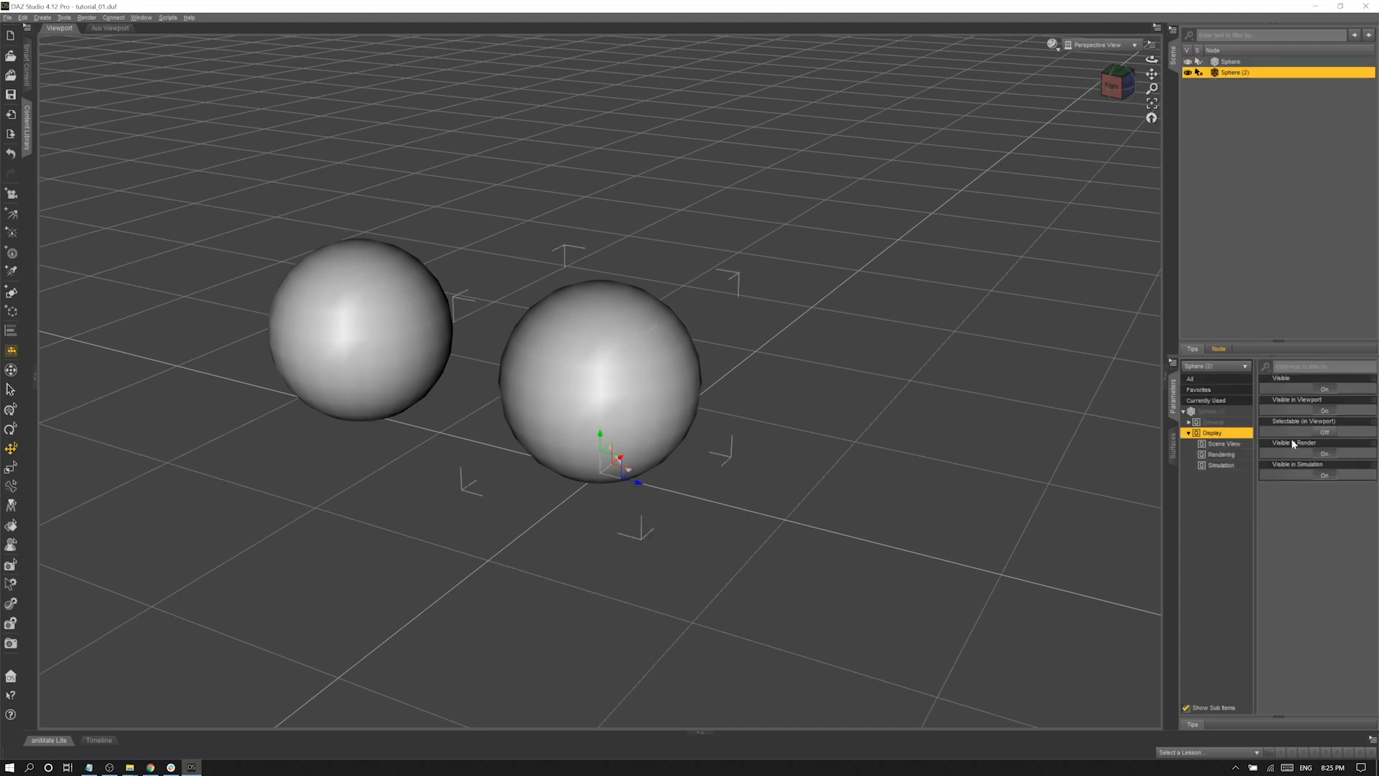
pyautogui.click(1324, 431)
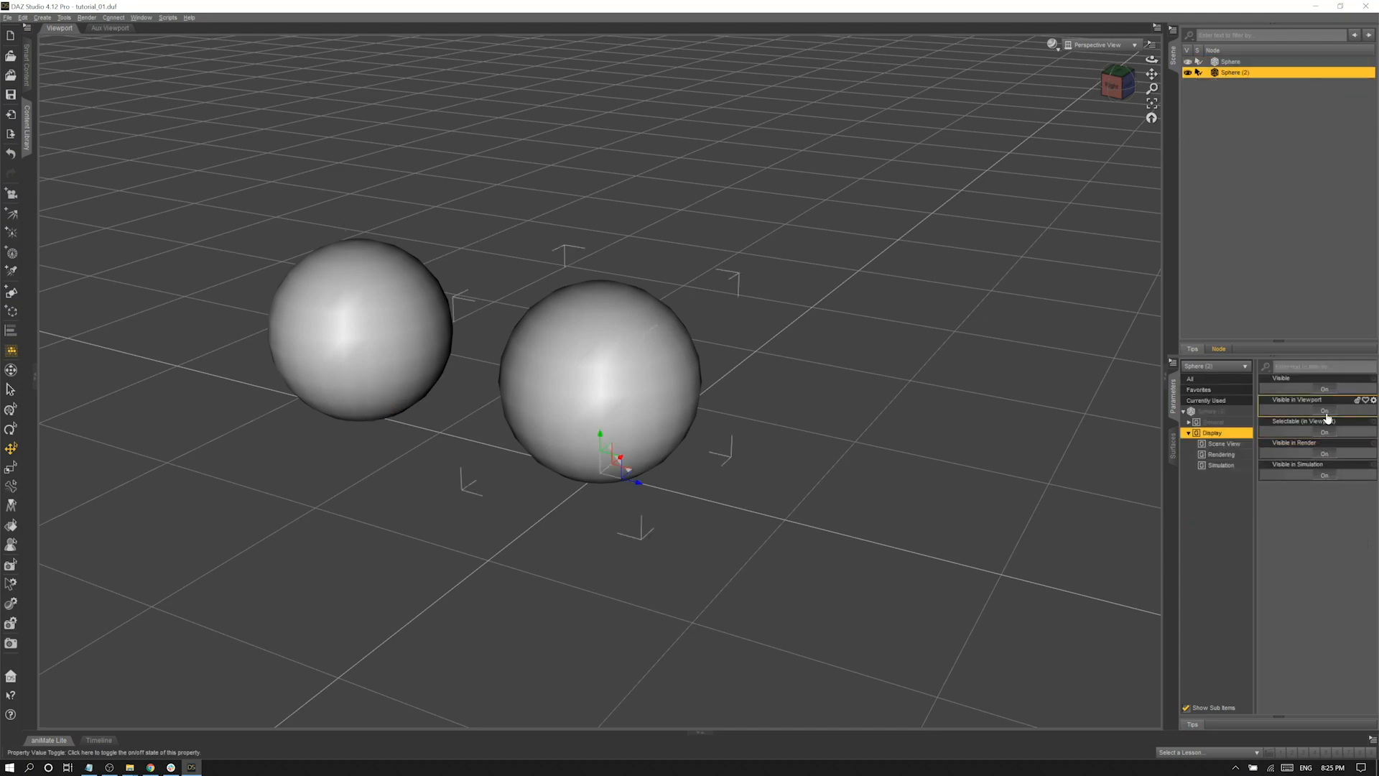
# - Toggle Visible in Viewport and Visible off and back on for Sphere (2), and show all of its parameters
pyautogui.click(1325, 412)
pyautogui.click(1325, 411)
pyautogui.click(1327, 388)
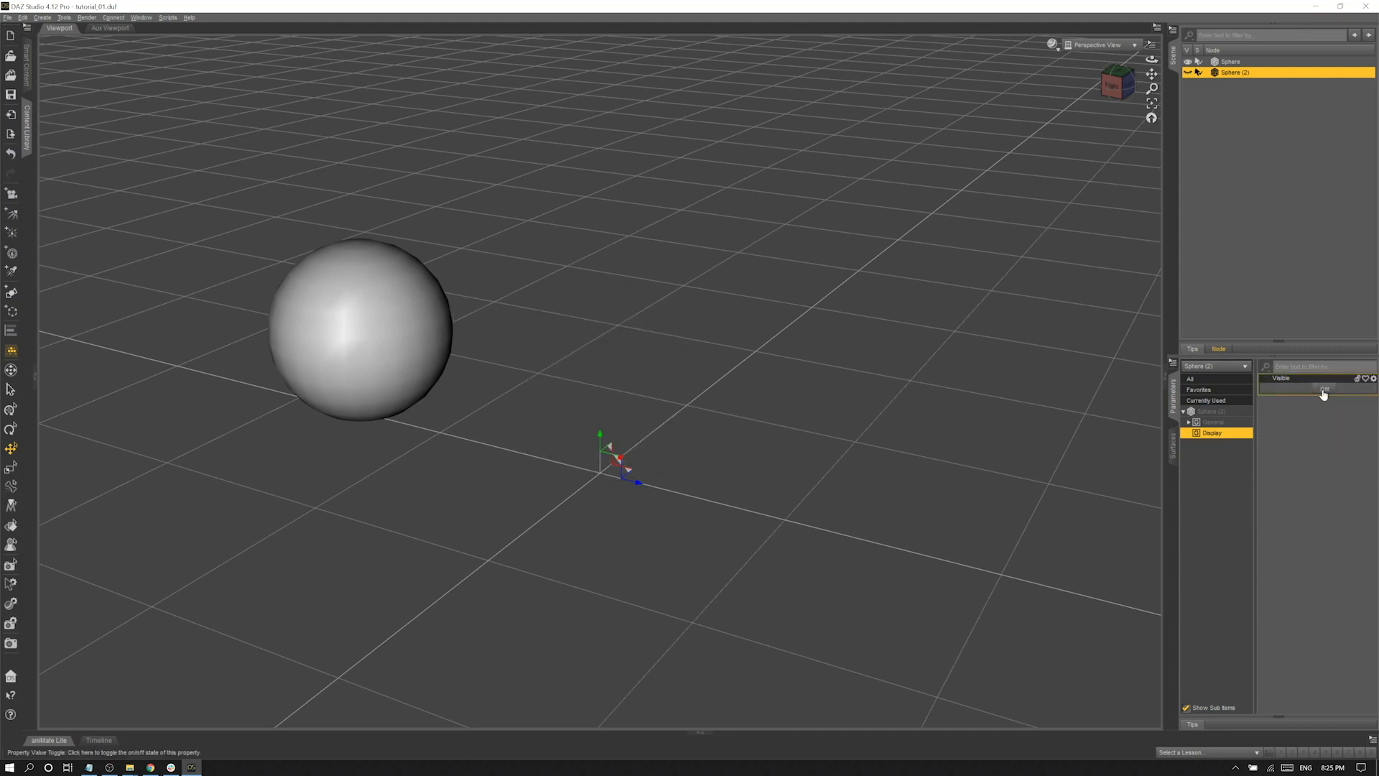
pyautogui.click(1323, 390)
pyautogui.click(1325, 454)
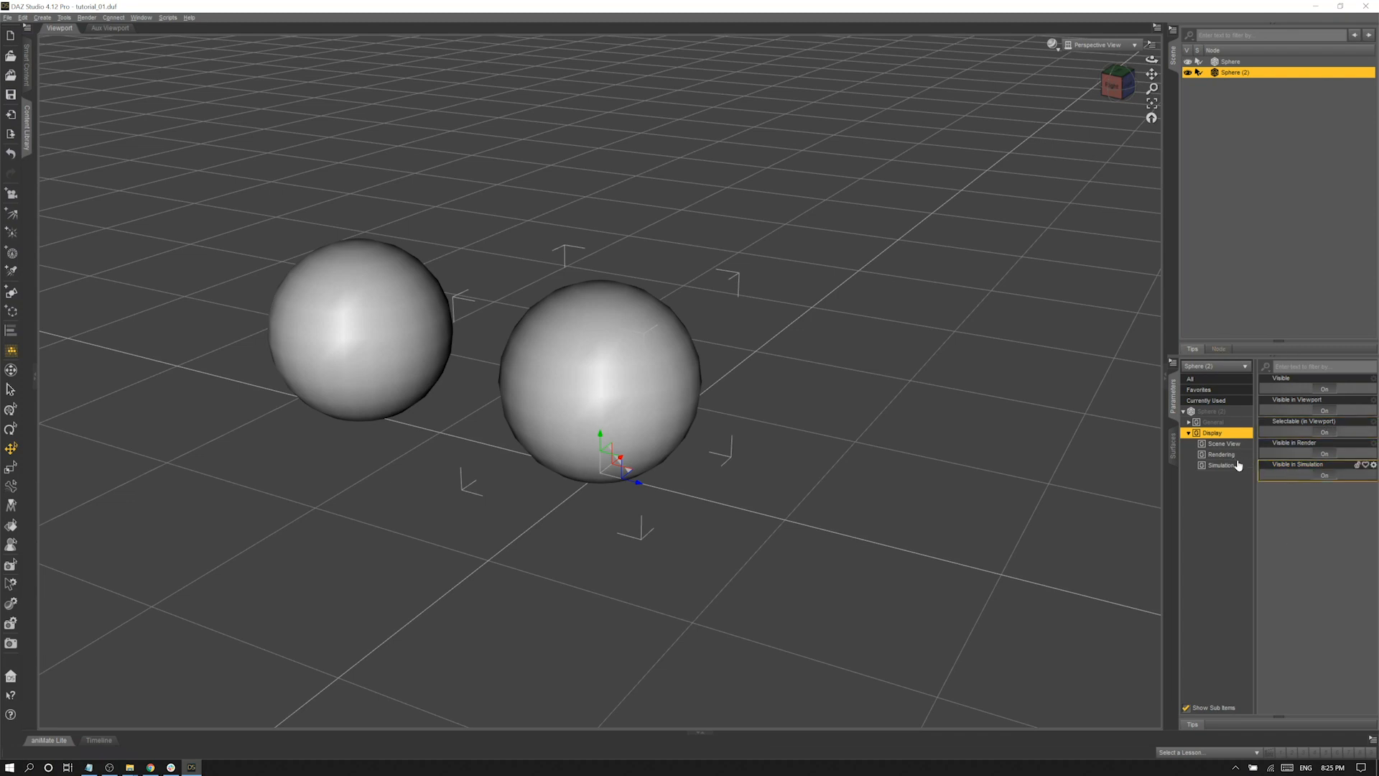
pyautogui.click(1210, 411)
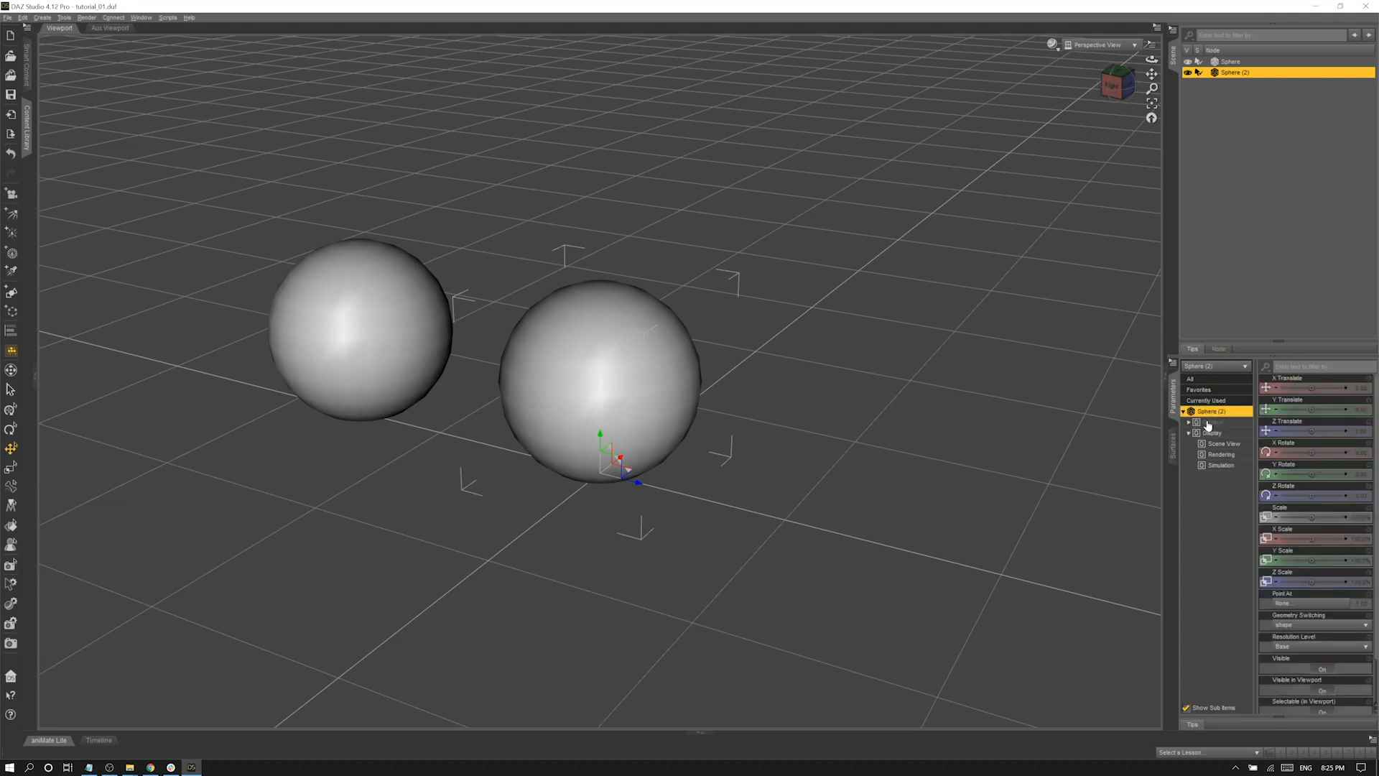
# - Try moving both spheres together with the translate manipulator, and undo the move
pyautogui.keyDown('ctrl'); pyautogui.click(381, 375); pyautogui.keyUp('ctrl')
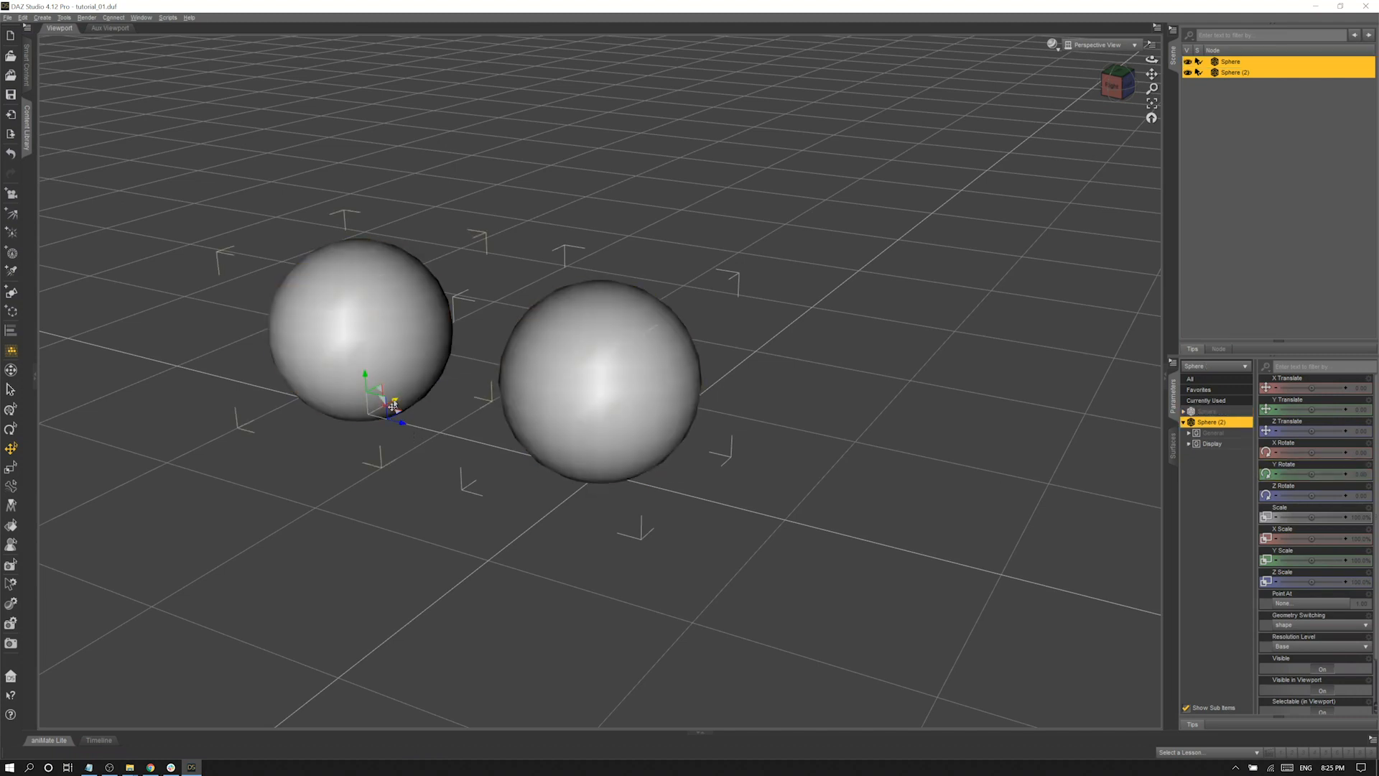
pyautogui.moveTo(392, 405); pyautogui.dragTo(640, 243)
pyautogui.hotkey('ctrl', 'z')
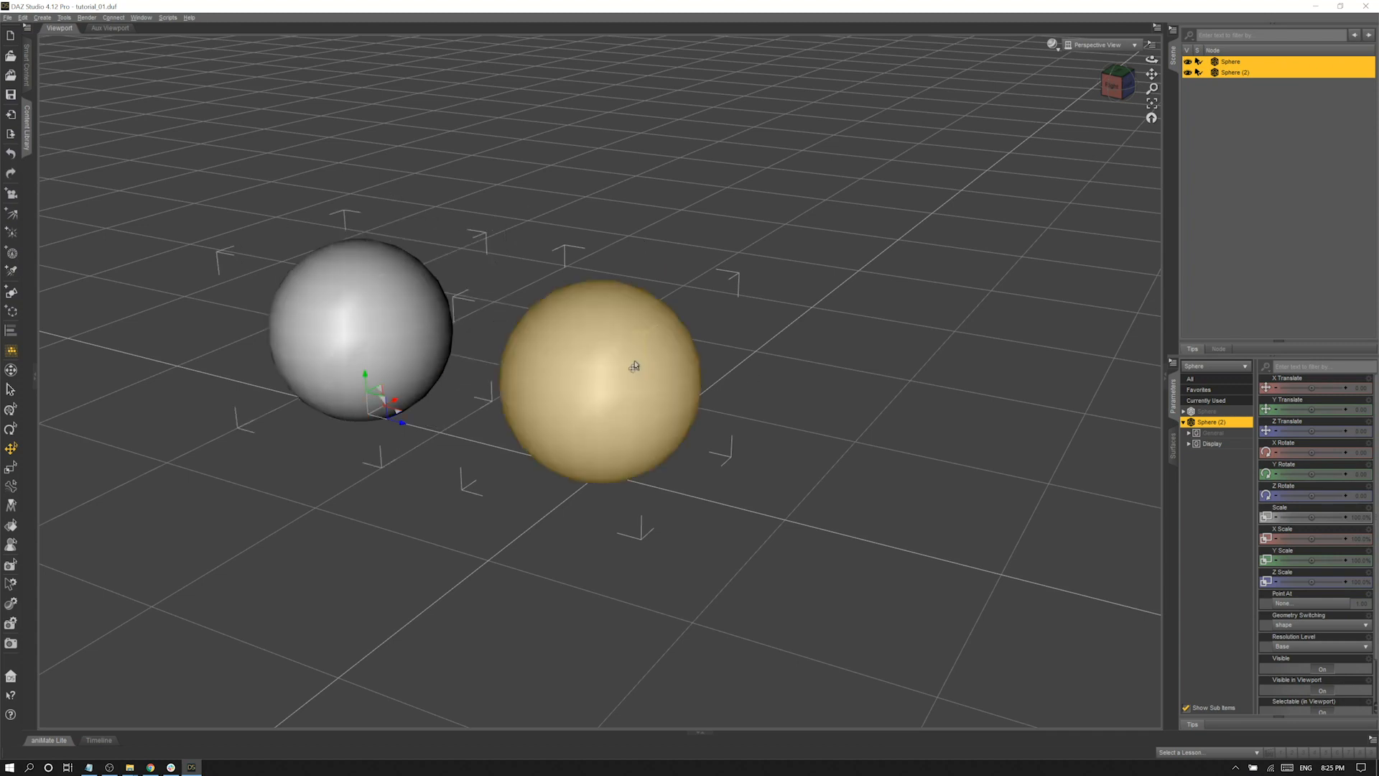
# - Parent Sphere (2) under Sphere in the scene hierarchy
pyautogui.click(1203, 74)
pyautogui.click(1238, 72)
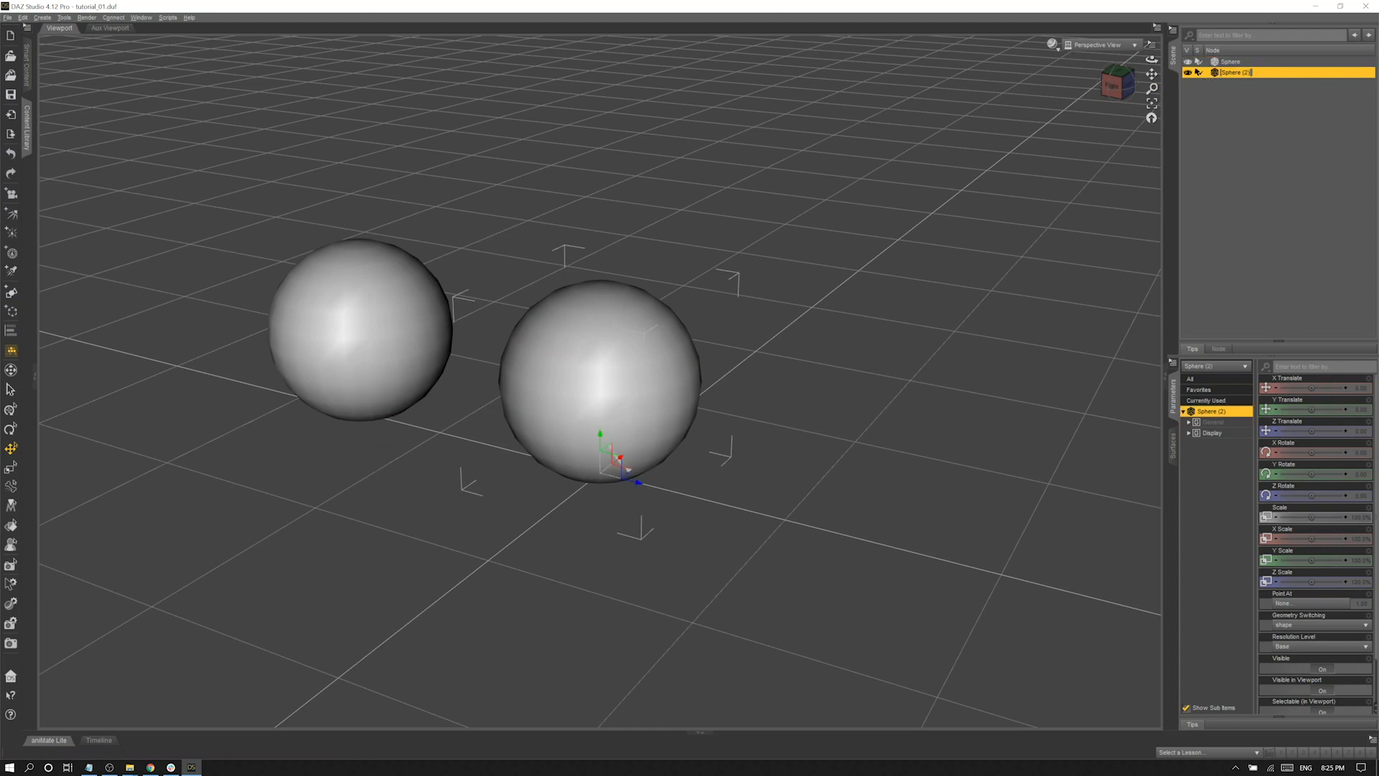
pyautogui.click(1234, 95)
pyautogui.click(1235, 71)
pyautogui.click(1224, 84)
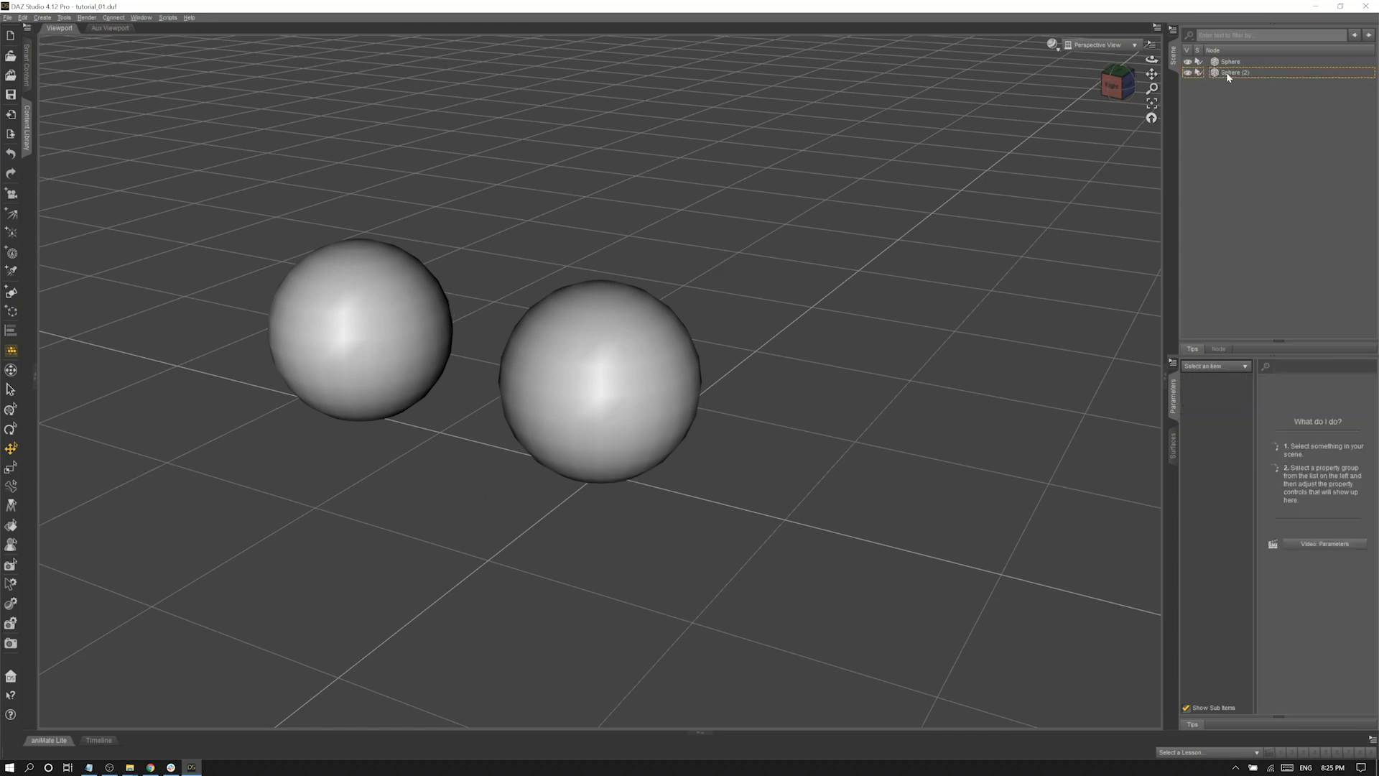
pyautogui.click(1226, 73)
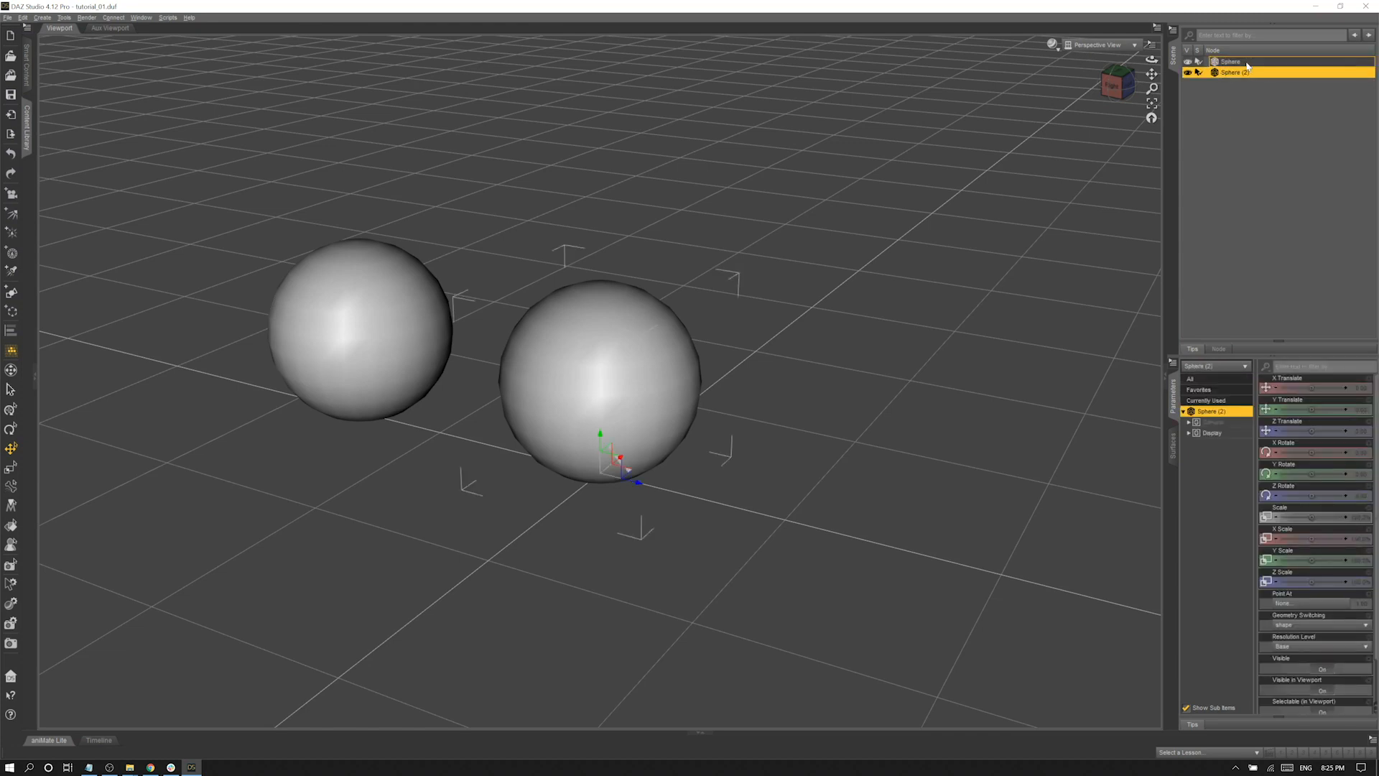
pyautogui.moveTo(1247, 65); pyautogui.dragTo(1241, 65)
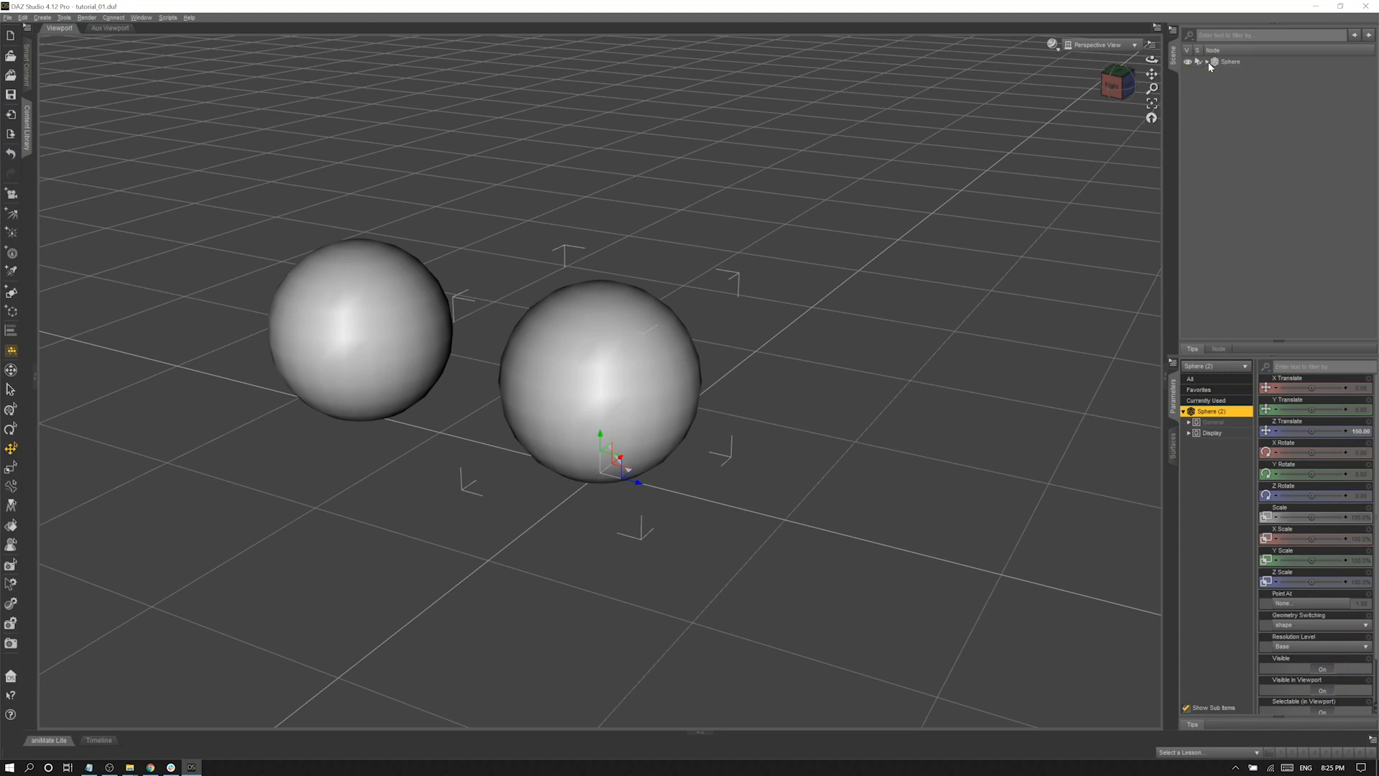
# - Select the parent Sphere, try transforming it together with its child, and undo the changes
pyautogui.click(1232, 63)
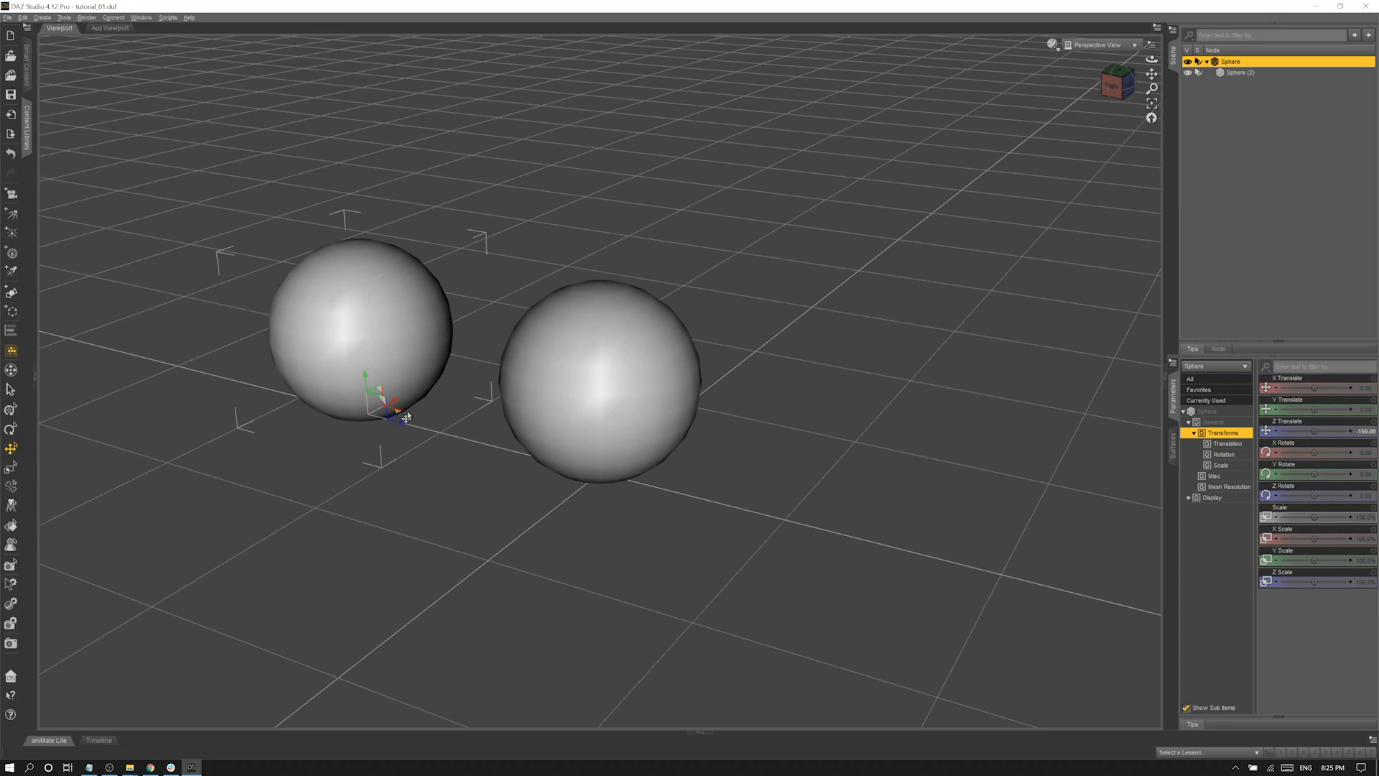
pyautogui.hotkey('ctrl', 'z')
pyautogui.hotkey('ctrl', 'z')
pyautogui.hotkey('ctrl', 'z')
pyautogui.hotkey('ctrl', 'z')
# - Move Sphere (2) out of its parent to the root level of the scene hierarchy, and select Sphere
pyautogui.click(1232, 74)
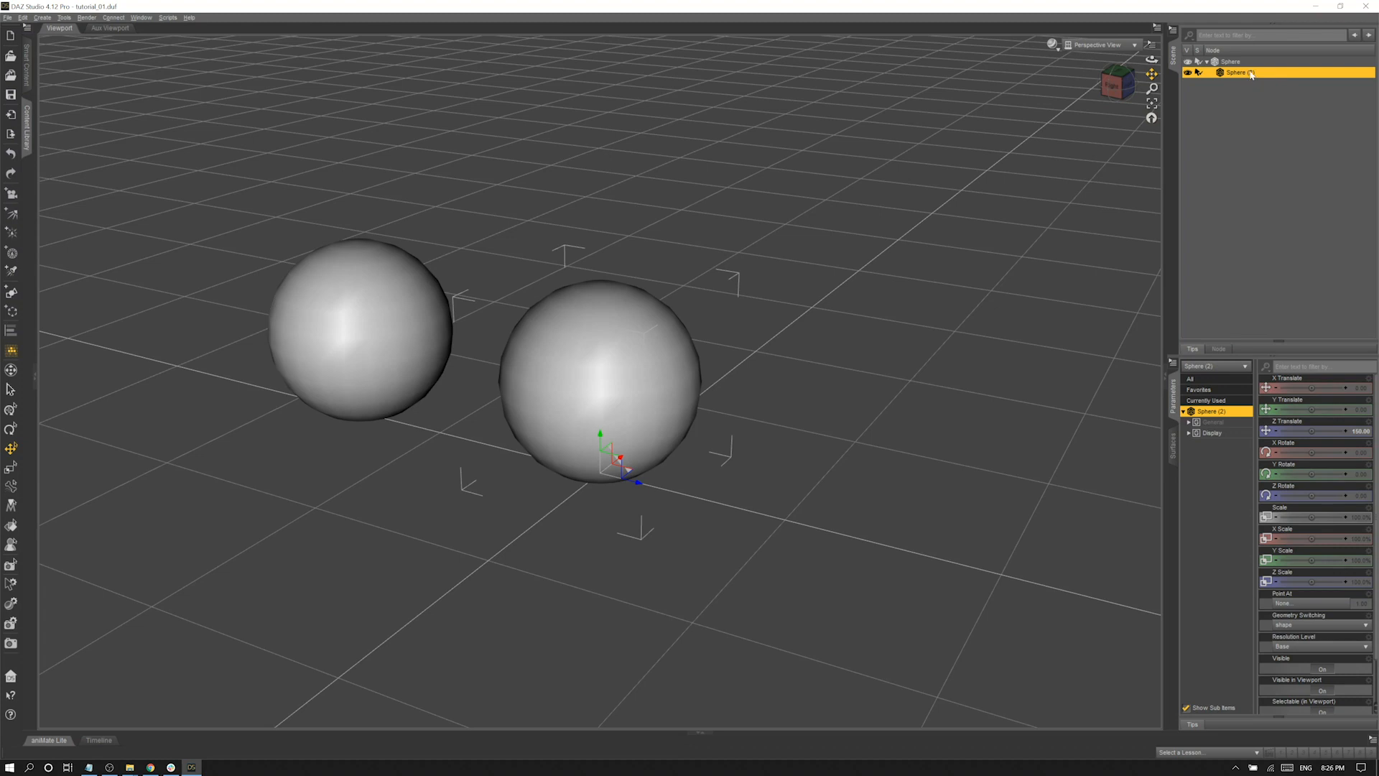
pyautogui.moveTo(1250, 74); pyautogui.dragTo(1224, 157)
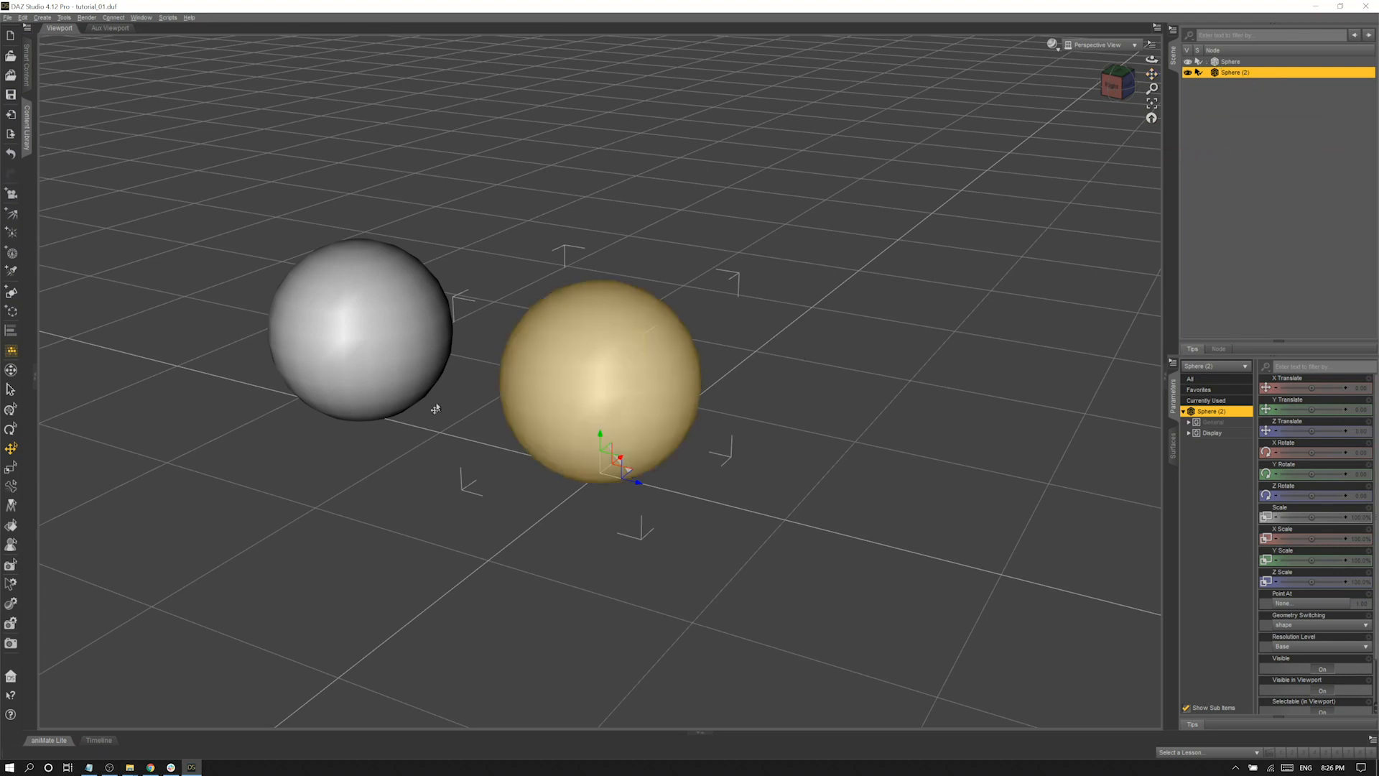
pyautogui.click(390, 363)
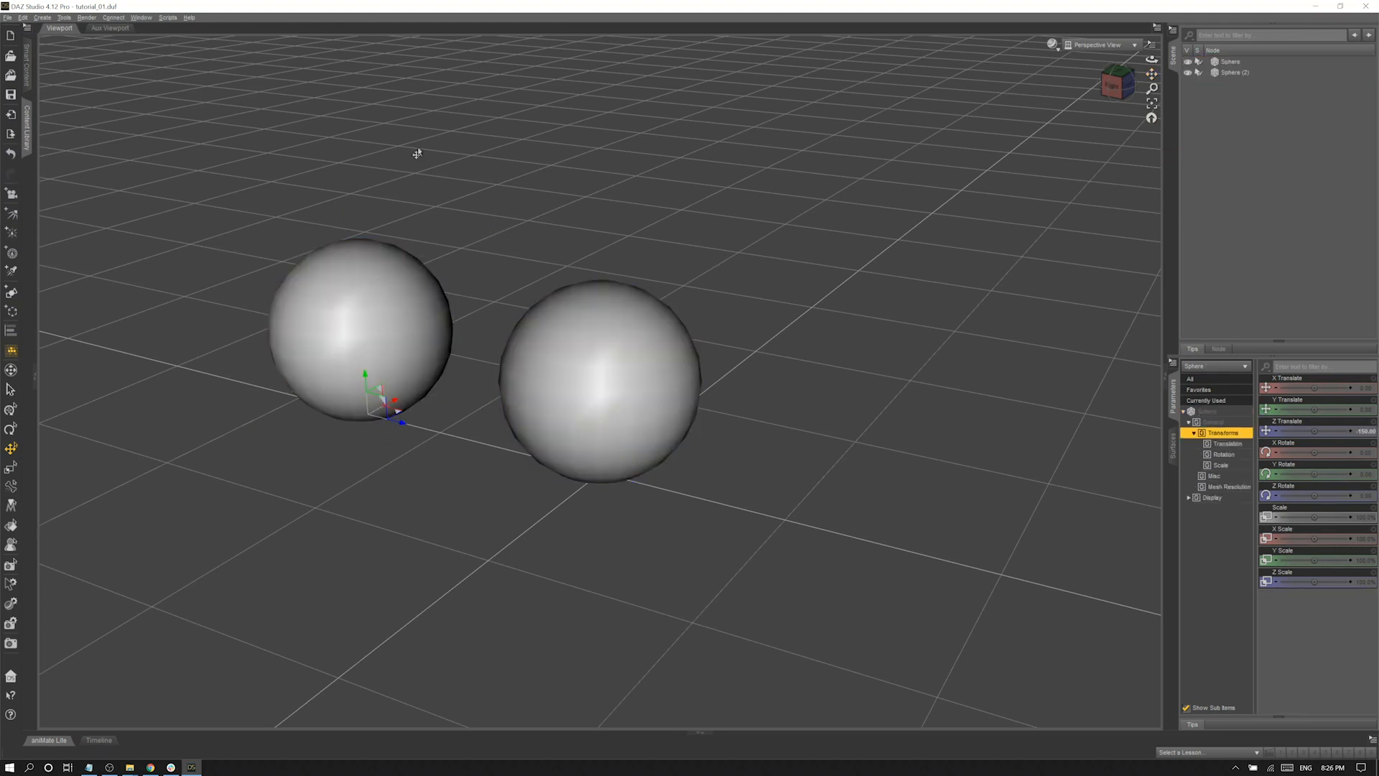
# - Open the Tool Settings pane and dock it in the same group as the Scene pane
pyautogui.click(140, 17)
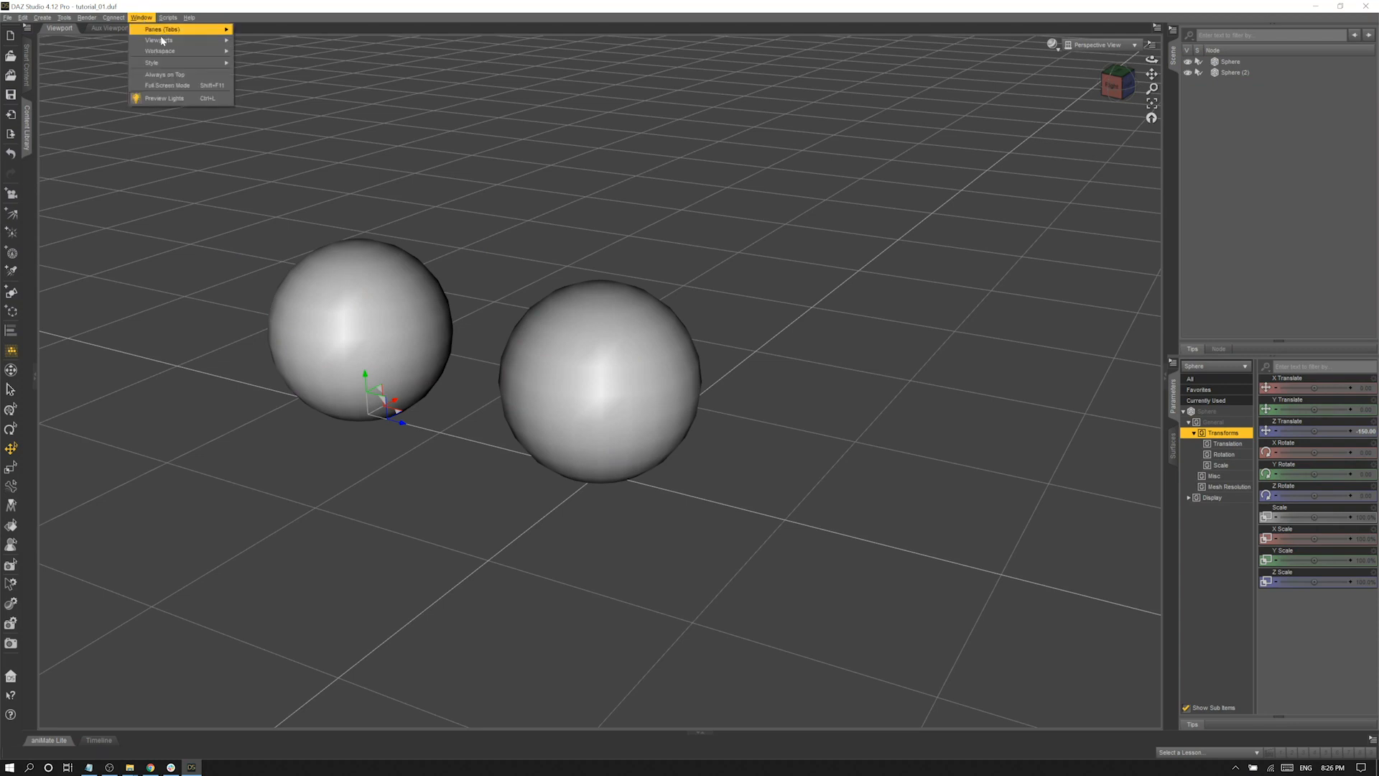
pyautogui.moveTo(178, 30)
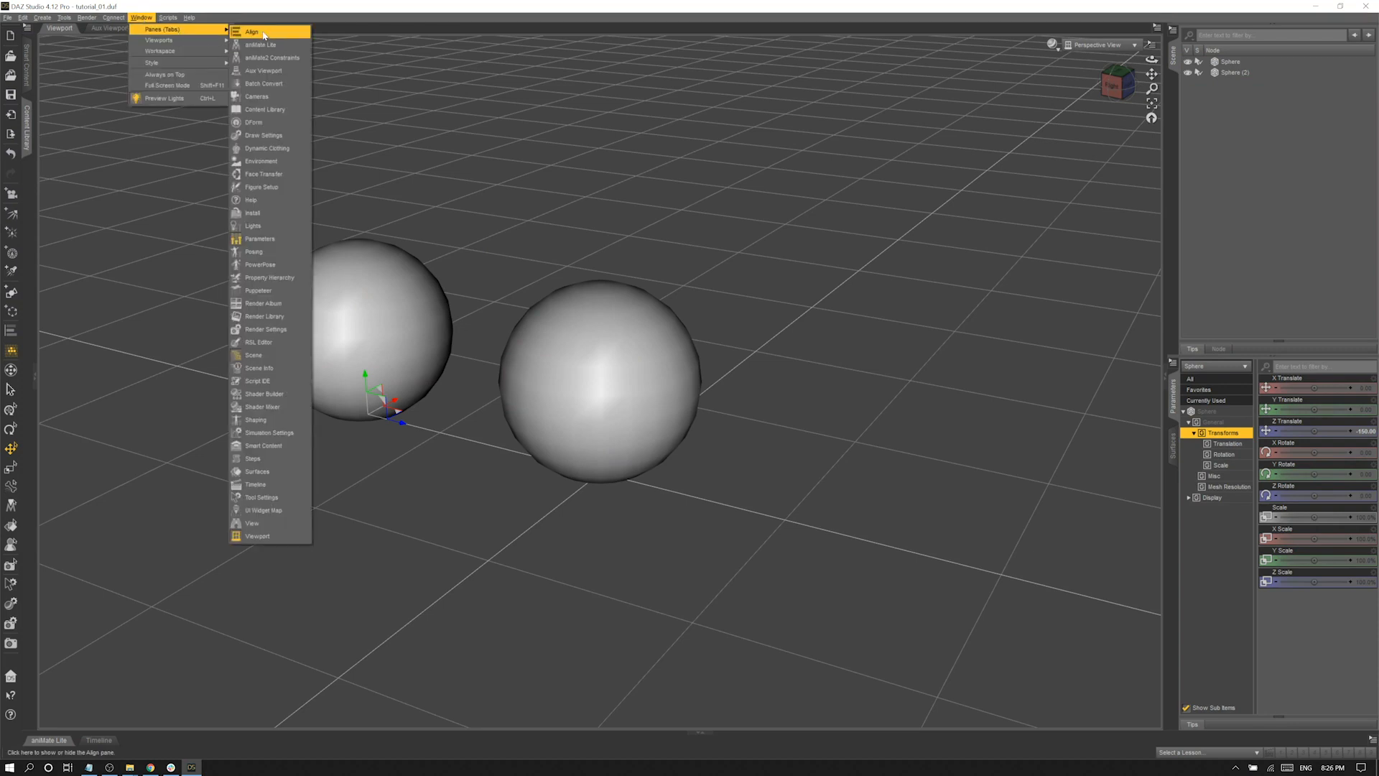
pyautogui.click(274, 497)
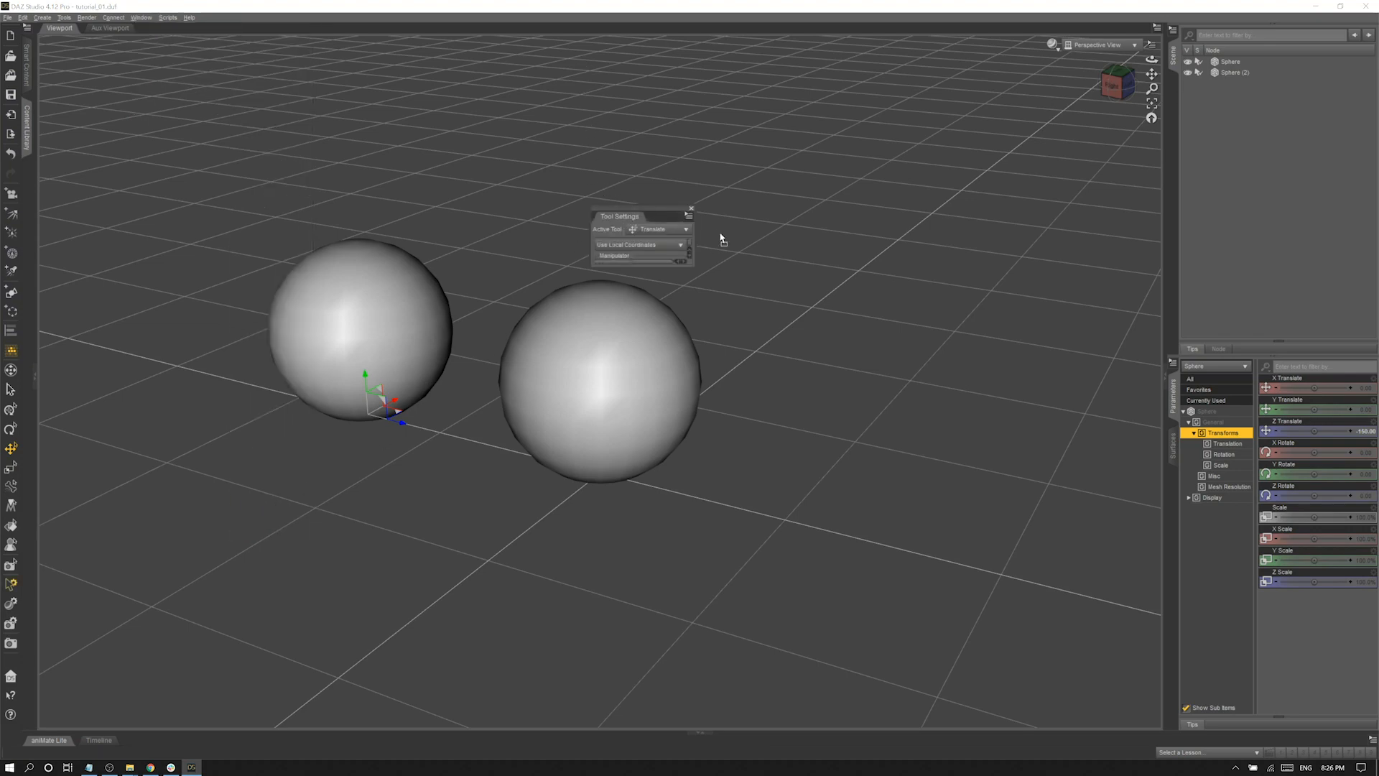
pyautogui.moveTo(1175, 112); pyautogui.dragTo(1176, 109)
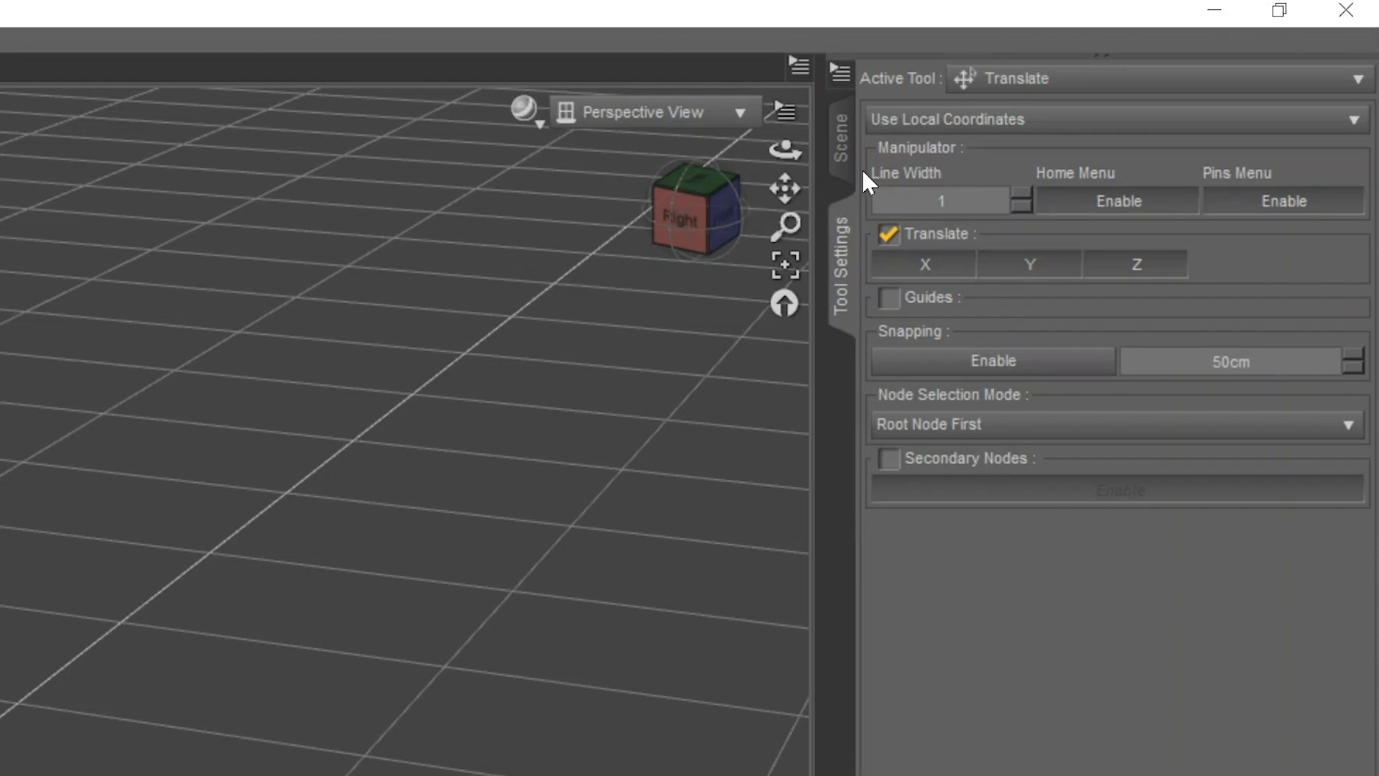
# - Set the active tool to Universal and toggle its Secondary Nodes option off and back on
pyautogui.click(1032, 85)
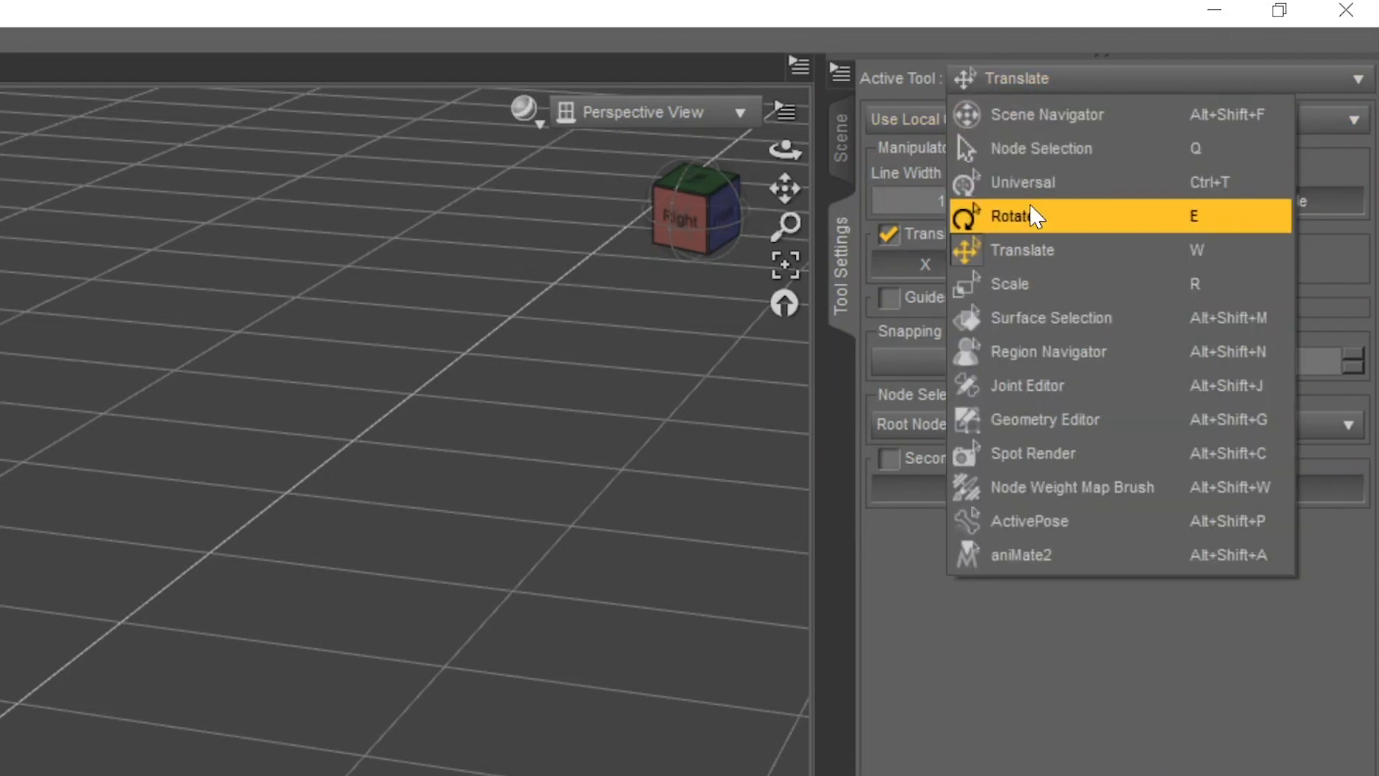
pyautogui.click(1042, 188)
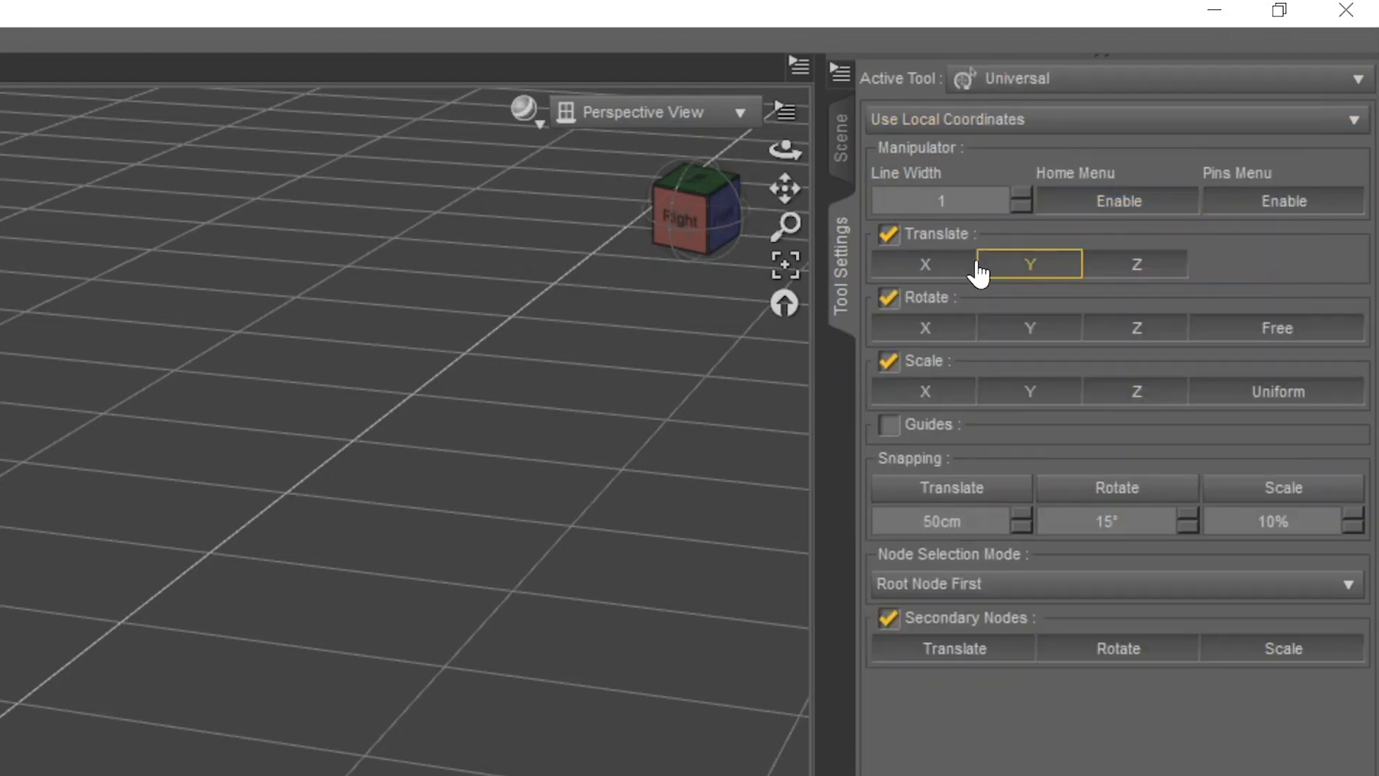
pyautogui.click(1016, 85)
pyautogui.click(1020, 186)
pyautogui.click(888, 622)
pyautogui.click(887, 622)
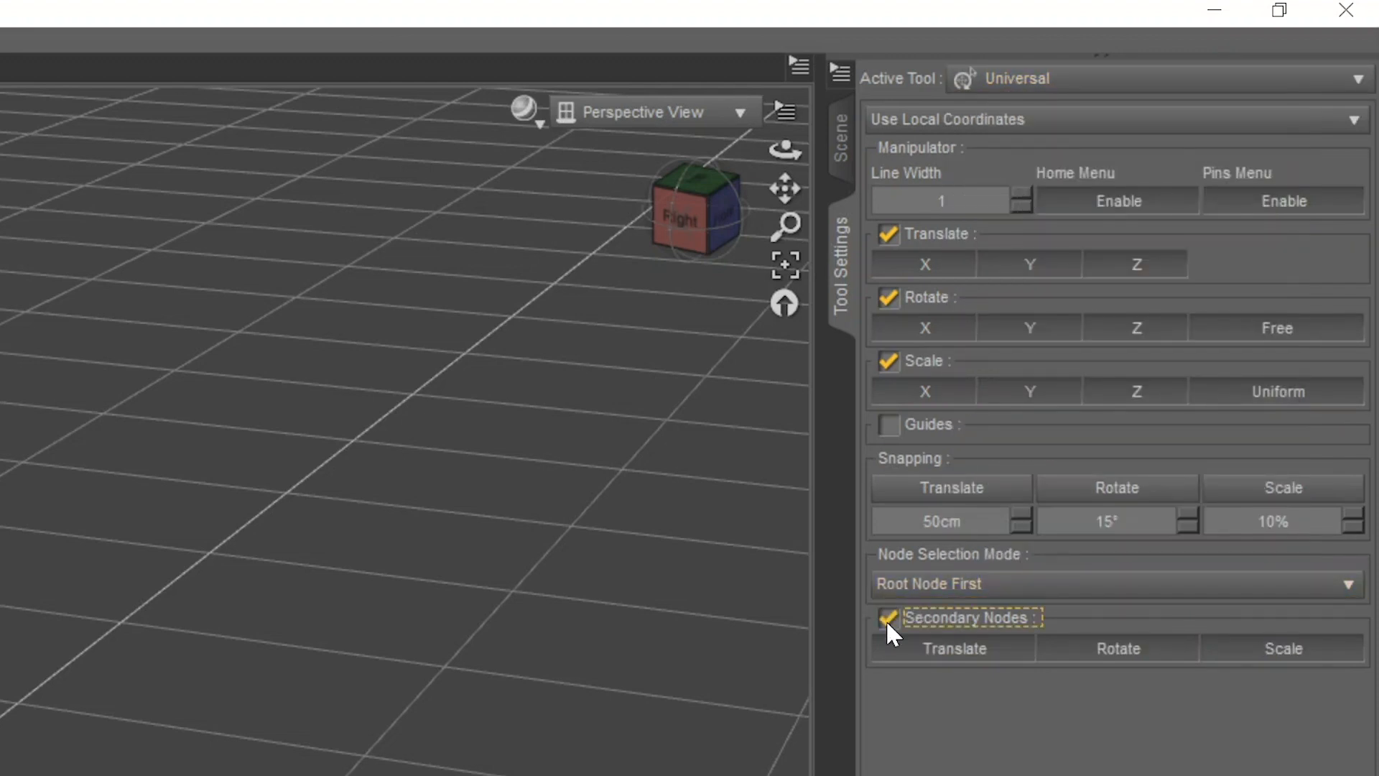
# - Enable the Secondary Nodes option for the Rotate, Translate and Scale tools in turn
pyautogui.click(1083, 83)
pyautogui.click(1065, 214)
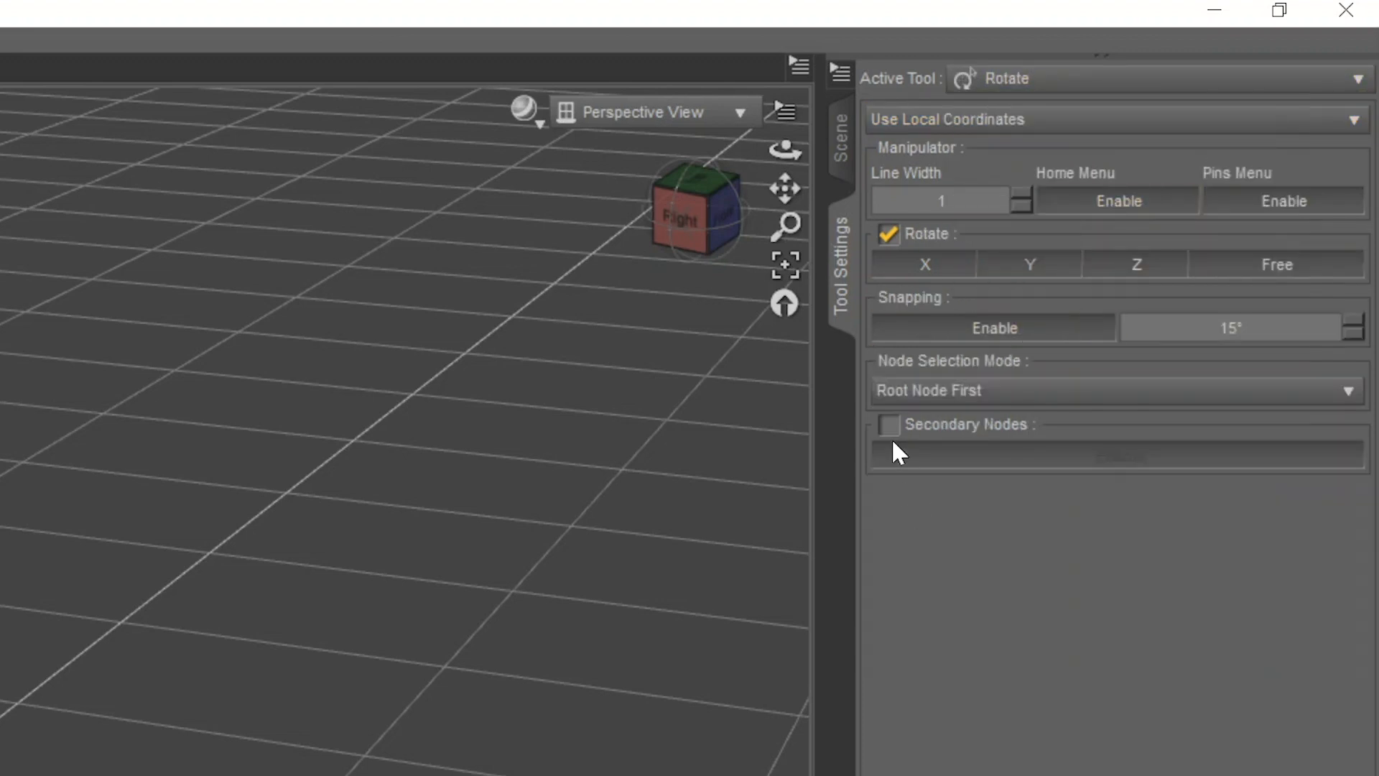
pyautogui.click(1107, 90)
pyautogui.click(1031, 260)
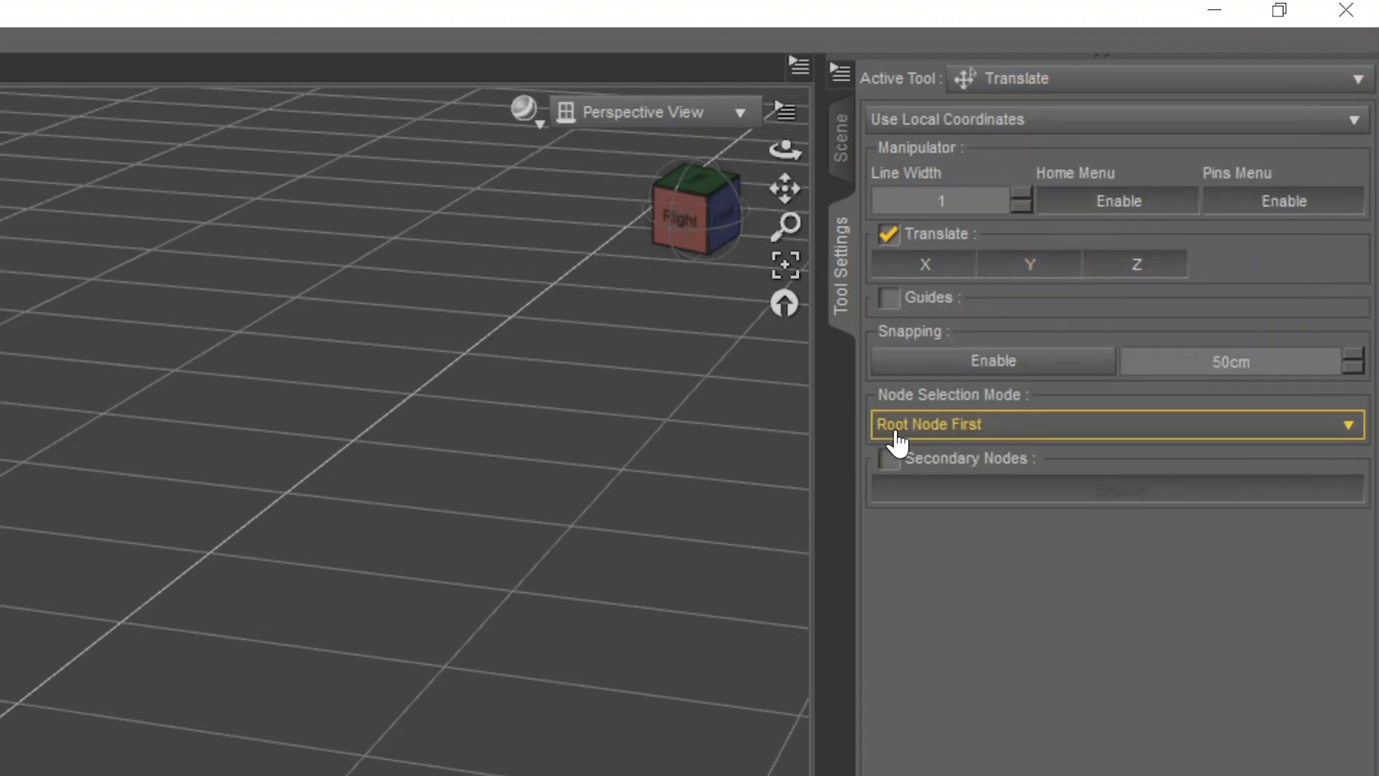
pyautogui.click(1068, 82)
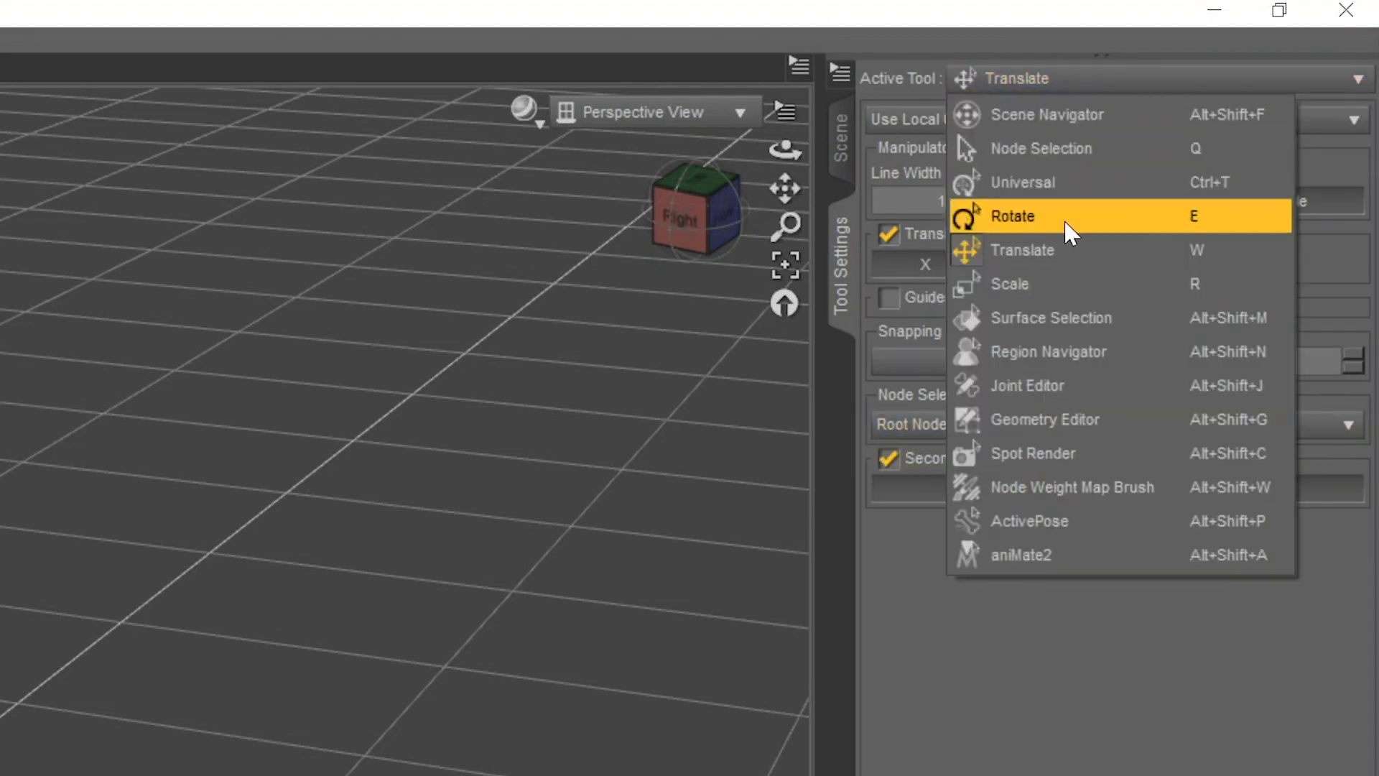
pyautogui.click(1046, 283)
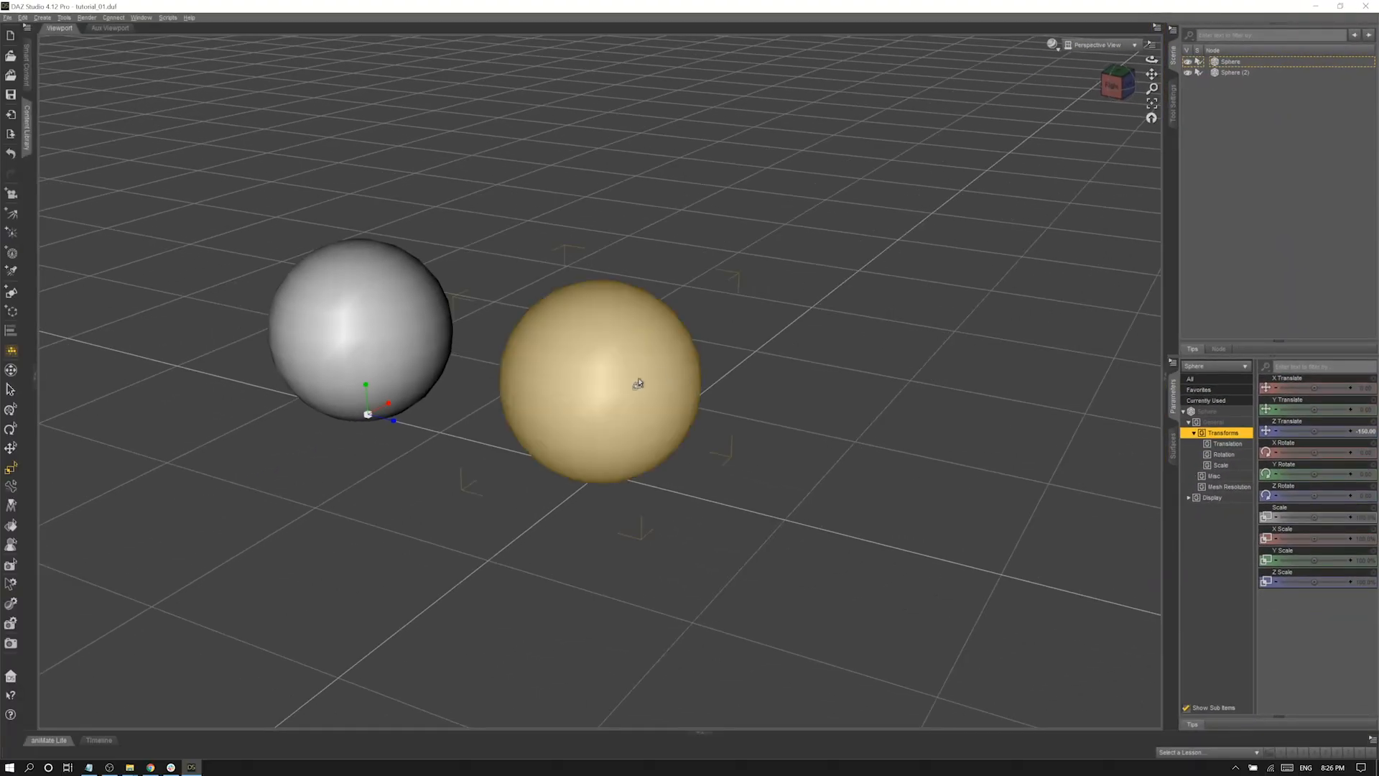
# - Select Sphere and Sphere (2), try scaling, rotating and translating them together, and undo each change
pyautogui.click(470, 465)
pyautogui.keyDown('ctrl'); pyautogui.click(177, 453); pyautogui.keyUp('ctrl')
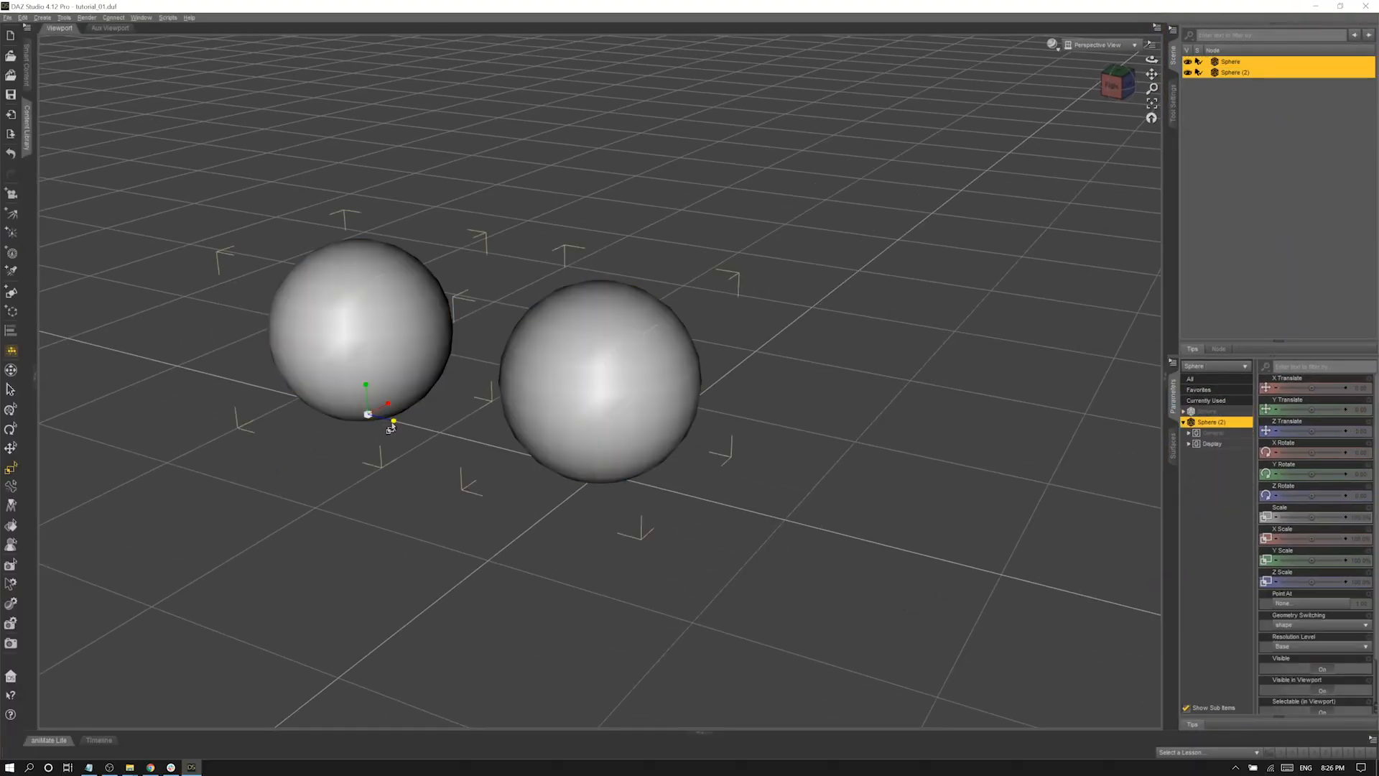
pyautogui.moveTo(393, 424); pyautogui.dragTo(637, 373)
pyautogui.hotkey('ctrl', 'z')
pyautogui.hotkey('ctrl', 'alt', 'r')
pyautogui.hotkey('ctrl', 'z')
pyautogui.hotkey('ctrl', 'alt', 't')
pyautogui.hotkey('ctrl', 'z')
# - Select Sphere (2), add Sphere to the selection, try moving both with the Translate tool, and undo the move
pyautogui.click(691, 363)
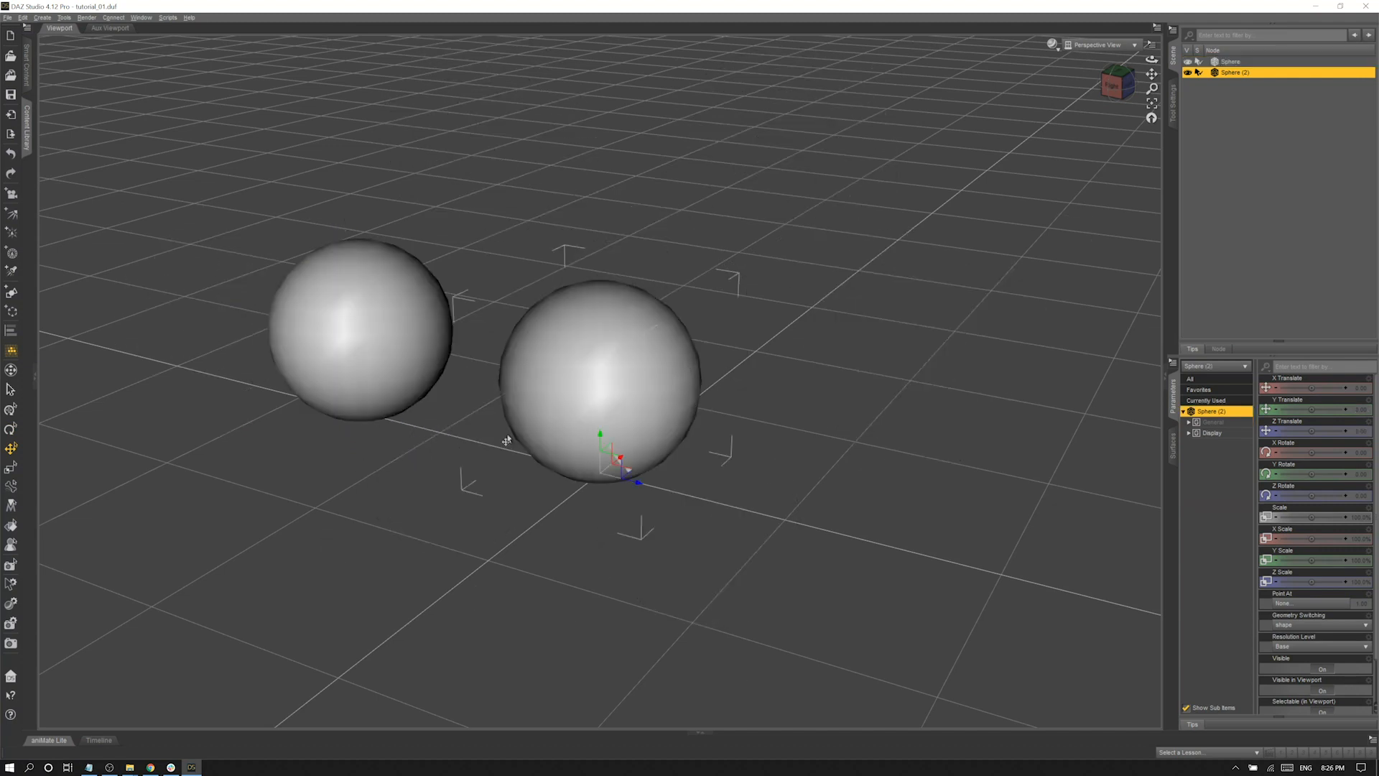
pyautogui.keyDown('ctrl'); pyautogui.click(398, 377); pyautogui.keyUp('ctrl')
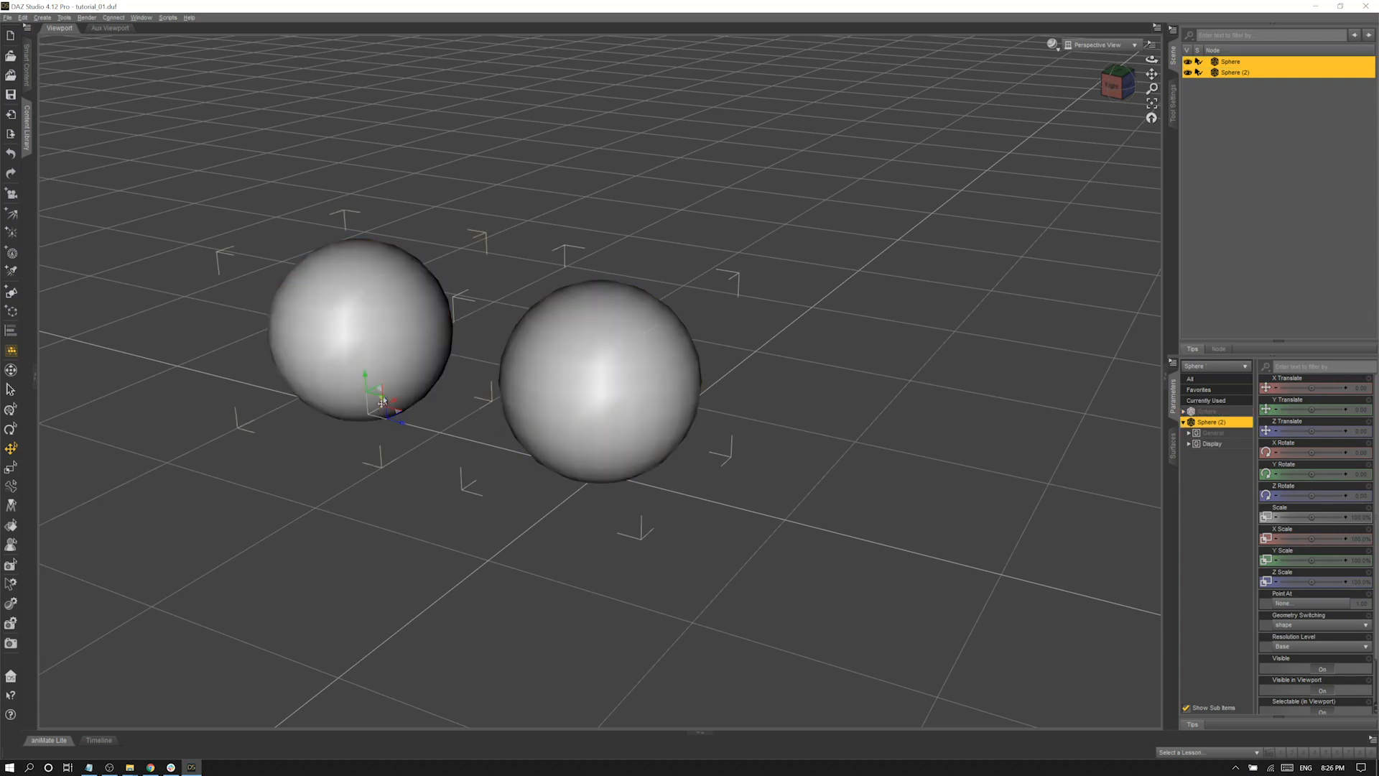
pyautogui.moveTo(382, 402); pyautogui.dragTo(534, 318)
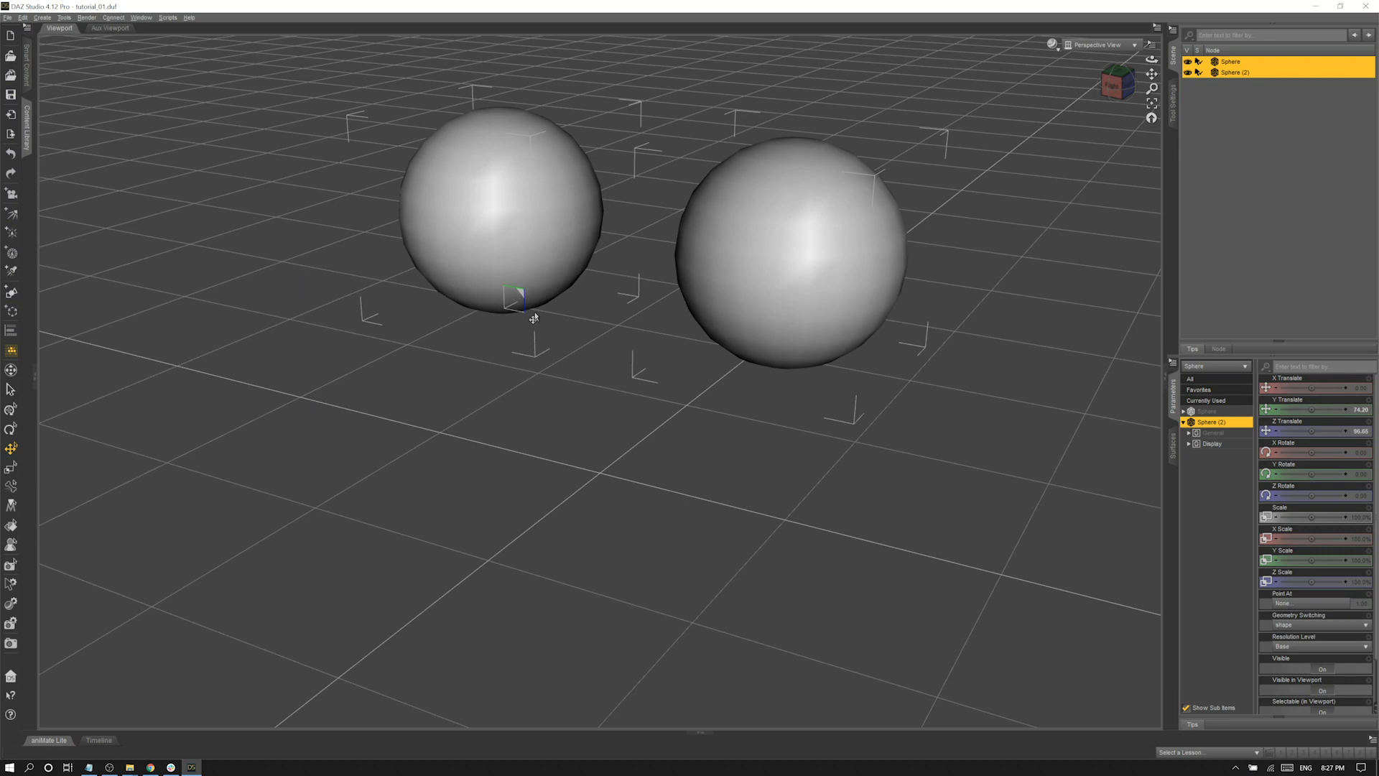
pyautogui.hotkey('ctrl', 'z')
pyautogui.hotkey('ctrl', 'z')
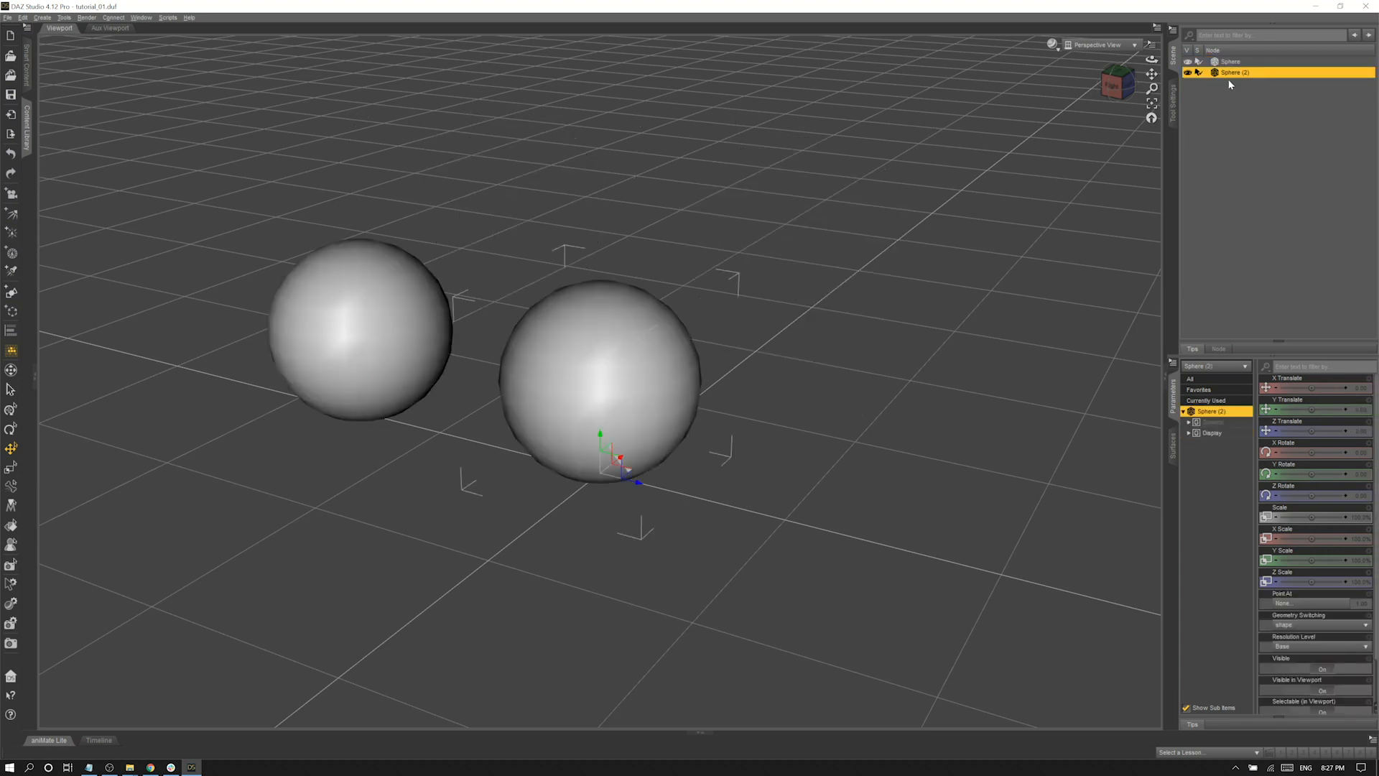
# - Parent Sphere (2) under Sphere in the scene hierarchy and select Sphere
pyautogui.moveTo(1228, 79); pyautogui.dragTo(1267, 62)
pyautogui.click(1213, 63)
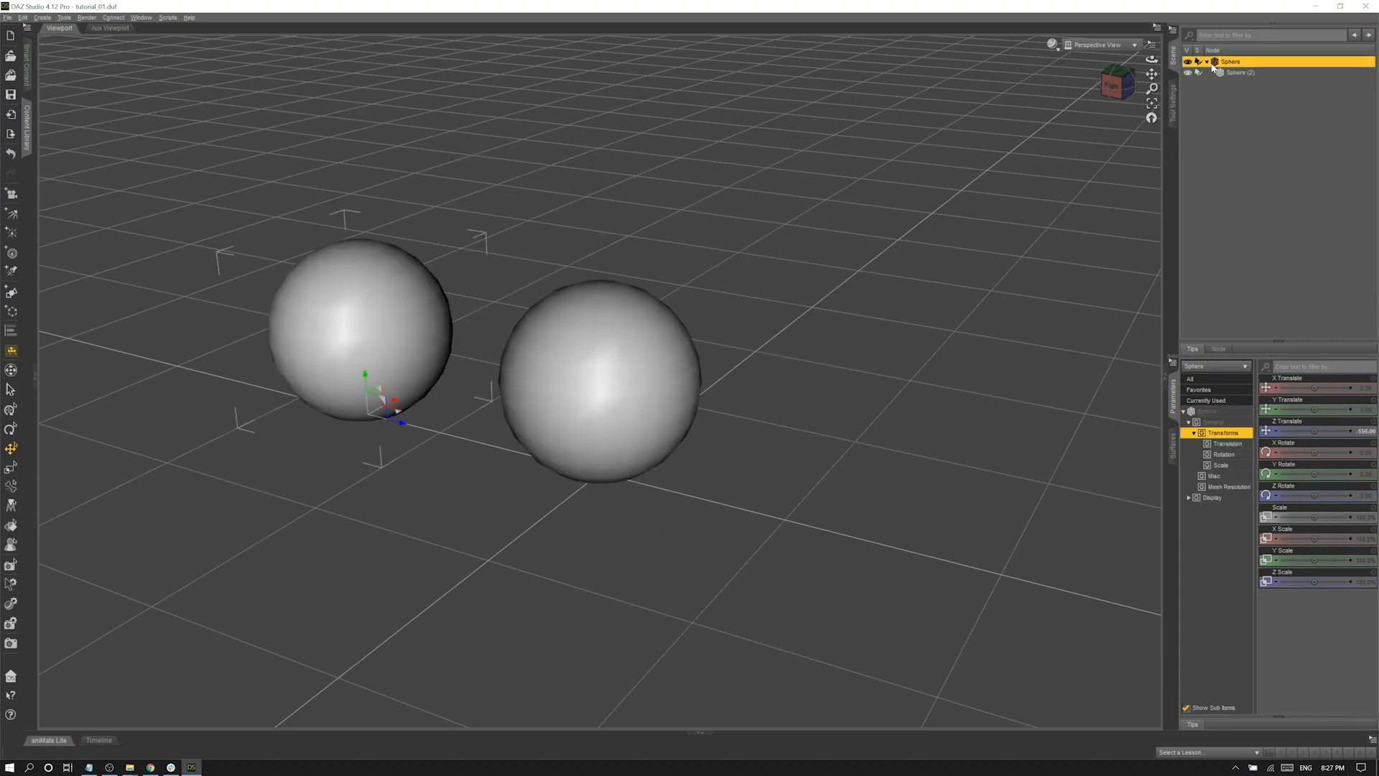
pyautogui.rightClick(1232, 63)
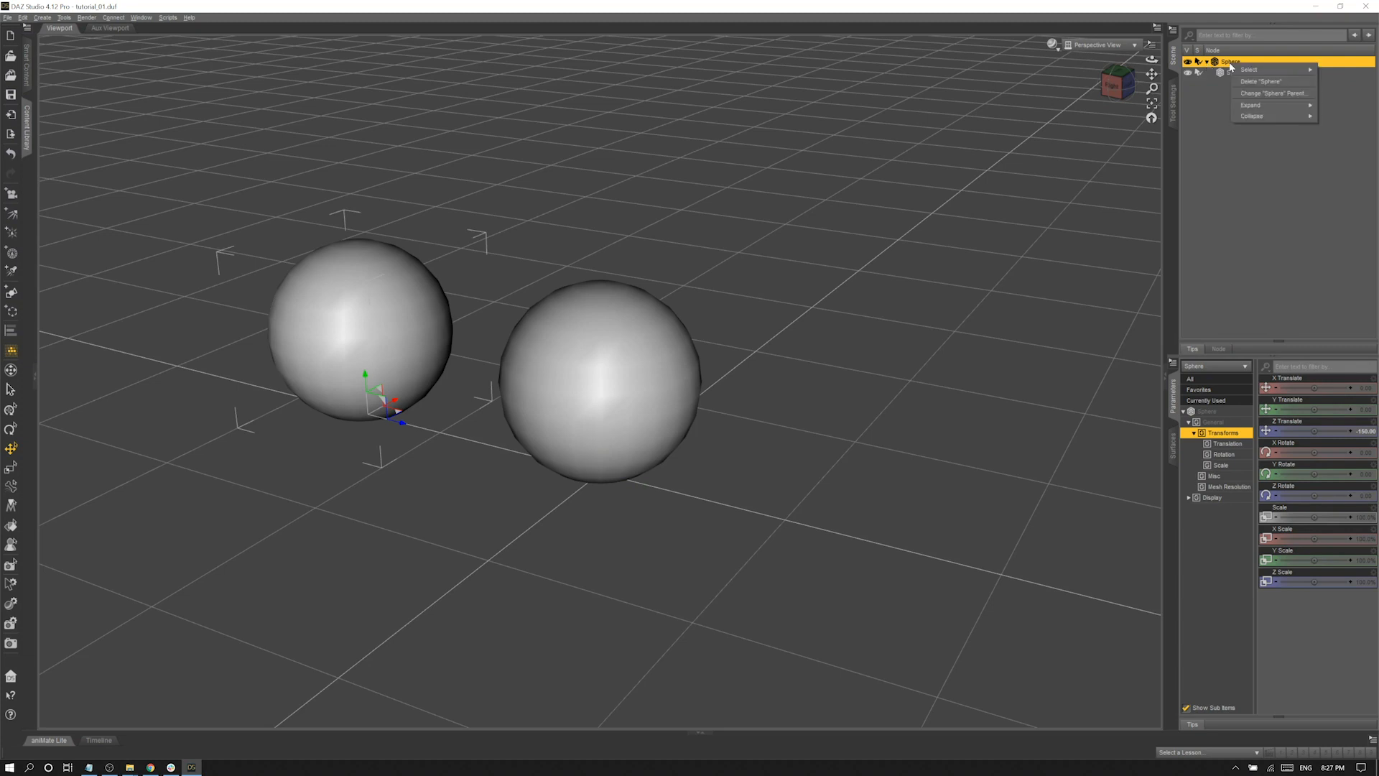
pyautogui.click(1226, 70)
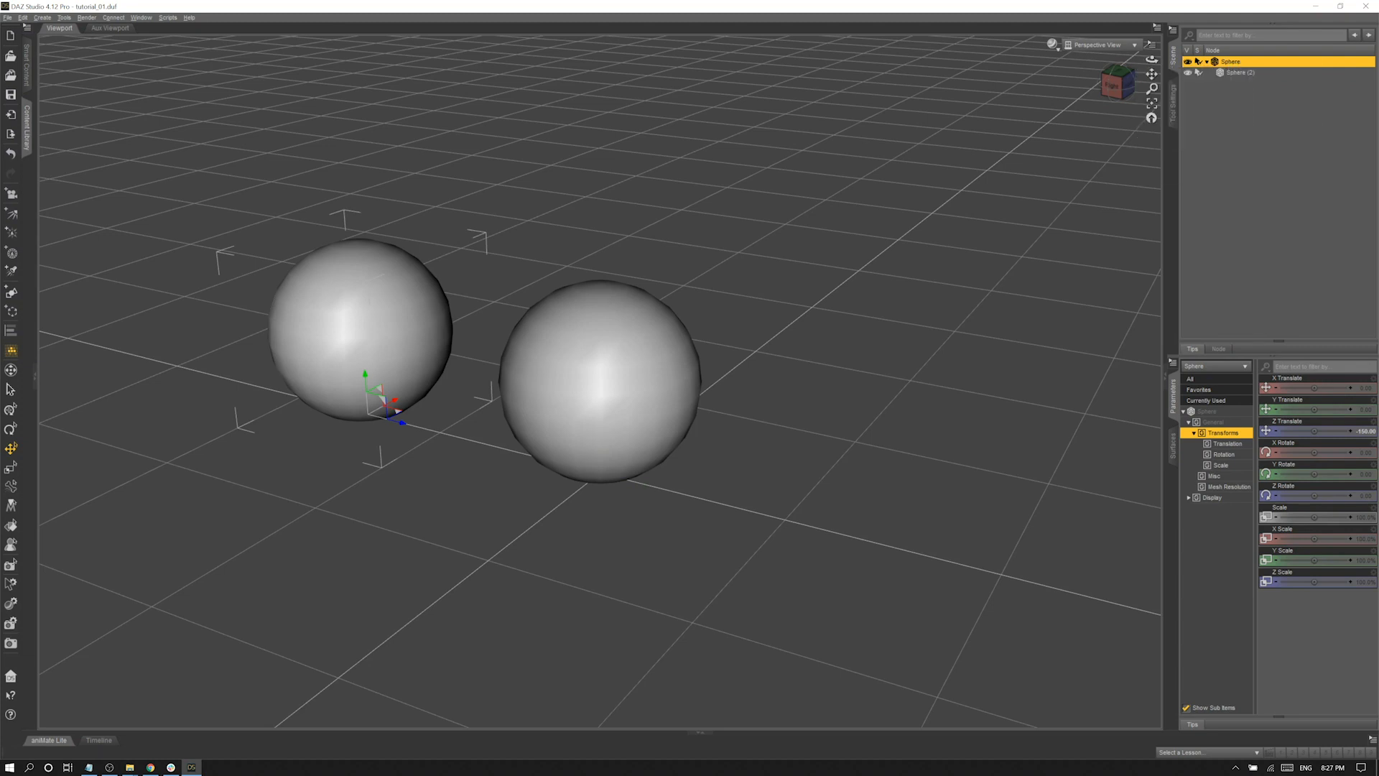
# - Select both spheres and their parameter groups, and switch their shared Visible property off and back on
pyautogui.click(1183, 411)
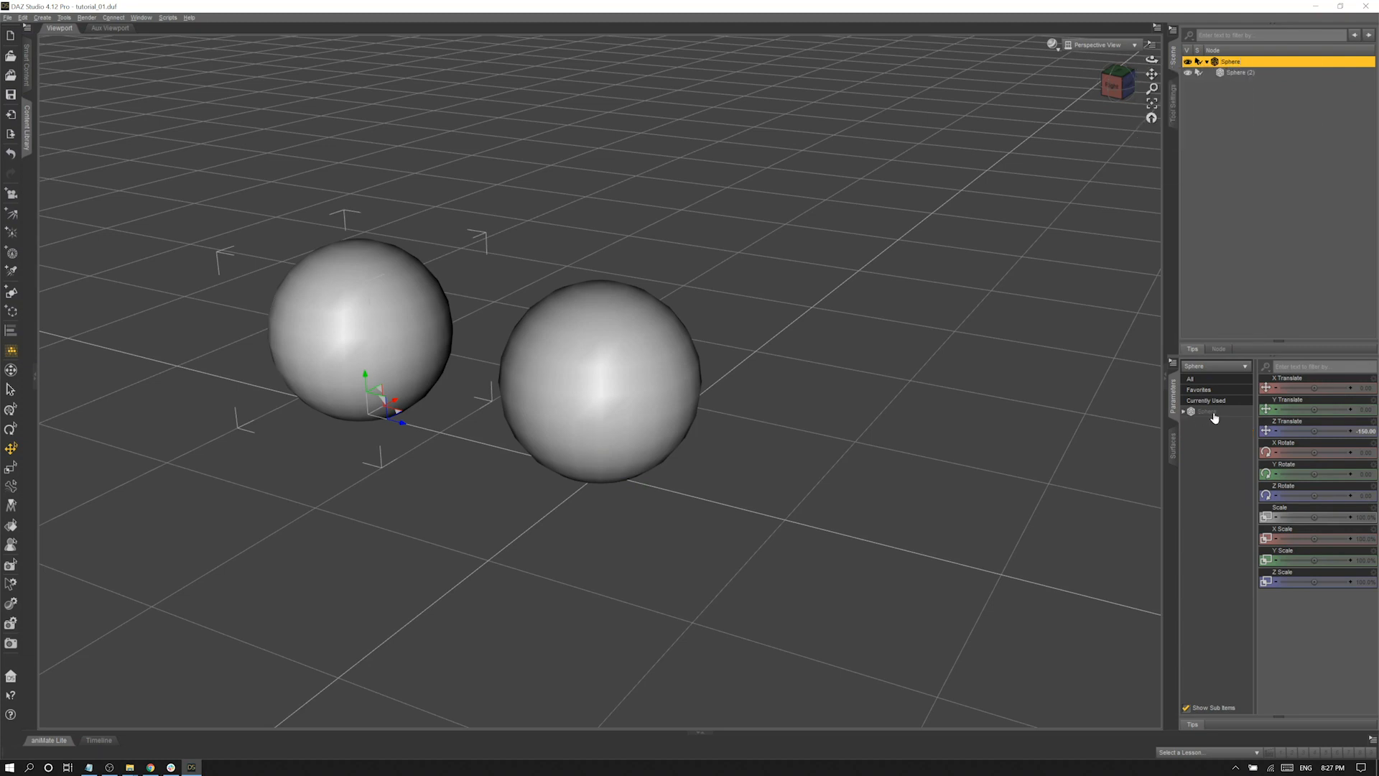
pyautogui.keyDown('ctrl'); pyautogui.click(1240, 72); pyautogui.keyUp('ctrl')
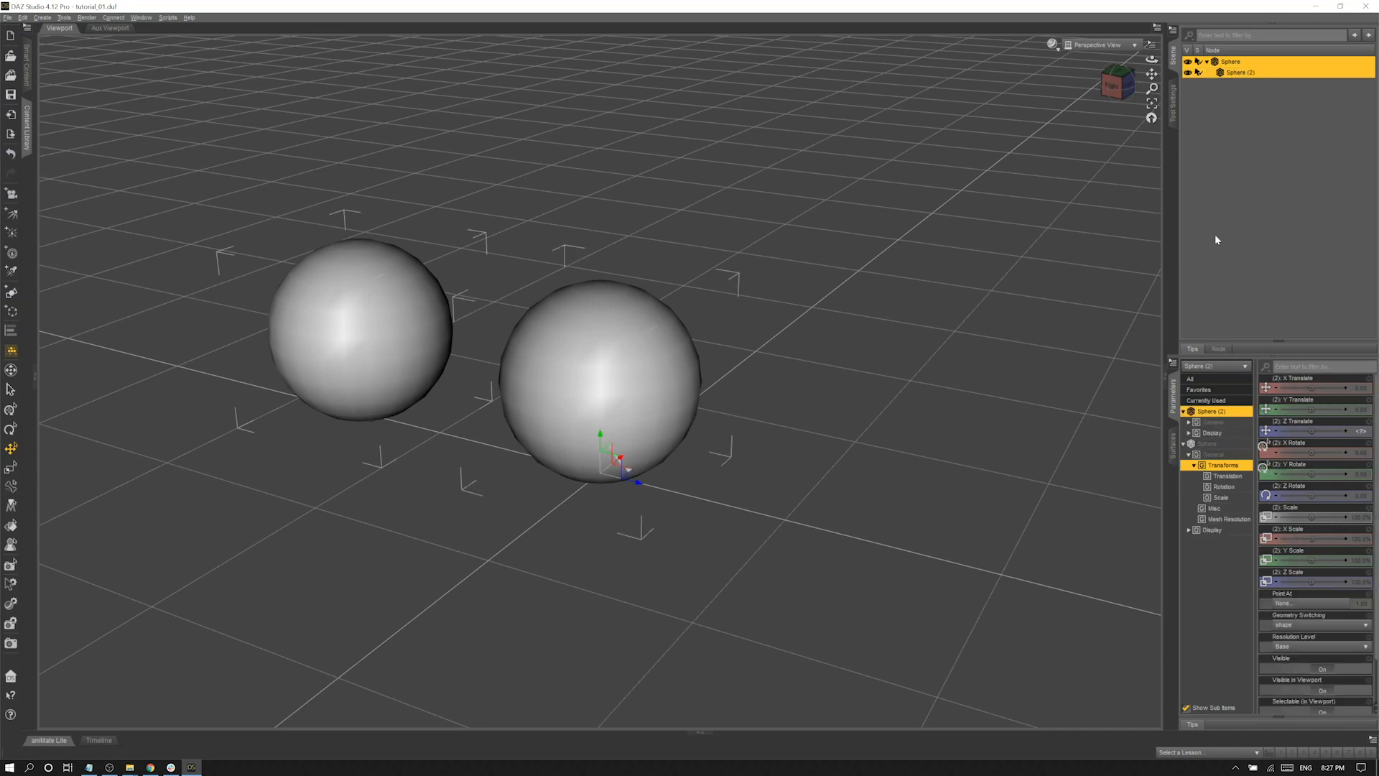
pyautogui.click(1208, 450)
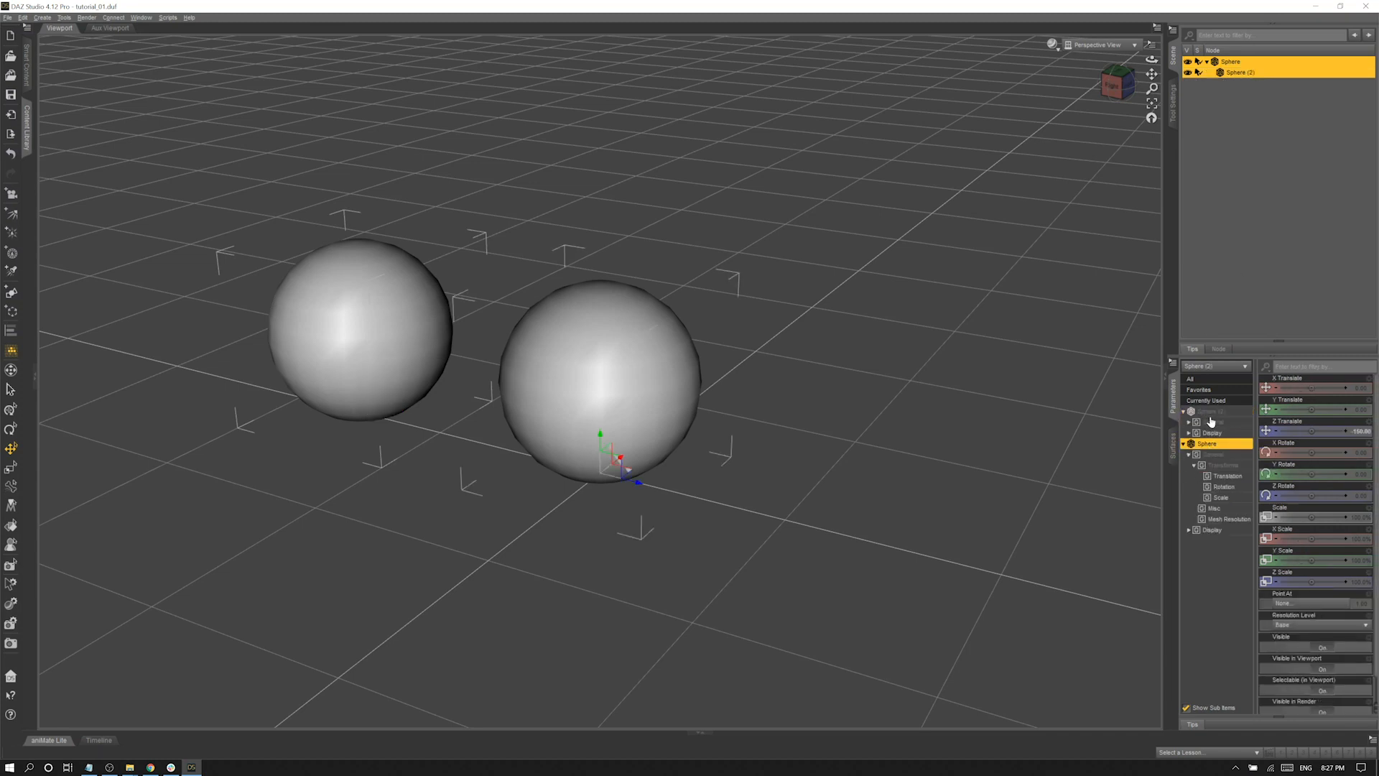
pyautogui.keyDown('ctrl'); pyautogui.click(1208, 413); pyautogui.keyUp('ctrl')
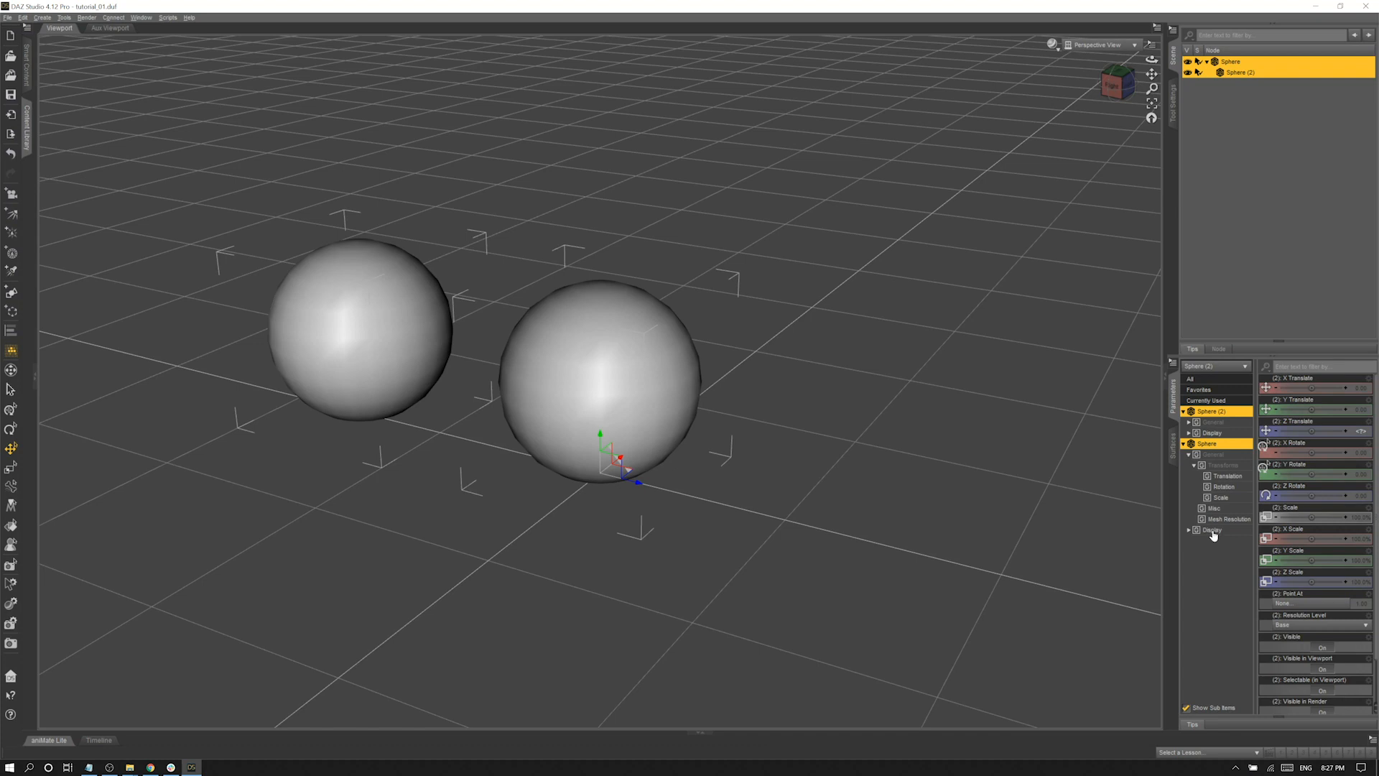
pyautogui.click(1213, 531)
pyautogui.click(1204, 444)
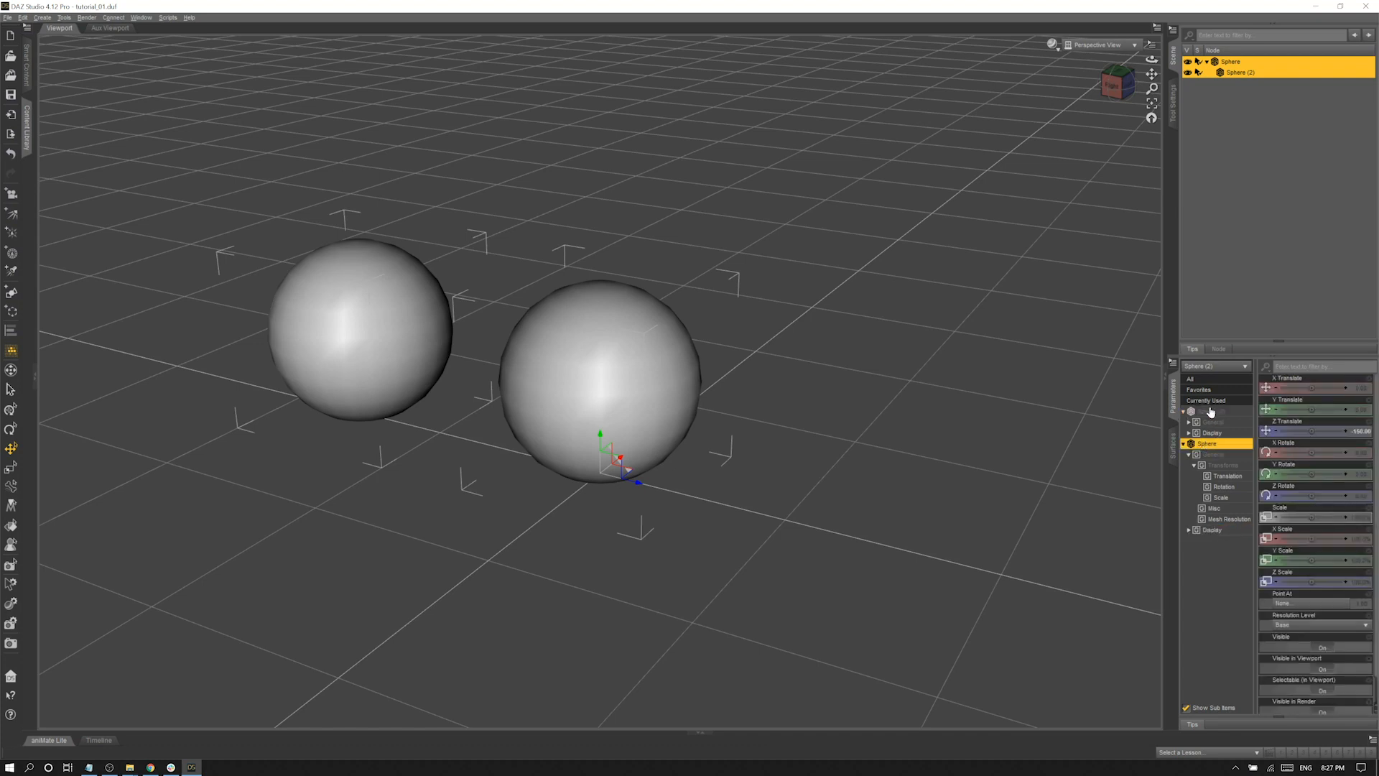
pyautogui.keyDown('ctrl'); pyautogui.click(1213, 411); pyautogui.keyUp('ctrl')
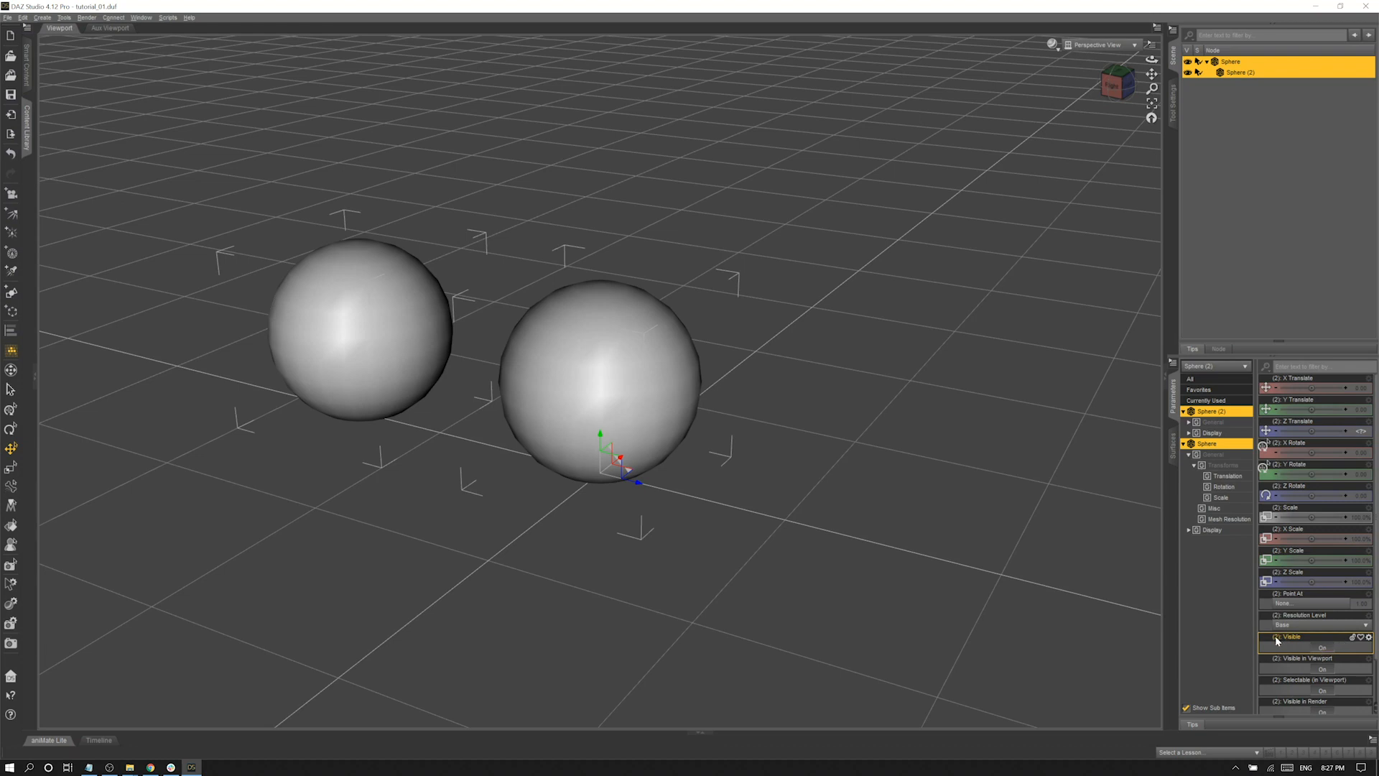
pyautogui.click(1325, 649)
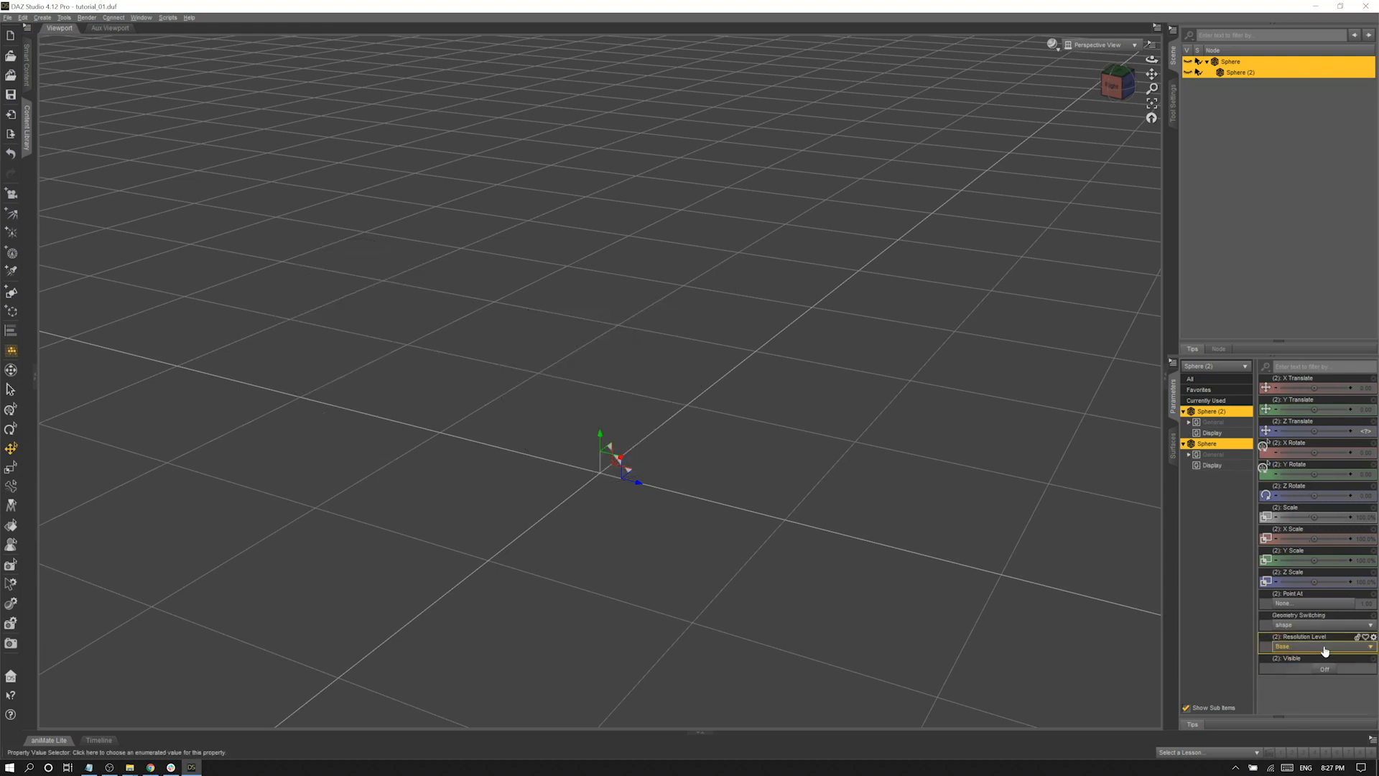
pyautogui.click(1325, 670)
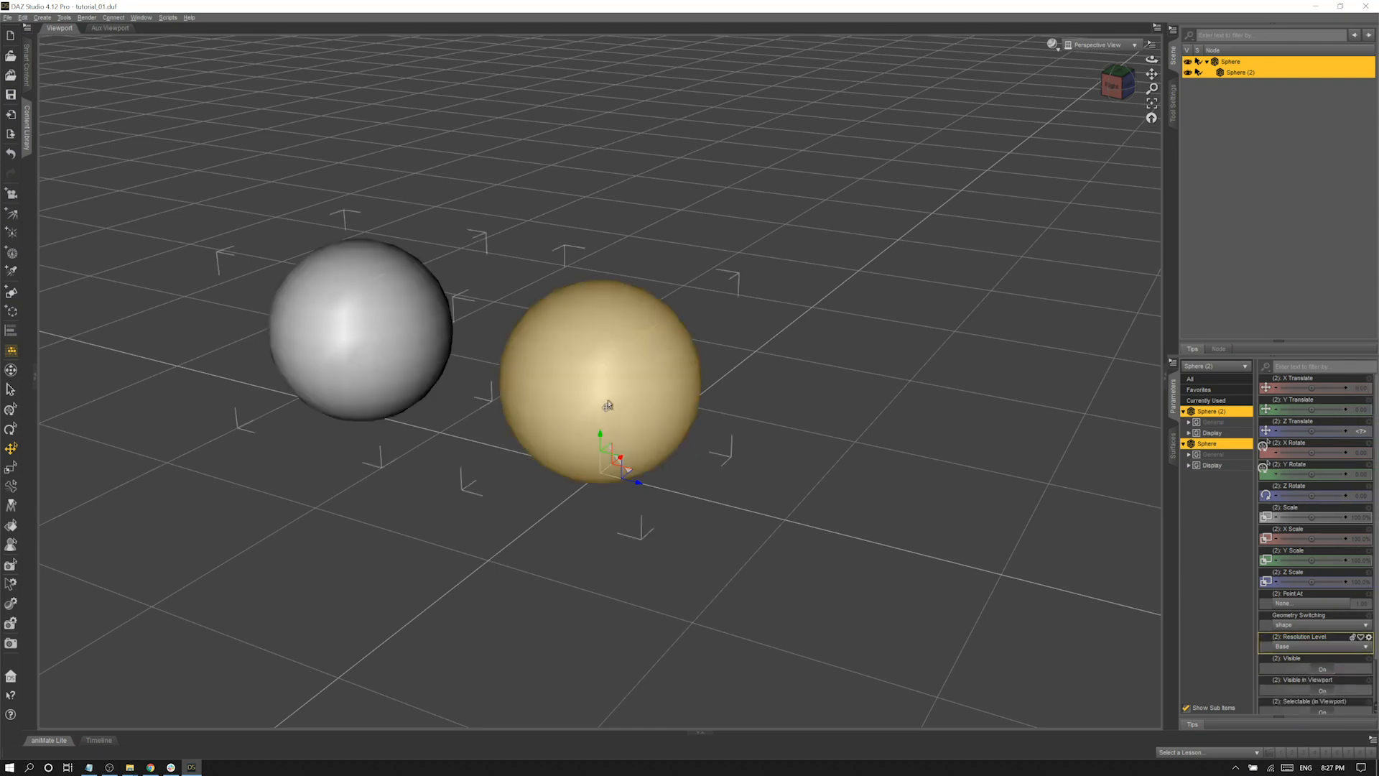
# - Duplicate Sphere with its child hierarchy and move the duplicate Sphere (3) up and away from the originals
pyautogui.click(1235, 64)
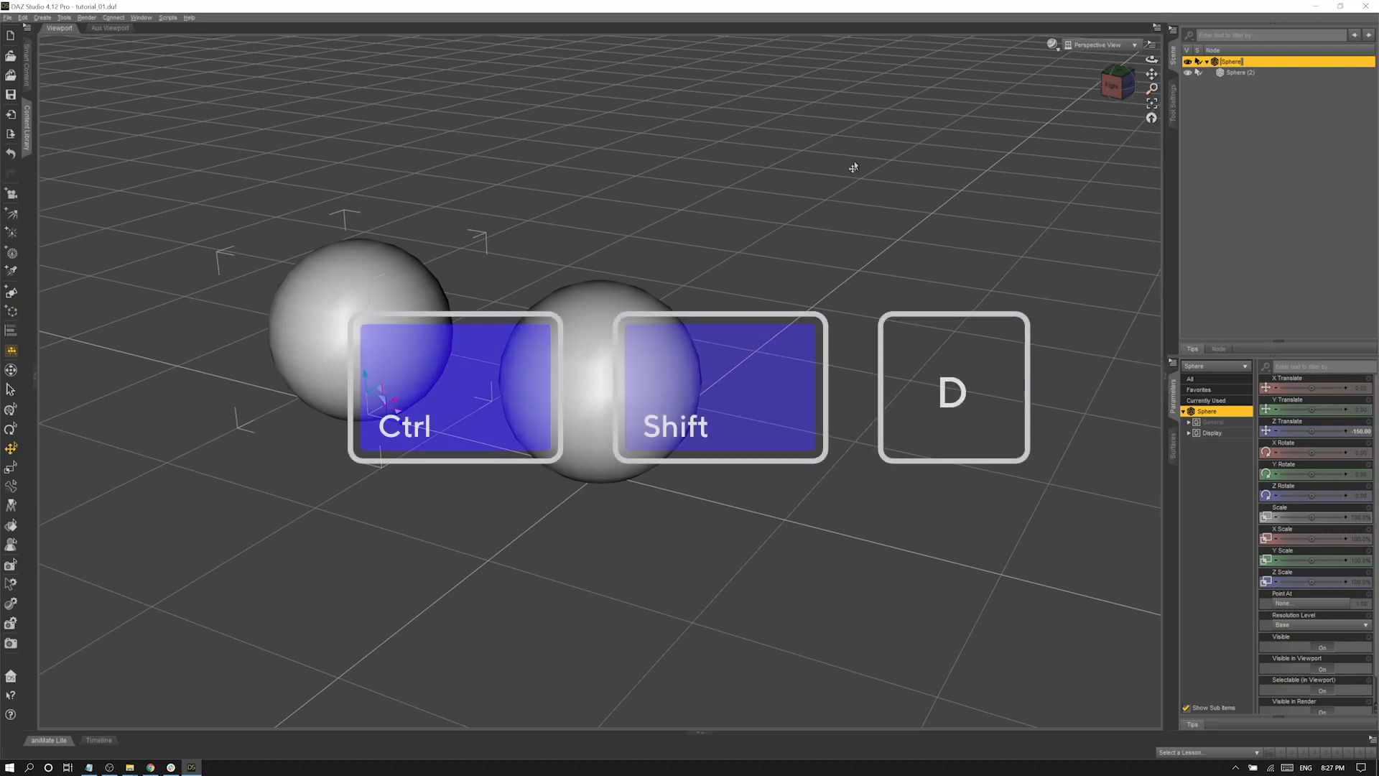
pyautogui.hotkey('ctrl', 'shift', 'd')
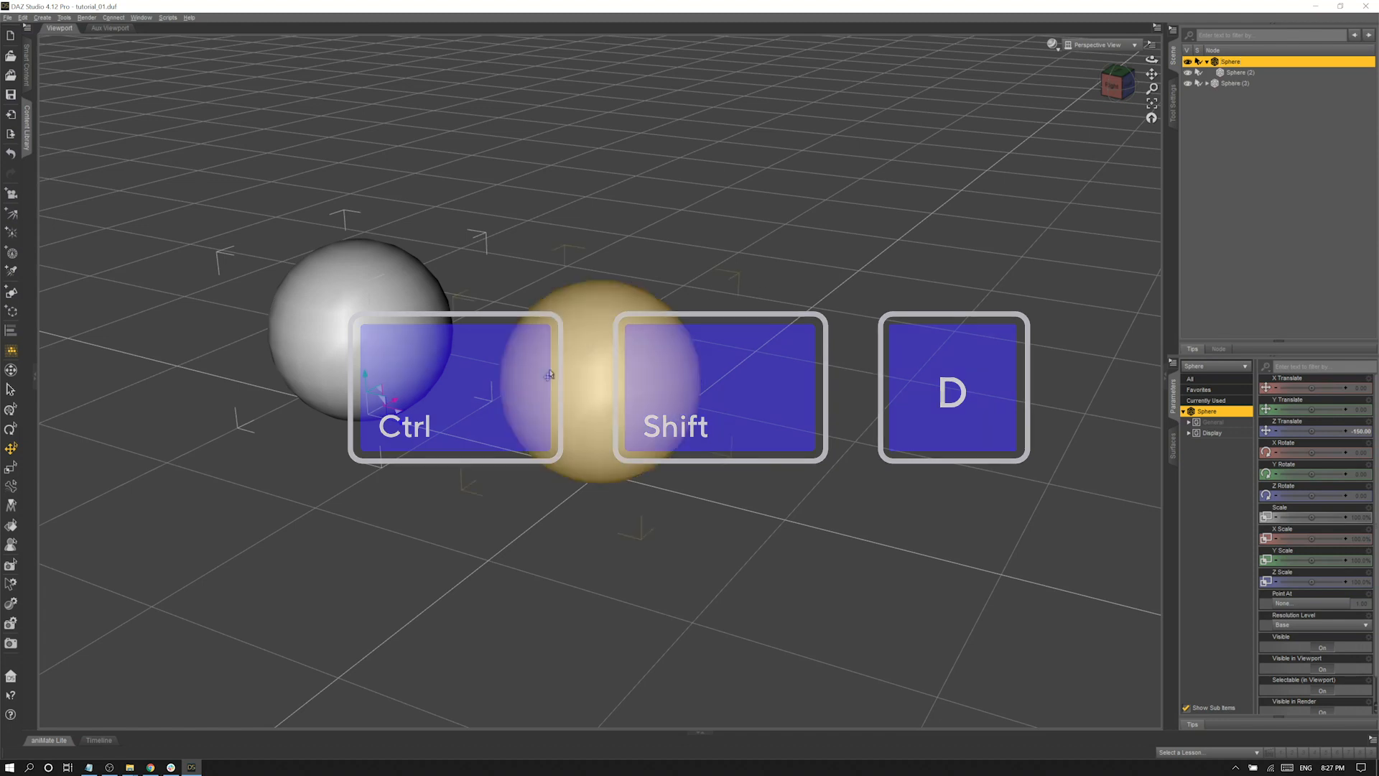
pyautogui.click(1219, 109)
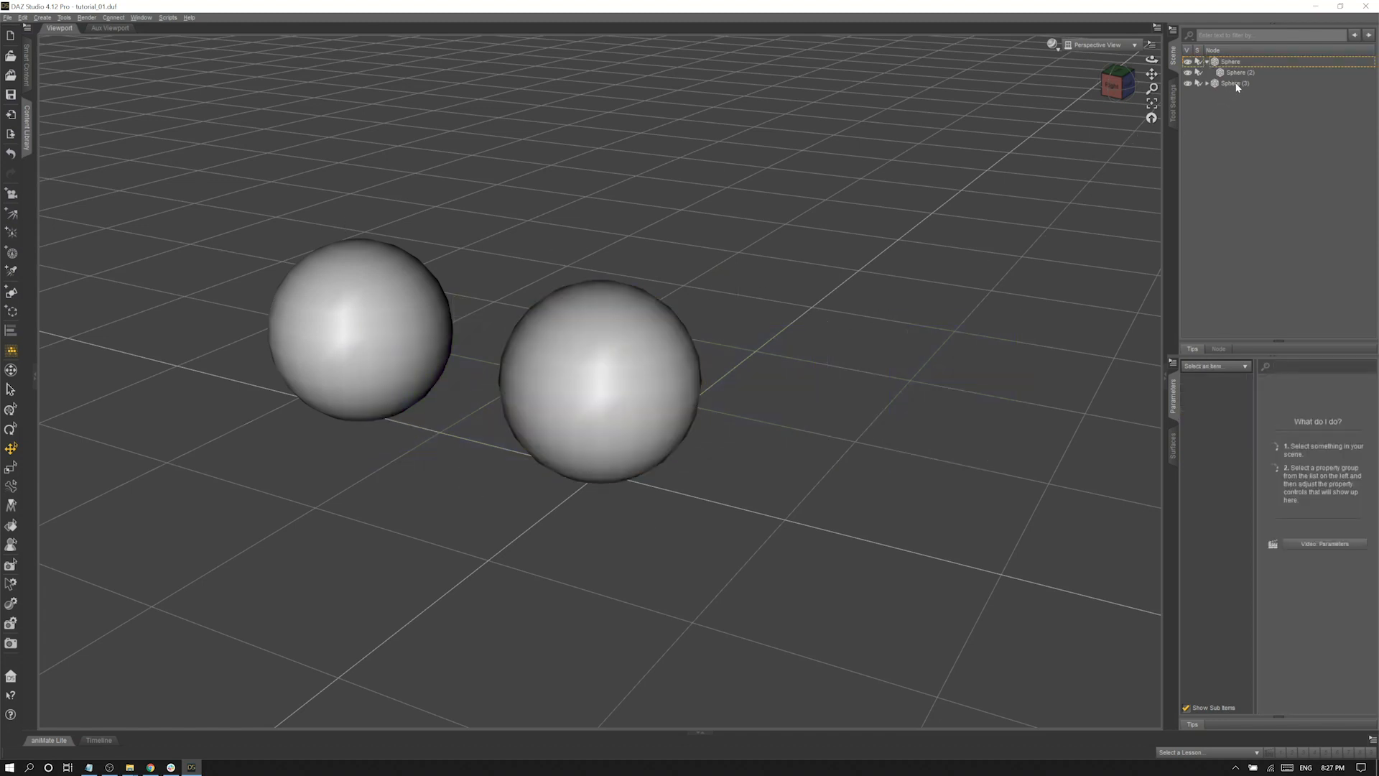
pyautogui.click(1231, 83)
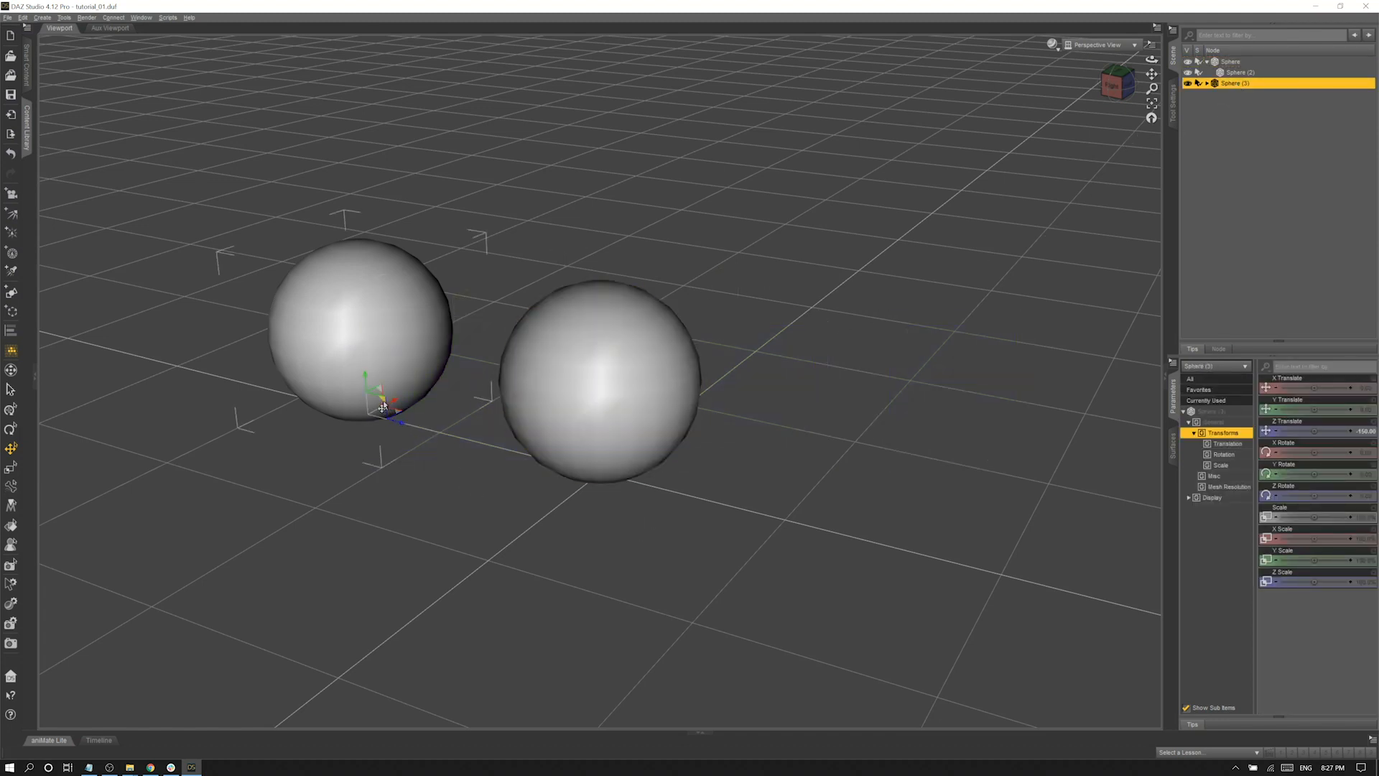
pyautogui.moveTo(386, 393); pyautogui.dragTo(526, 231)
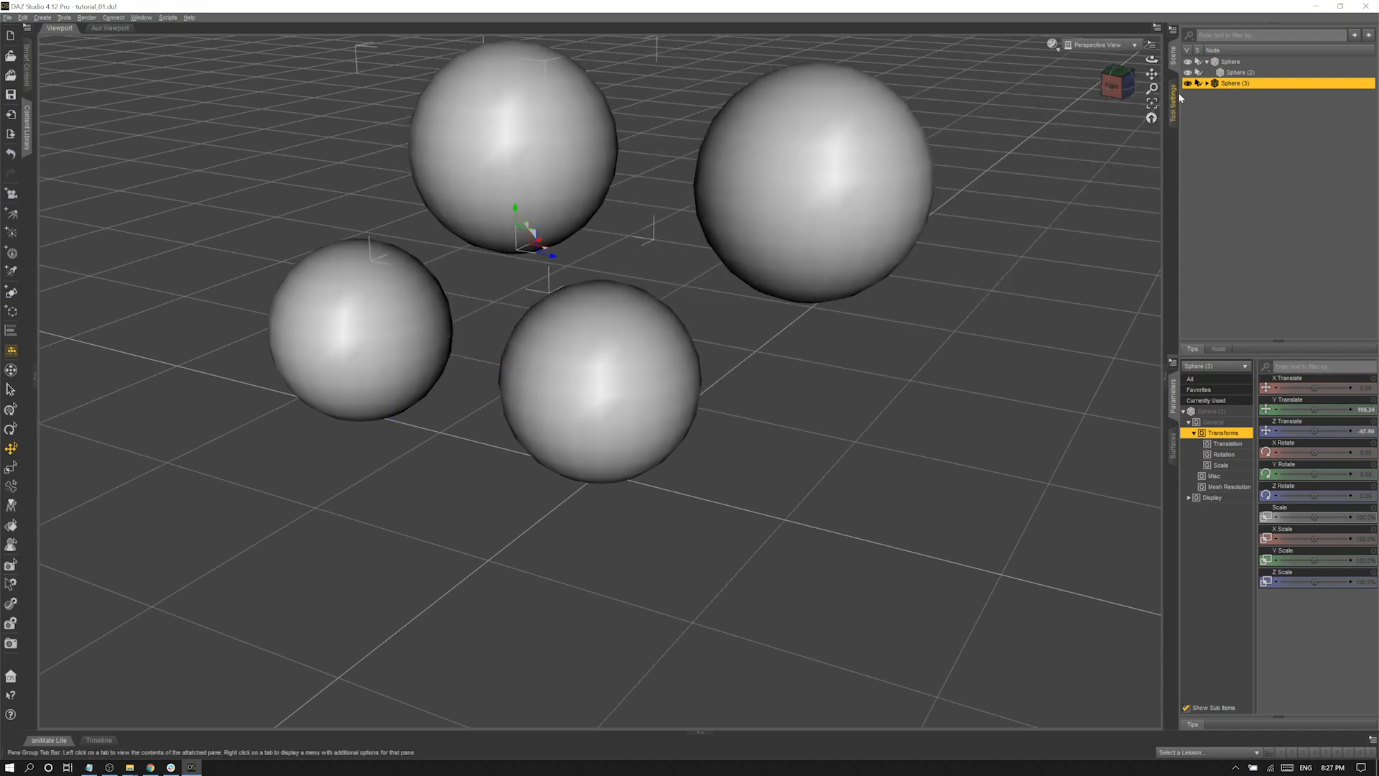
# - Delete Sphere (3) together with its child Sphere (4), and select the original parent Sphere
pyautogui.doubleClick(1234, 85)
pyautogui.click(1237, 94)
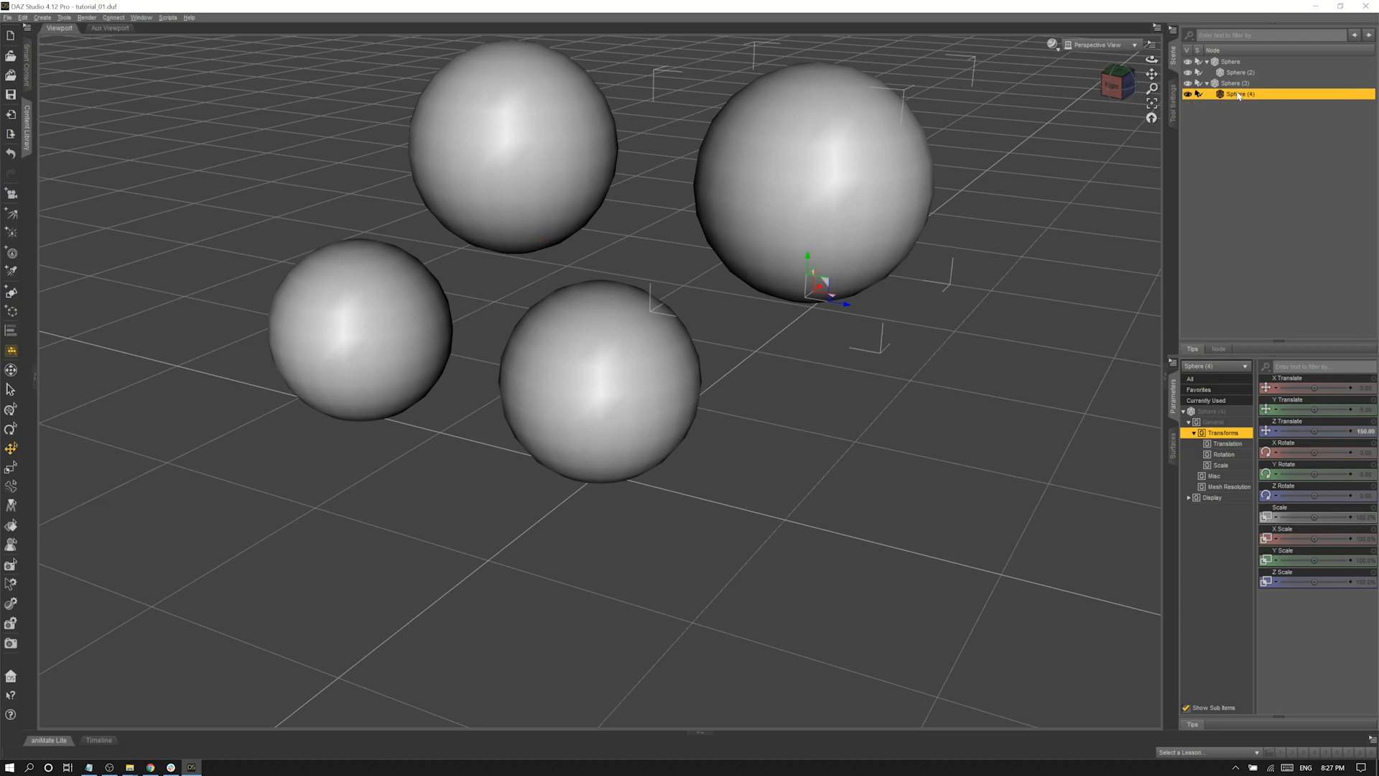
pyautogui.keyDown('ctrl'); pyautogui.click(1238, 86); pyautogui.keyUp('ctrl')
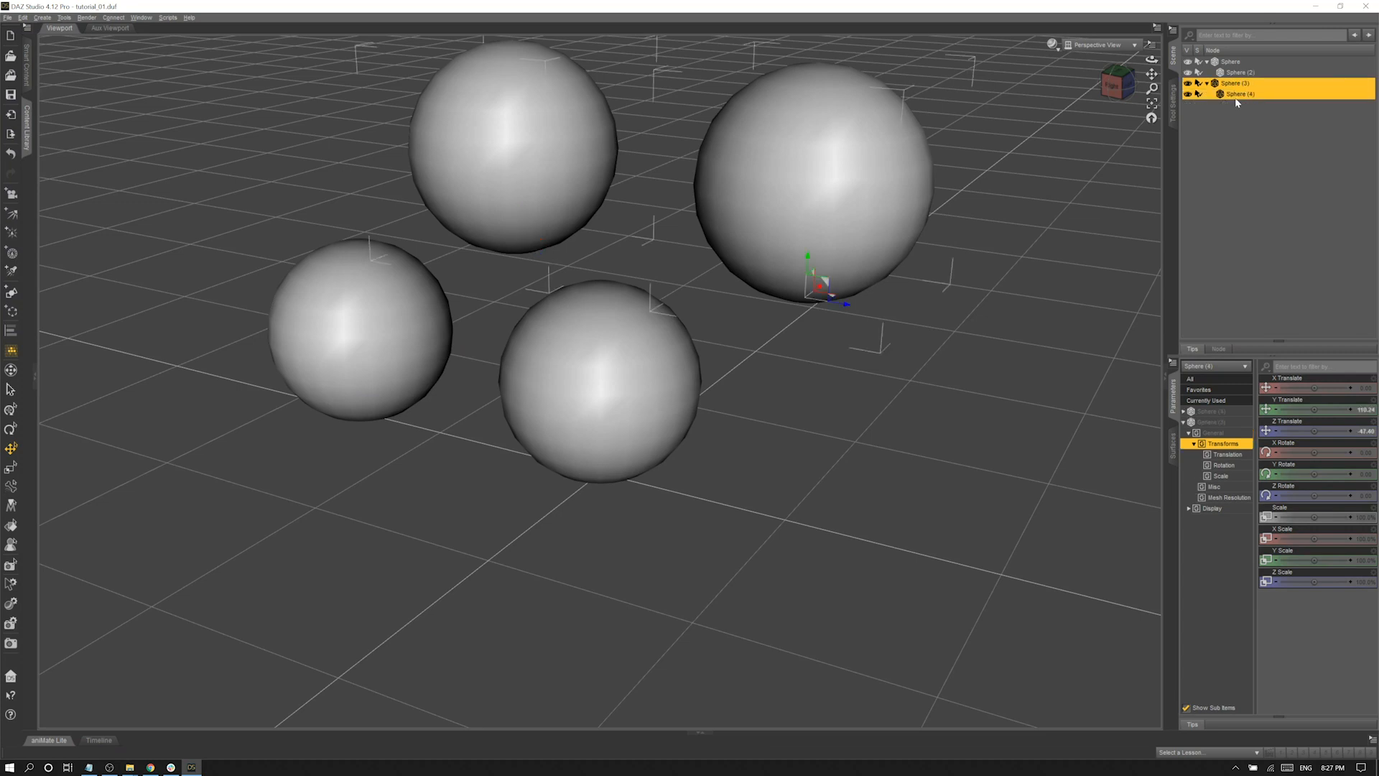
pyautogui.press('Delete')
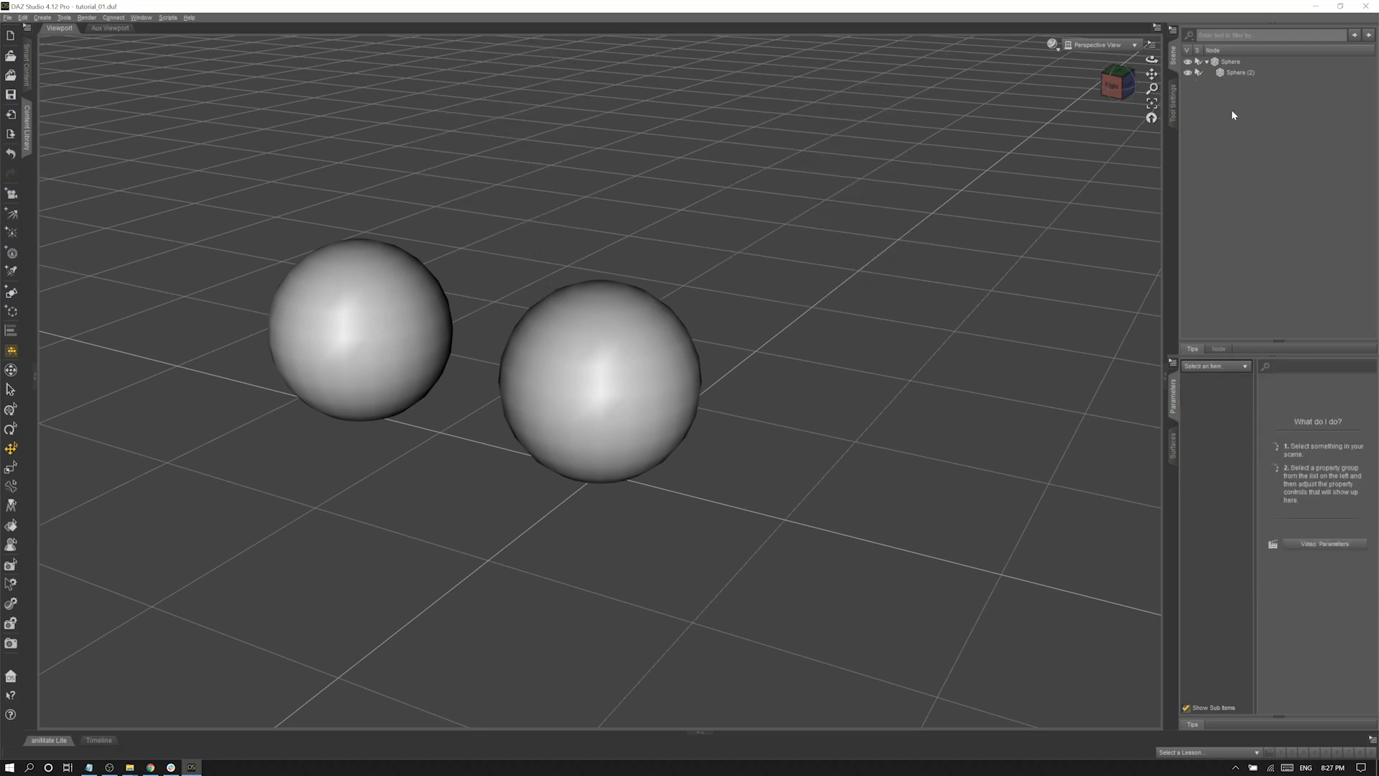
pyautogui.click(1239, 73)
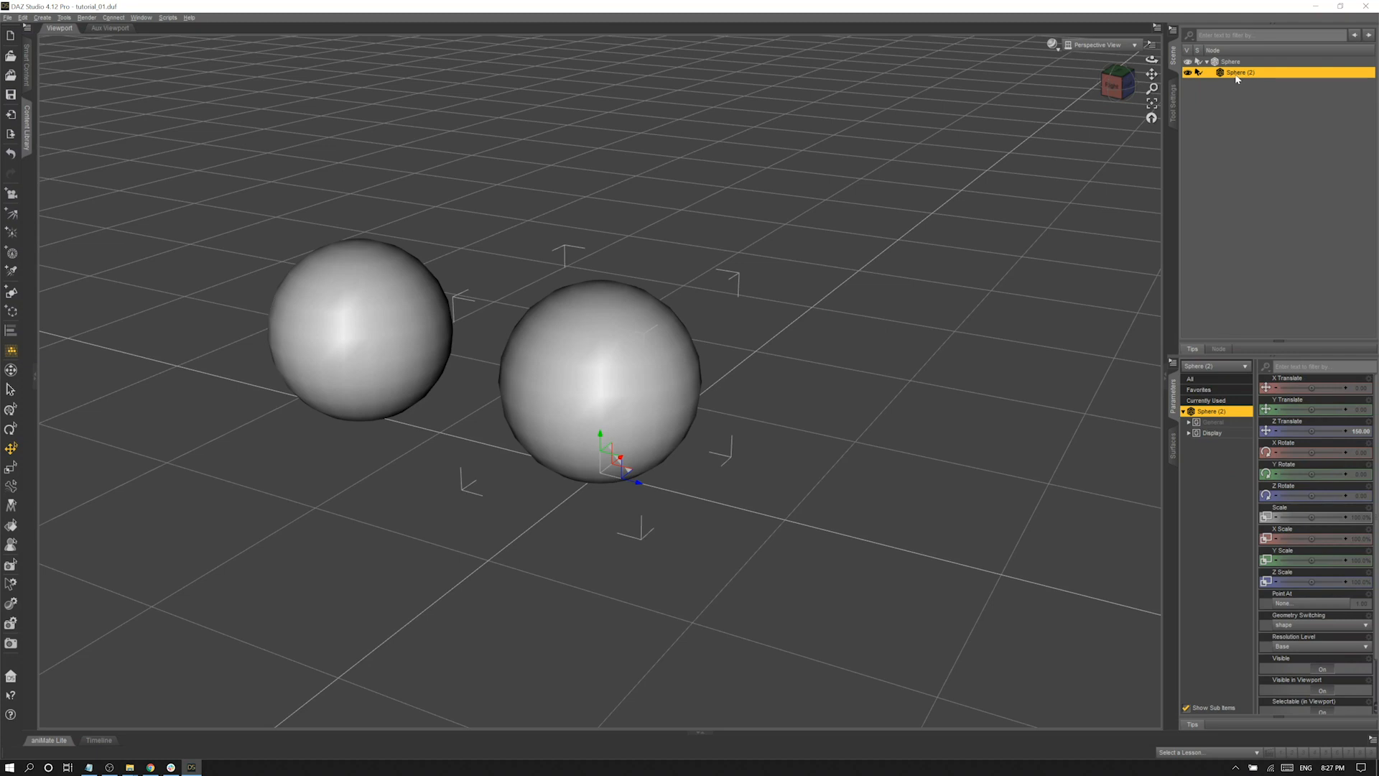
pyautogui.click(1230, 62)
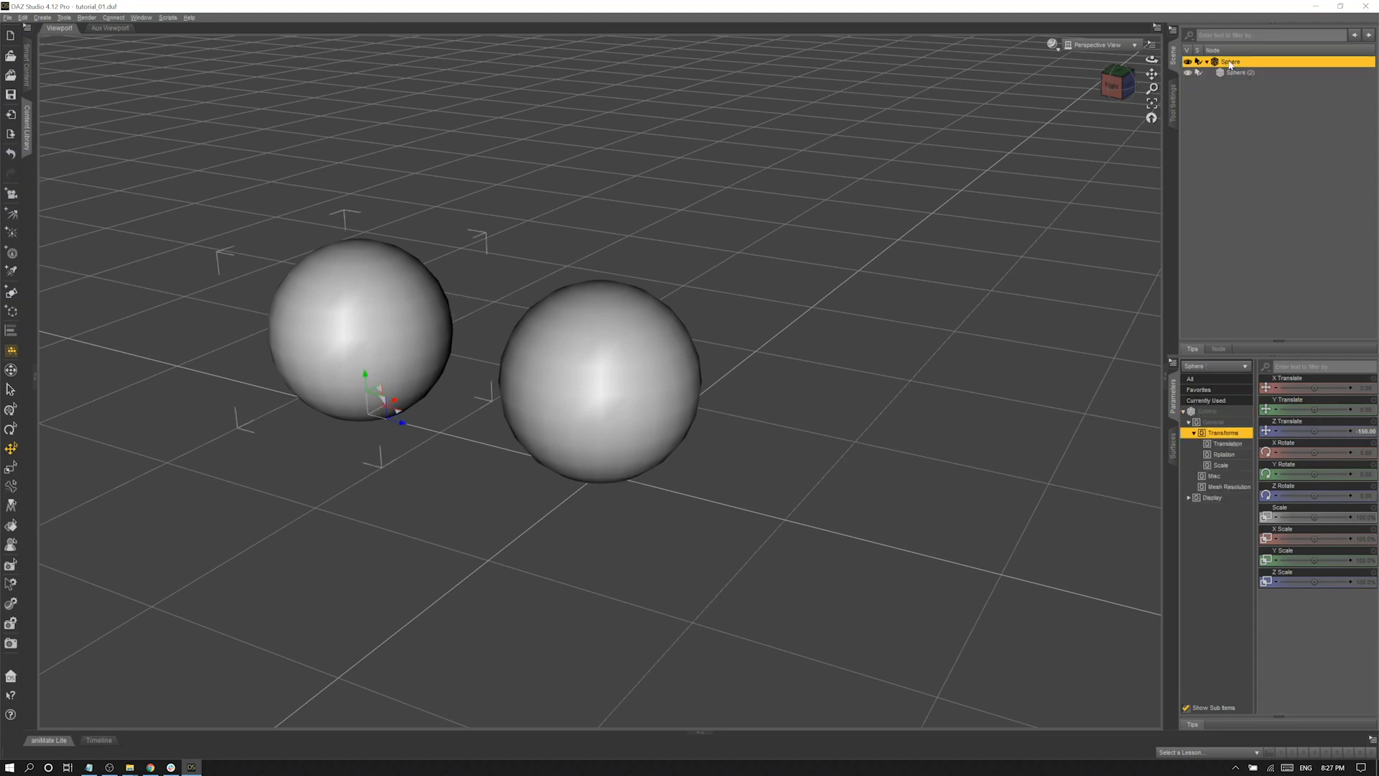
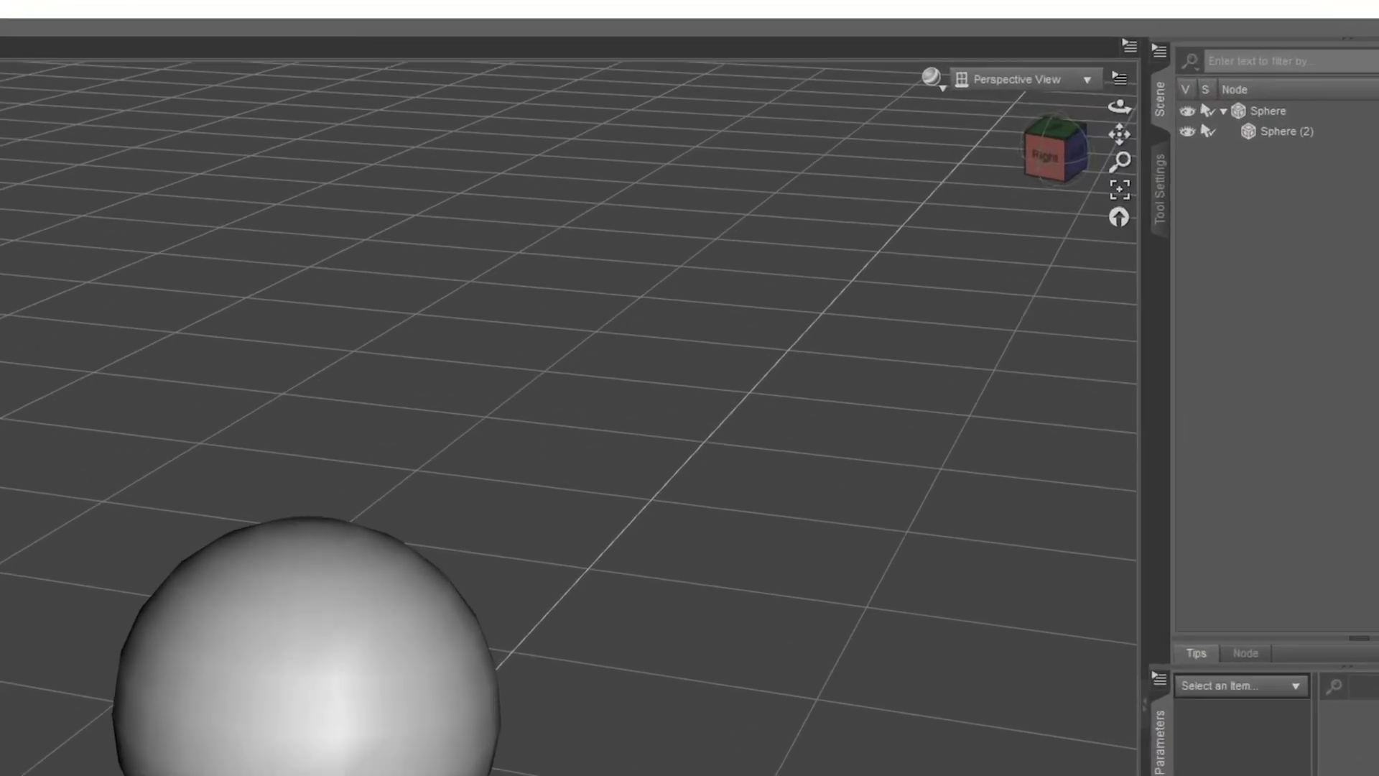
# - Try the Smooth Shaded draw style in the perspective viewport and change it to Wireframe
pyautogui.click(980, 109)
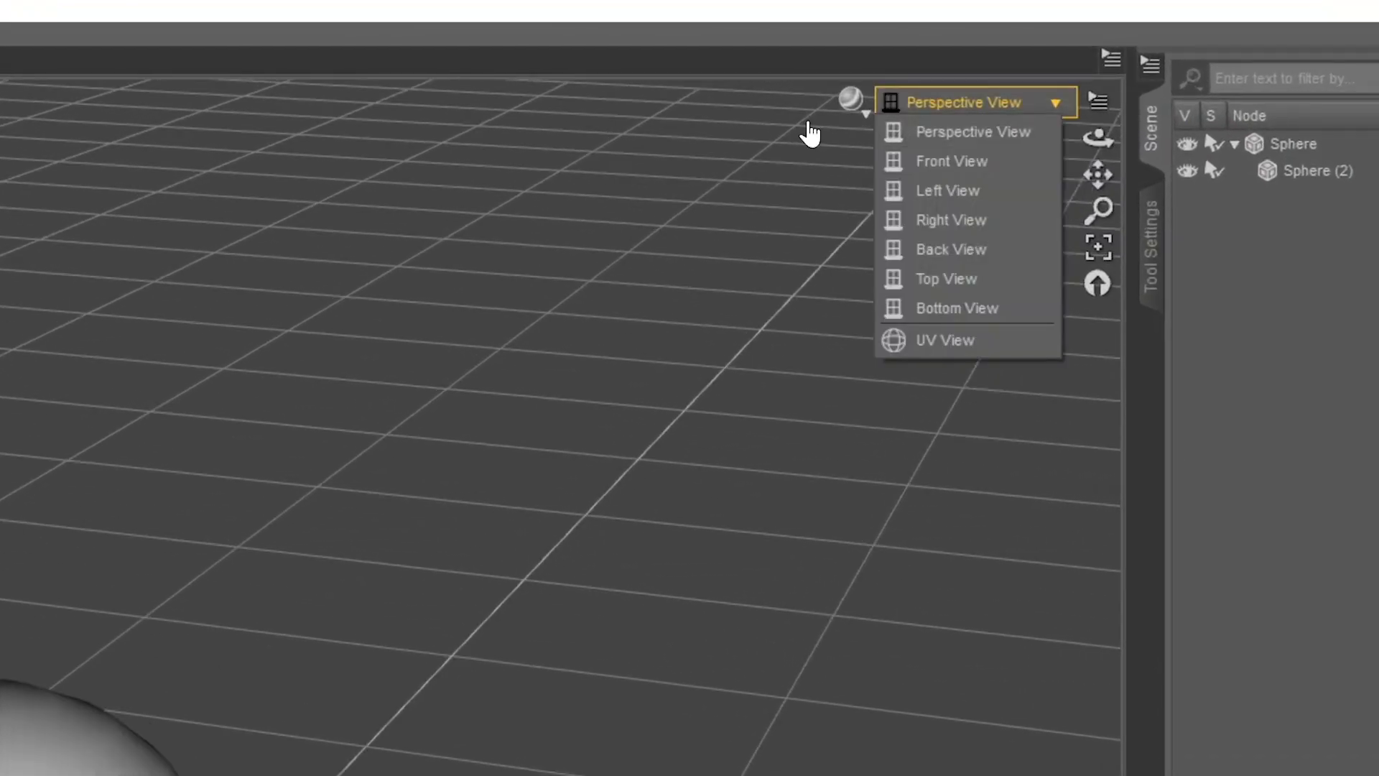
pyautogui.click(852, 100)
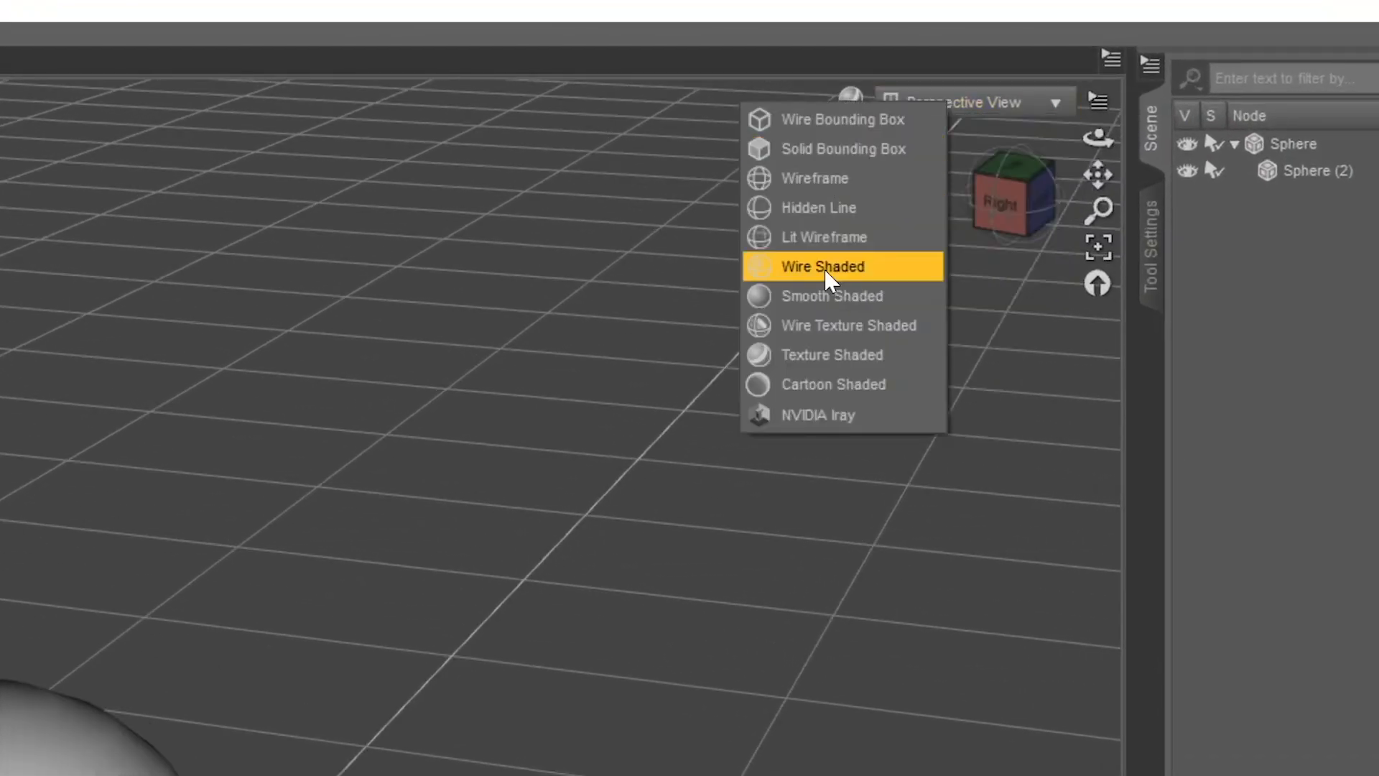
pyautogui.click(833, 295)
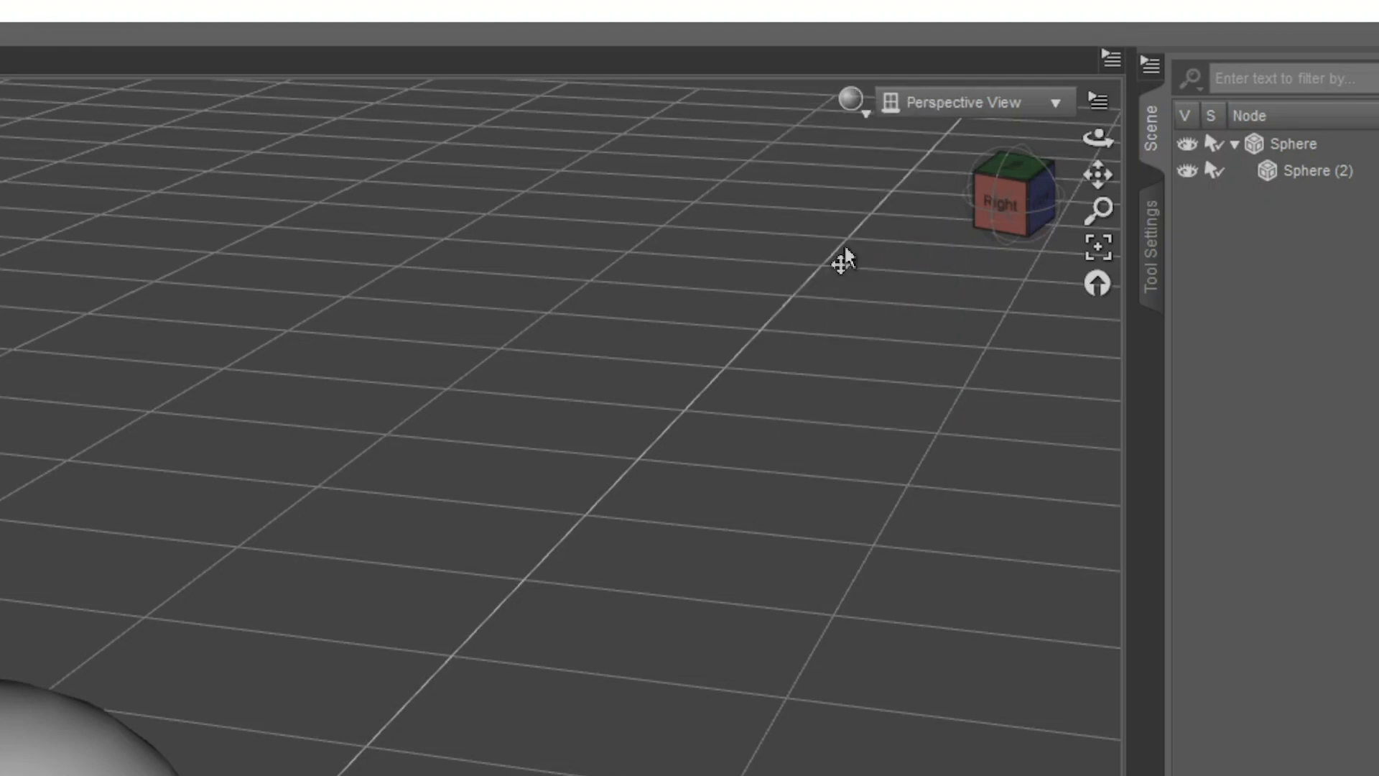
pyautogui.click(850, 105)
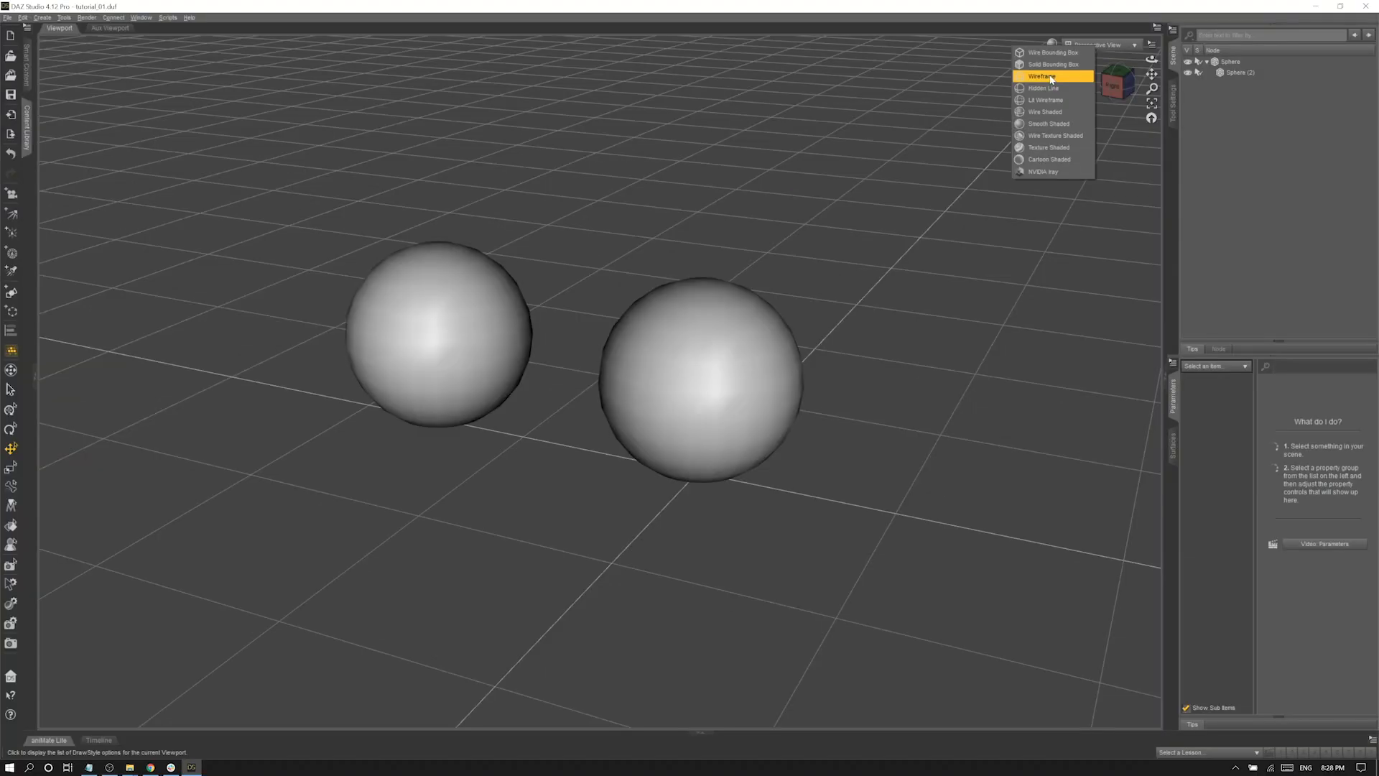
pyautogui.click(825, 180)
# - Duplicate Sphere (2) and move the selected Sphere (2) along X and Z, away from its copy and behind it
pyautogui.click(701, 351)
pyautogui.click(701, 351)
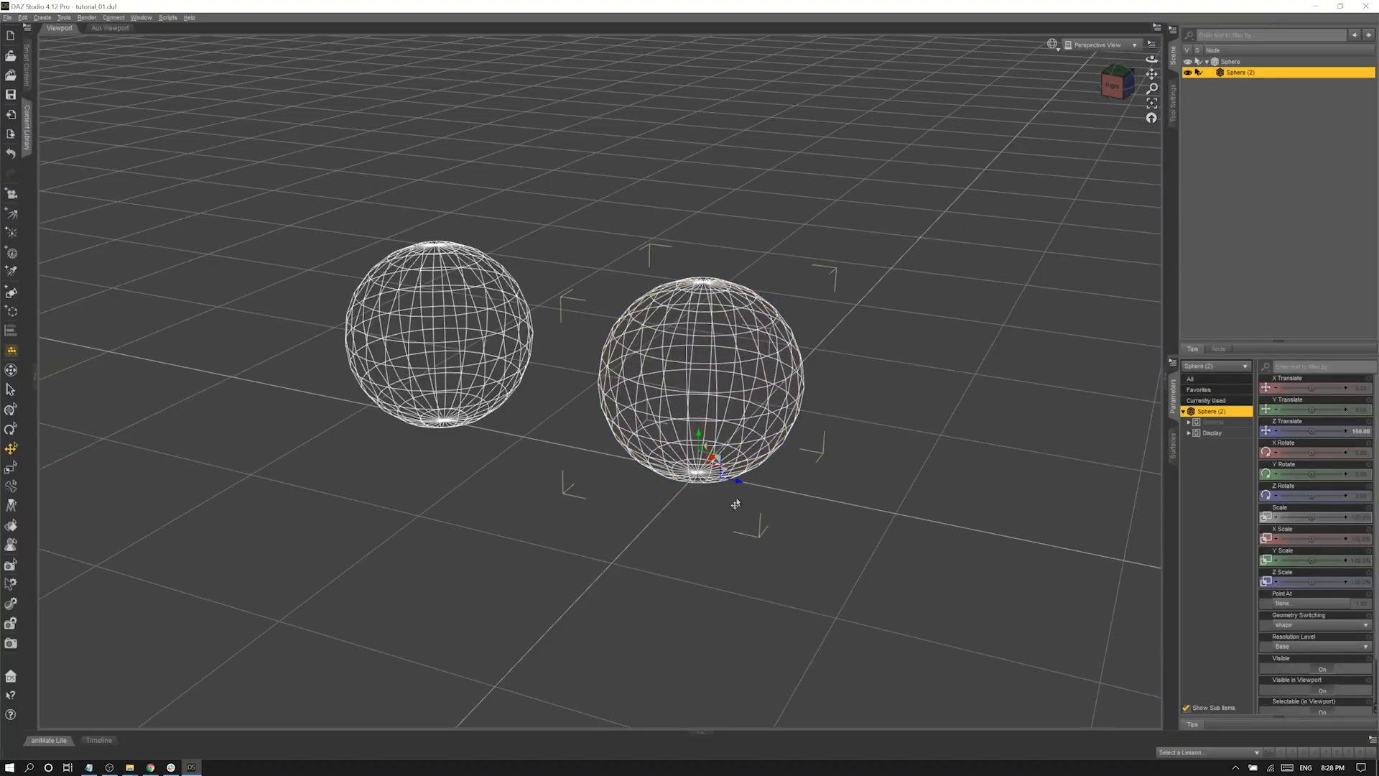
pyautogui.hotkey('ctrl', 'd')
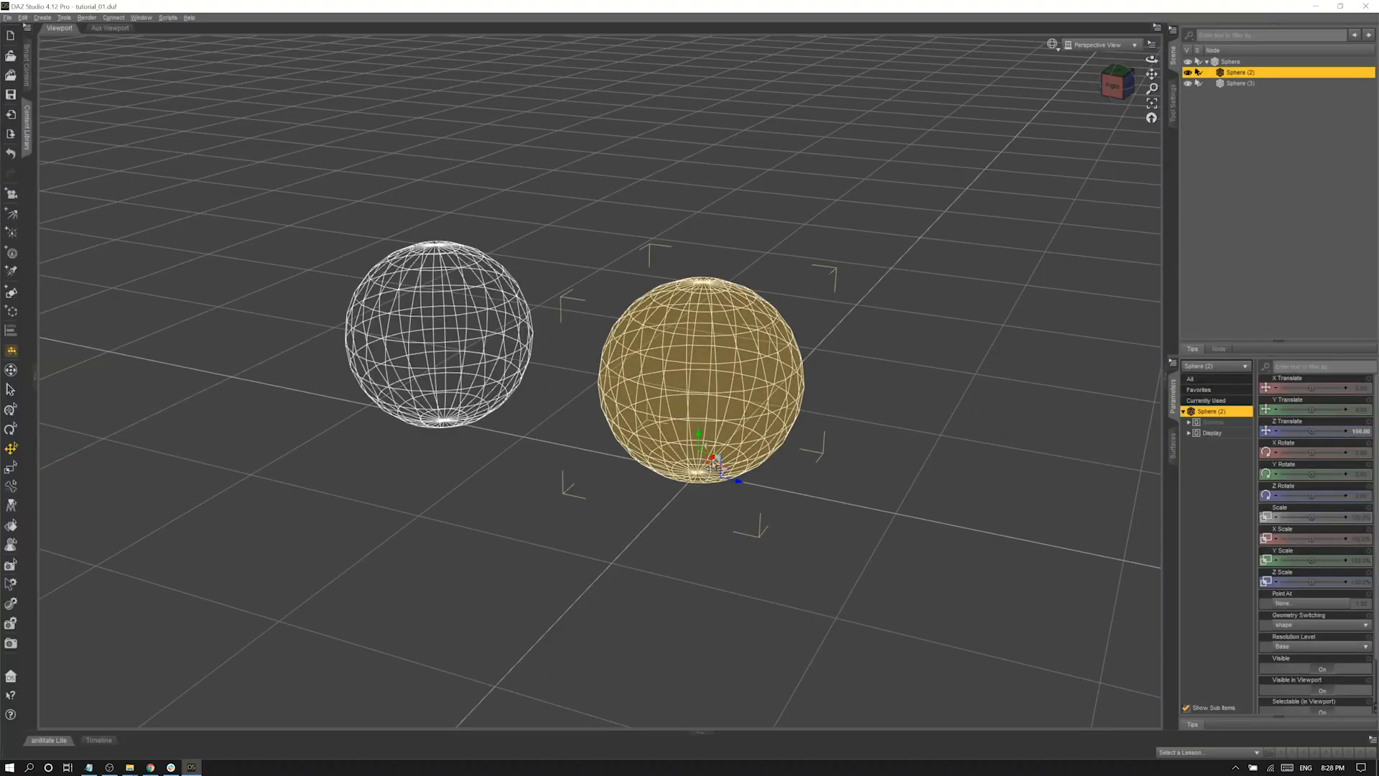
pyautogui.moveTo(713, 458); pyautogui.dragTo(482, 310)
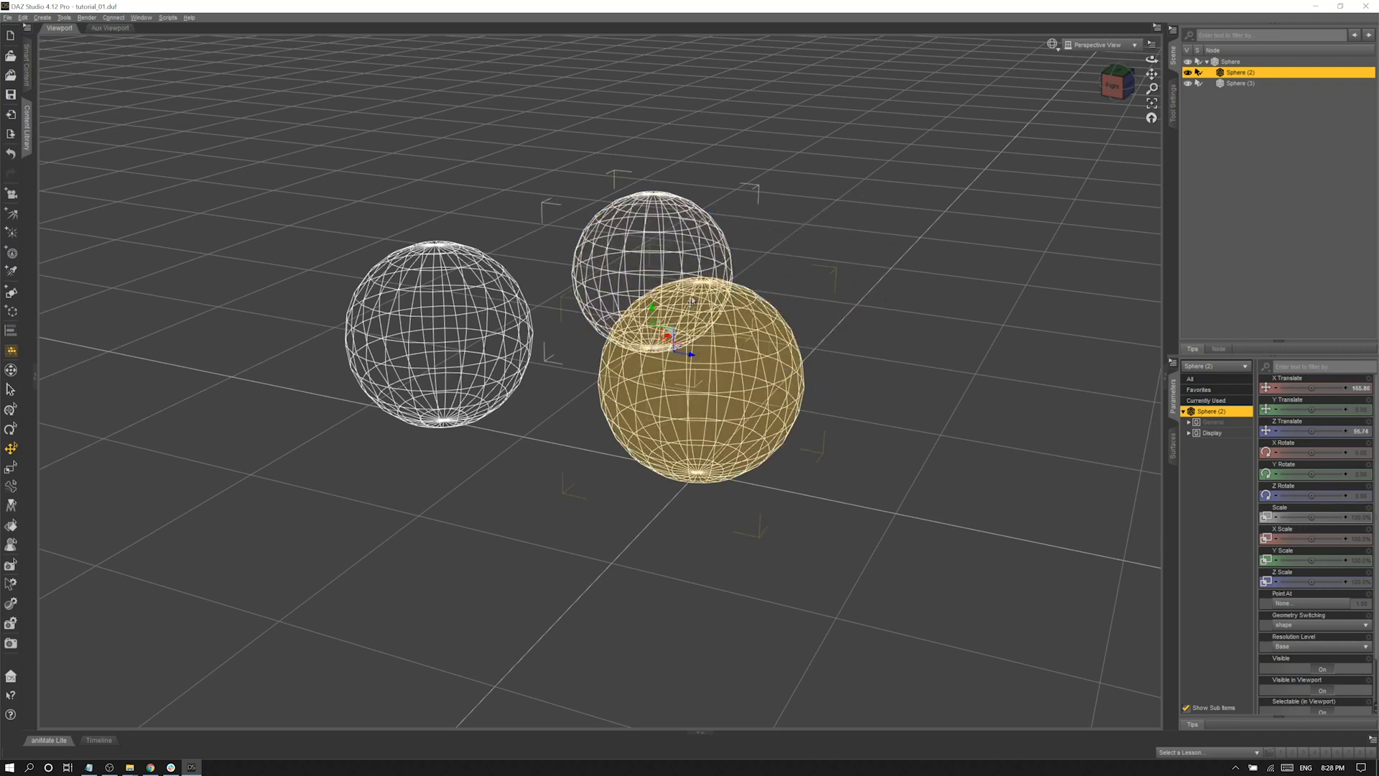
# - Set the perspective viewport's draw style to Hidden Line and inspect the spheres from a slightly higher angle
pyautogui.click(1051, 44)
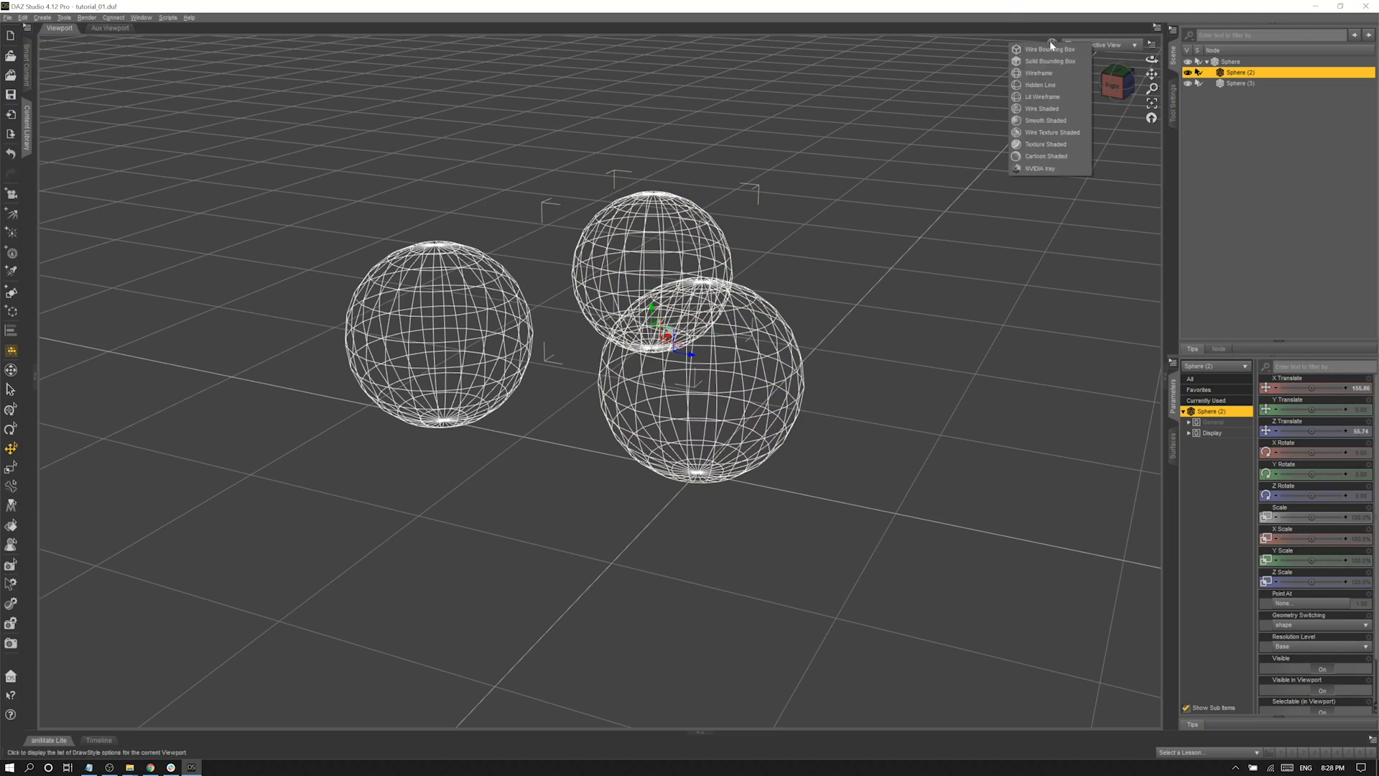
pyautogui.click(1042, 85)
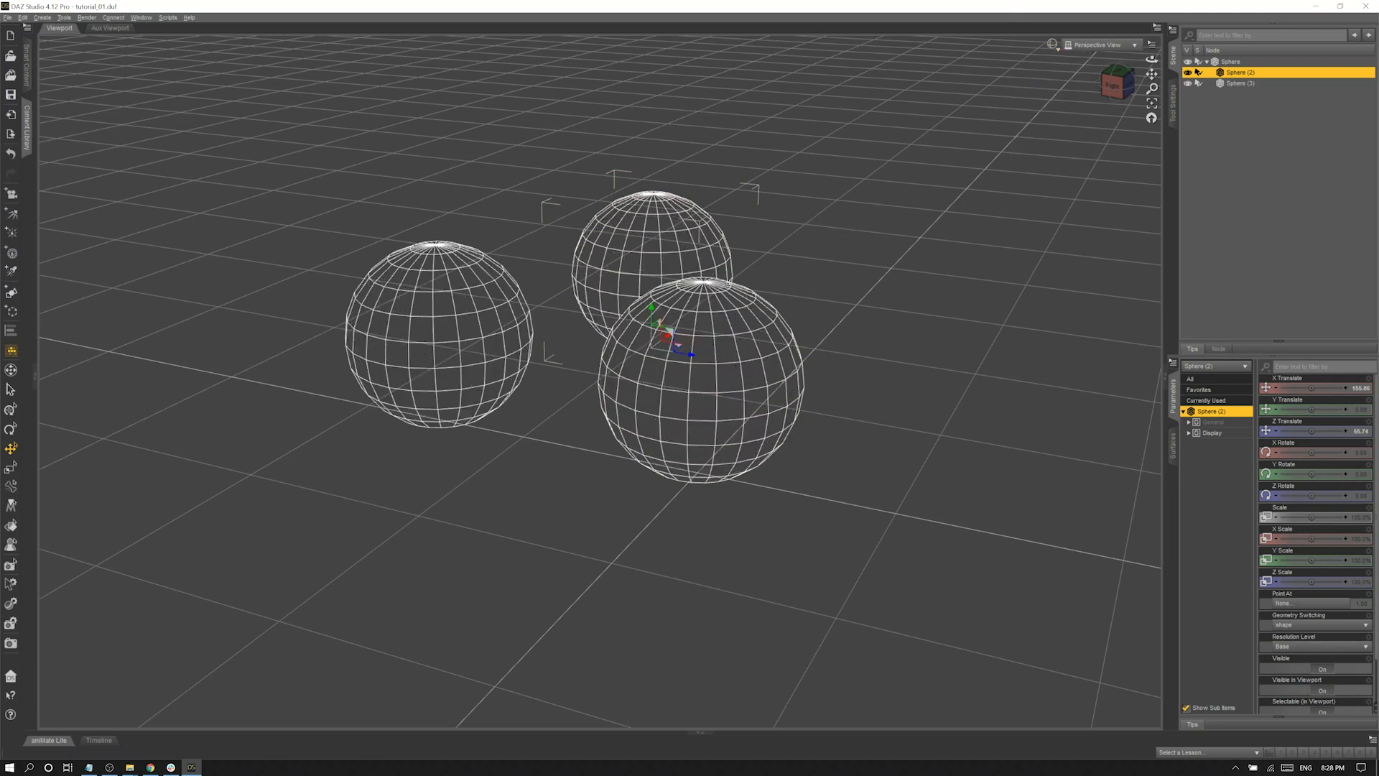
pyautogui.moveTo(793, 247); pyautogui.dragTo(829, 216, button='middle')
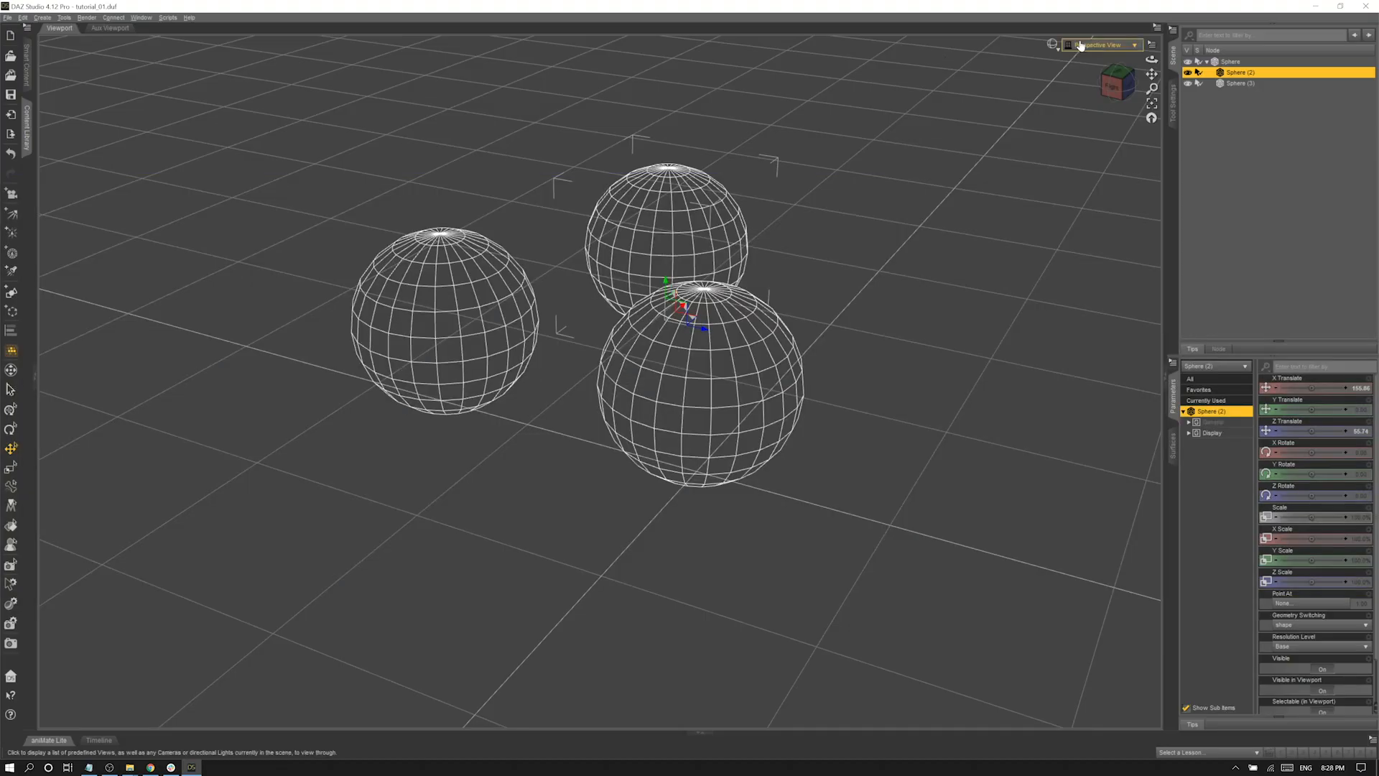
# - Change the main viewport to Top View with the Wireframe draw style
pyautogui.click(1102, 45)
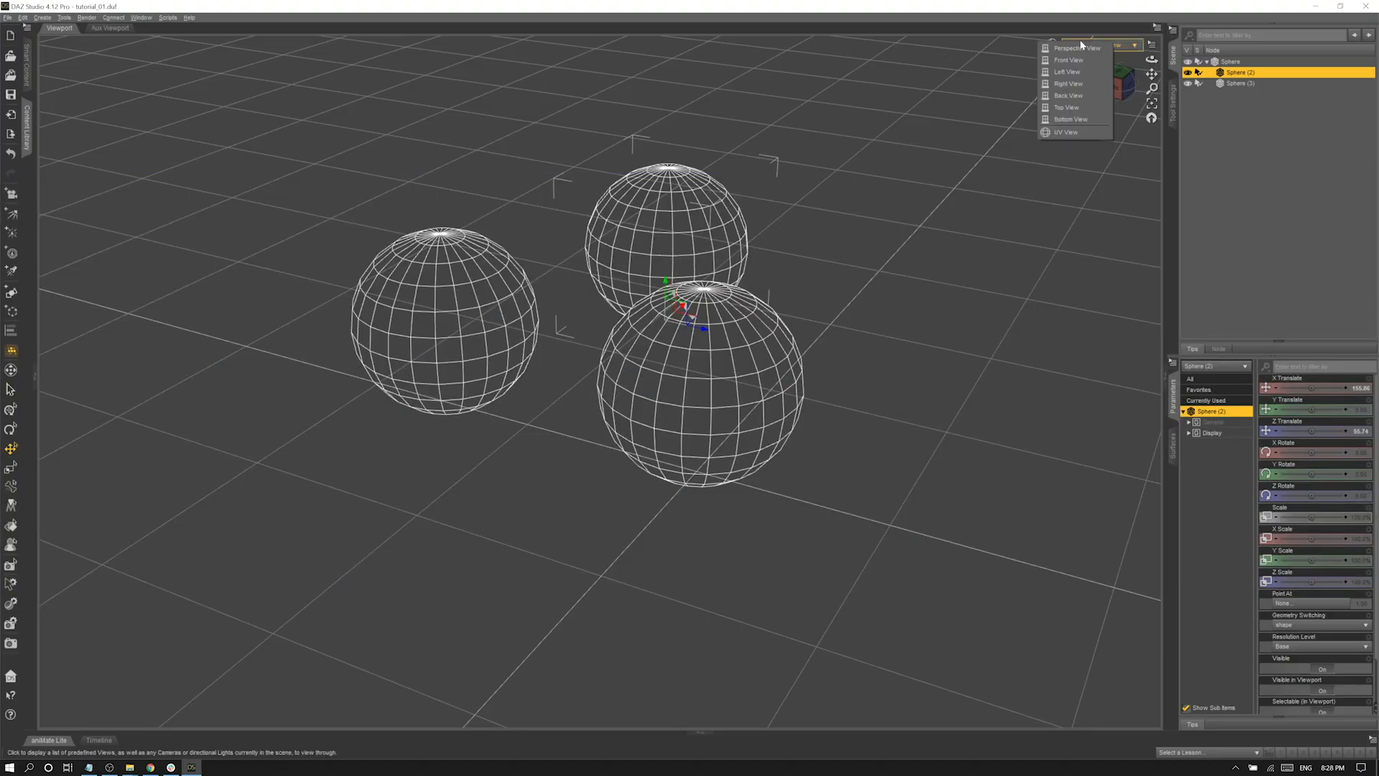
pyautogui.click(1070, 107)
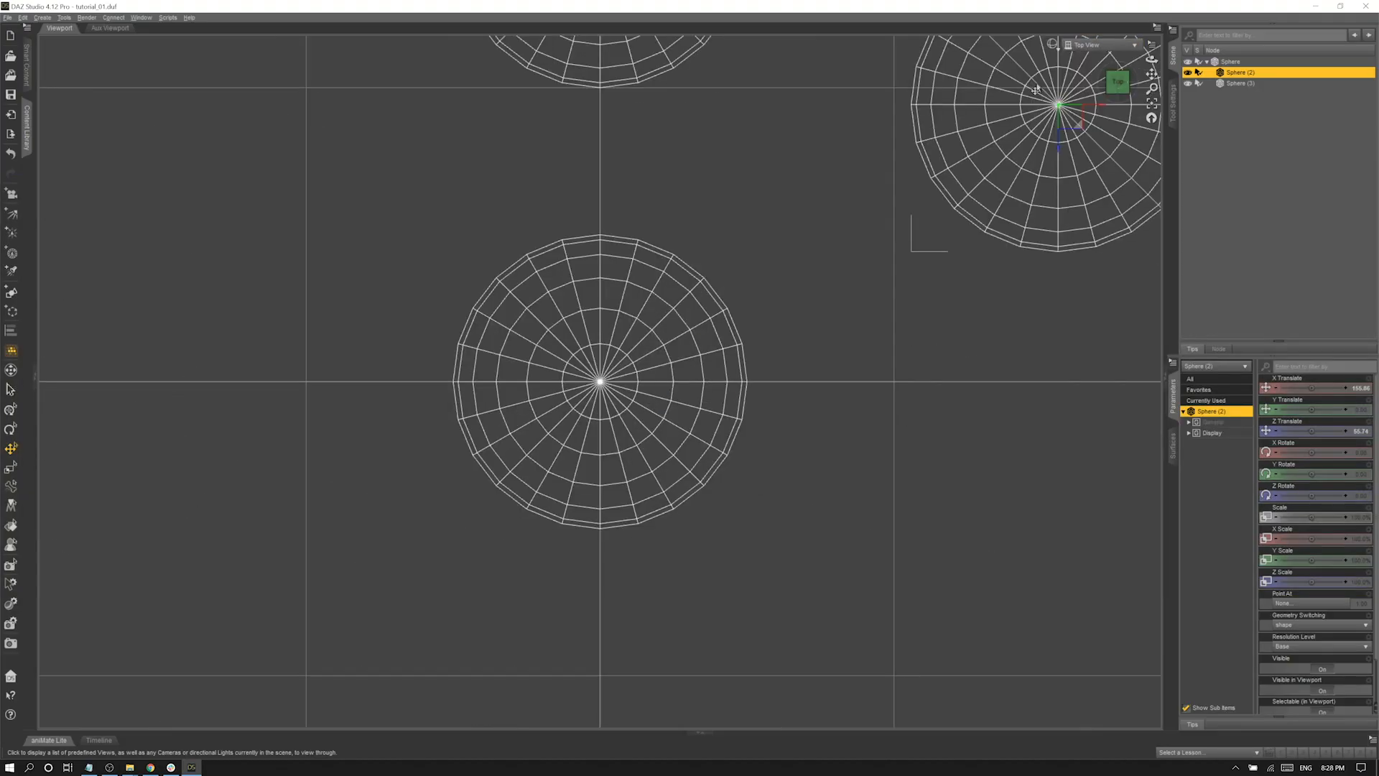
pyautogui.click(1051, 43)
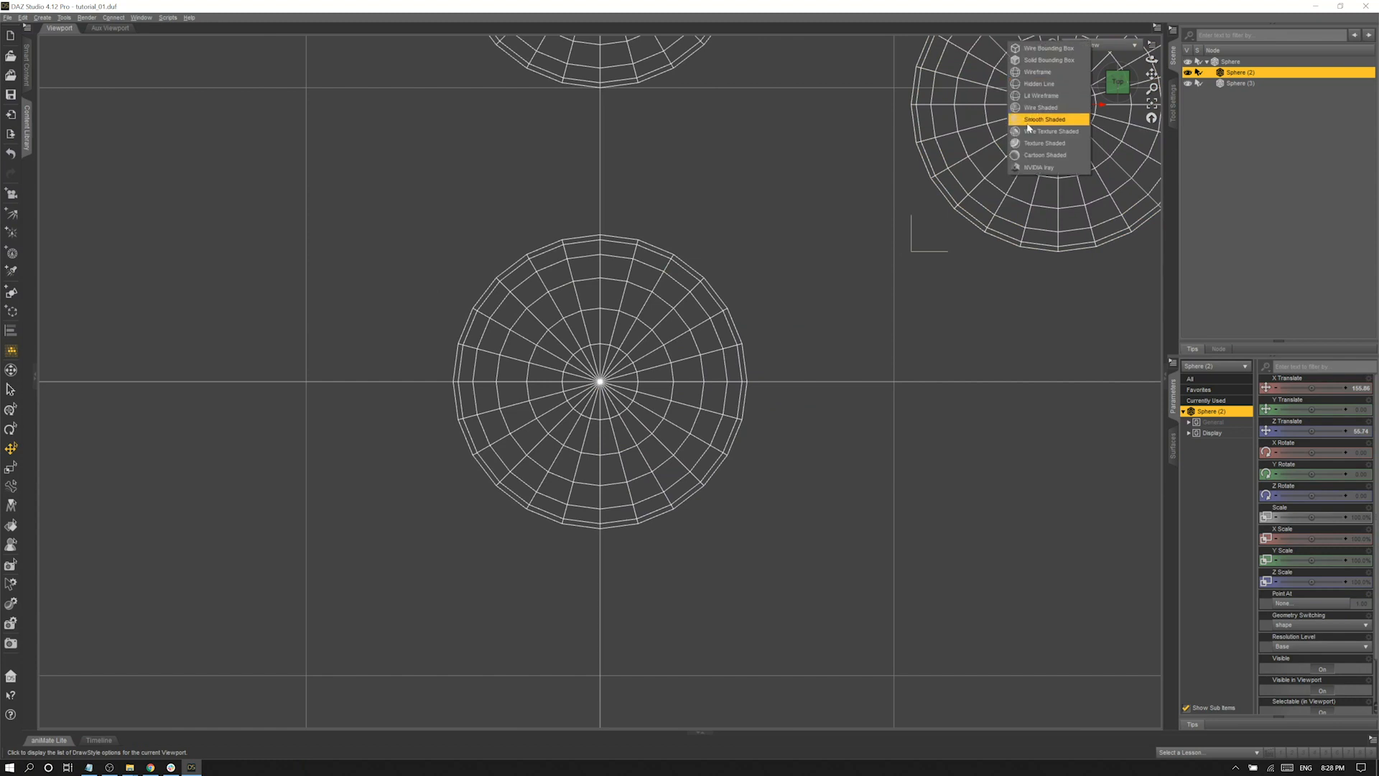
pyautogui.click(1042, 73)
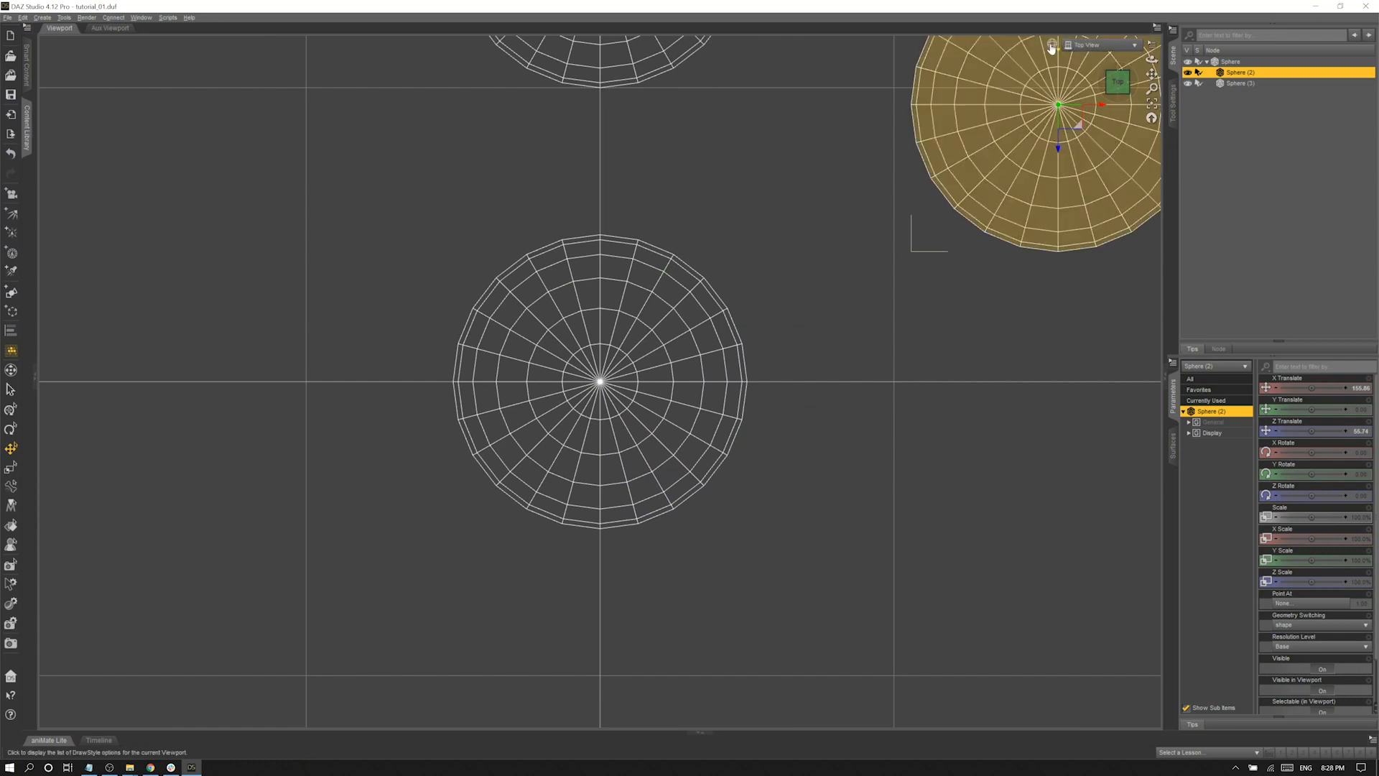
# - Compare Texture Shaded and Wireframe draw styles in the top view, leaving Texture Shaded active
pyautogui.click(1050, 44)
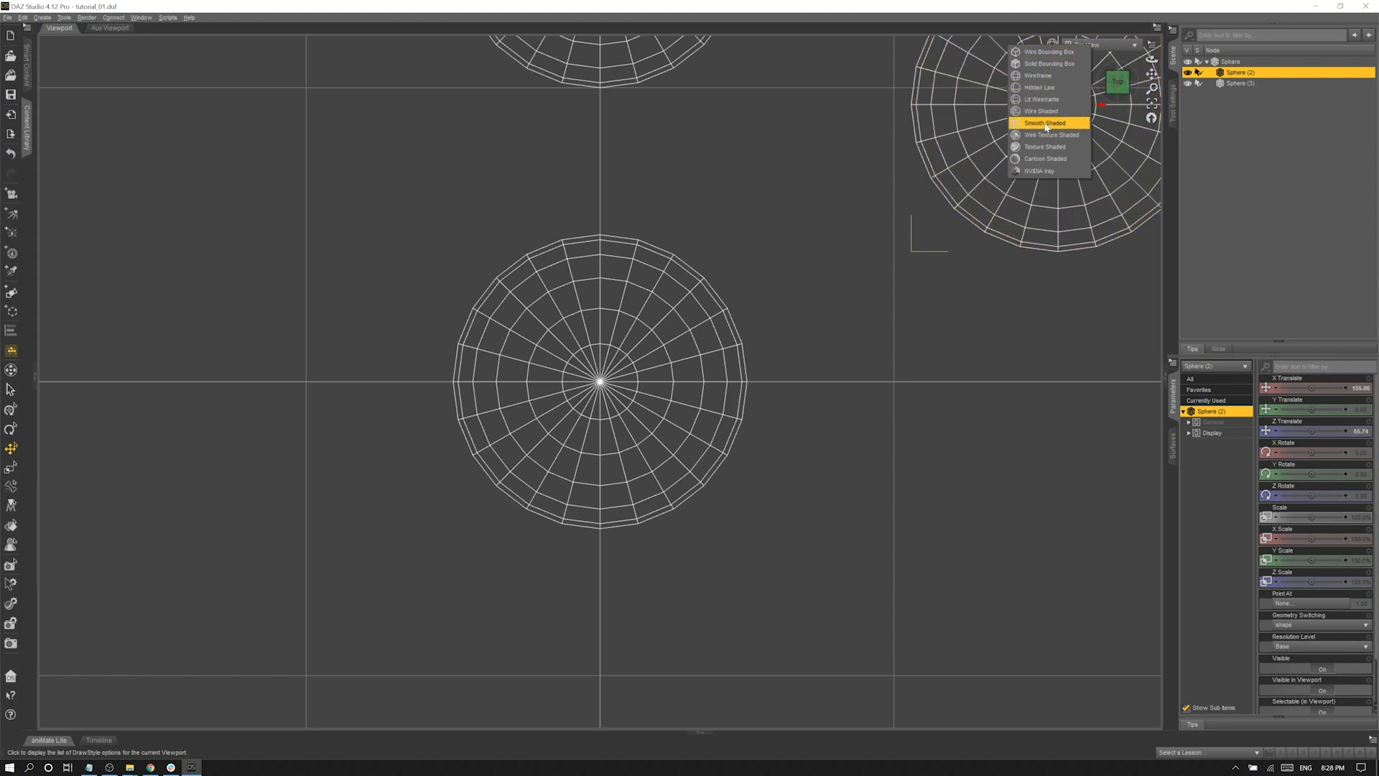
pyautogui.click(1045, 146)
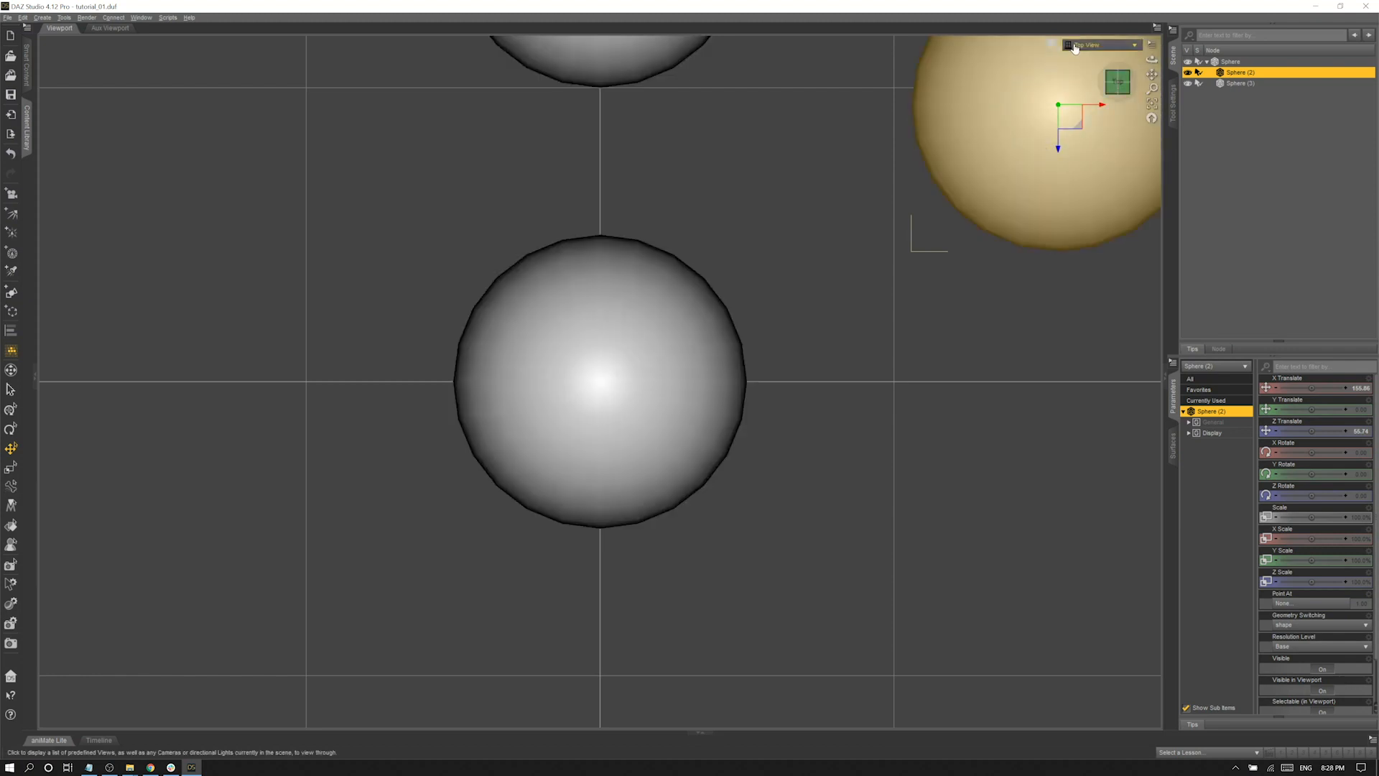
pyautogui.click(1048, 46)
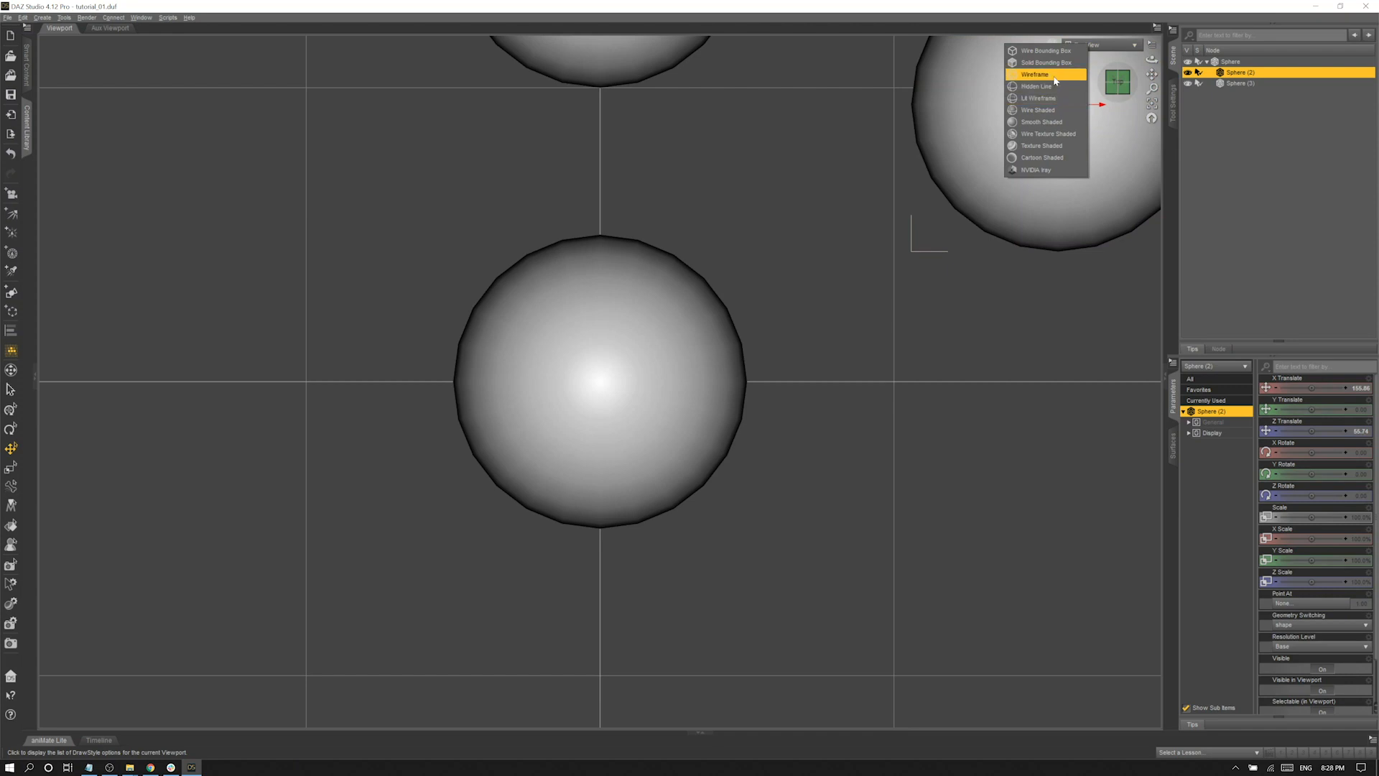
pyautogui.click(1036, 74)
pyautogui.click(1054, 45)
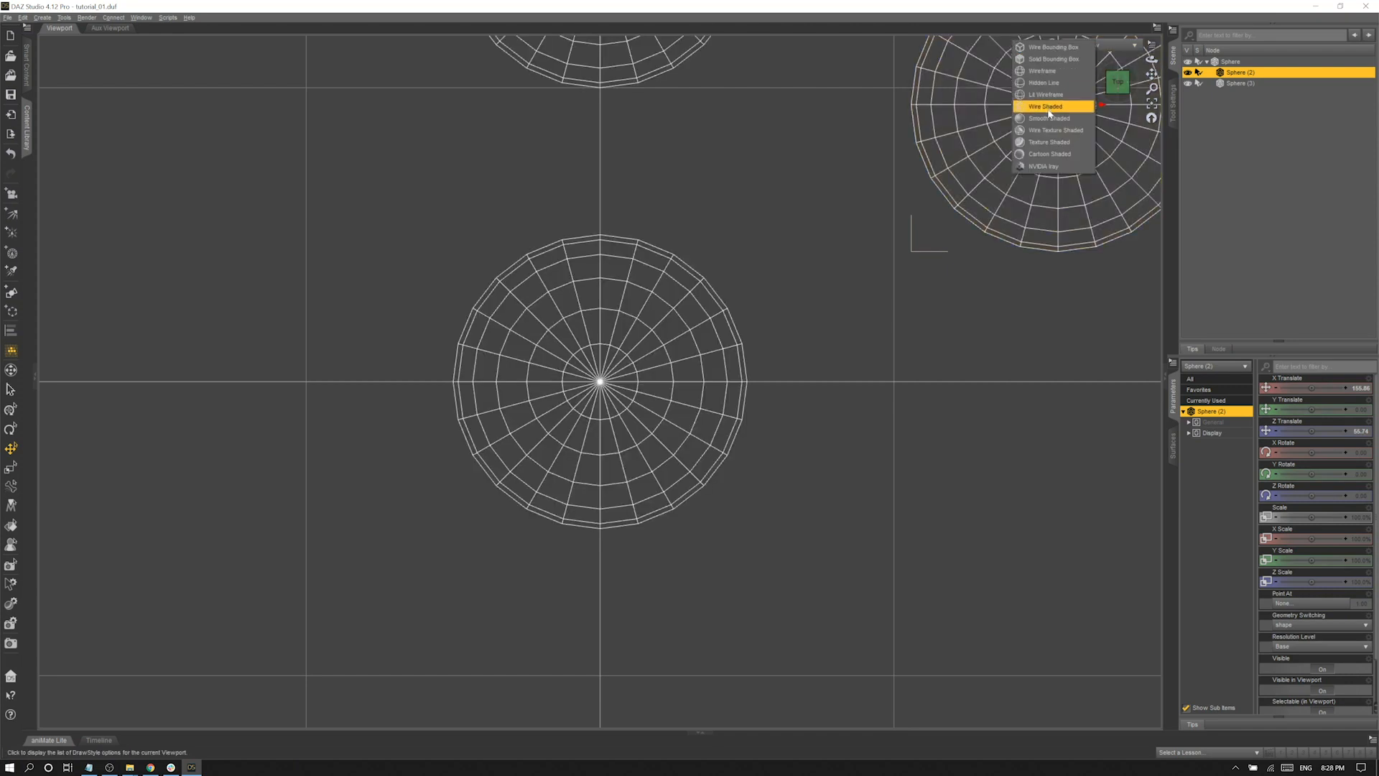
pyautogui.click(1049, 142)
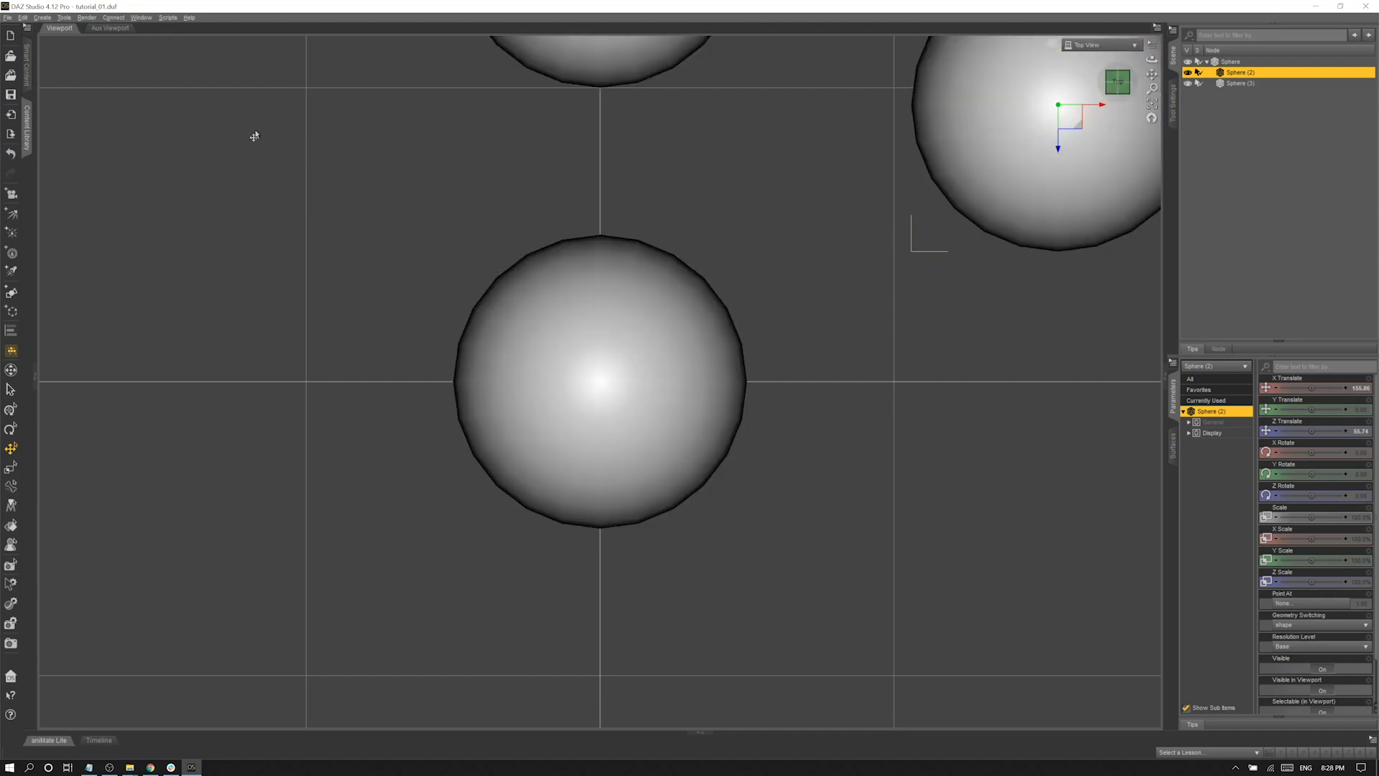
# - Switch to the Aux Viewport and set it to Top View with the Wireframe draw style
pyautogui.click(111, 28)
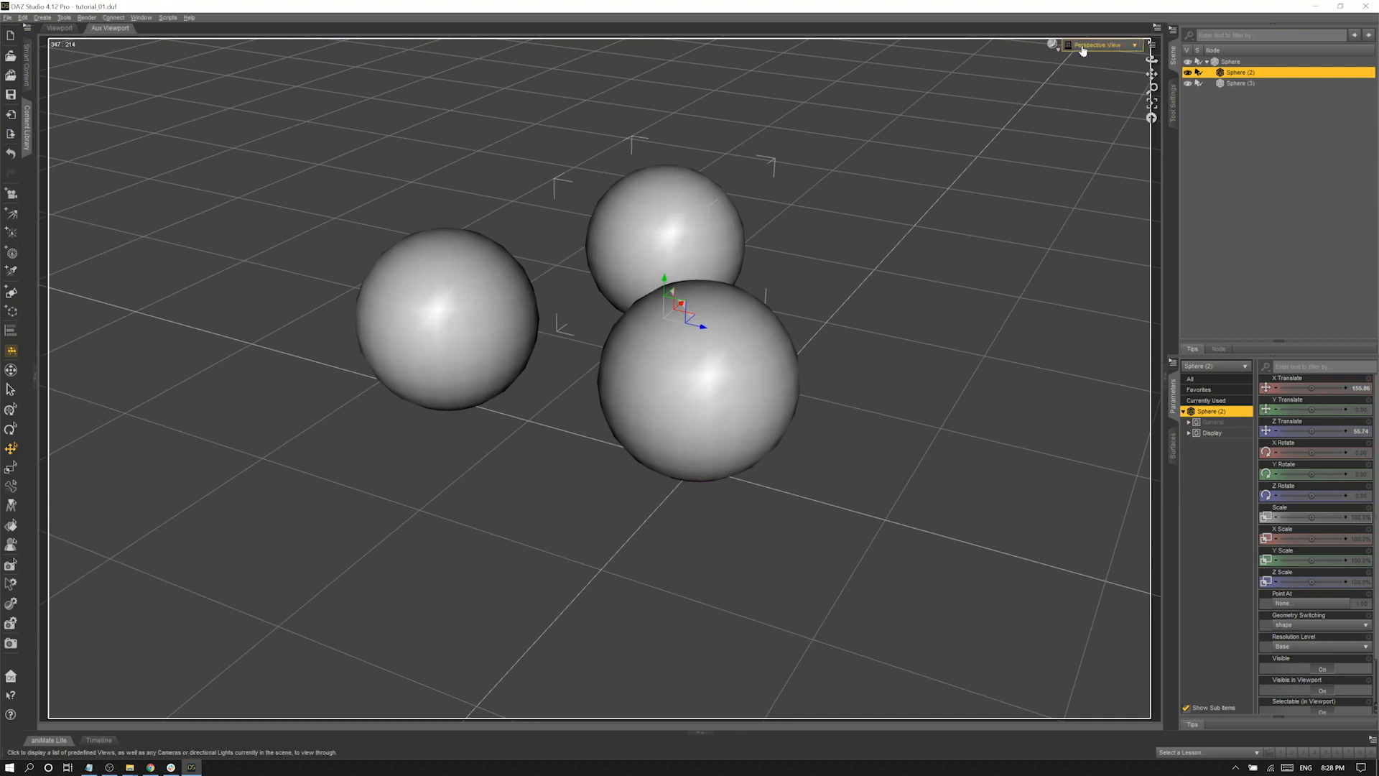
pyautogui.click(1080, 47)
pyautogui.click(1067, 110)
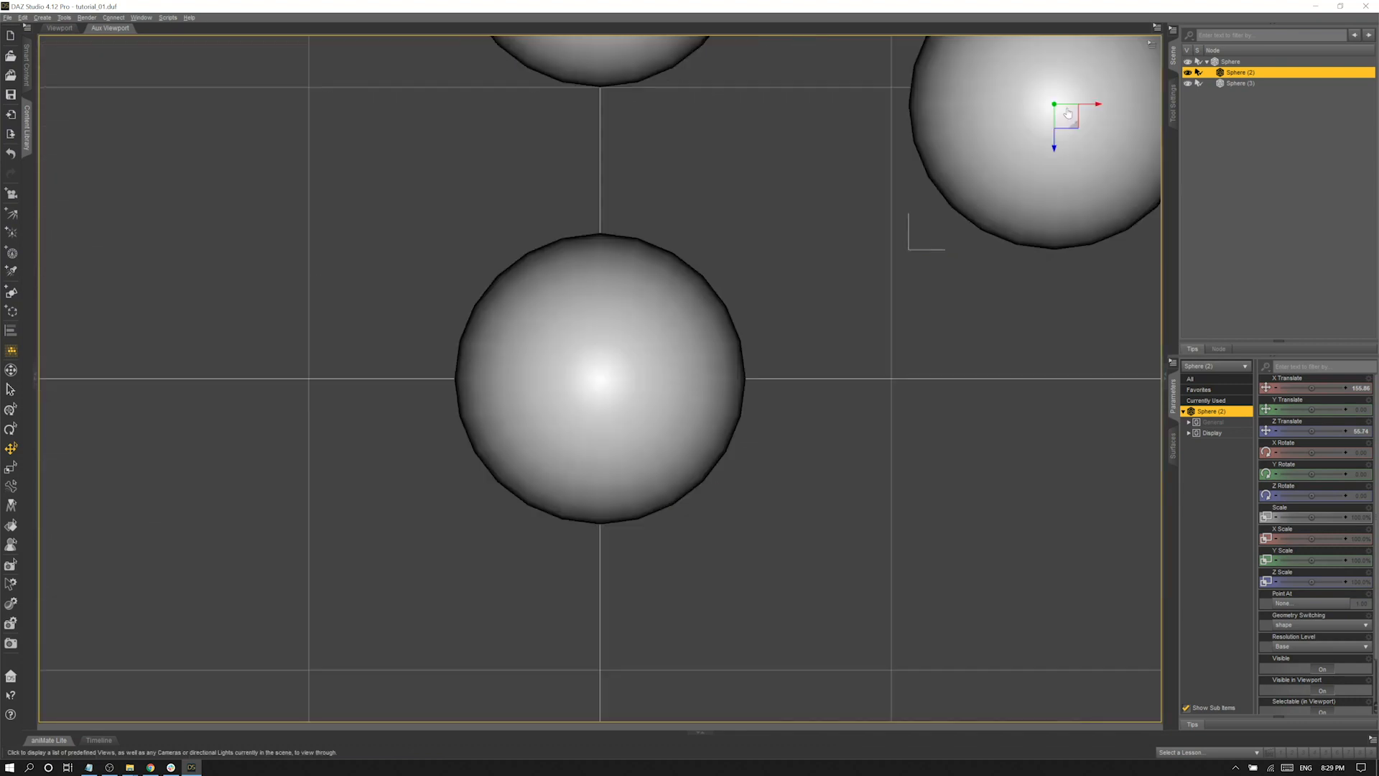
pyautogui.click(1077, 46)
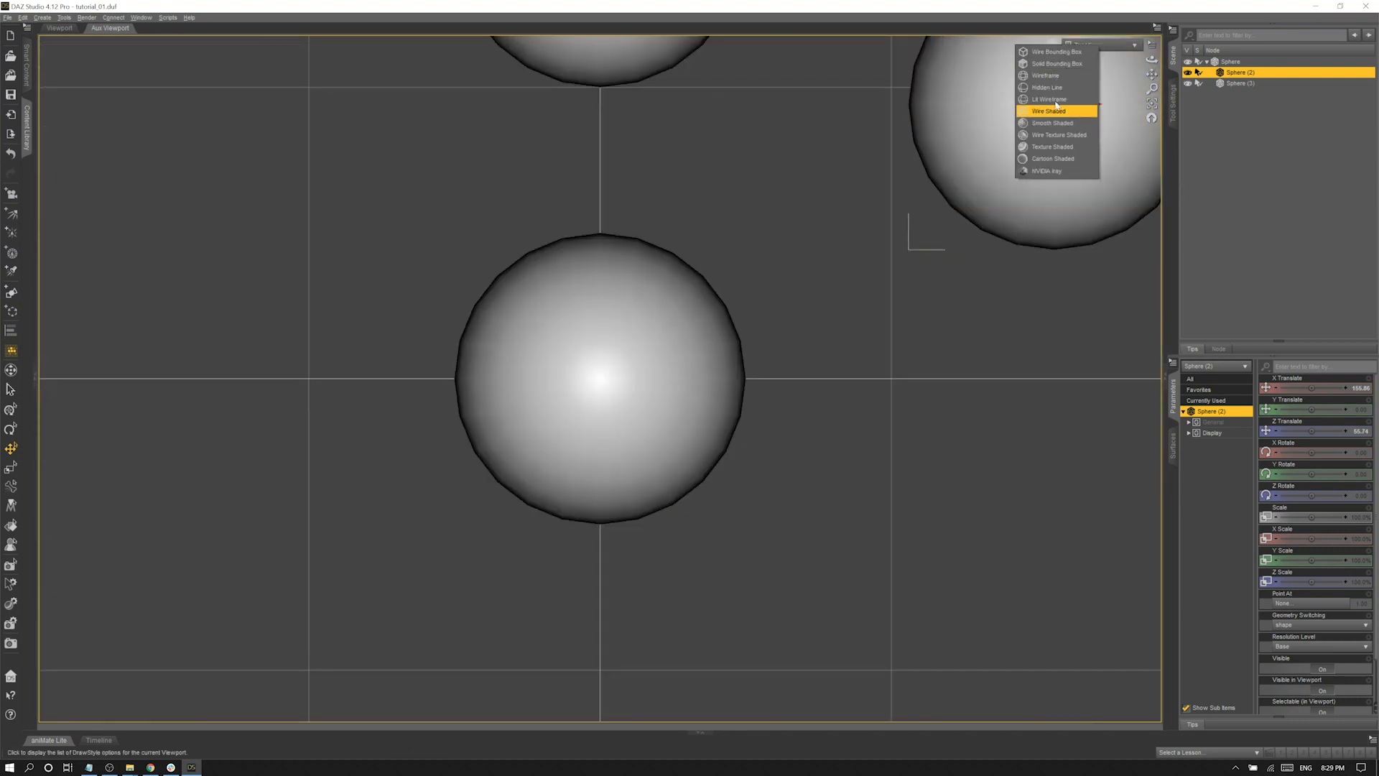
pyautogui.click(1047, 75)
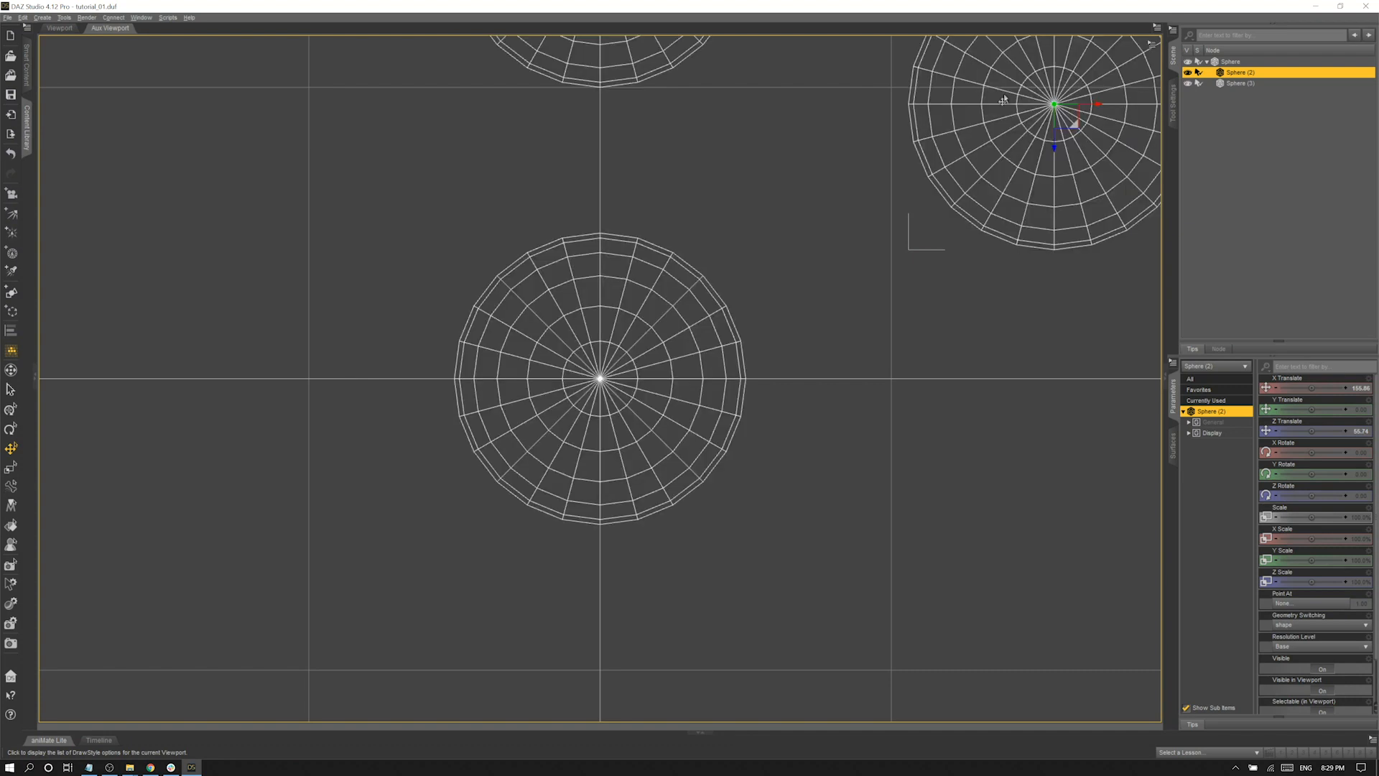
# - Return to the main viewport and set it to Perspective View
pyautogui.click(60, 28)
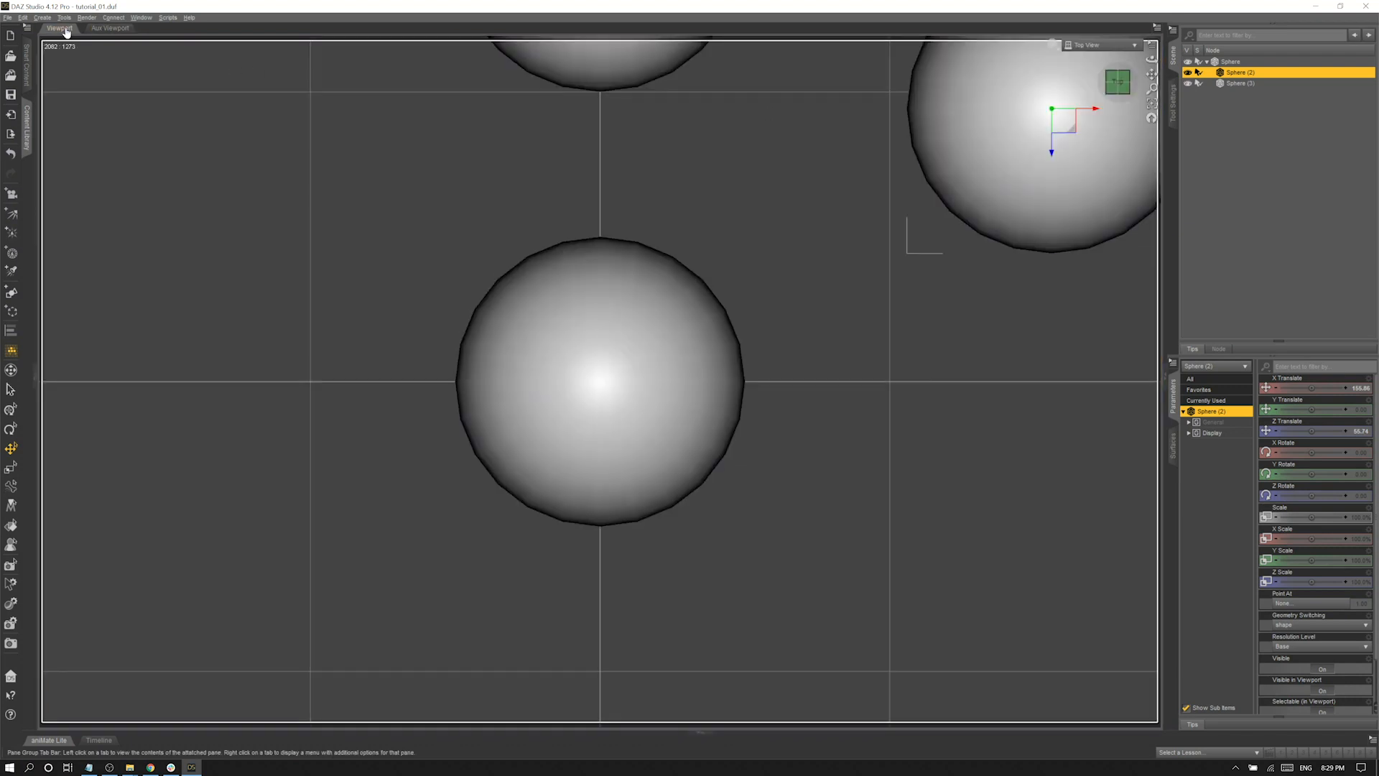
pyautogui.click(1099, 44)
pyautogui.click(1104, 54)
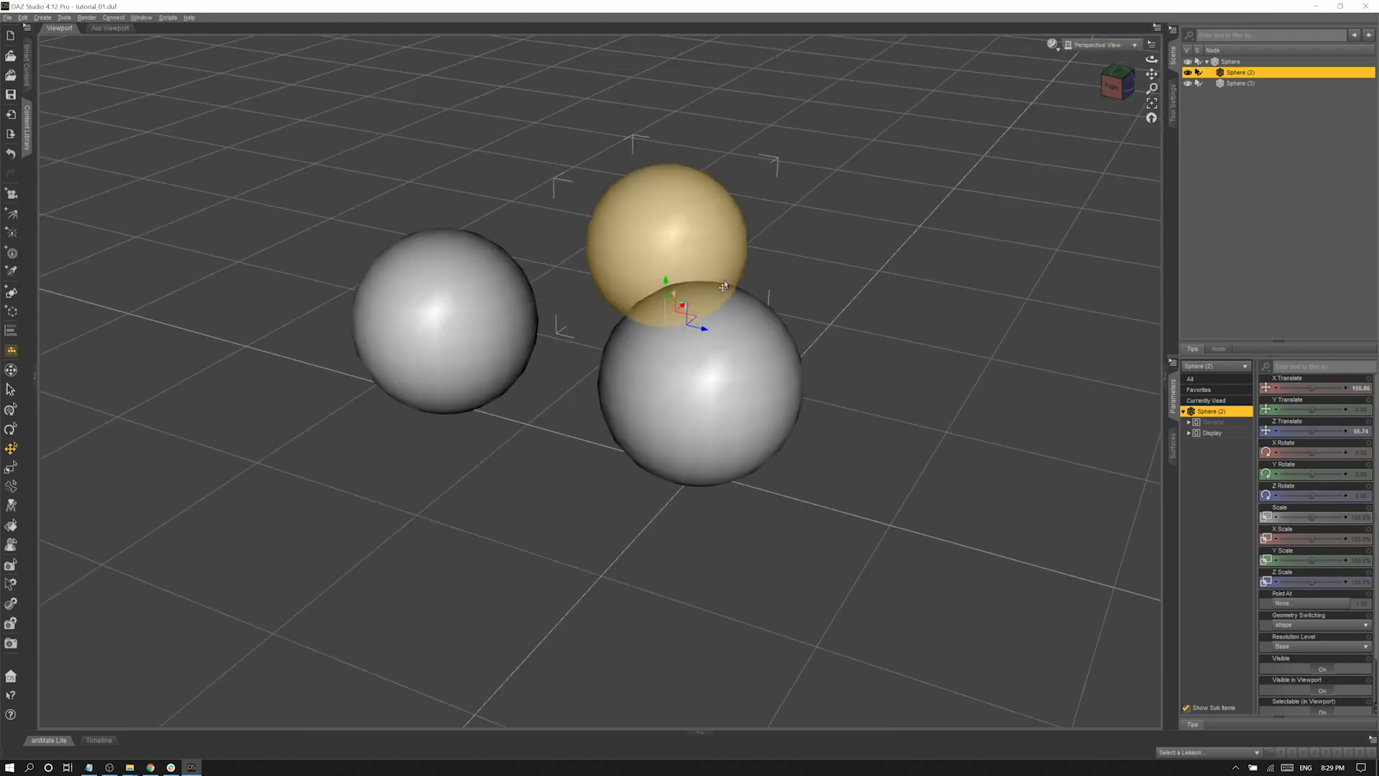
# - Set the Aux Viewport to Front View and frame the spheres in it
pyautogui.click(109, 31)
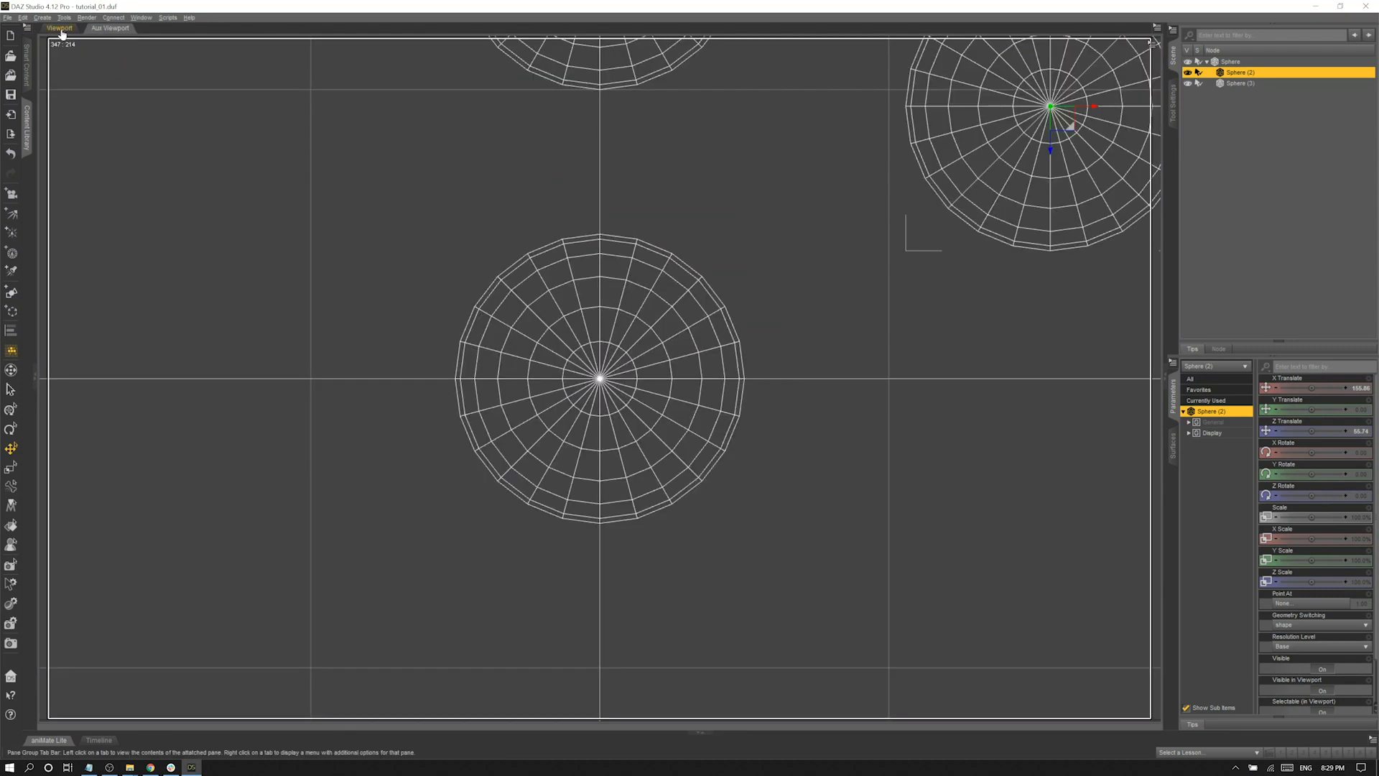
pyautogui.scroll(-6, 723, 277)
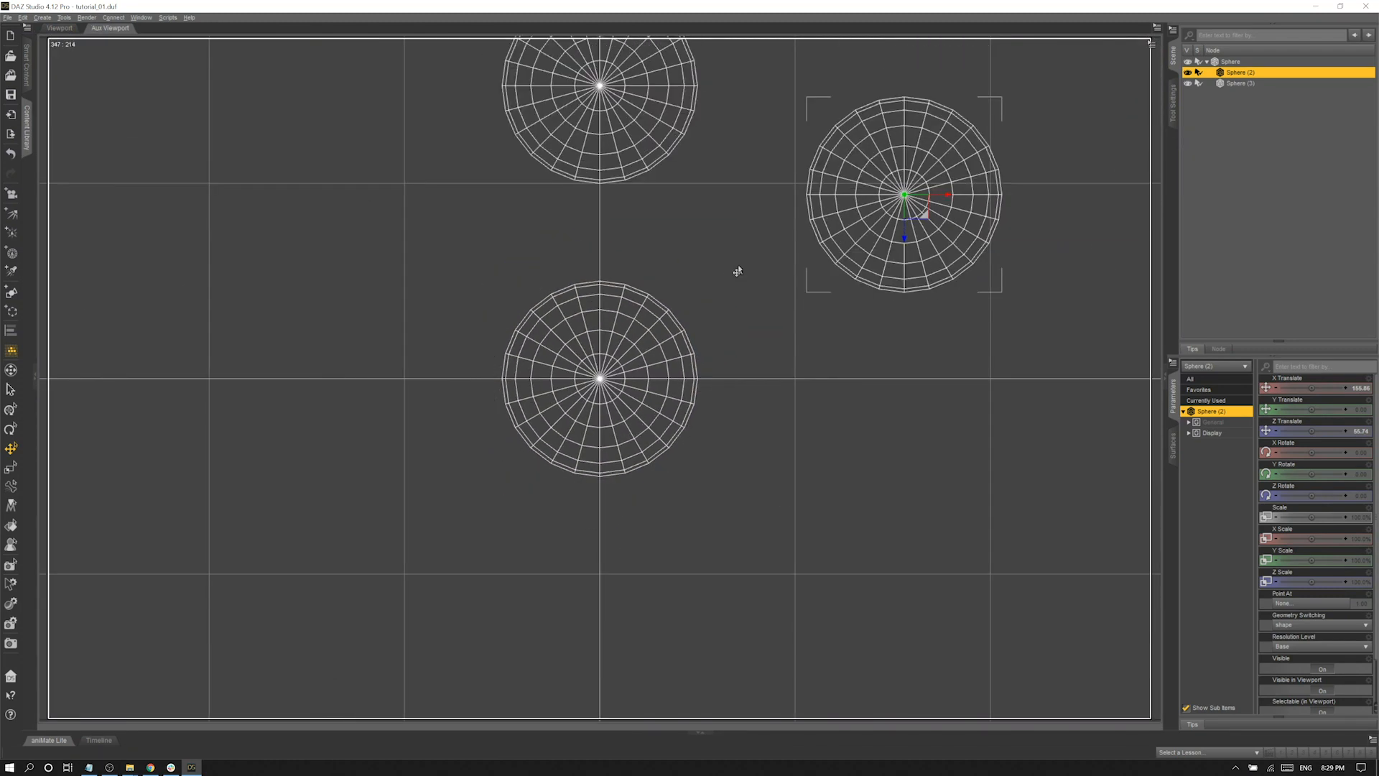
pyautogui.click(1102, 44)
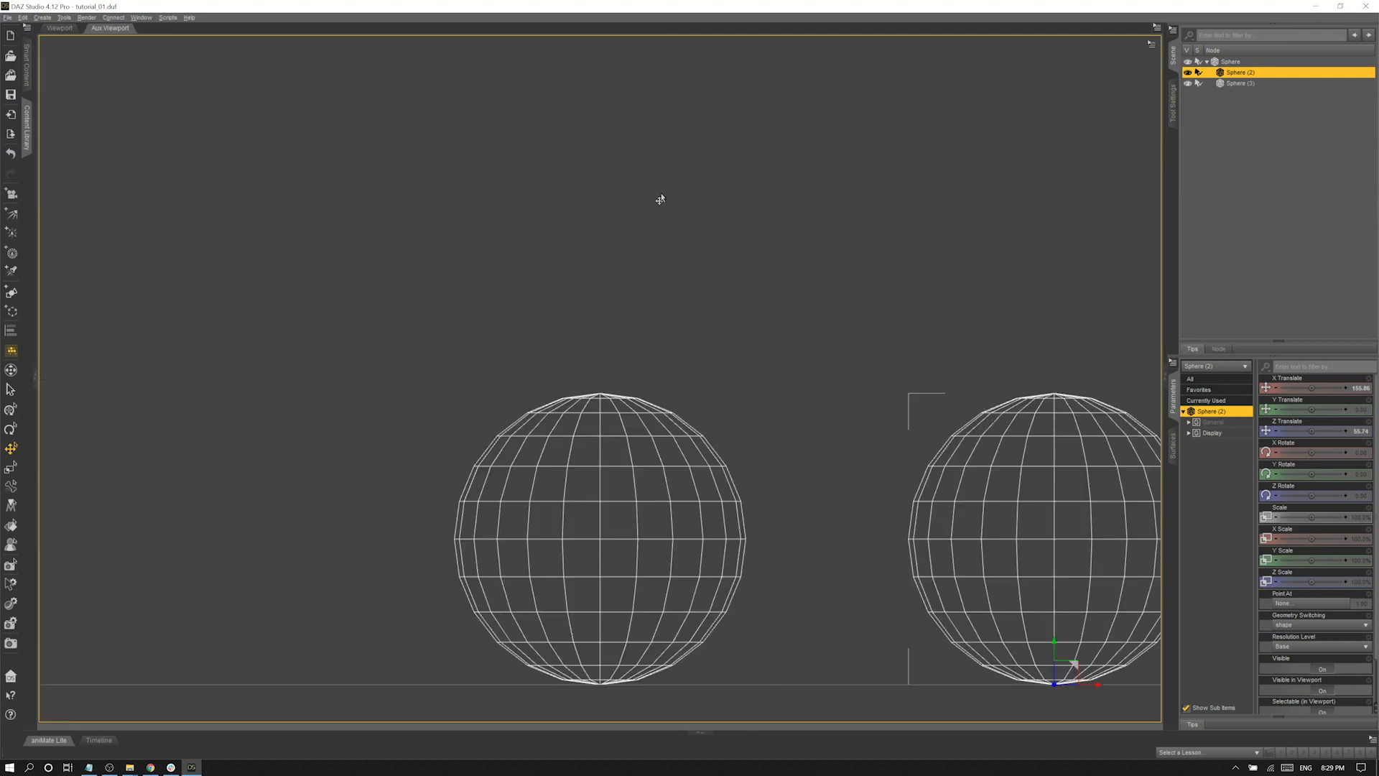
pyautogui.moveTo(900, 458); pyautogui.dragTo(1002, 619, button='middle')
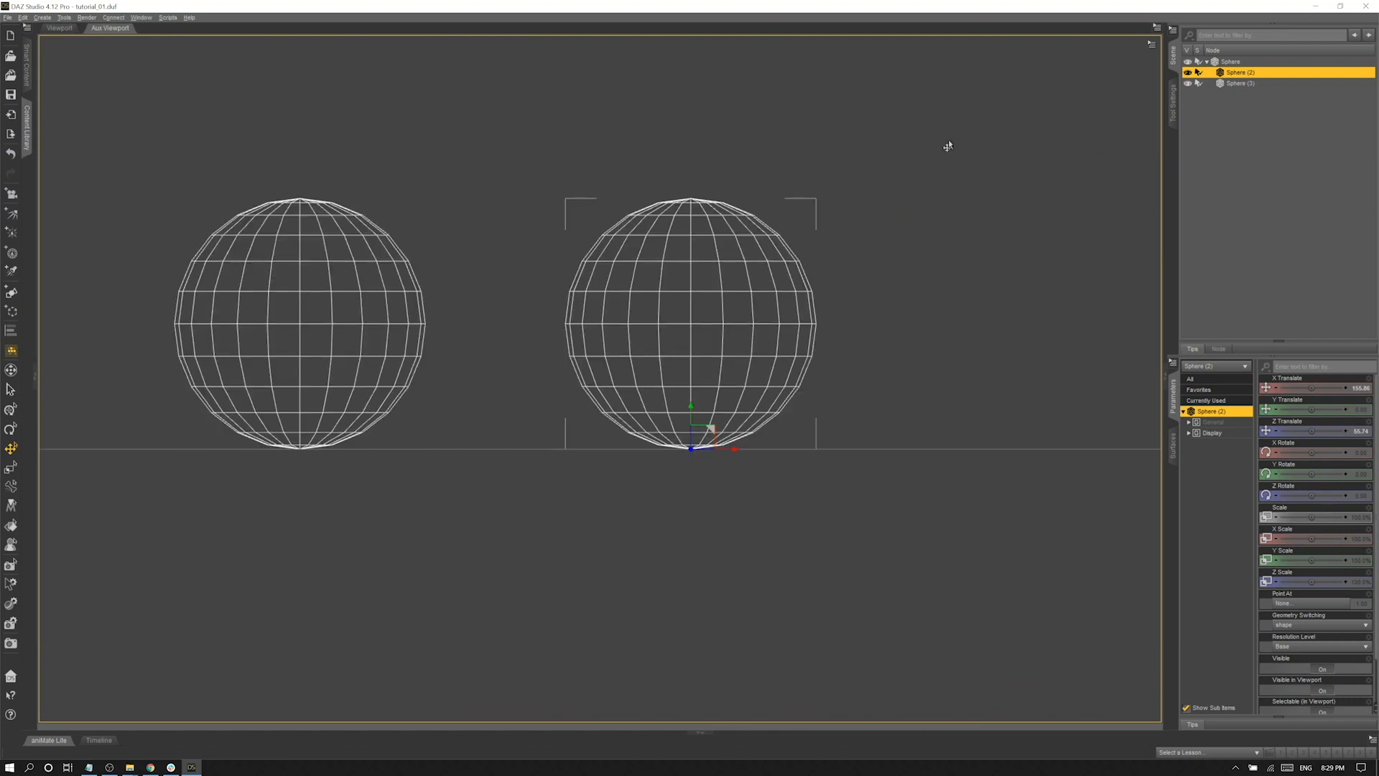
# - Raise Sphere (3) on top of the sphere behind it in the Aux Viewport, and undo the move in the main viewport
pyautogui.click(300, 423)
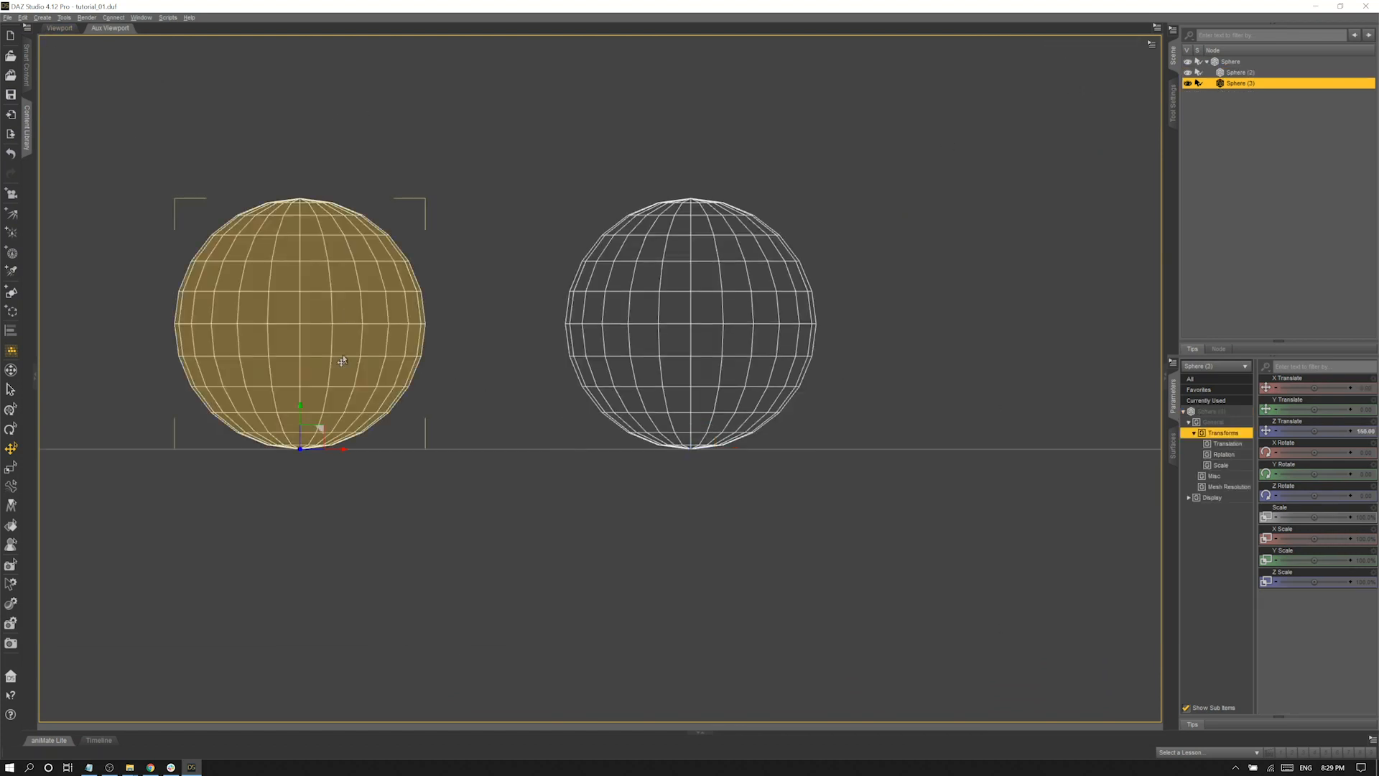
pyautogui.moveTo(297, 415); pyautogui.dragTo(329, 165)
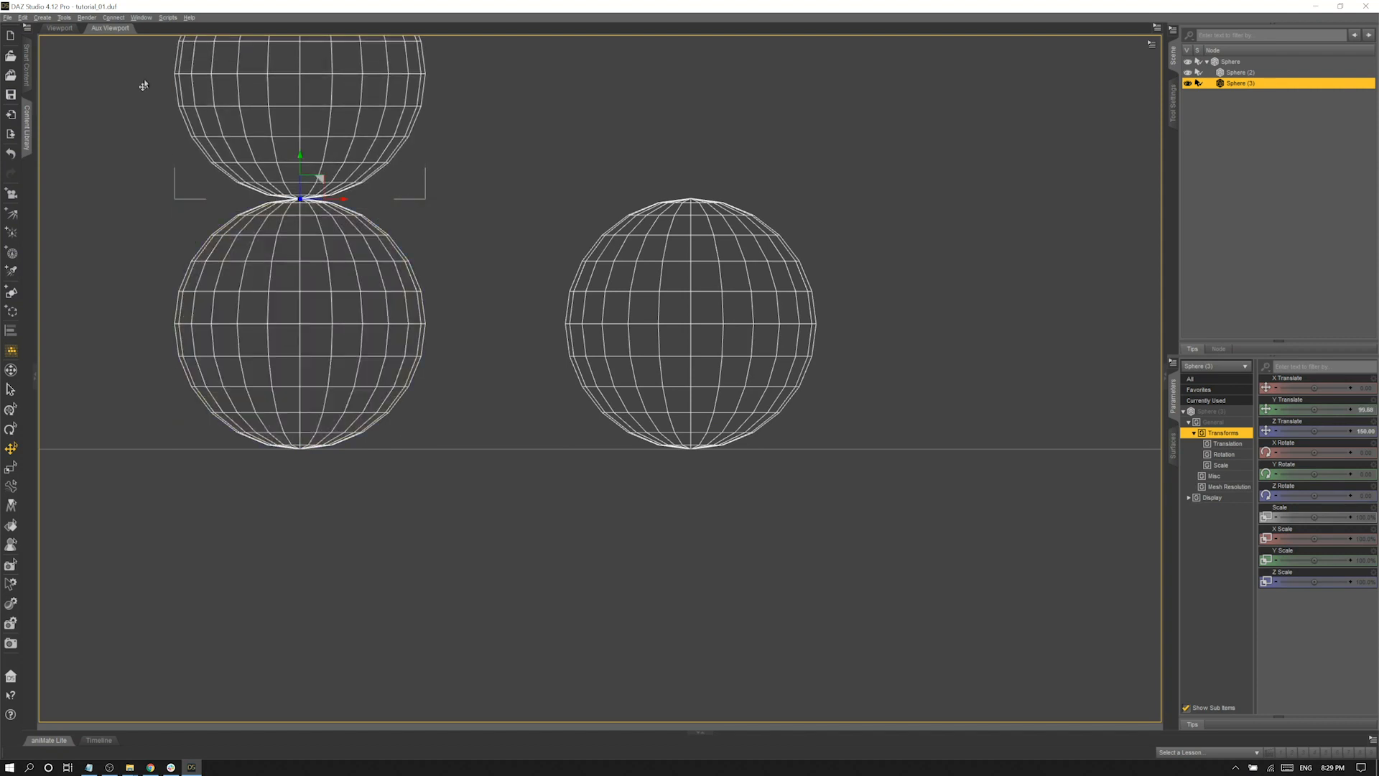
pyautogui.click(60, 28)
pyautogui.click(98, 29)
pyautogui.hotkey('ctrl', 'z')
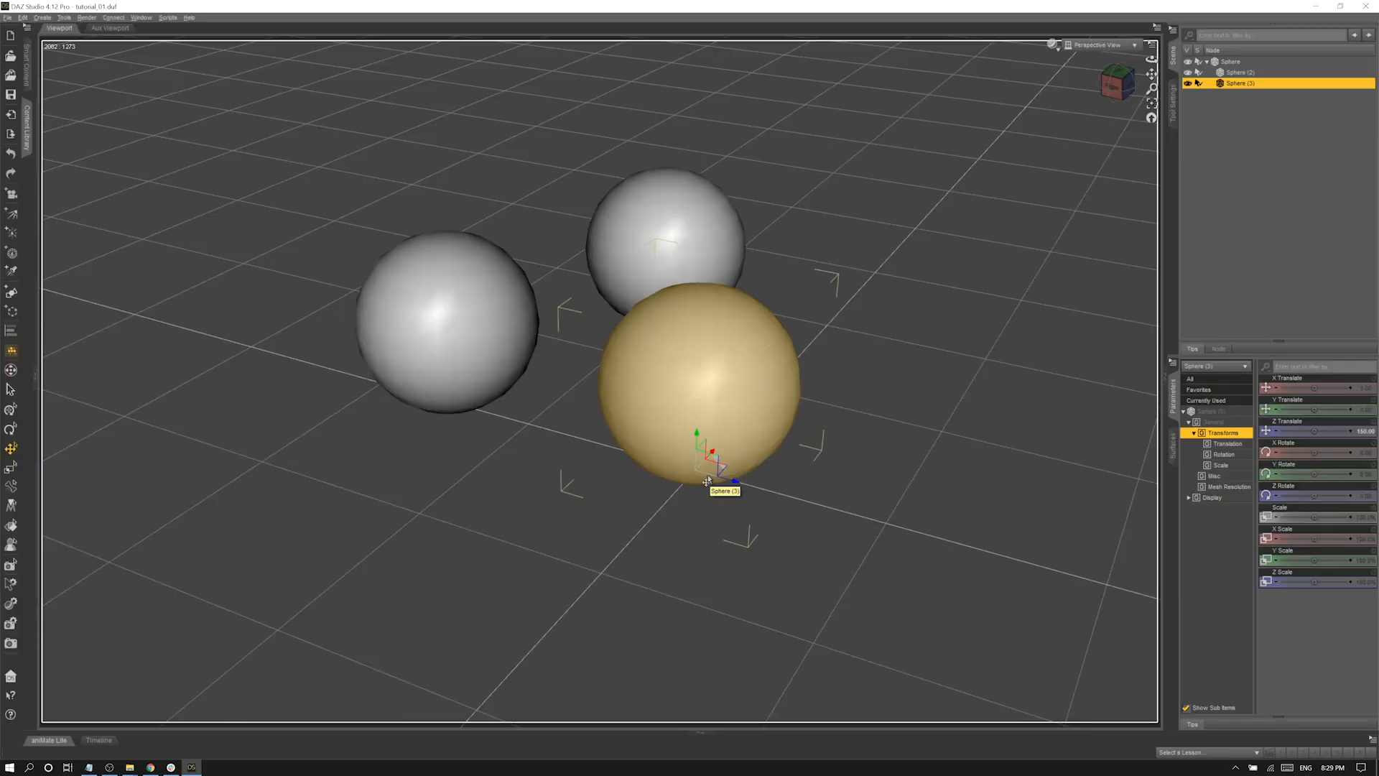
# - Save the current workspace as a custom layout named tut01_layouts
pyautogui.click(147, 17)
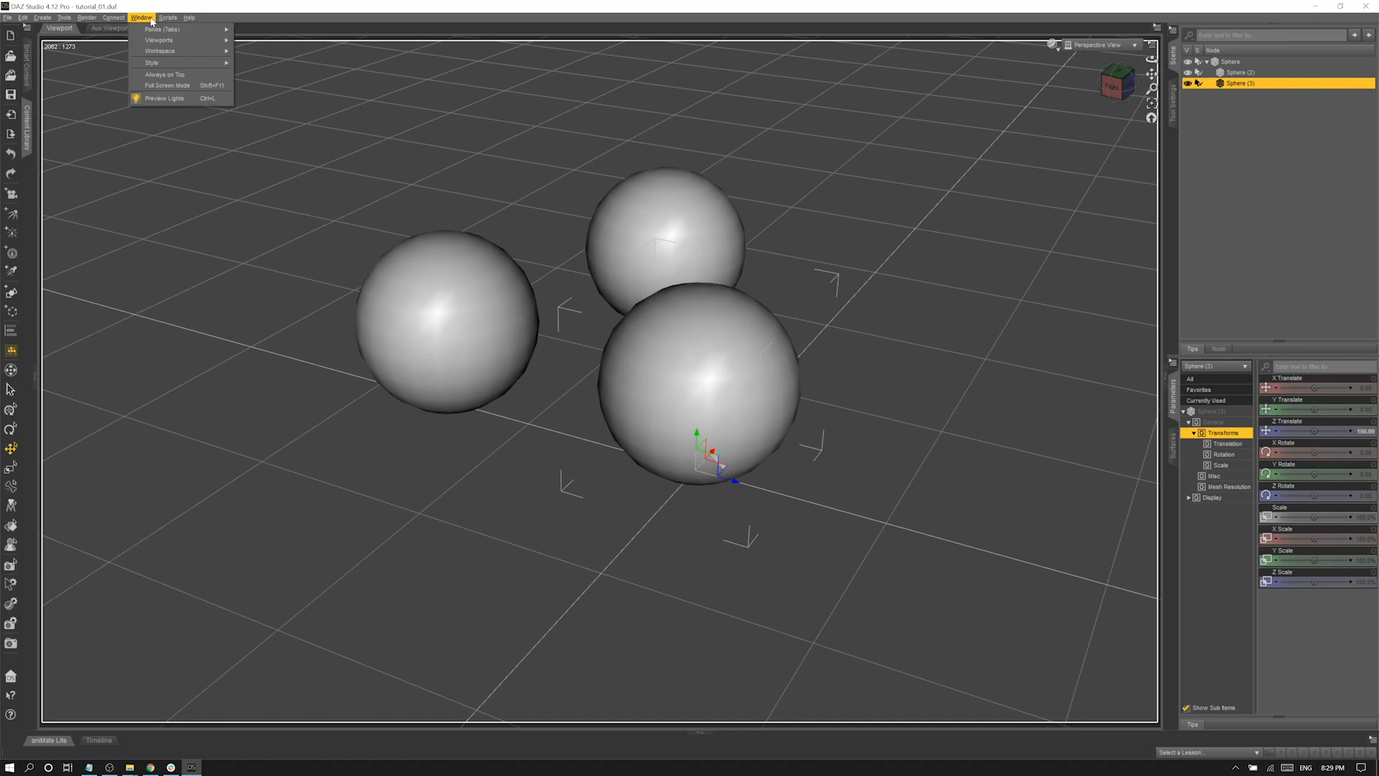
pyautogui.click(191, 24)
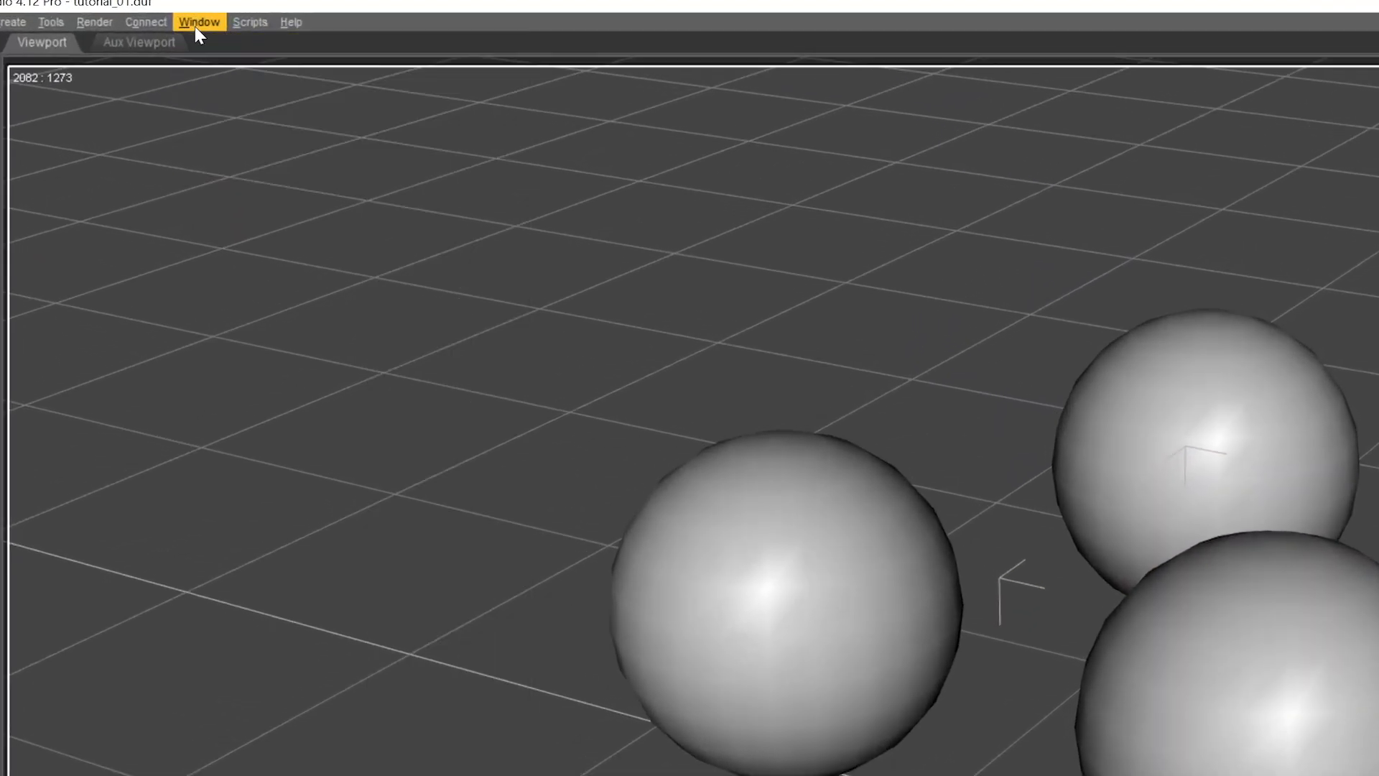
pyautogui.click(193, 24)
pyautogui.moveTo(250, 87)
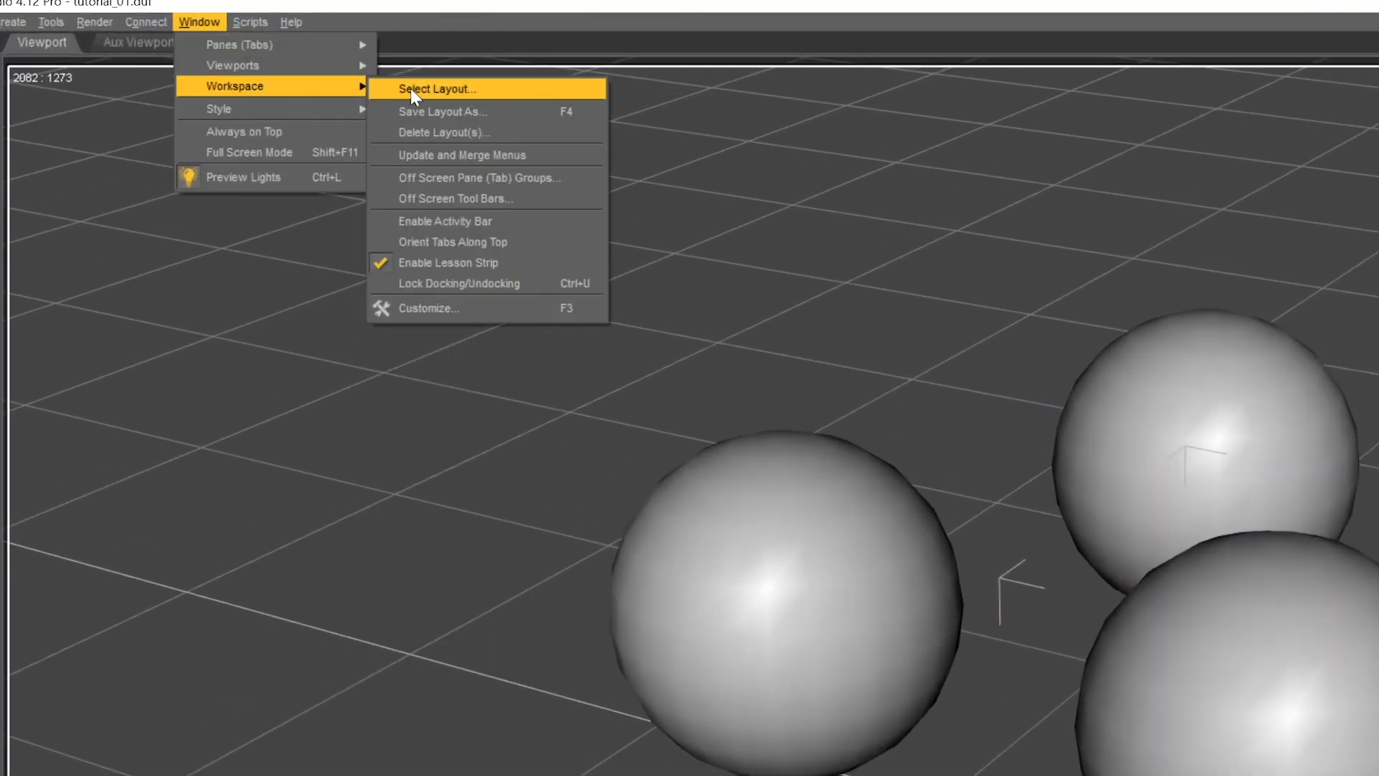
pyautogui.click(433, 115)
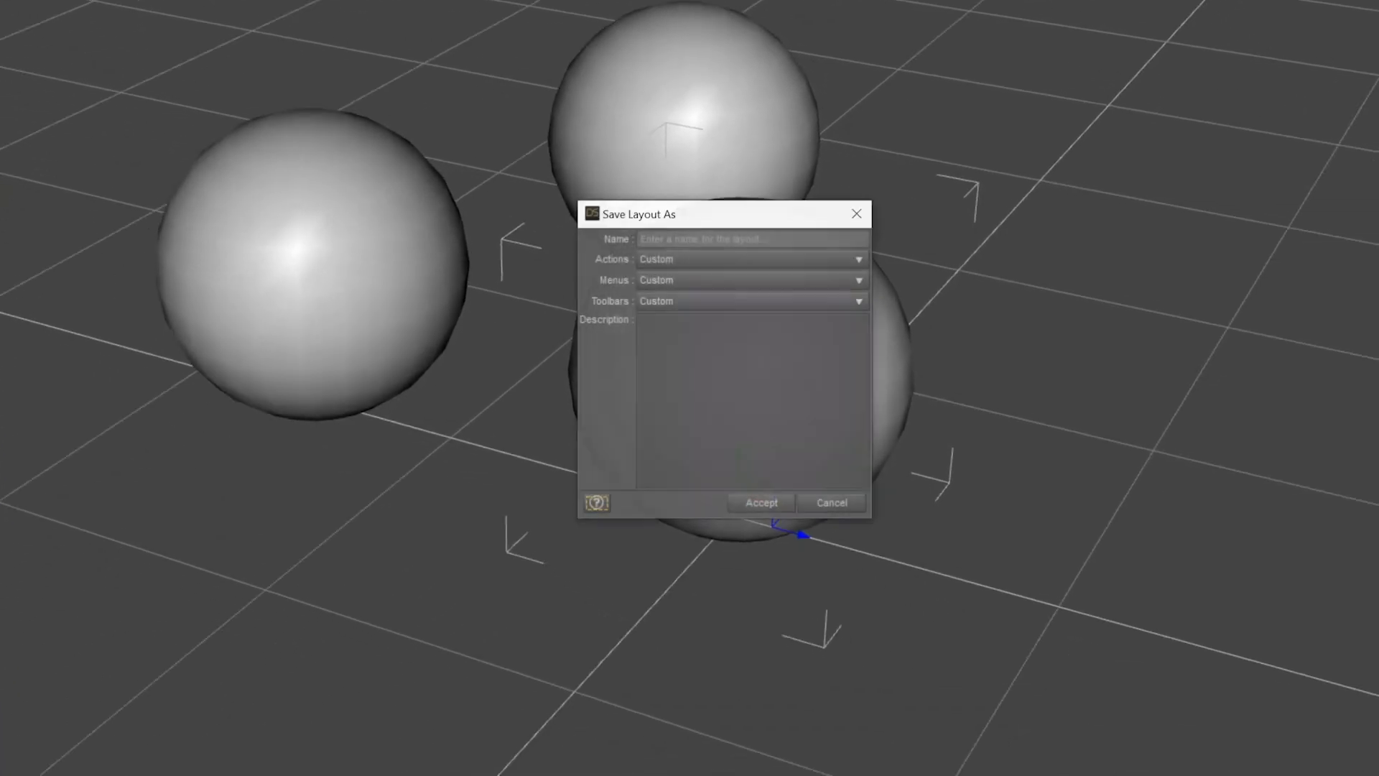
pyautogui.click(691, 238)
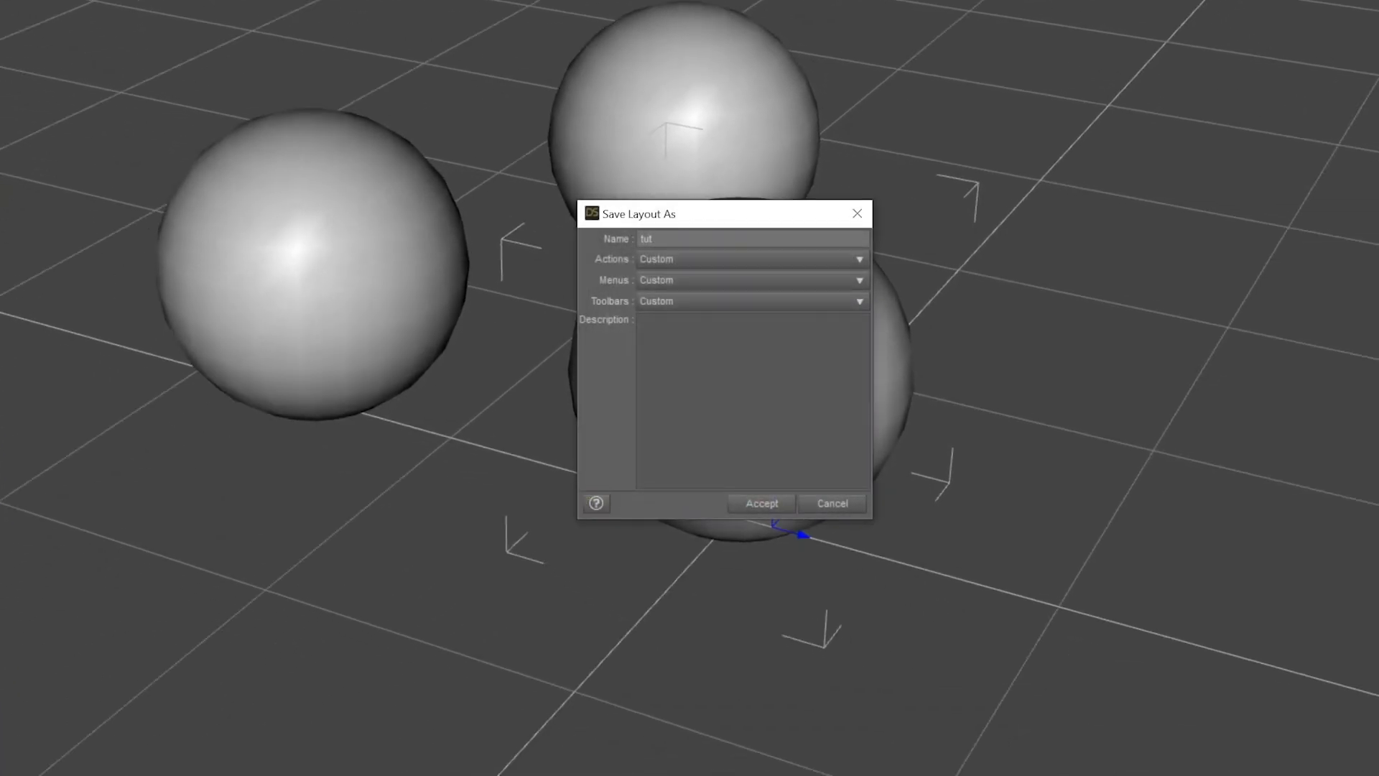
pyautogui.write('tut01_layouts')
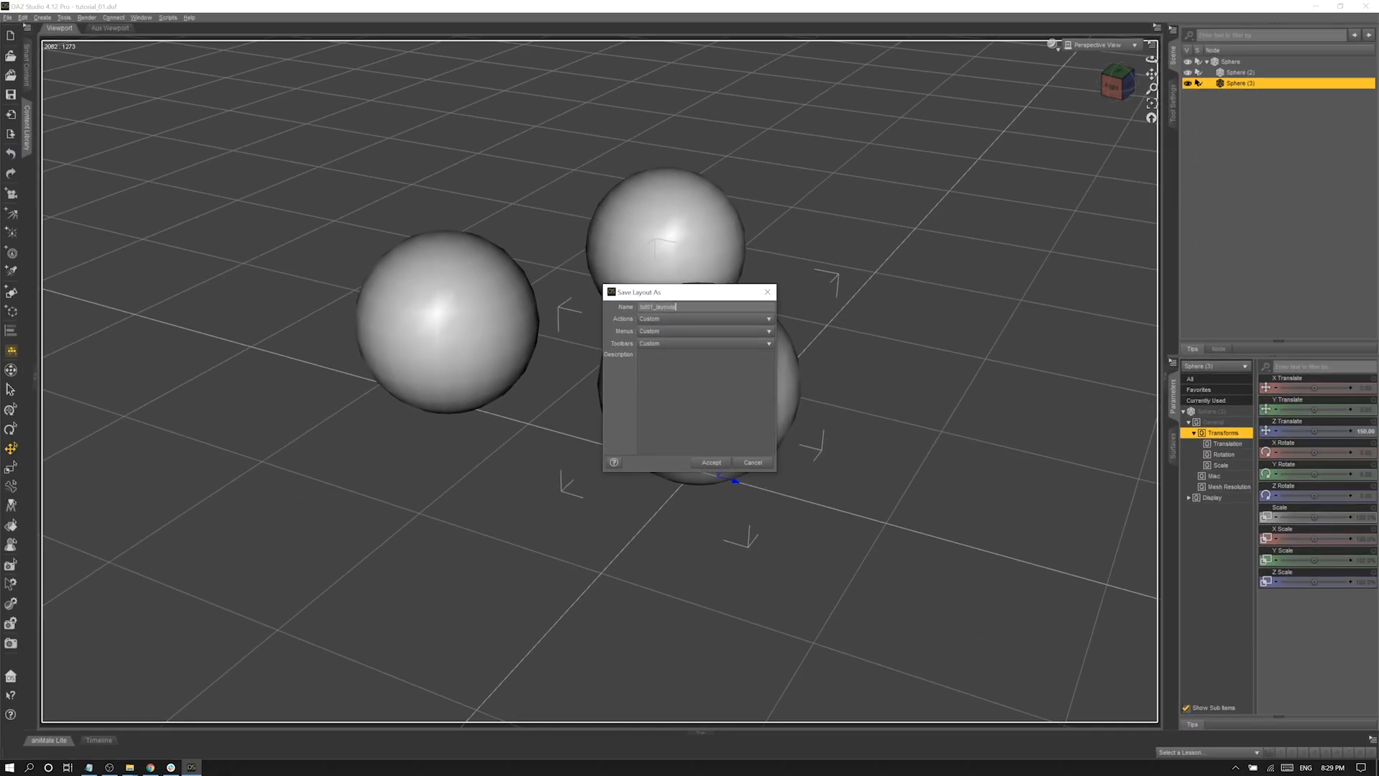
pyautogui.click(715, 463)
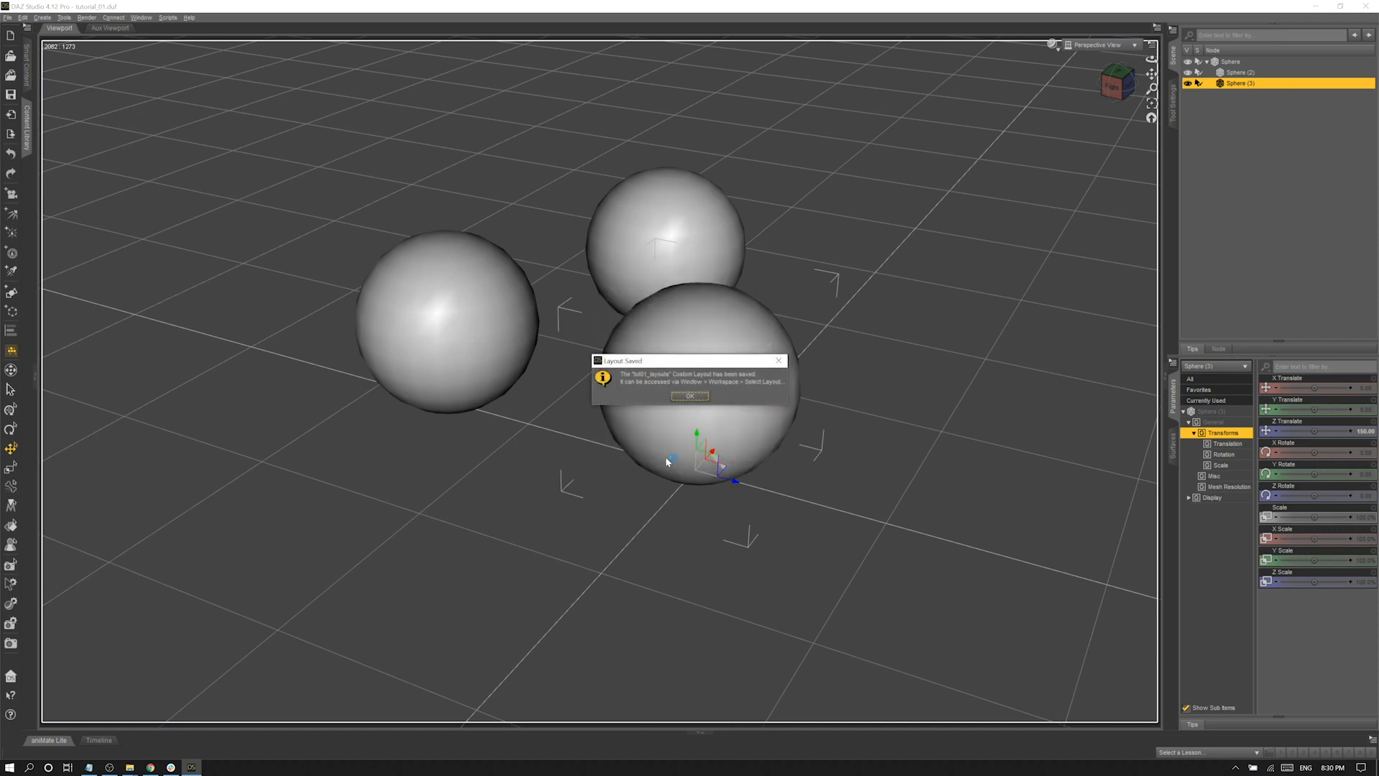
pyautogui.click(689, 395)
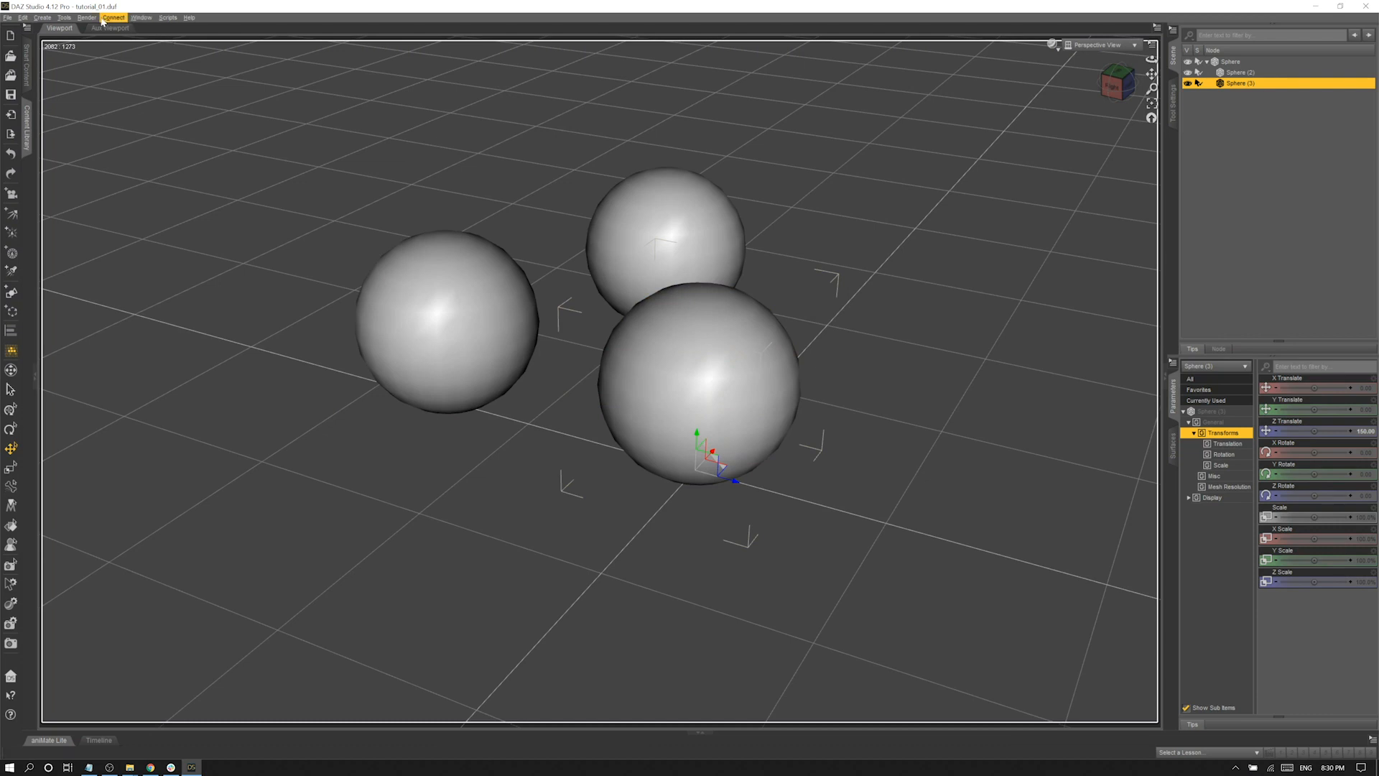
# - Look up the saved tut01_layouts entry among the selectable workspace layouts, and close the layout selection
pyautogui.click(142, 18)
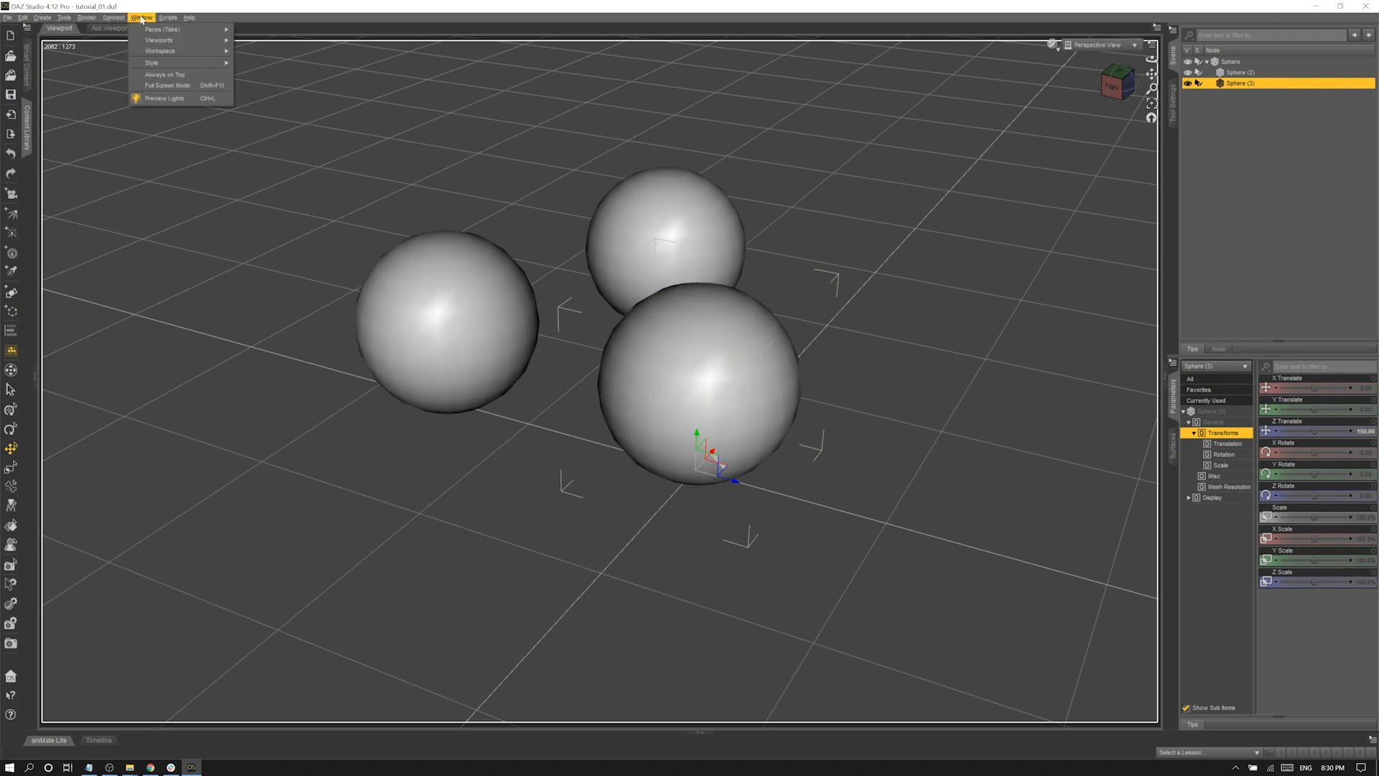
pyautogui.moveTo(152, 52)
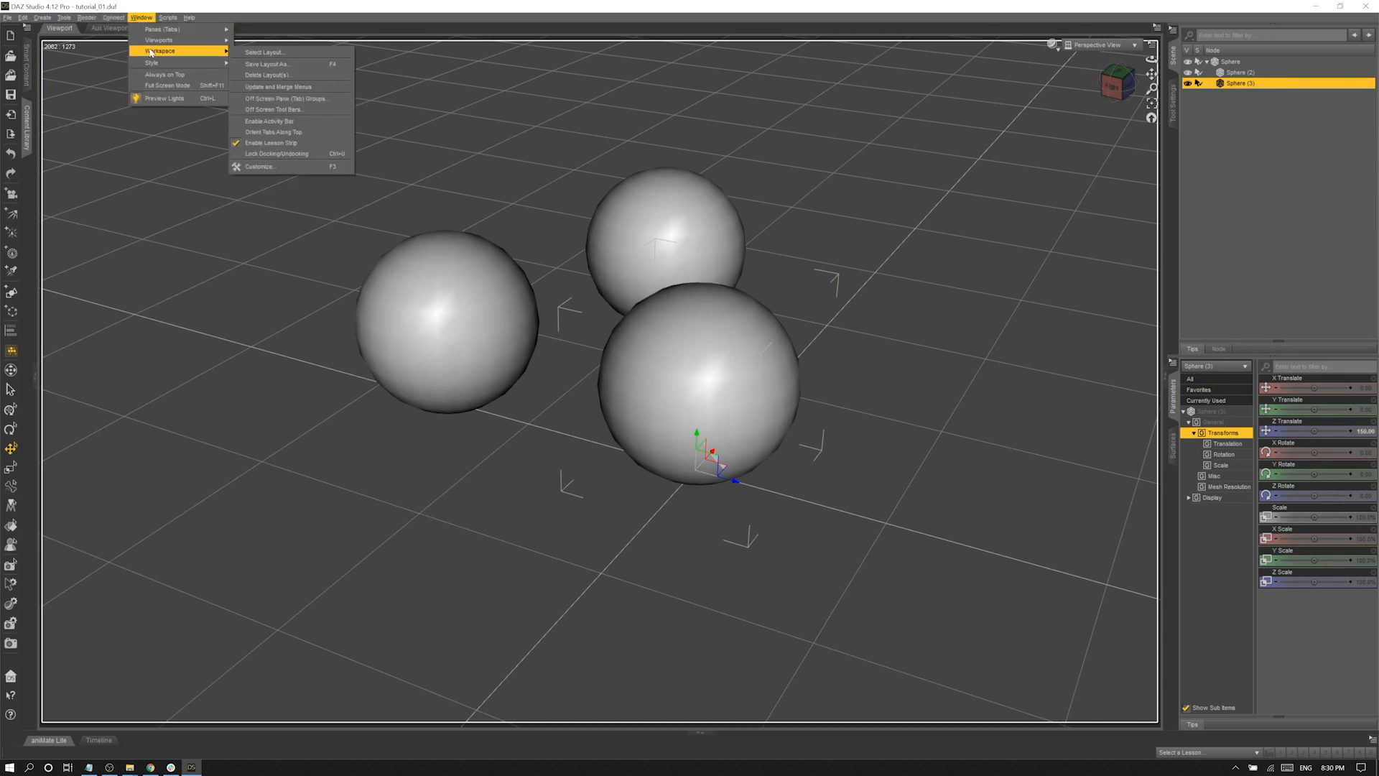
pyautogui.click(275, 54)
pyautogui.click(702, 278)
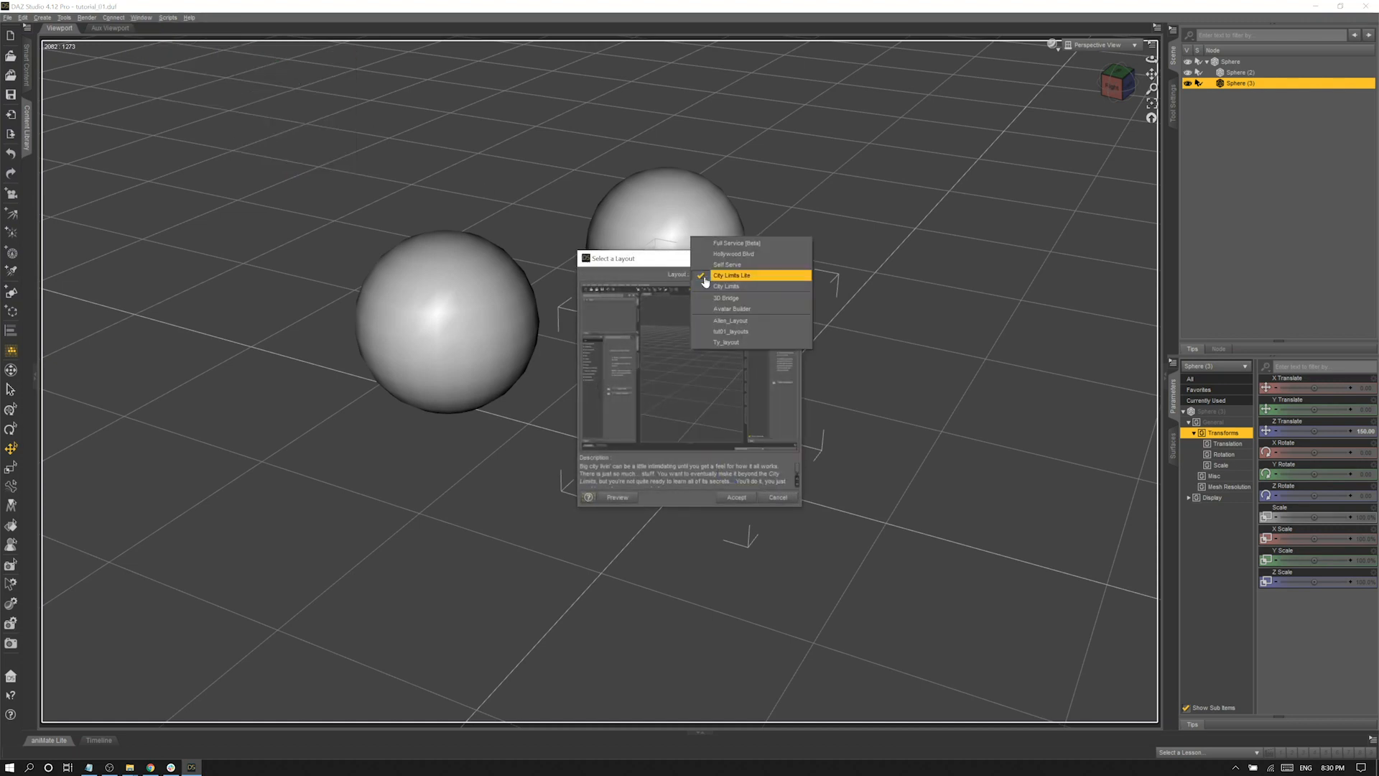
pyautogui.click(729, 331)
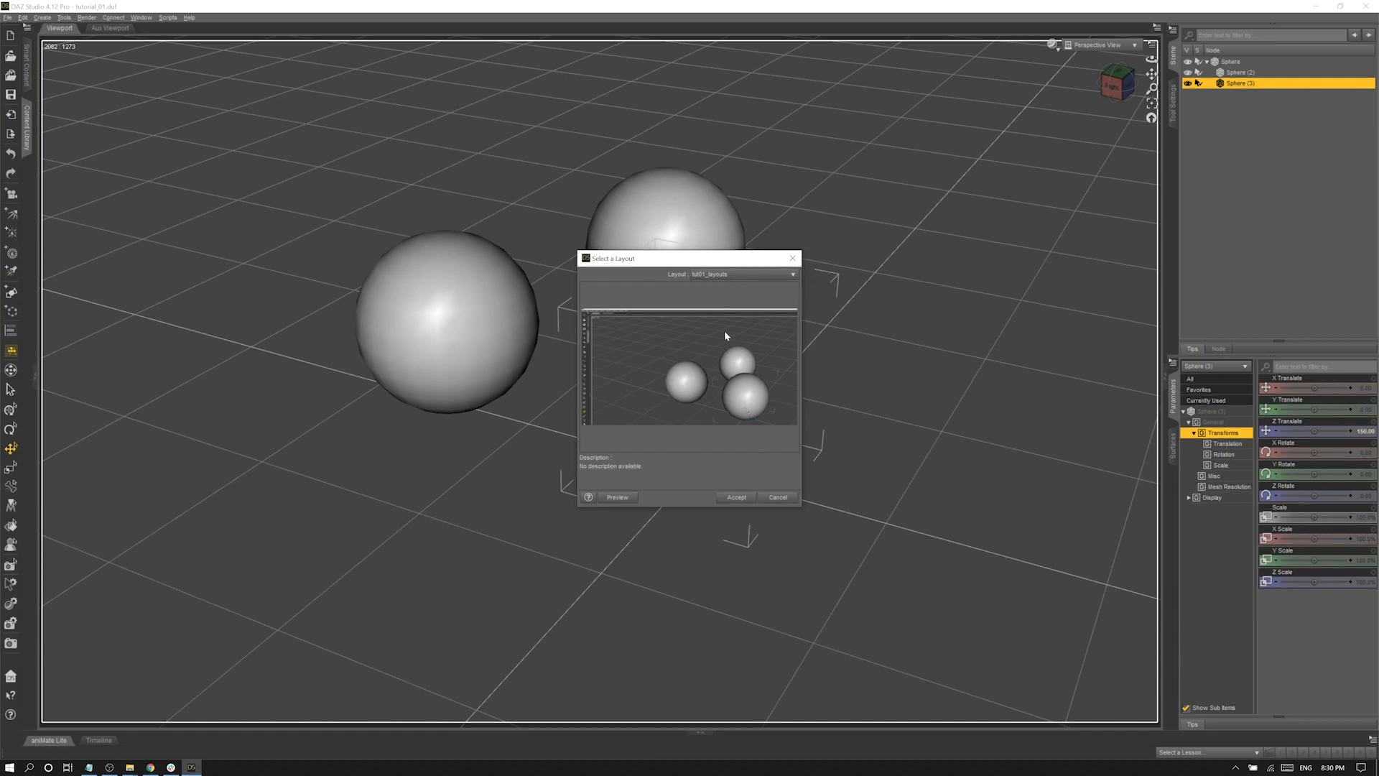
pyautogui.click(762, 498)
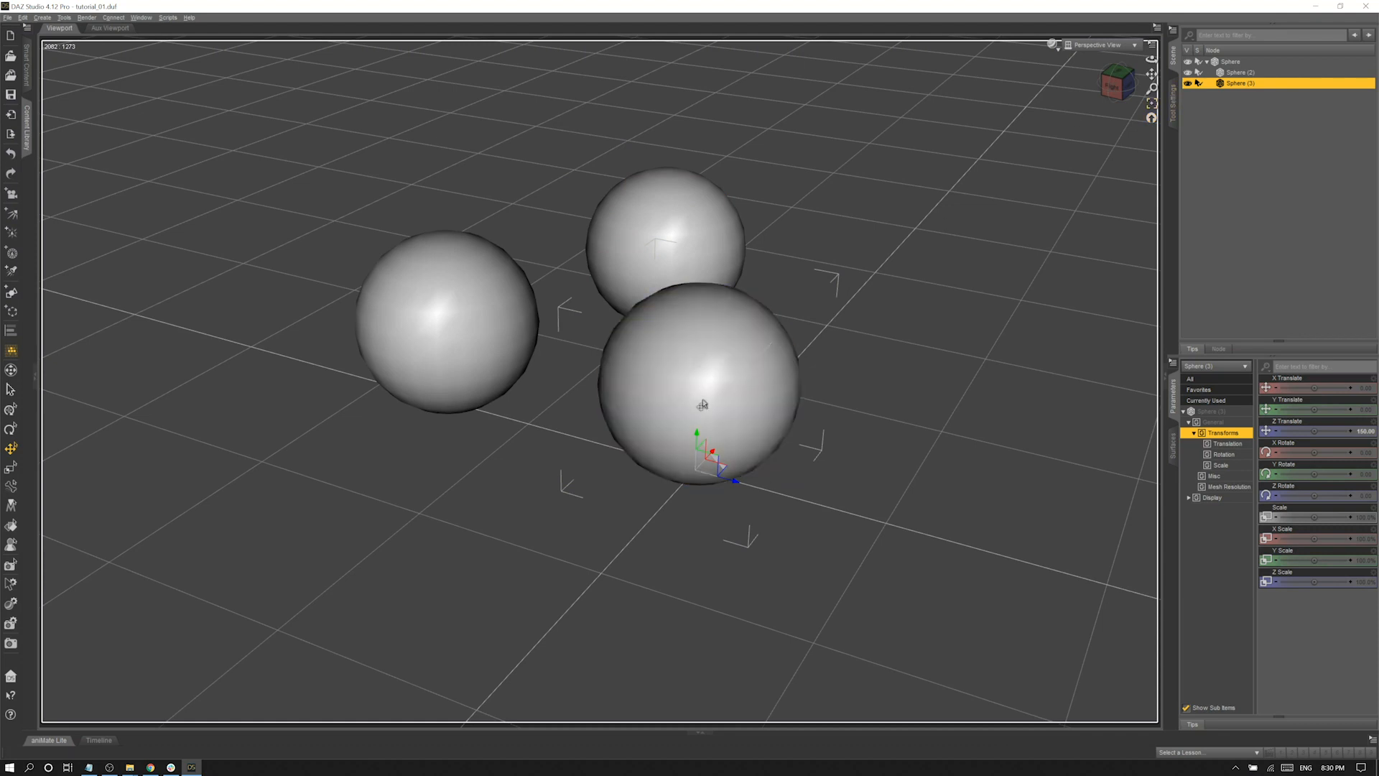
# - In the Aux Viewport, duplicate Sphere (3) and select the copy
pyautogui.click(111, 29)
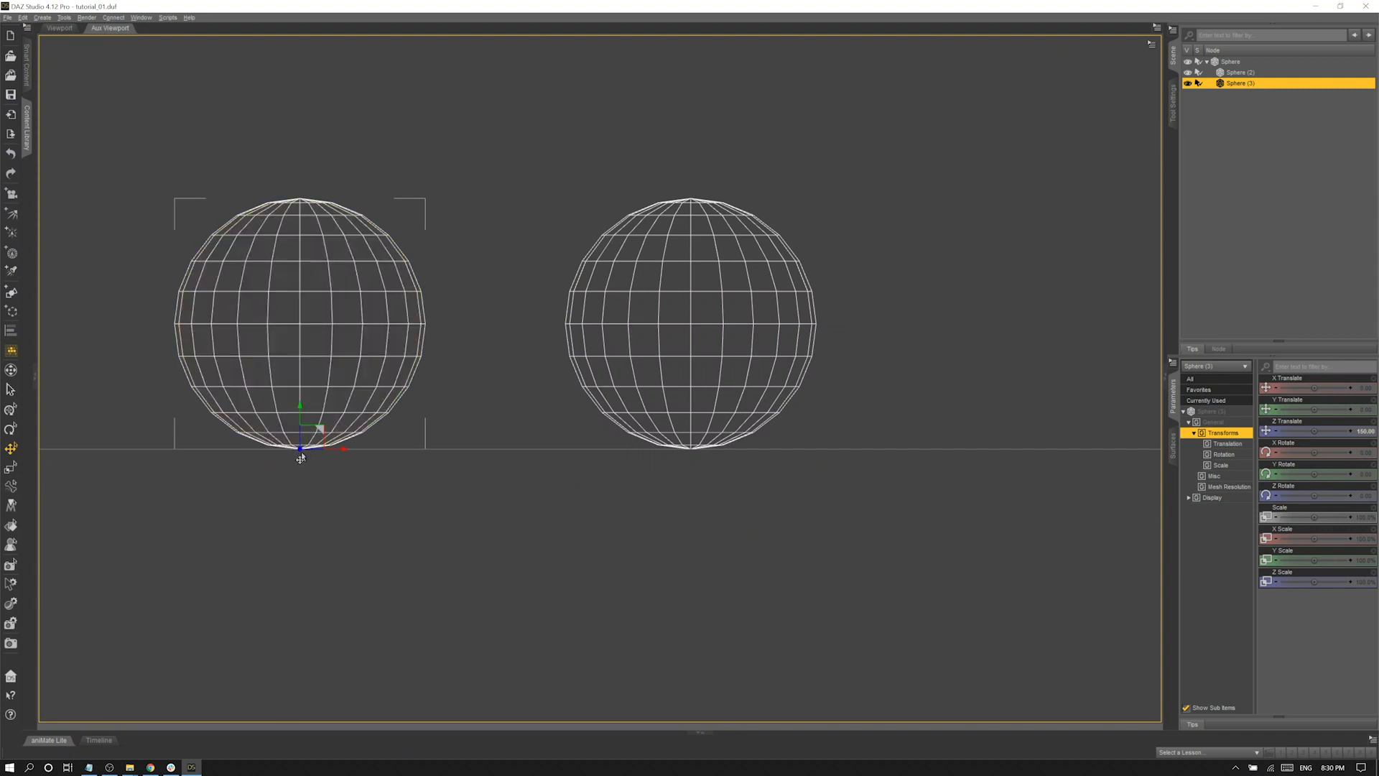
pyautogui.hotkey('ctrl', 'd')
pyautogui.click(1258, 94)
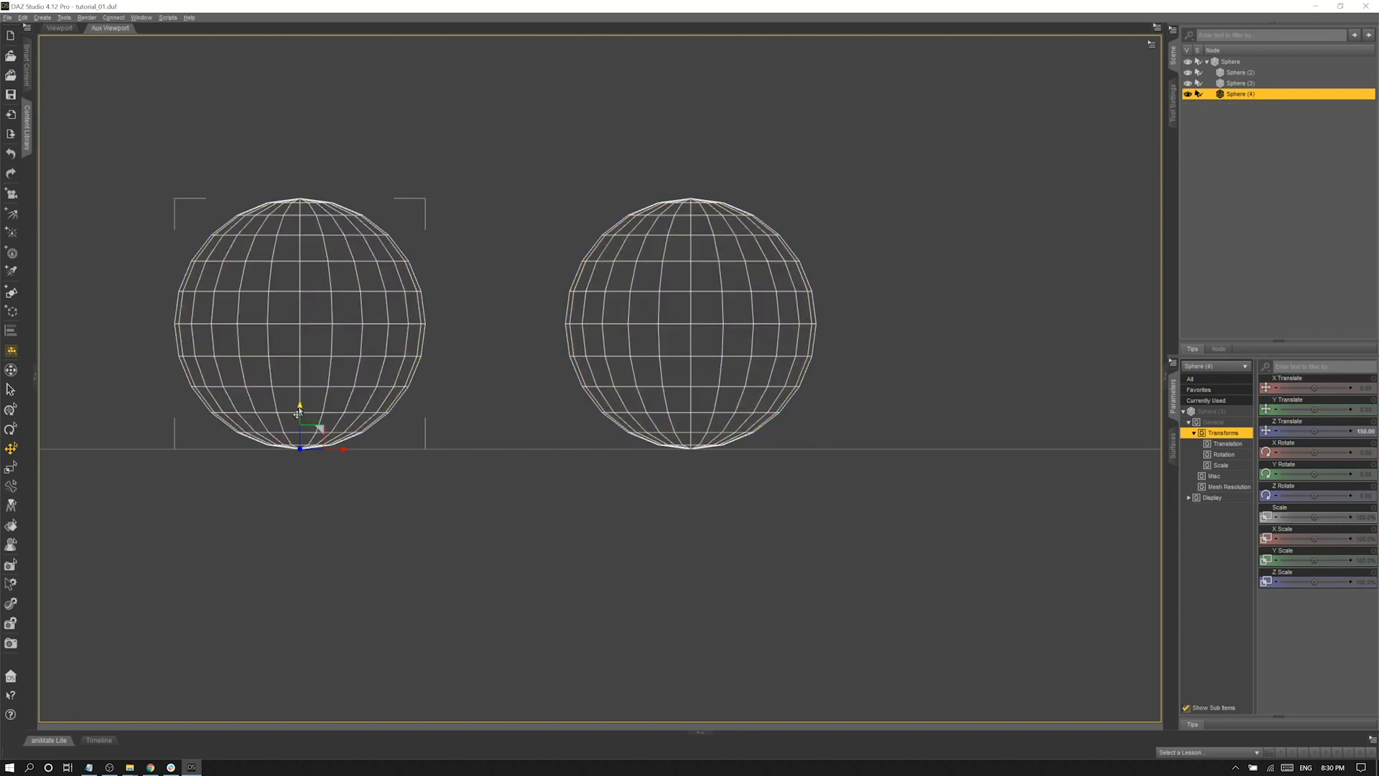
# - Raise the copy on top of the original sphere and set its Y Translate to 100
pyautogui.scroll(-3, 485, 301)
pyautogui.scroll(-2, 489, 299)
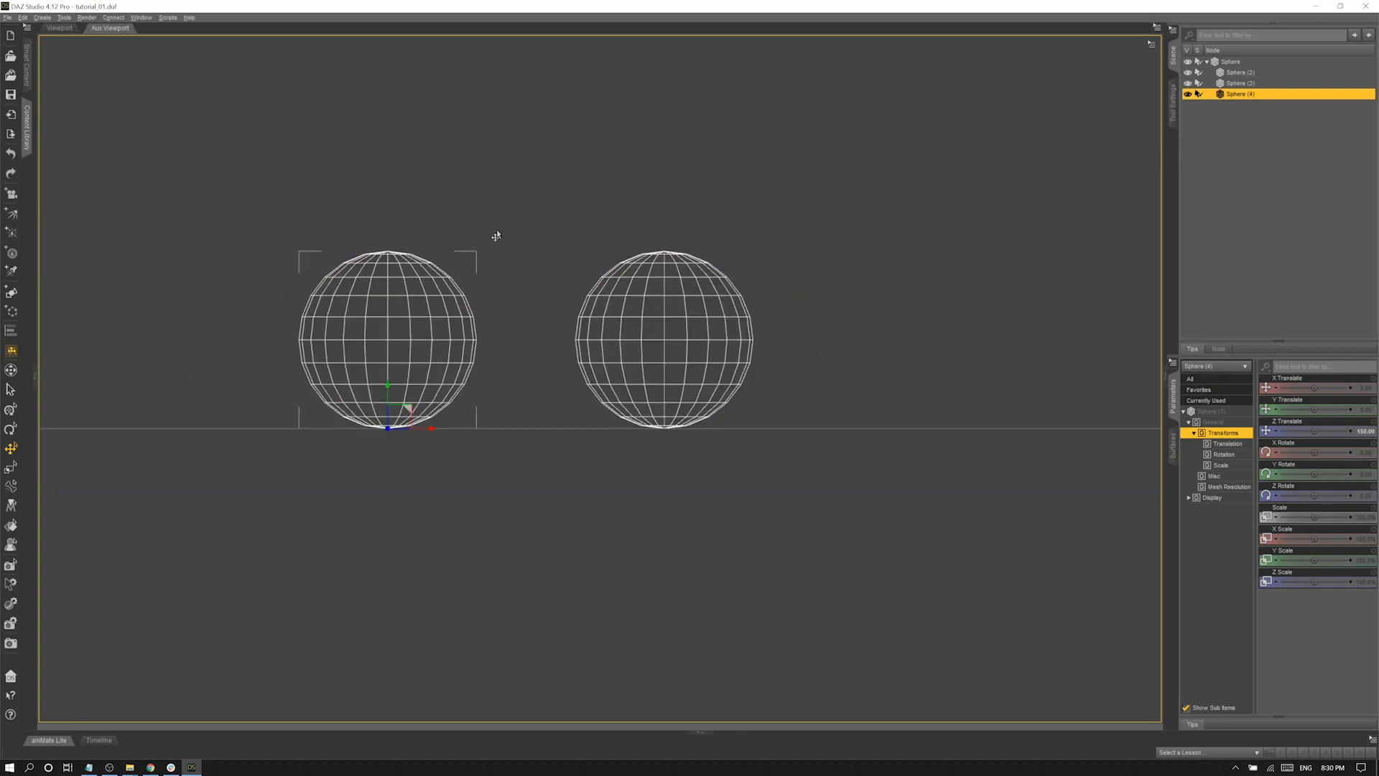
pyautogui.moveTo(439, 117); pyautogui.dragTo(560, 240, button='middle')
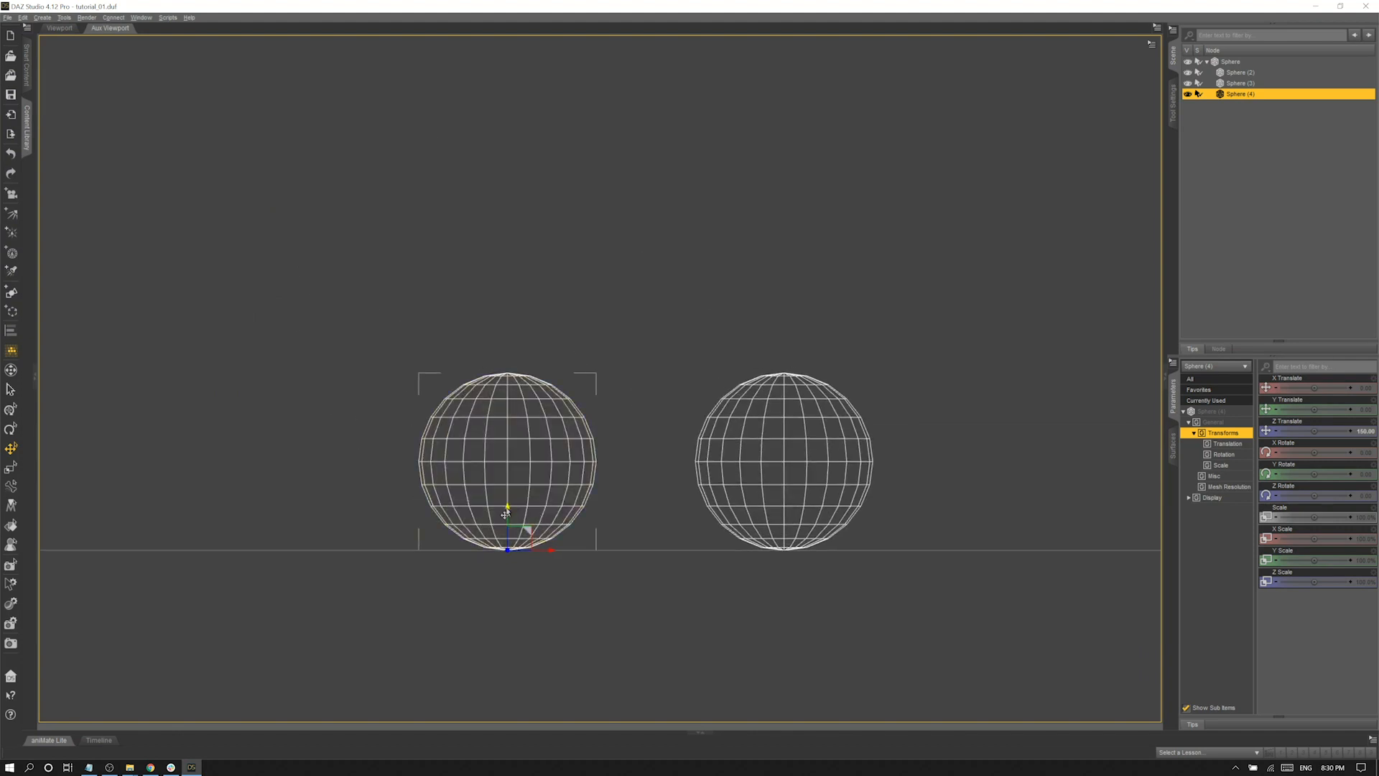
pyautogui.moveTo(507, 513); pyautogui.dragTo(515, 338)
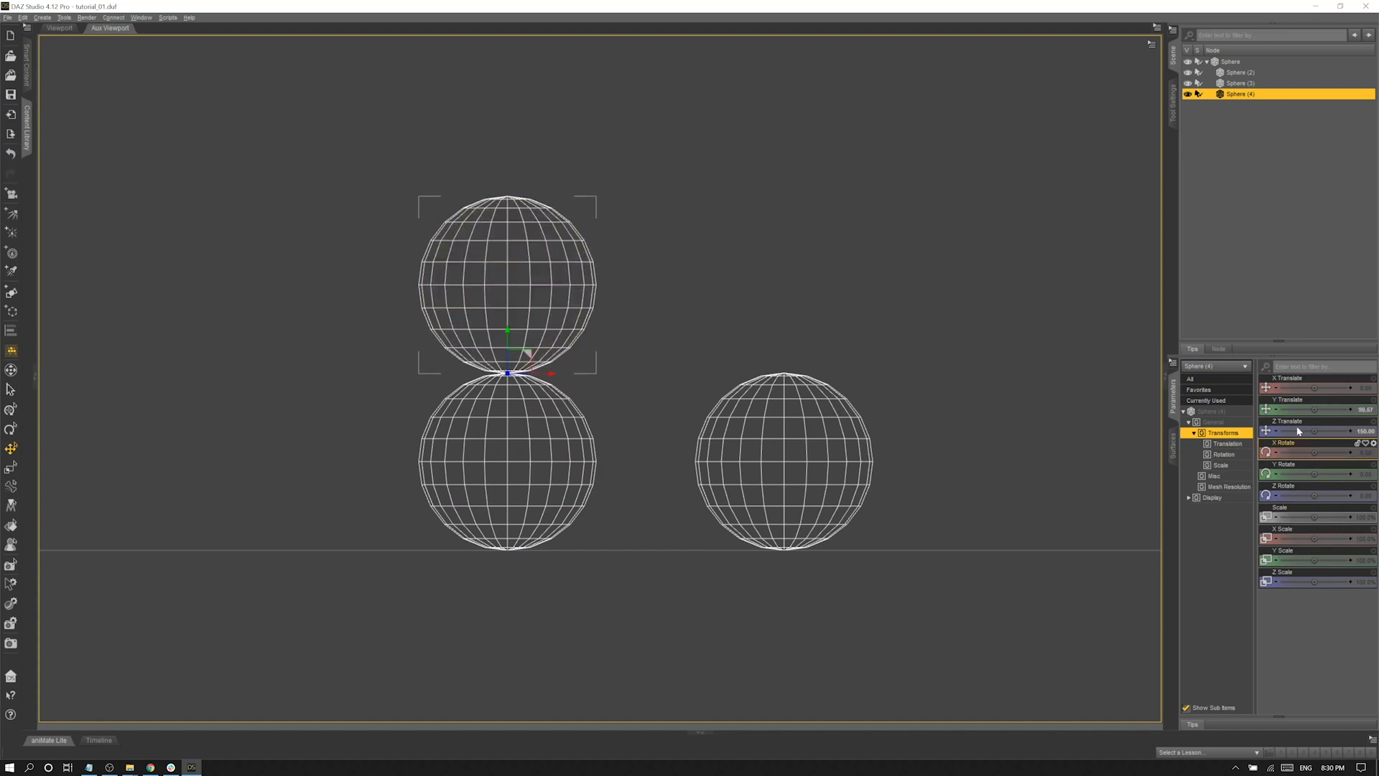
pyautogui.click(1325, 410)
pyautogui.press('BackSpace')
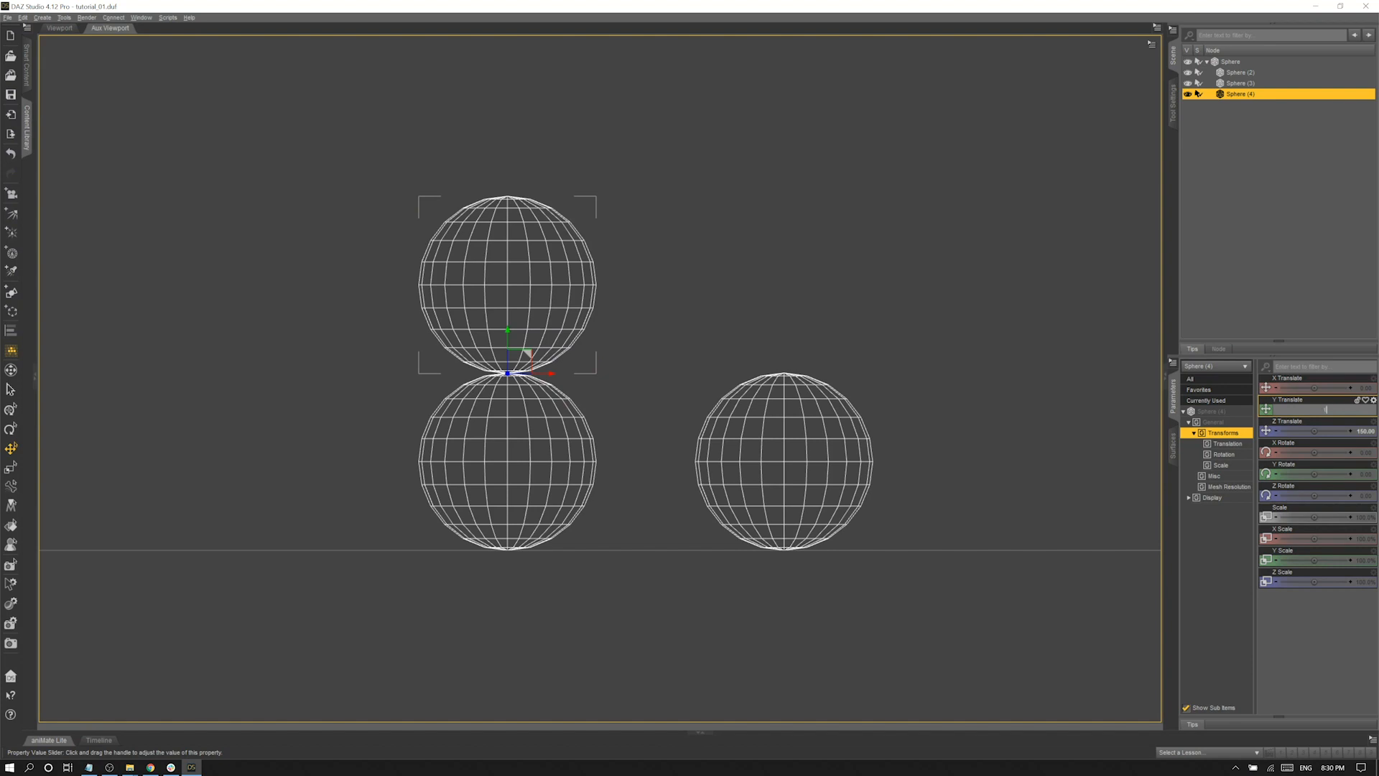
pyautogui.write('100')
pyautogui.press('Return')
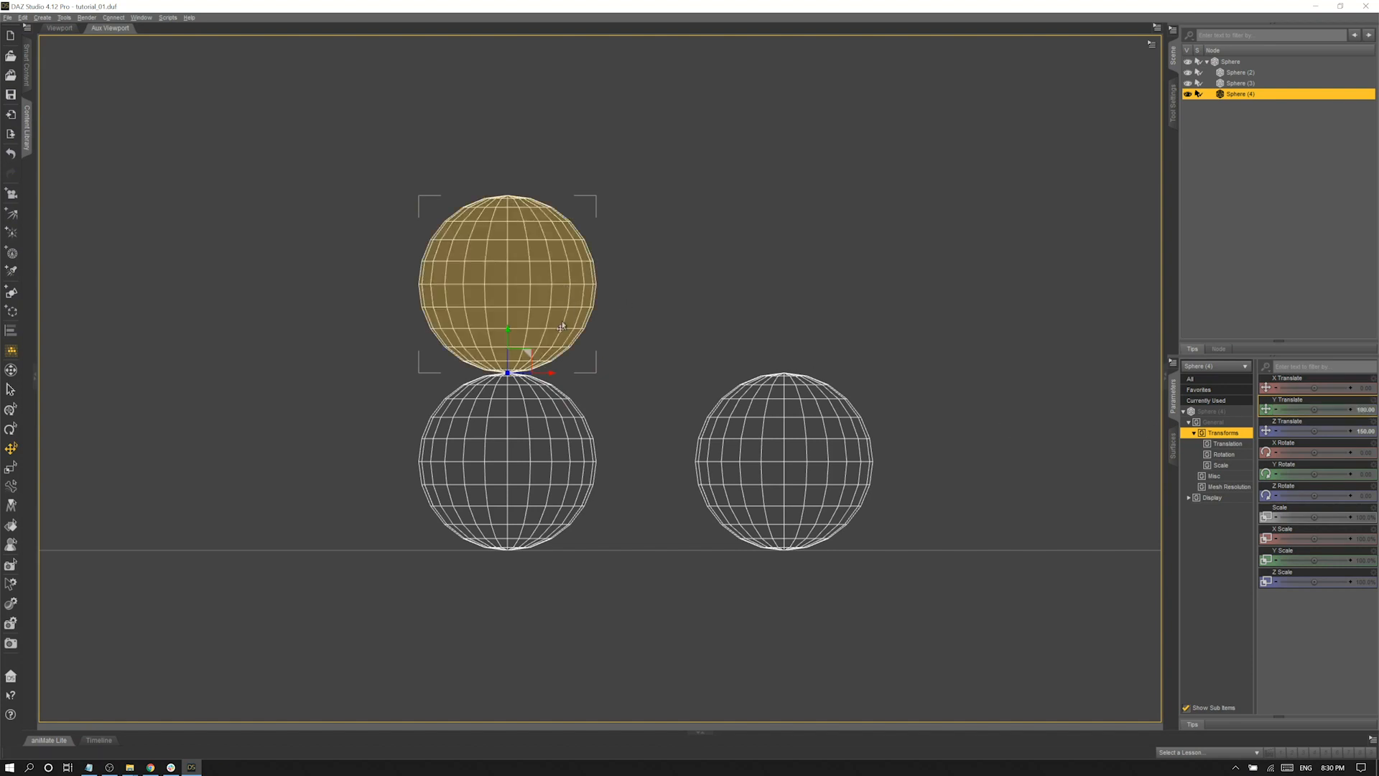
# - Duplicate the upper sphere, raise Sphere (4) freehand to the top of the stack, and delete it
pyautogui.hotkey('ctrl', 'd')
pyautogui.moveTo(507, 335); pyautogui.dragTo(529, 155)
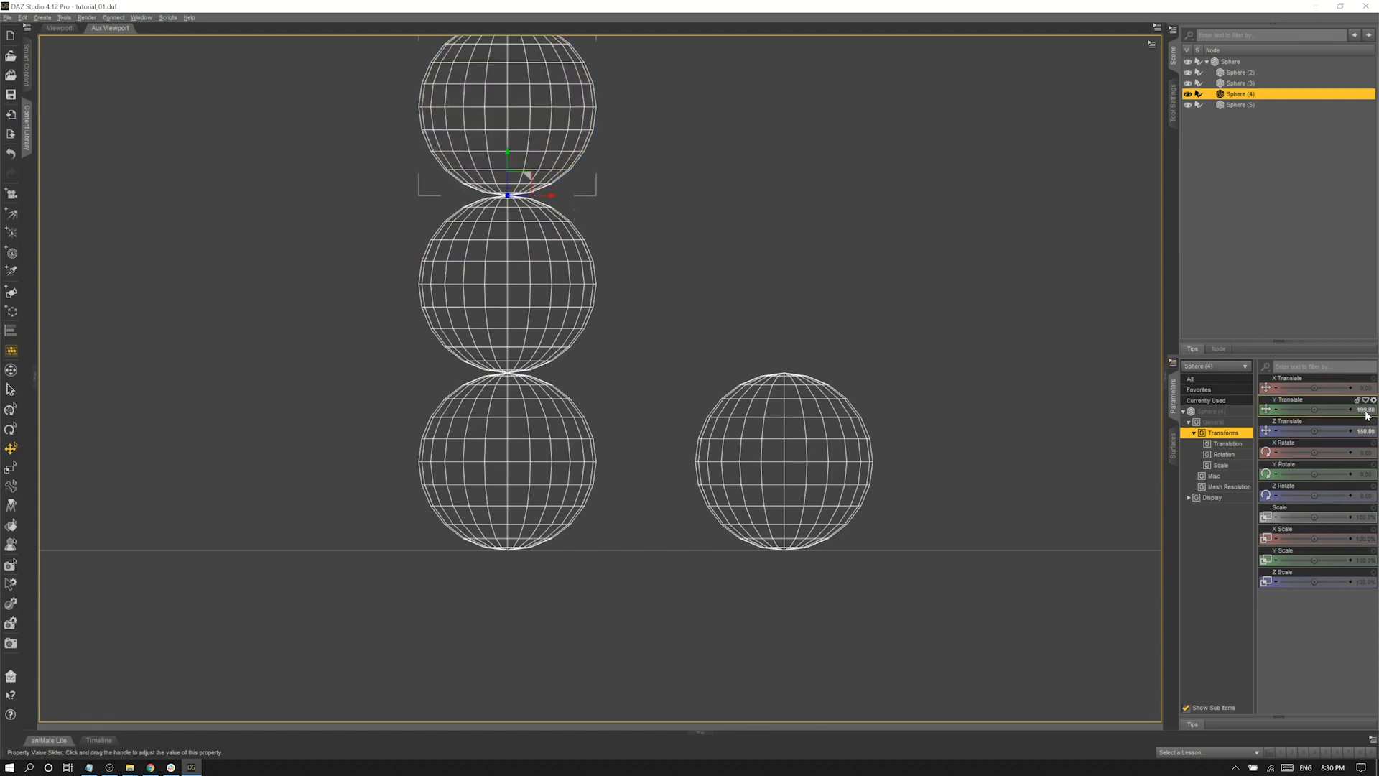
pyautogui.moveTo(1369, 417)
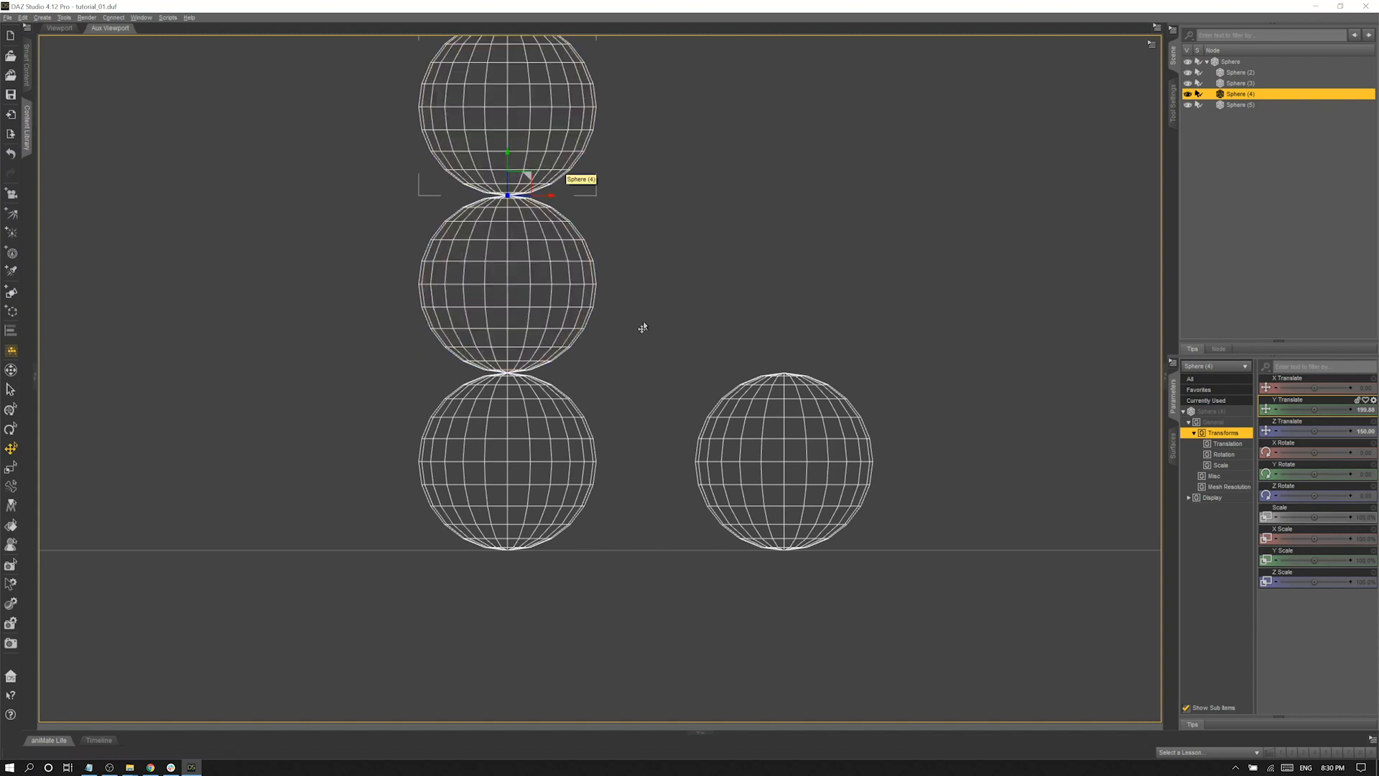
pyautogui.press('Delete')
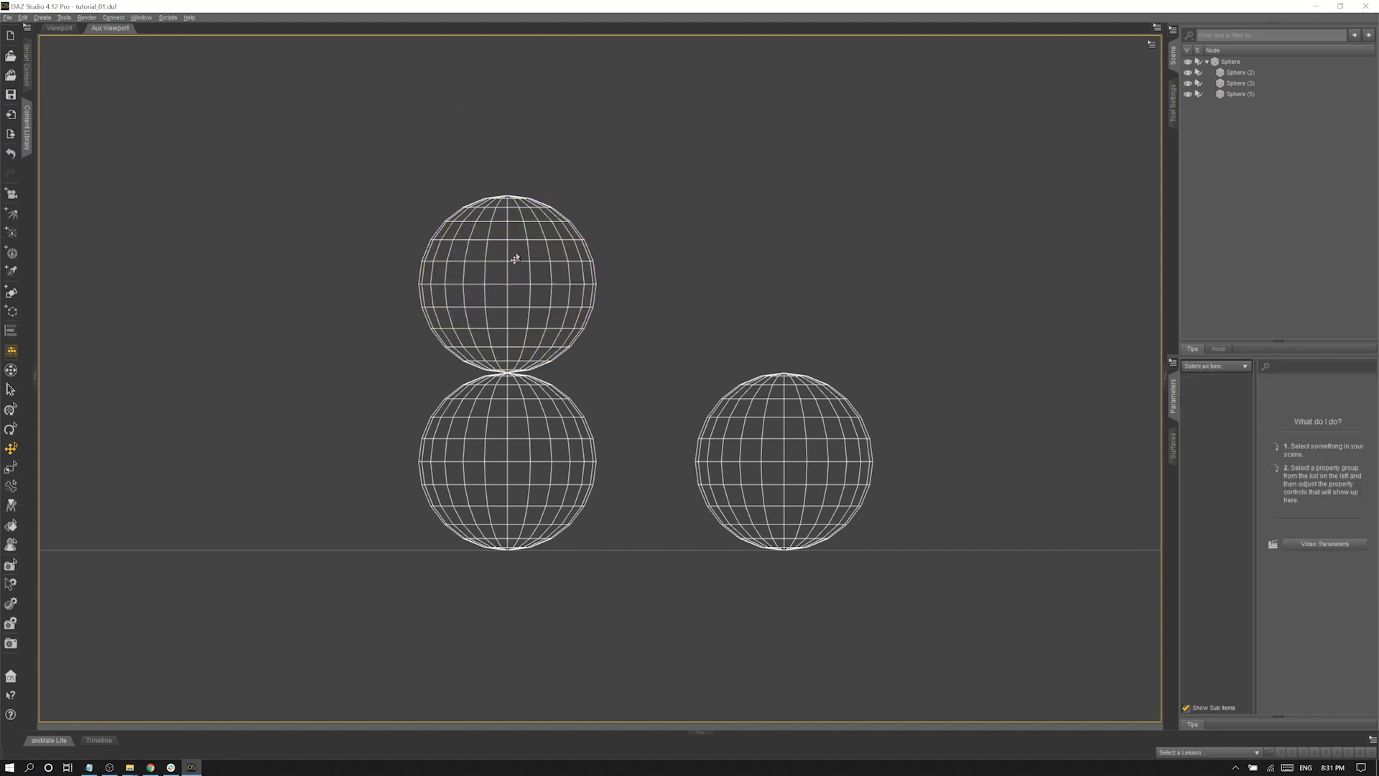
# - Set the upper sphere's Y Translate nudge to 100, duplicate the sphere, and raise Sphere (5) one nudge to Y Translate 200
pyautogui.click(514, 277)
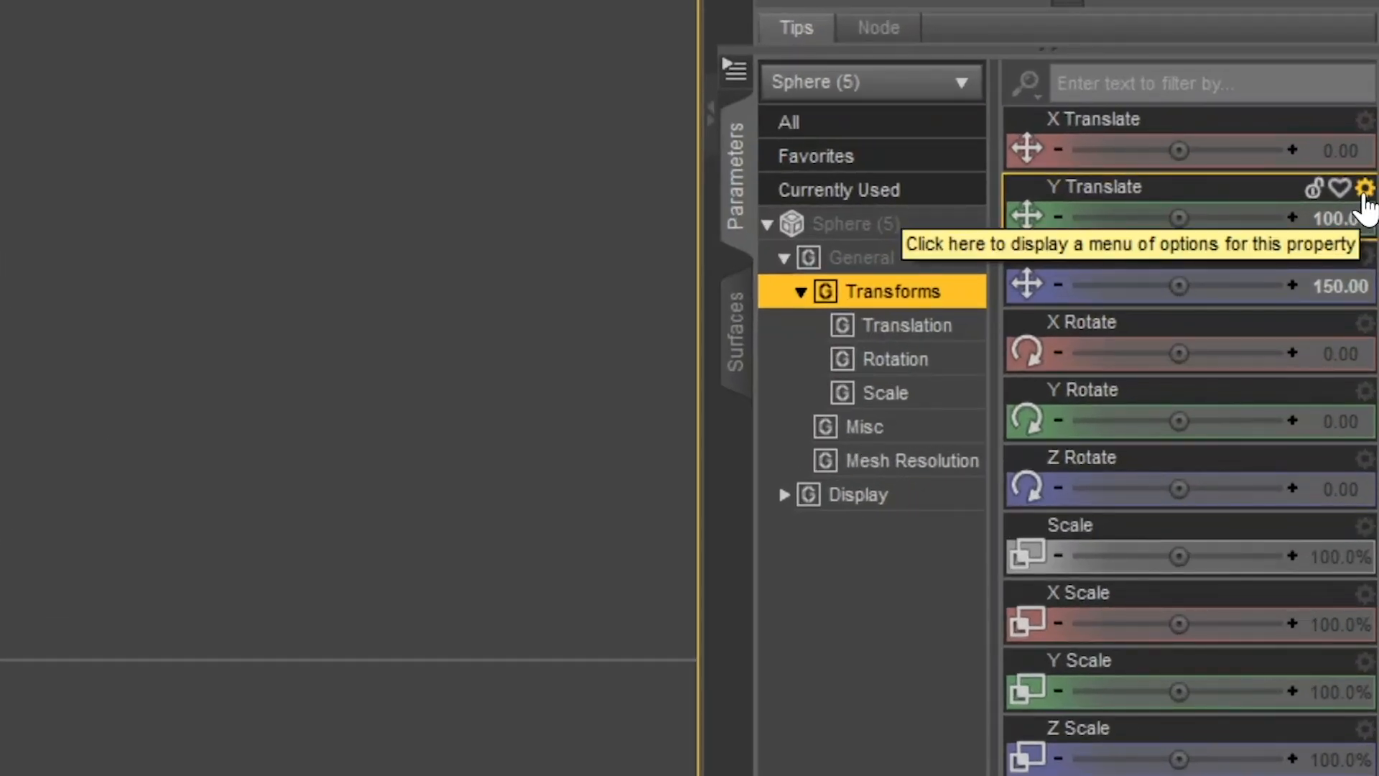
pyautogui.click(1363, 190)
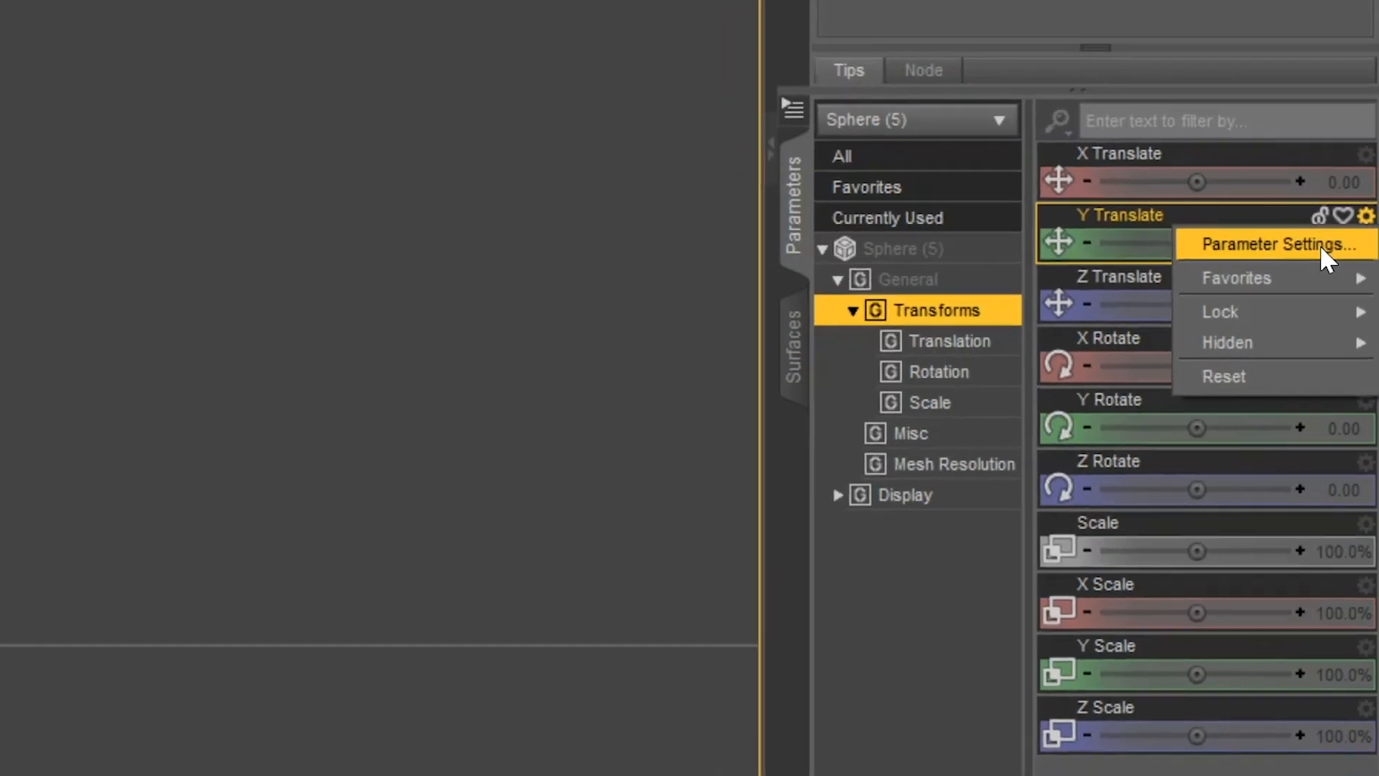
pyautogui.click(1313, 219)
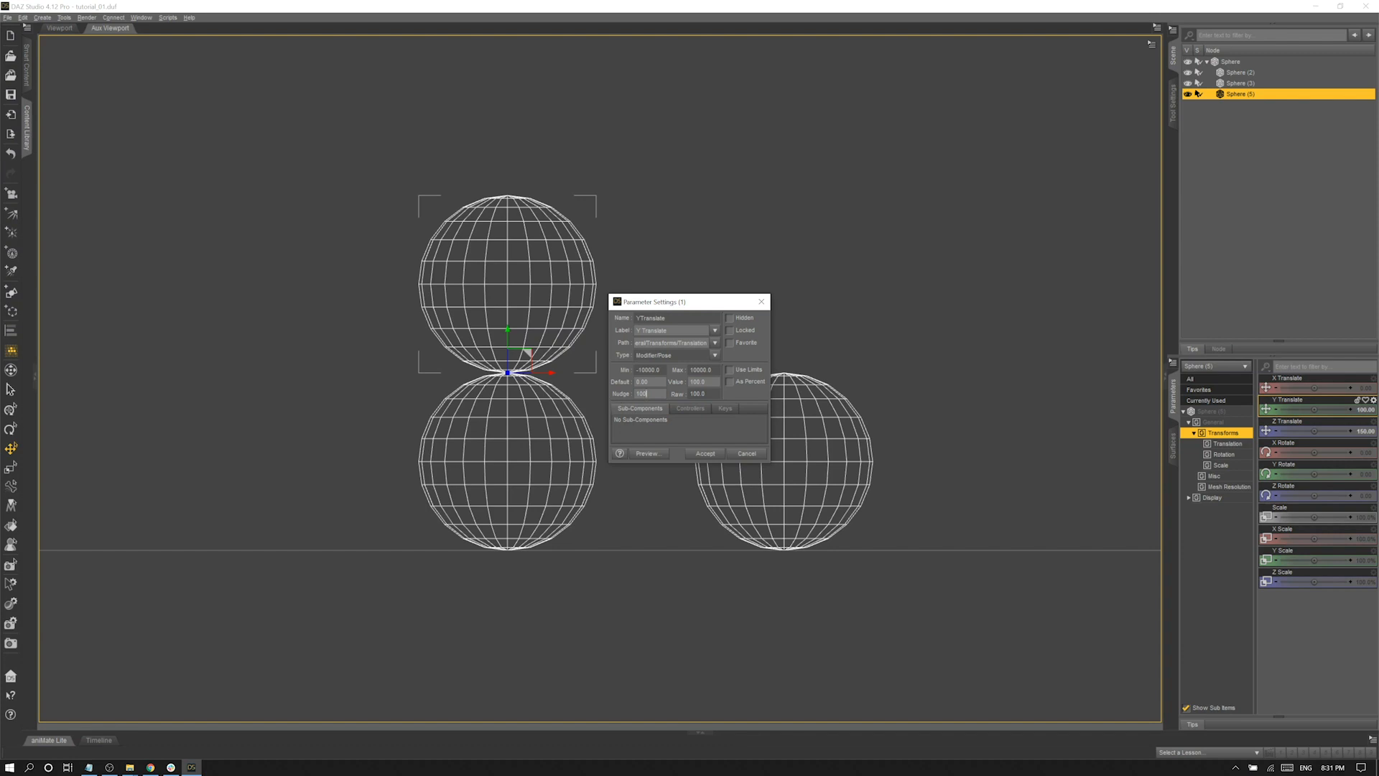
pyautogui.click(703, 454)
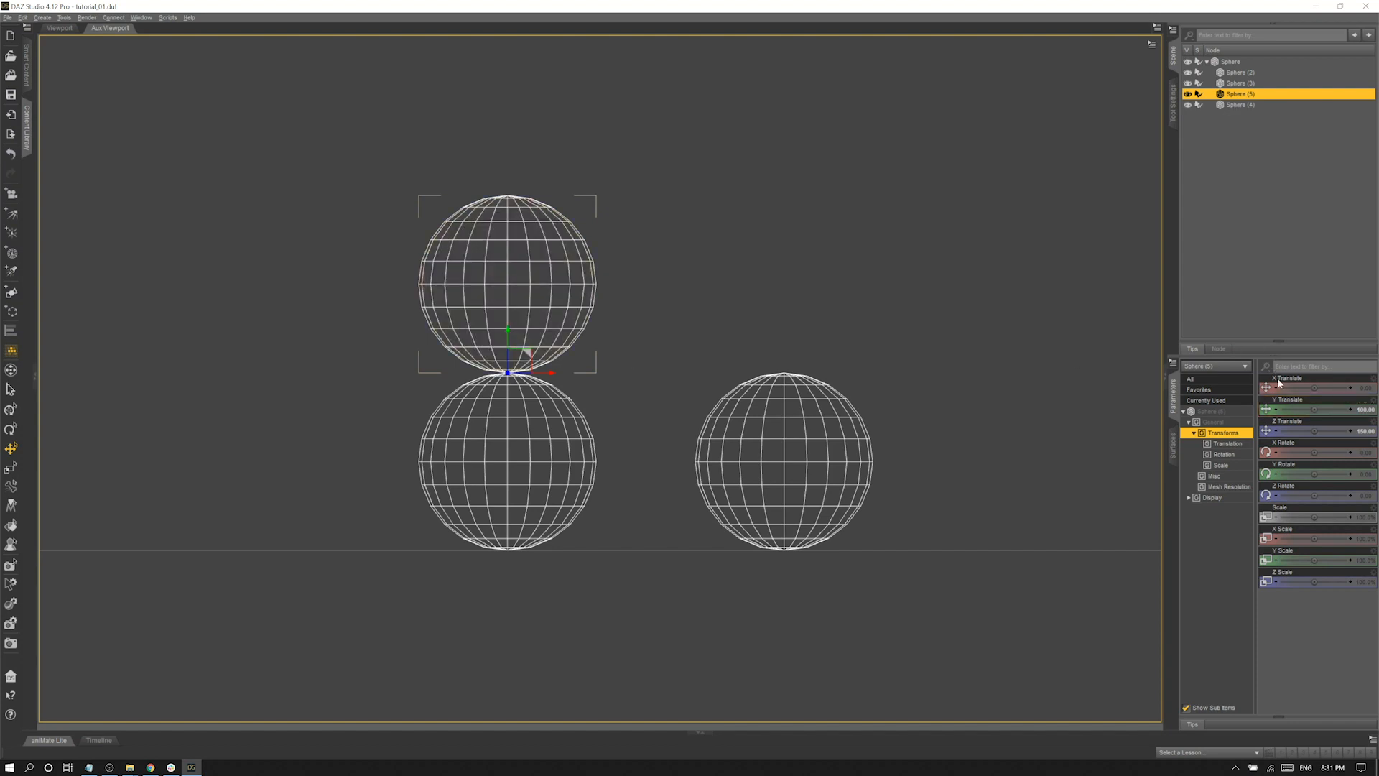
pyautogui.click(1351, 414)
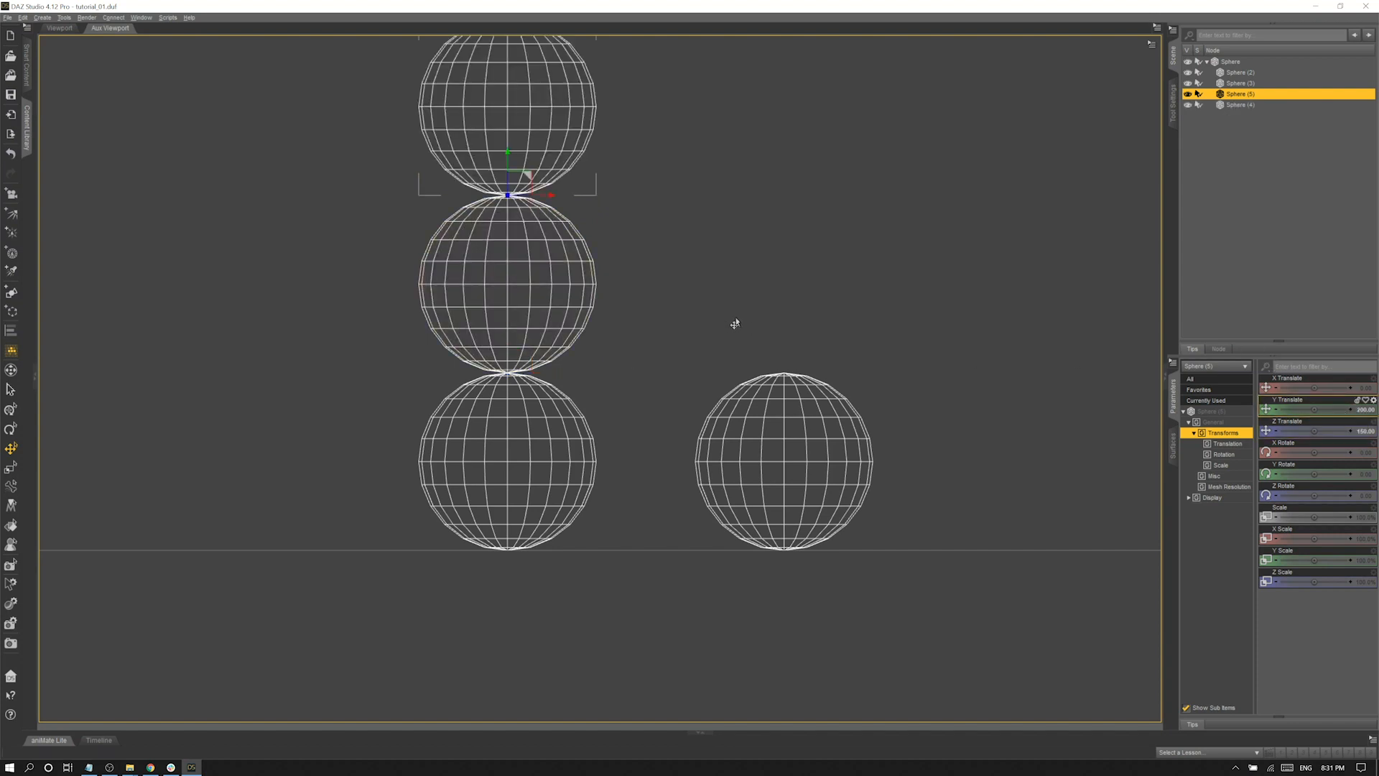
# - Frame the top sphere, frame the whole scene with nothing selected, and frame the top sphere again
pyautogui.hotkey('ctrl', 'f')
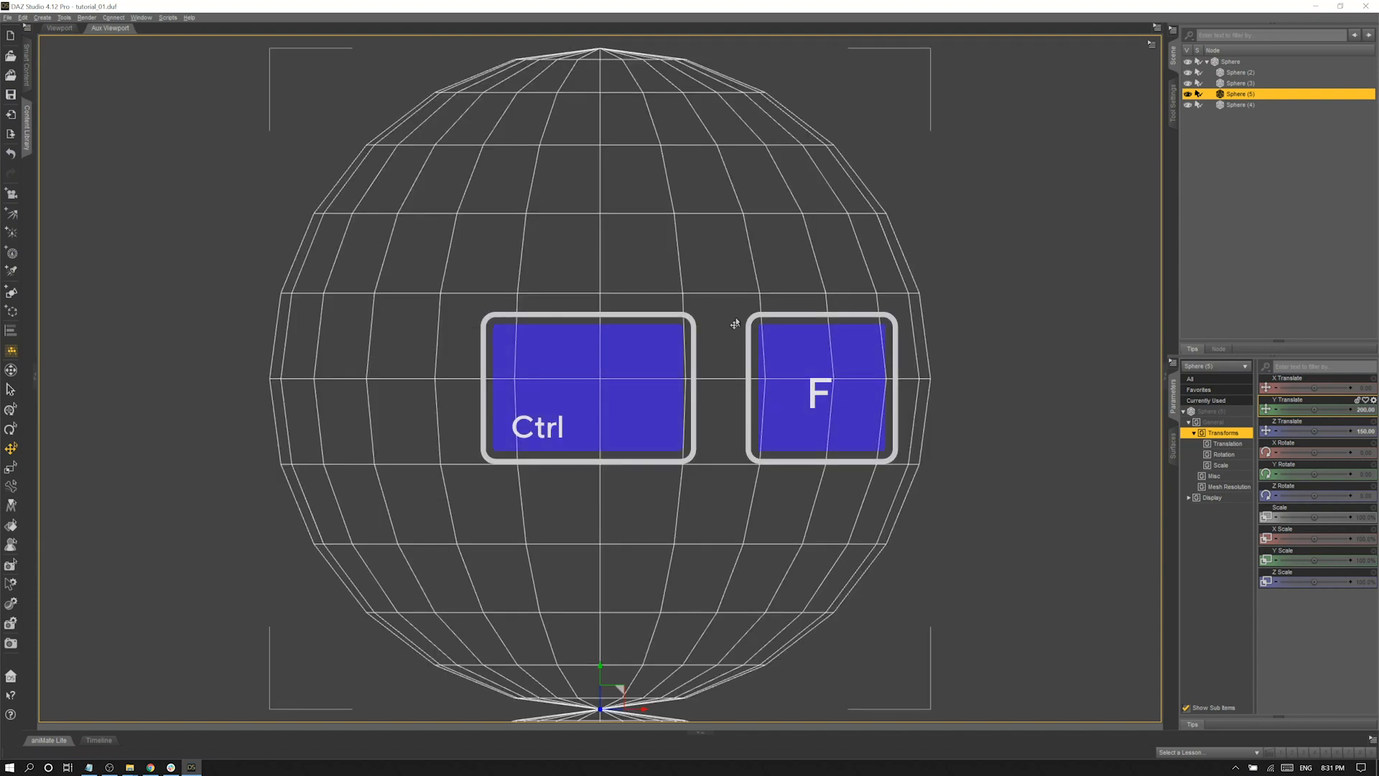
pyautogui.click(1052, 365)
pyautogui.hotkey('ctrl', 'f')
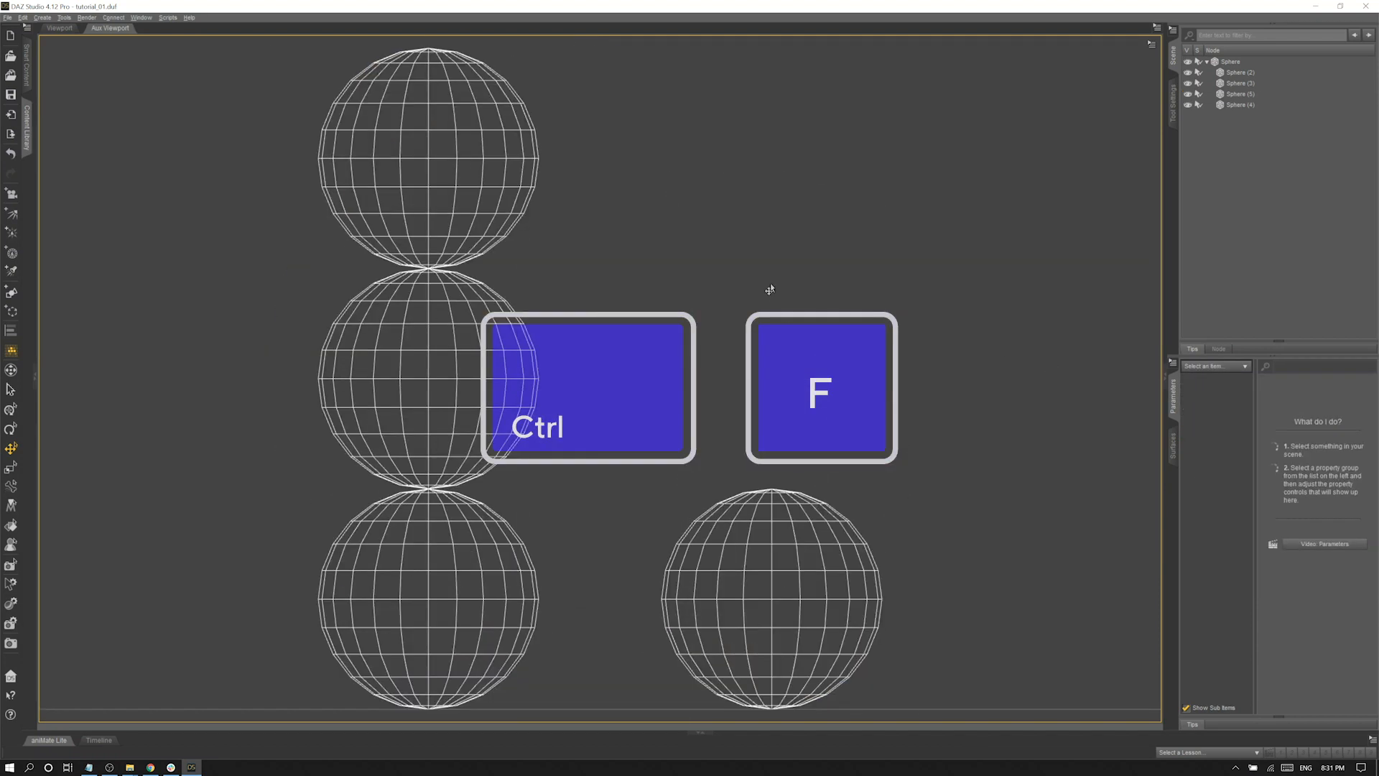
pyautogui.click(467, 171)
pyautogui.hotkey('ctrl', 'f')
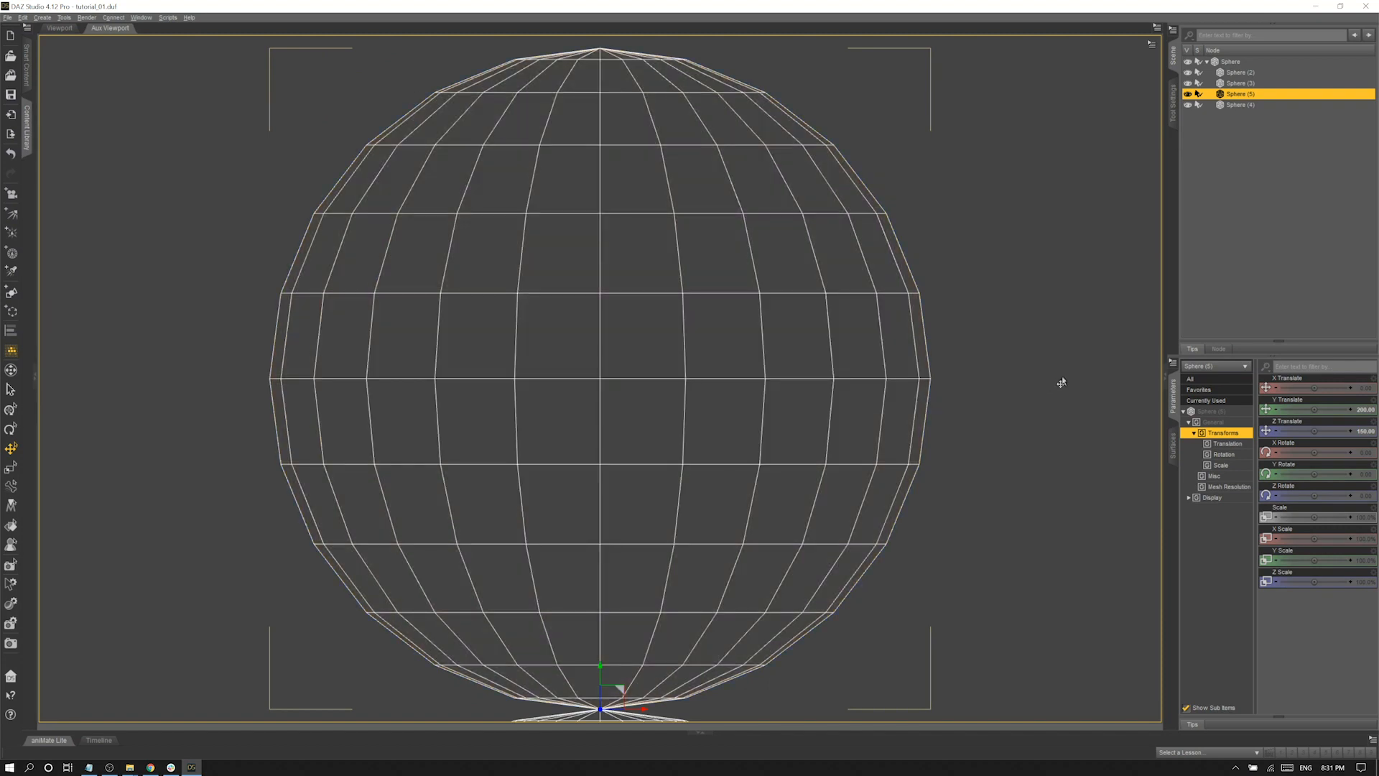
# - Switch to the Node Selection tool, frame the whole scene with nothing selected, and select the top sphere of the stack
pyautogui.press('q')
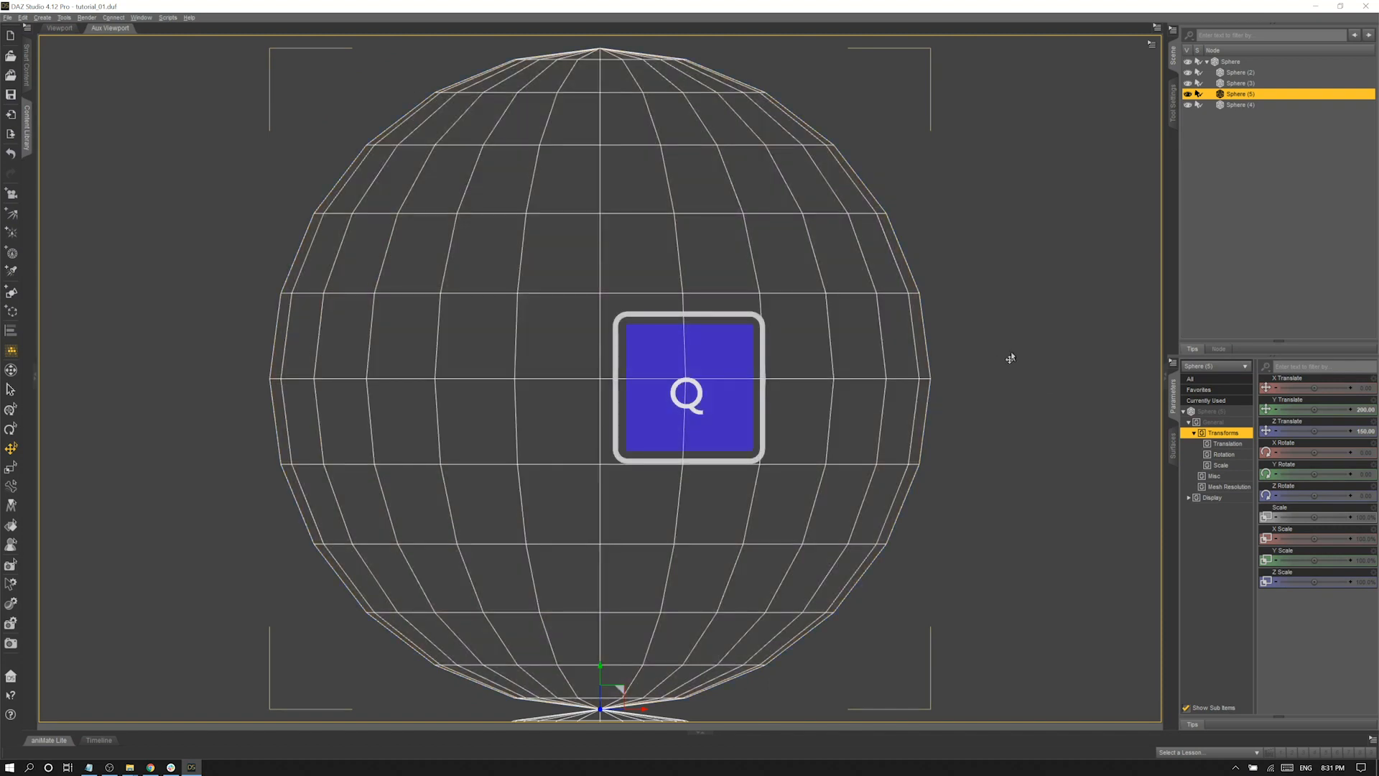
pyautogui.click(1014, 359)
pyautogui.hotkey('ctrl', 'f')
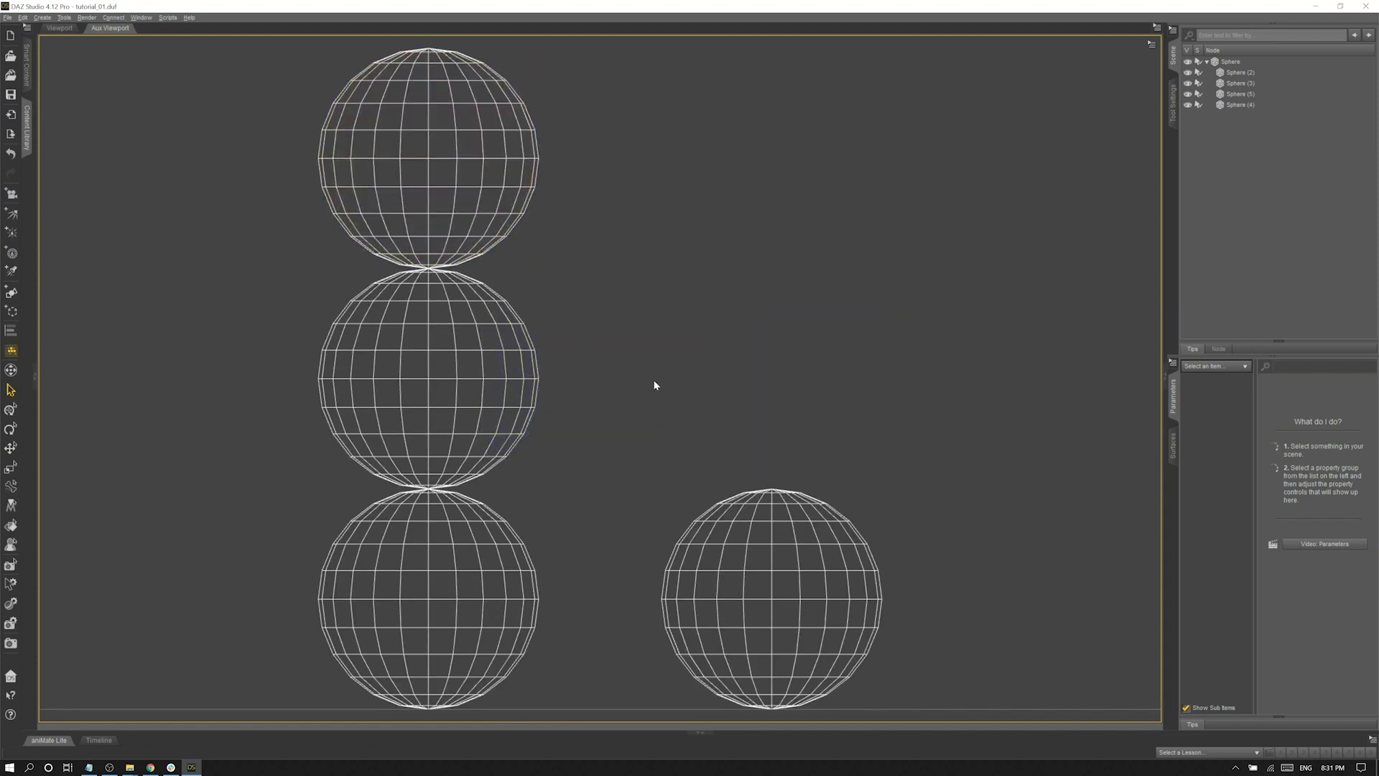
pyautogui.scroll(3, 652, 374)
pyautogui.scroll(-8, 652, 374)
pyautogui.scroll(-6, 661, 359)
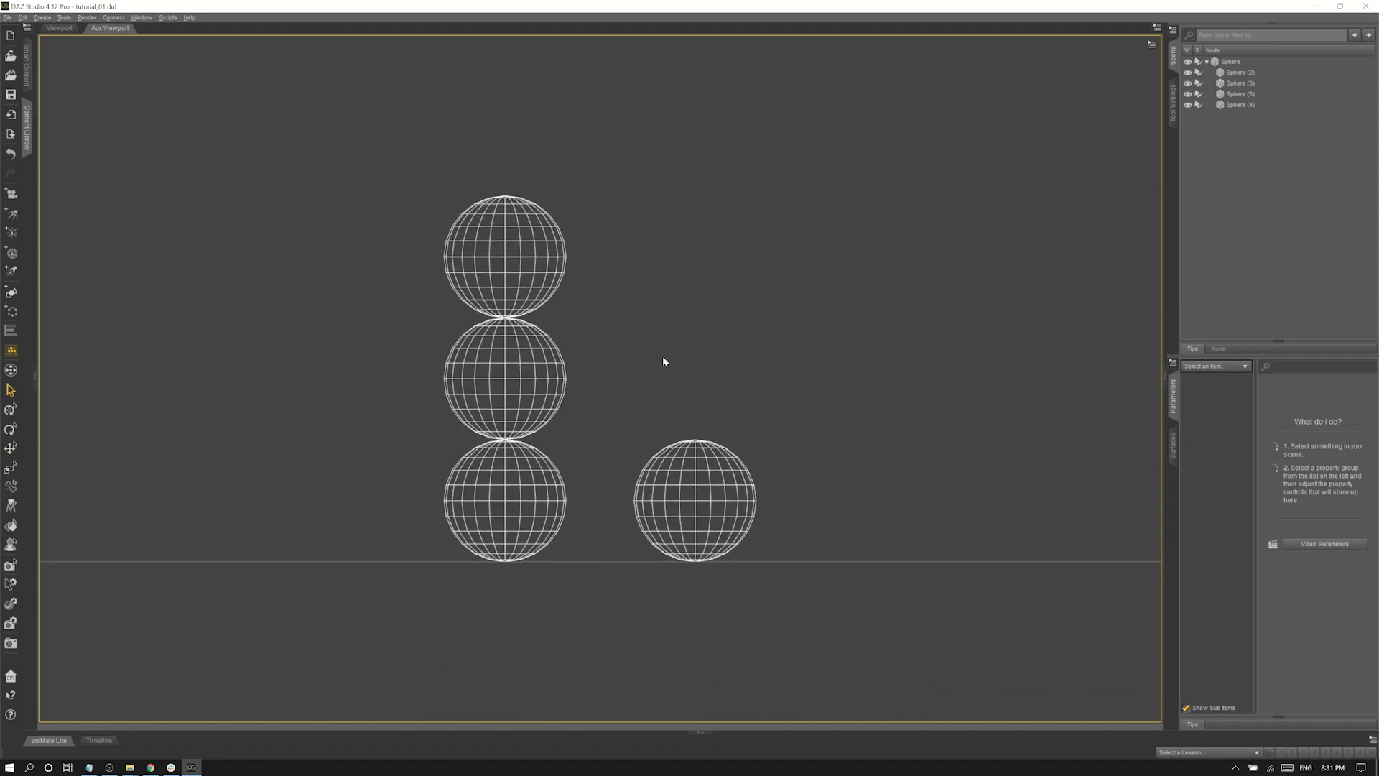
pyautogui.click(545, 311)
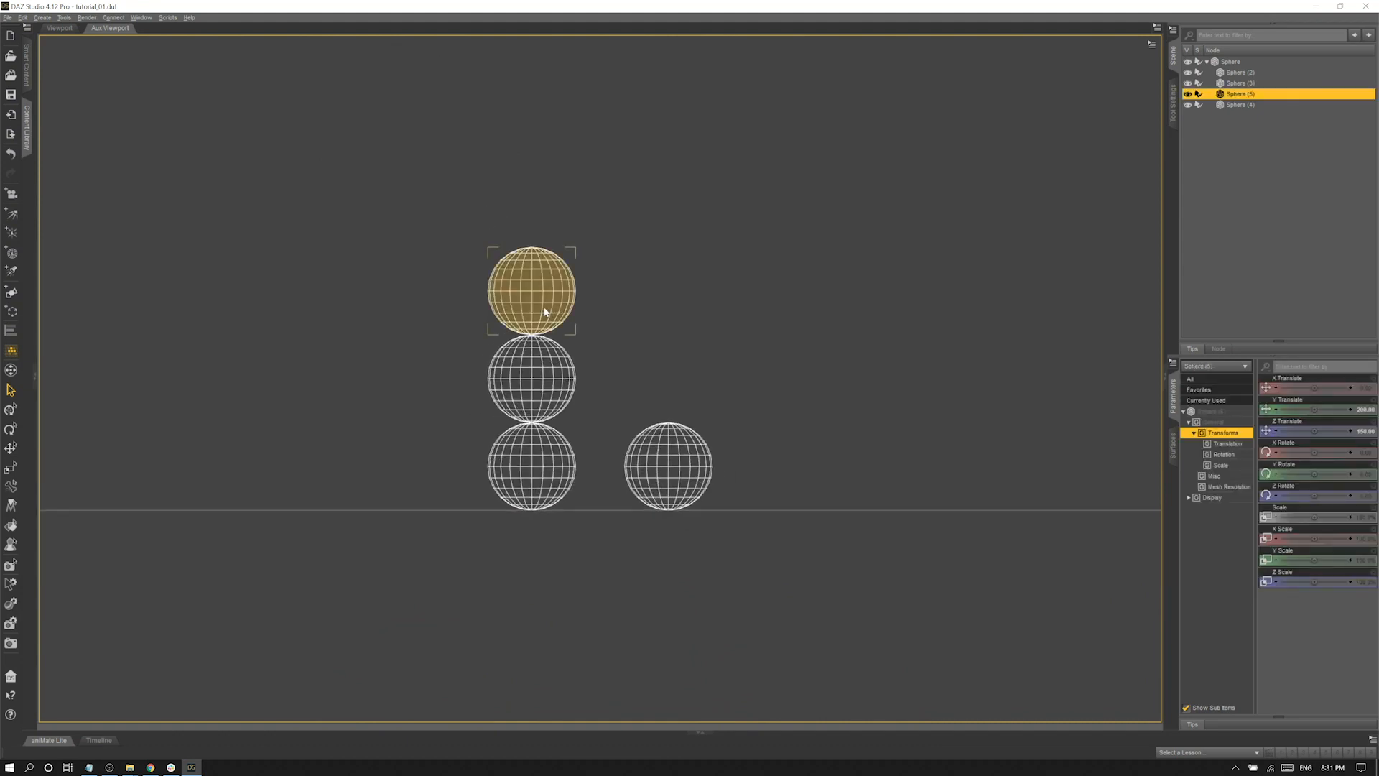
# - Duplicate the stack's top sphere, raise the selected one a nudge to Y Translate 300, and show the stack in the perspective viewport
pyautogui.hotkey('ctrl', 'd')
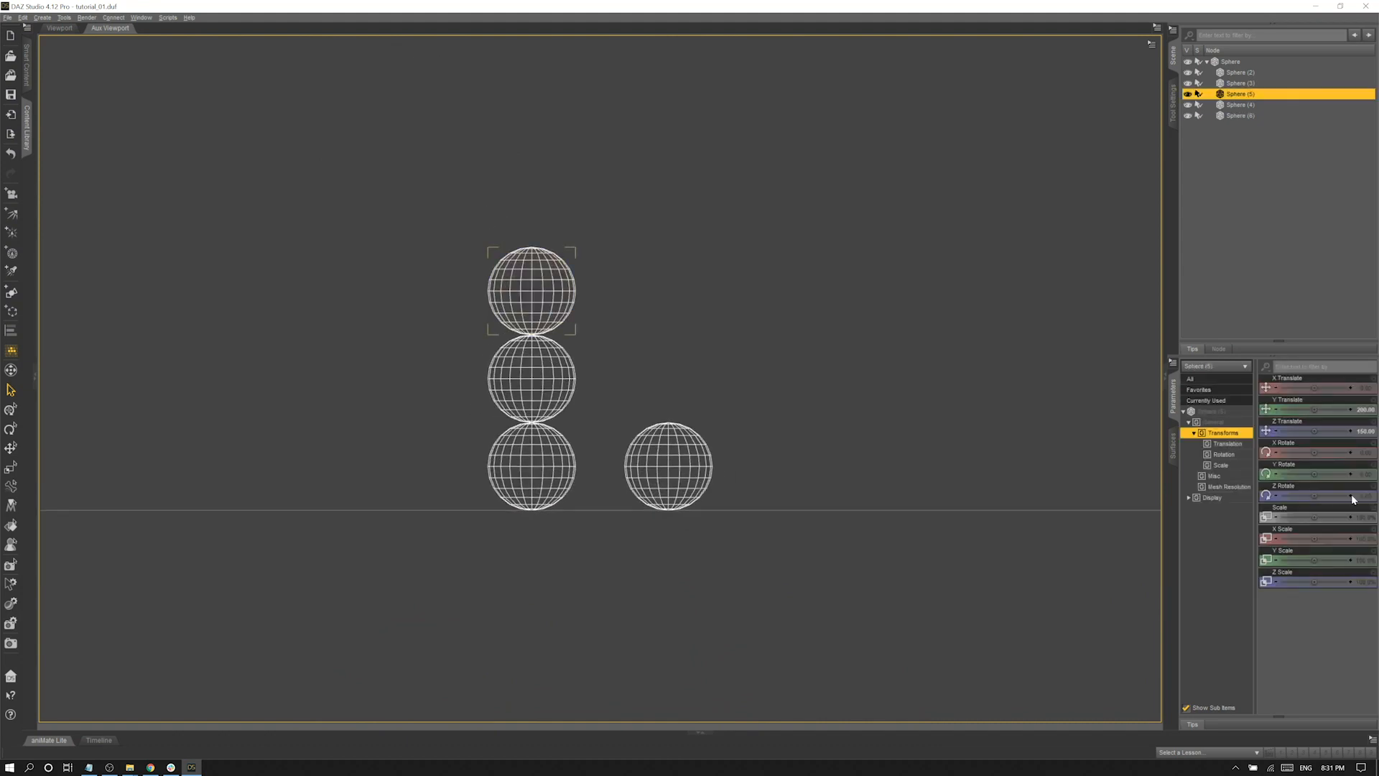
pyautogui.click(1350, 410)
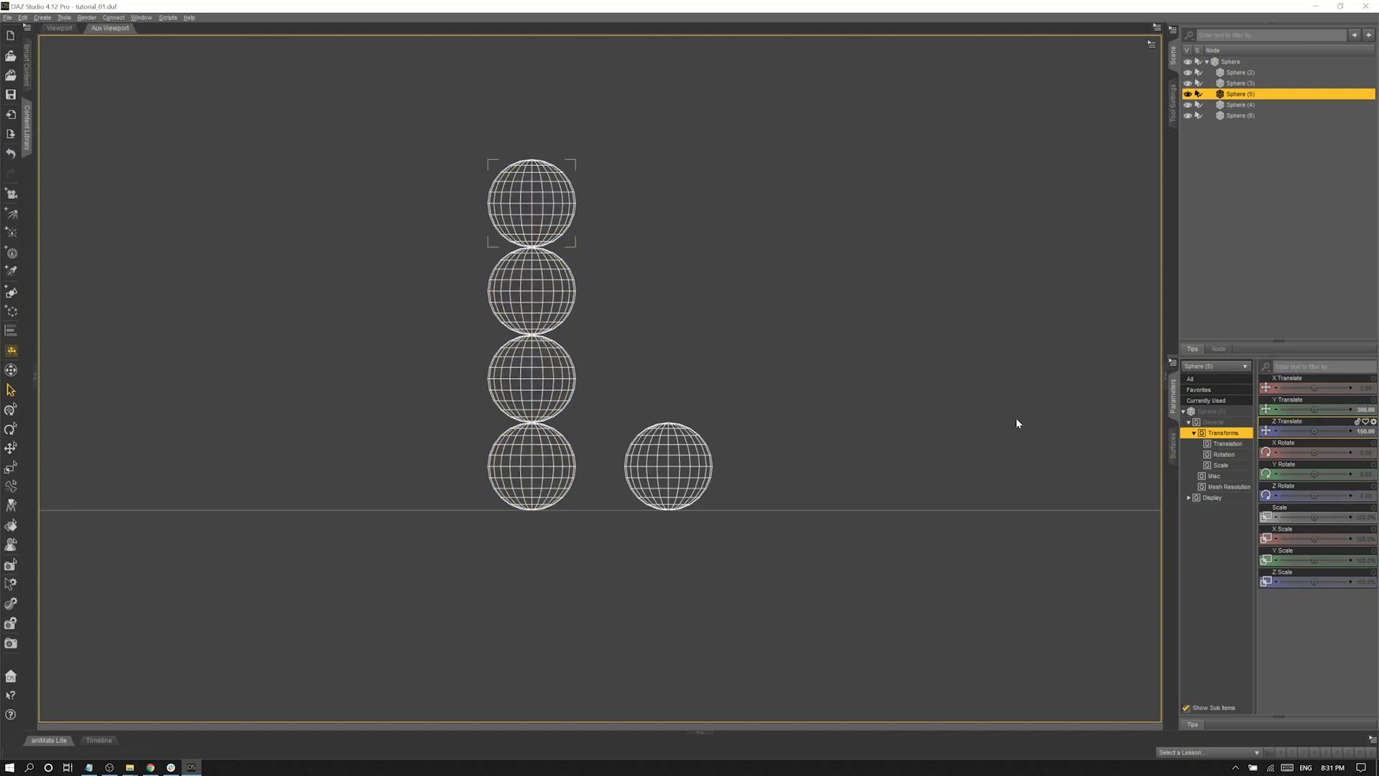
pyautogui.click(60, 28)
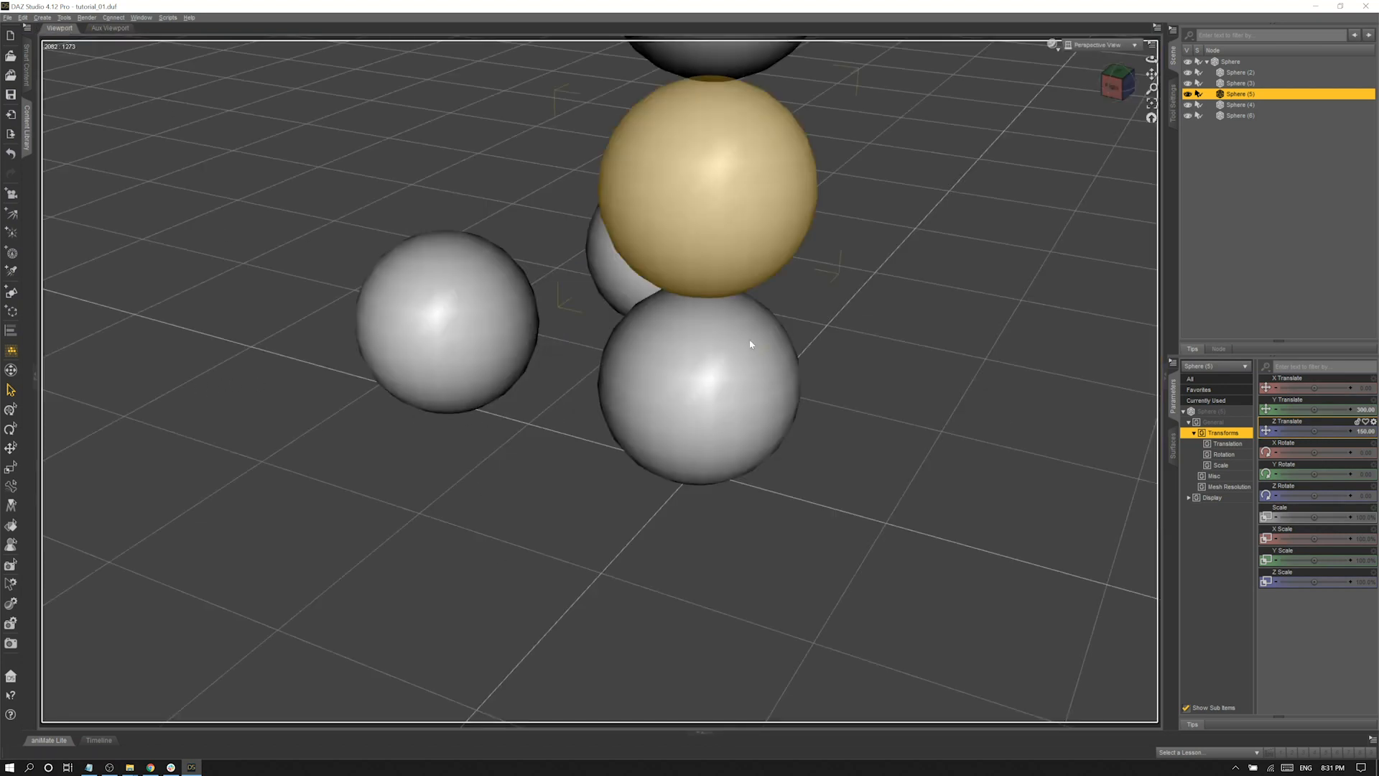
pyautogui.scroll(-5, 781, 356)
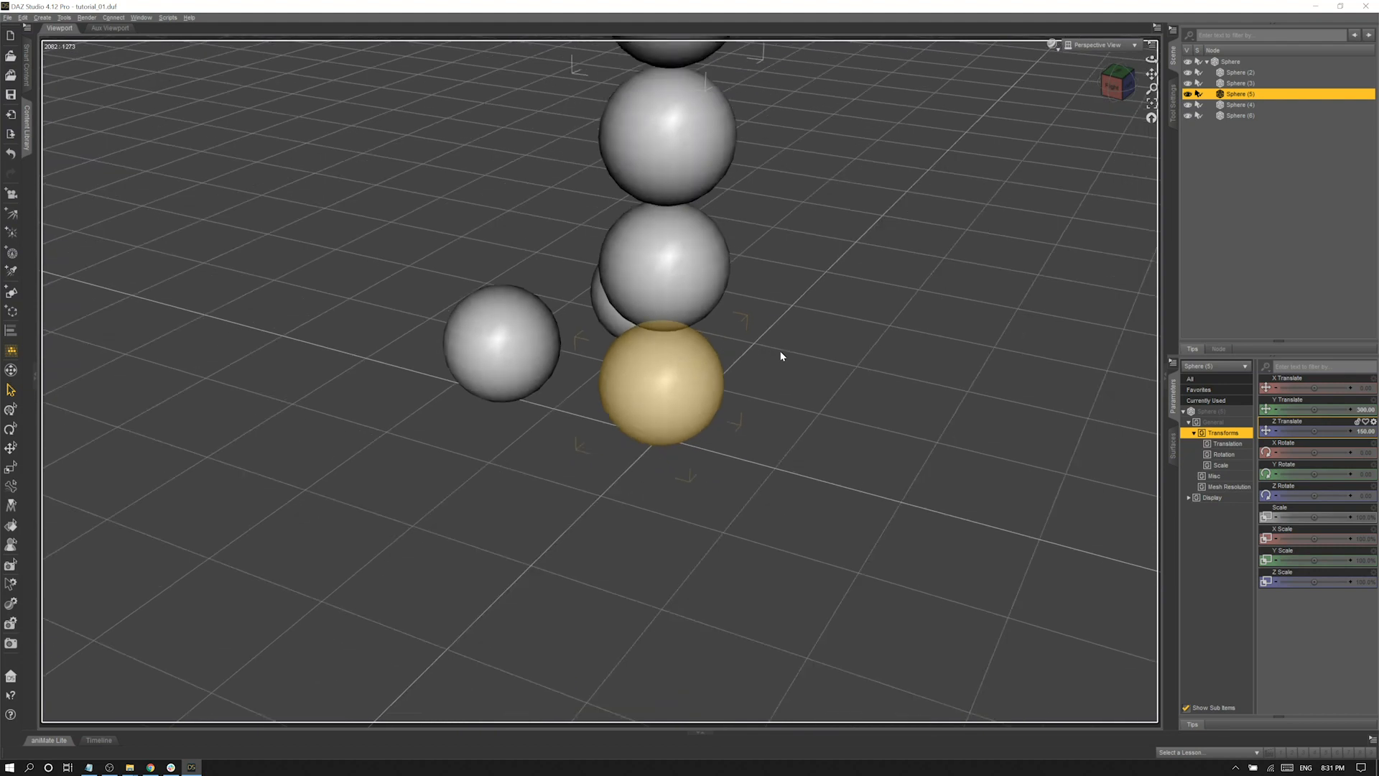
pyautogui.click(846, 351)
pyautogui.scroll(-4, 846, 351)
# - Duplicate the top sphere twice more, nudging it up to Y Translate 400 and 500, and clear the selection
pyautogui.click(583, 282)
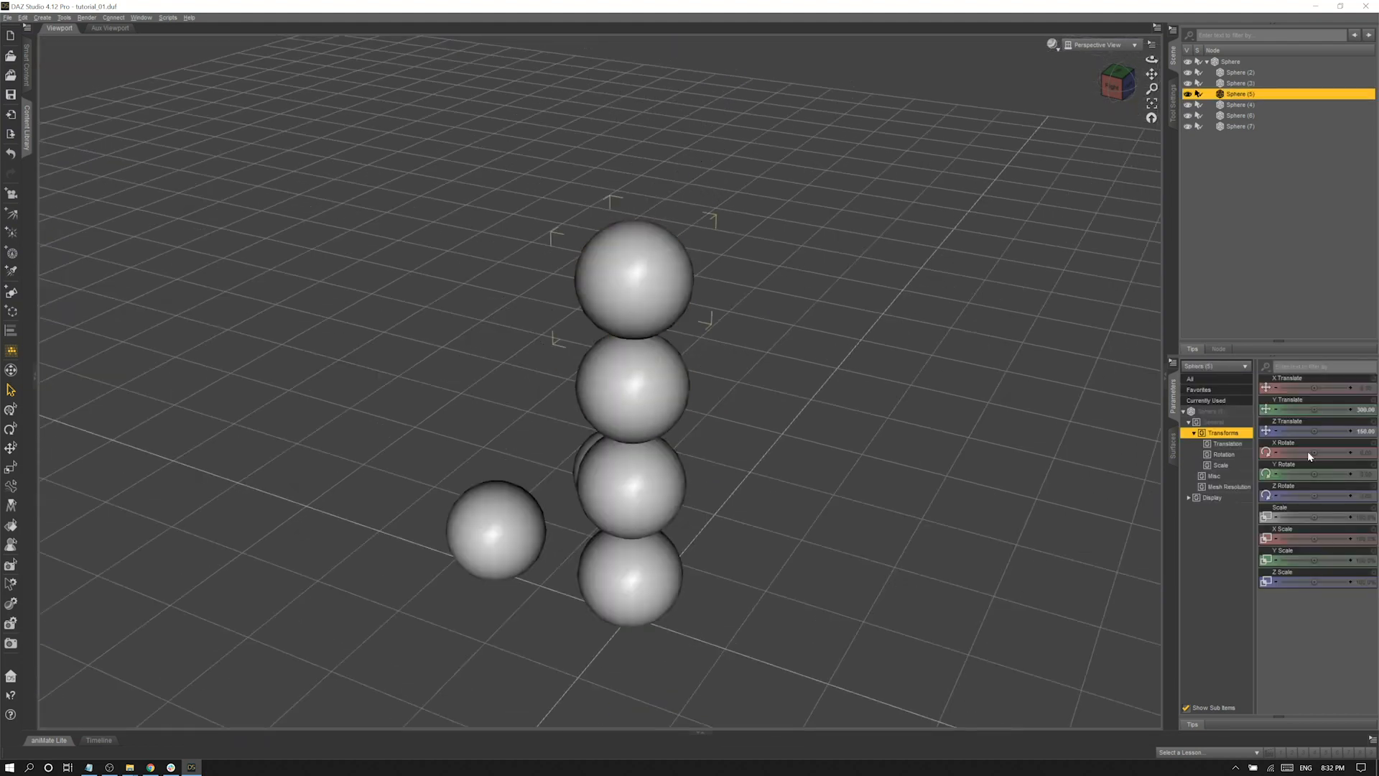
pyautogui.click(1350, 411)
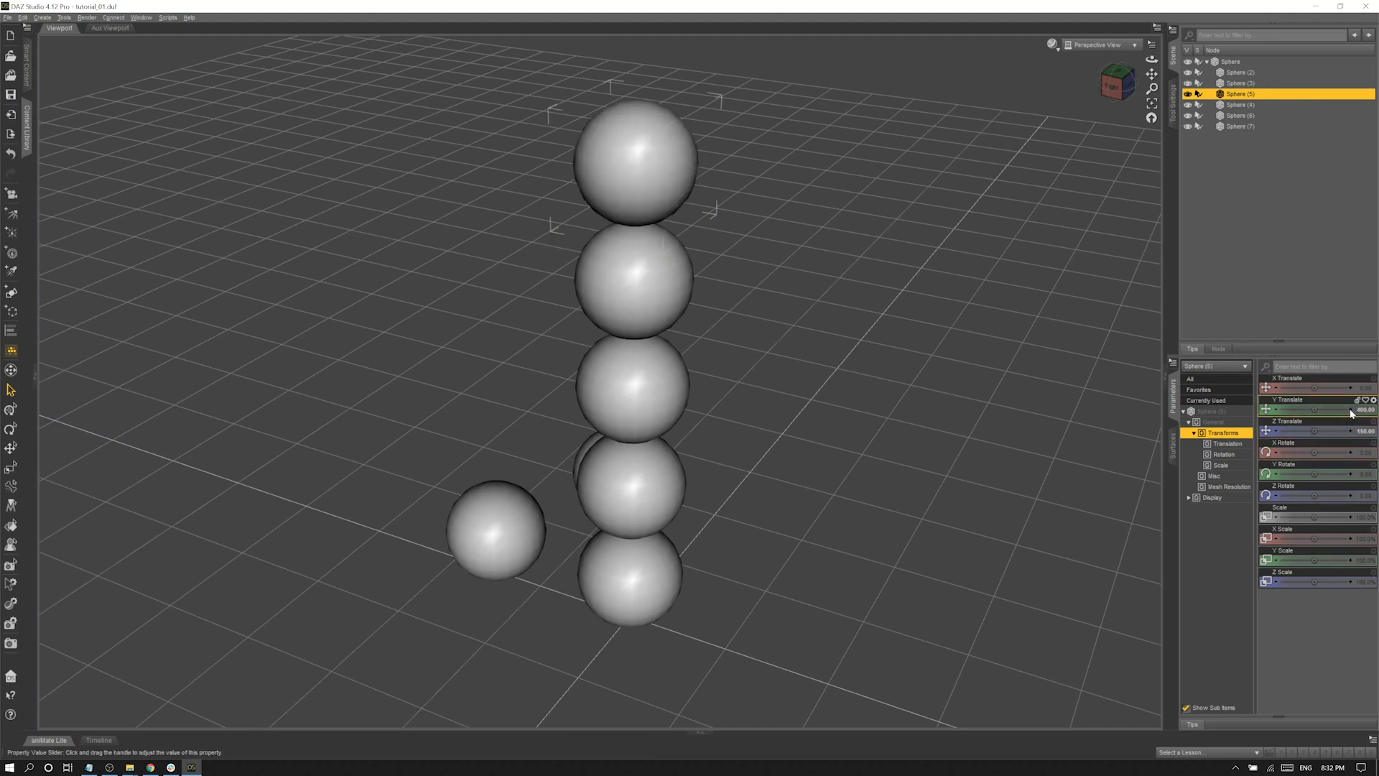
pyautogui.hotkey('ctrl', 'd')
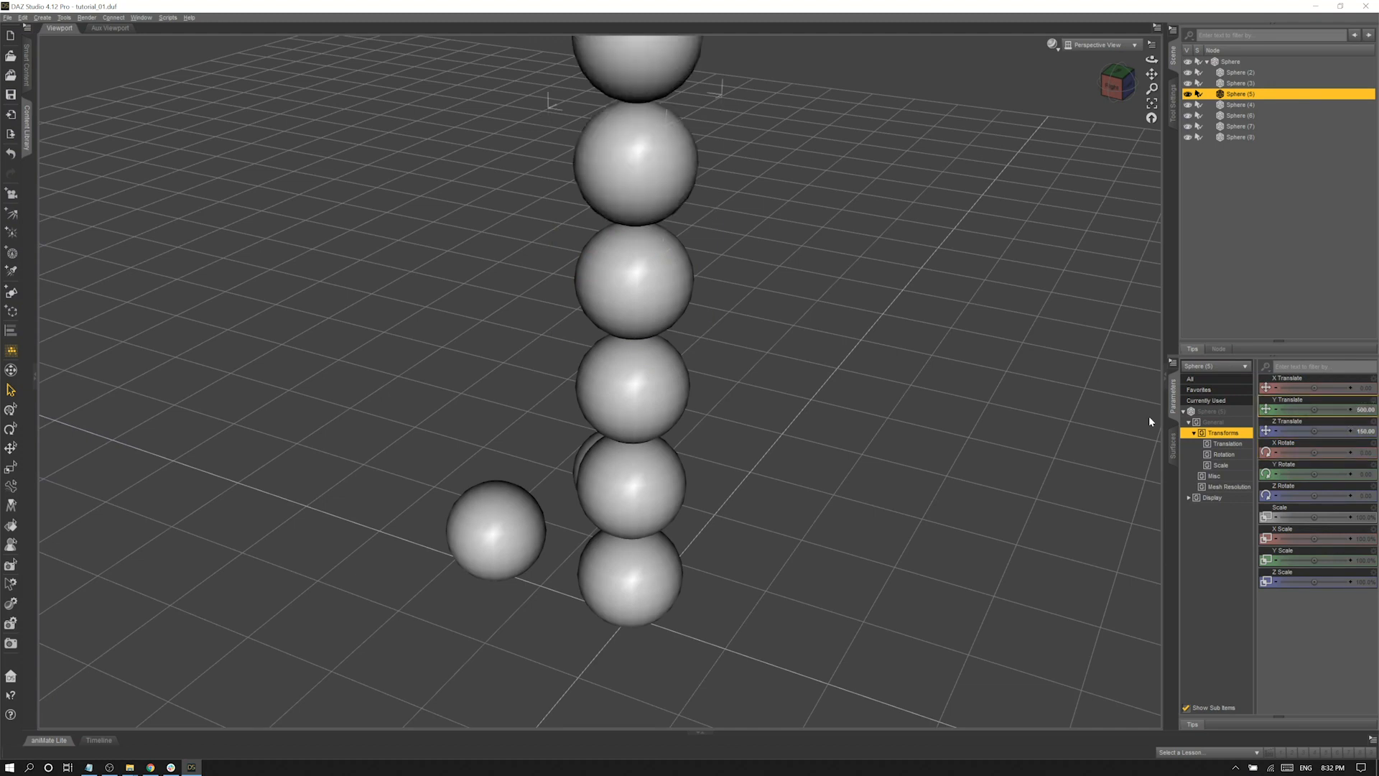
pyautogui.click(877, 418)
pyautogui.scroll(-3, 878, 420)
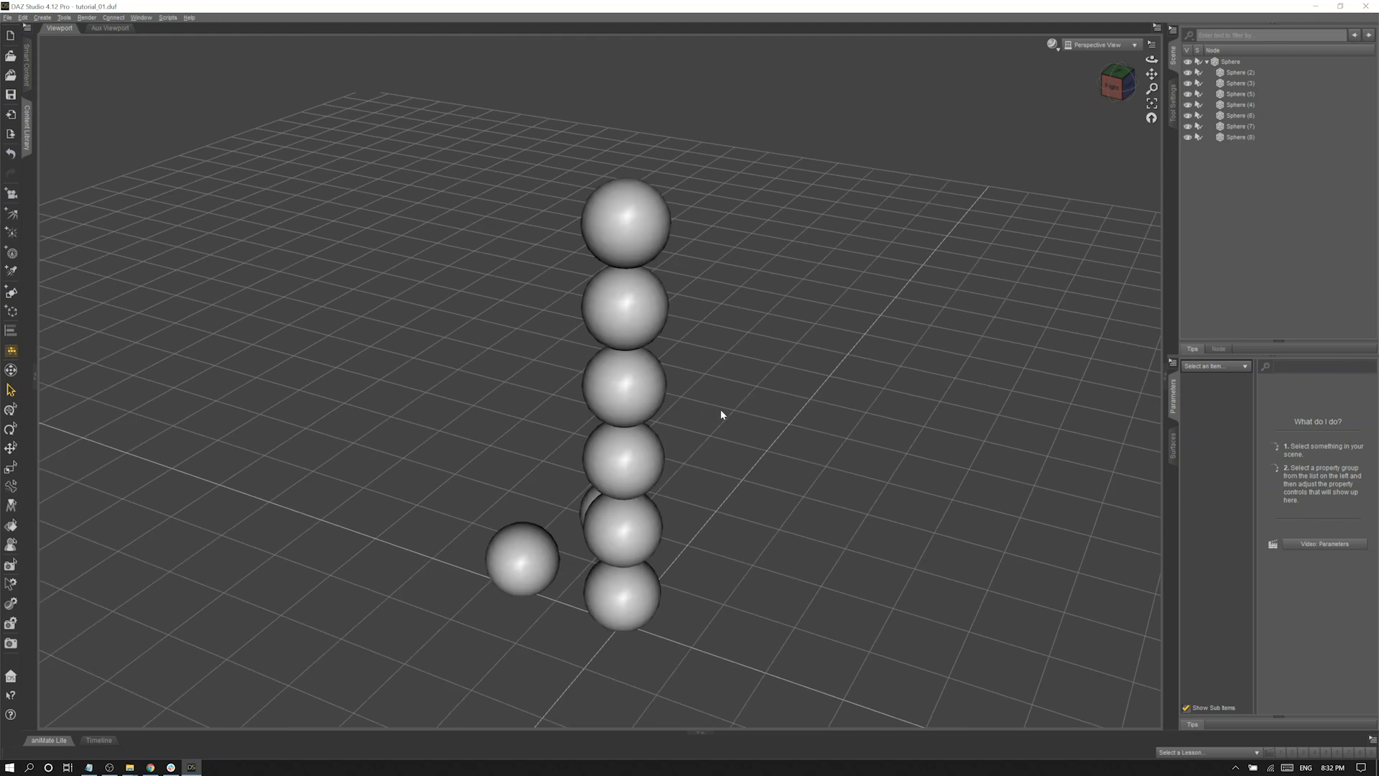
# - Delete the five stacked spheres above the bottom one and select the remaining bottom sphere, Sphere (3)
pyautogui.click(619, 209)
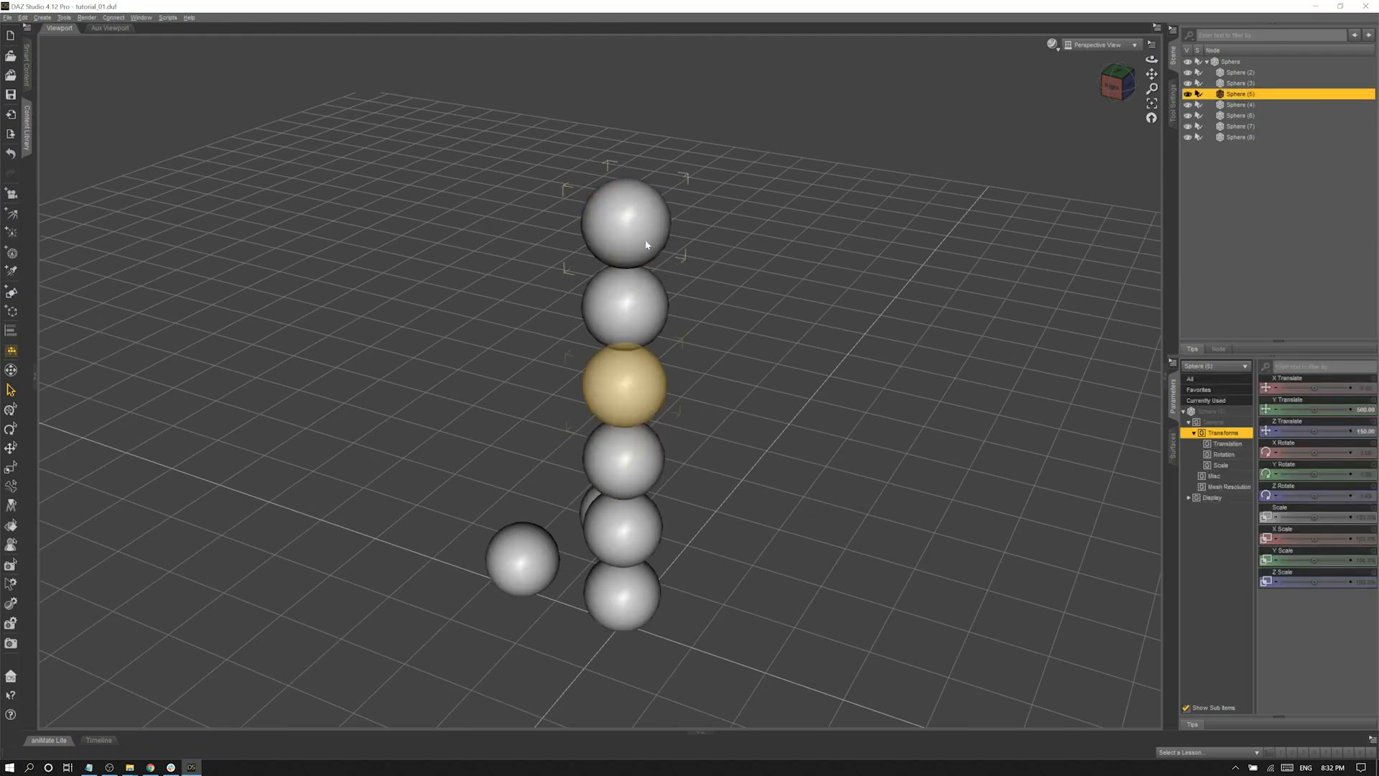
pyautogui.keyDown('ctrl'); pyautogui.click(636, 287); pyautogui.keyUp('ctrl')
pyautogui.keyDown('ctrl'); pyautogui.click(620, 376); pyautogui.keyUp('ctrl')
pyautogui.keyDown('ctrl'); pyautogui.click(621, 454); pyautogui.keyUp('ctrl')
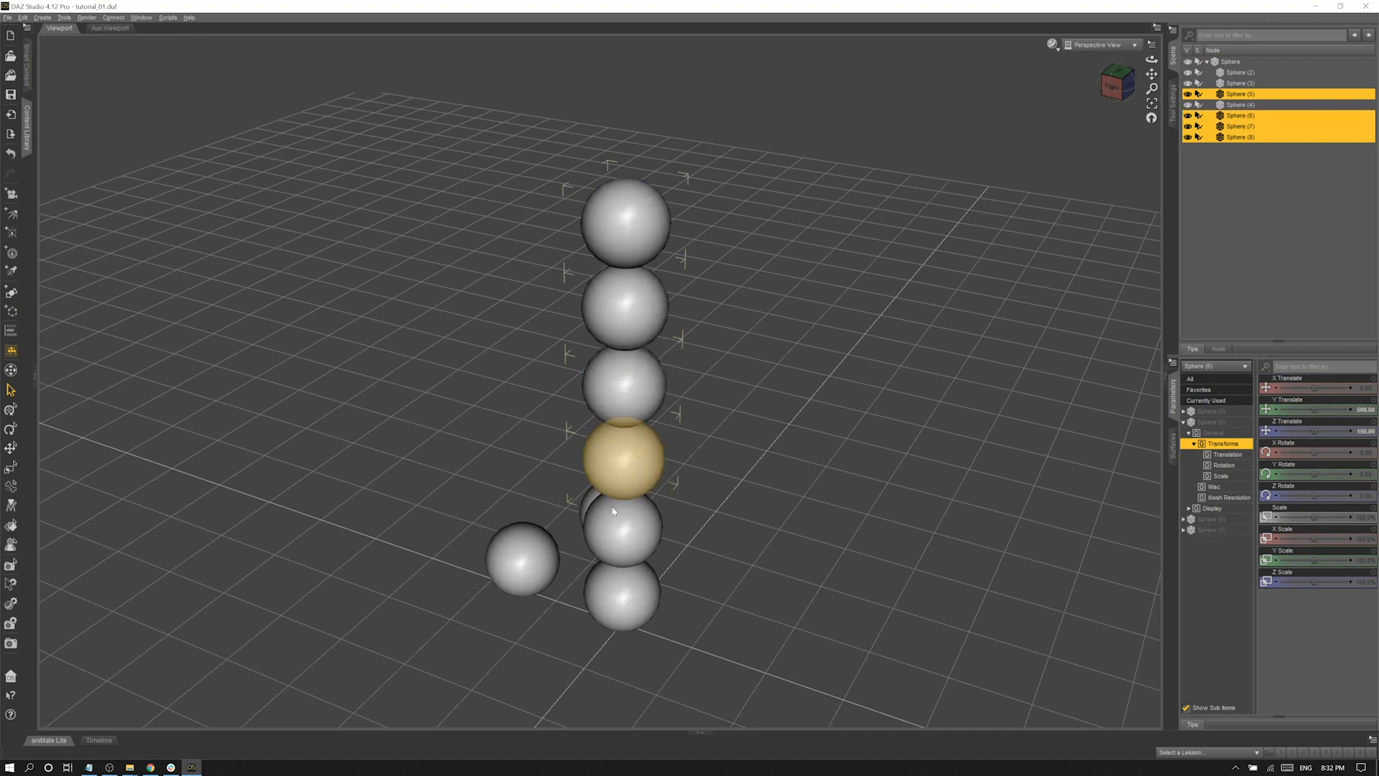
pyautogui.keyDown('ctrl'); pyautogui.click(613, 533); pyautogui.keyUp('ctrl')
pyautogui.press('Delete')
pyautogui.click(618, 578)
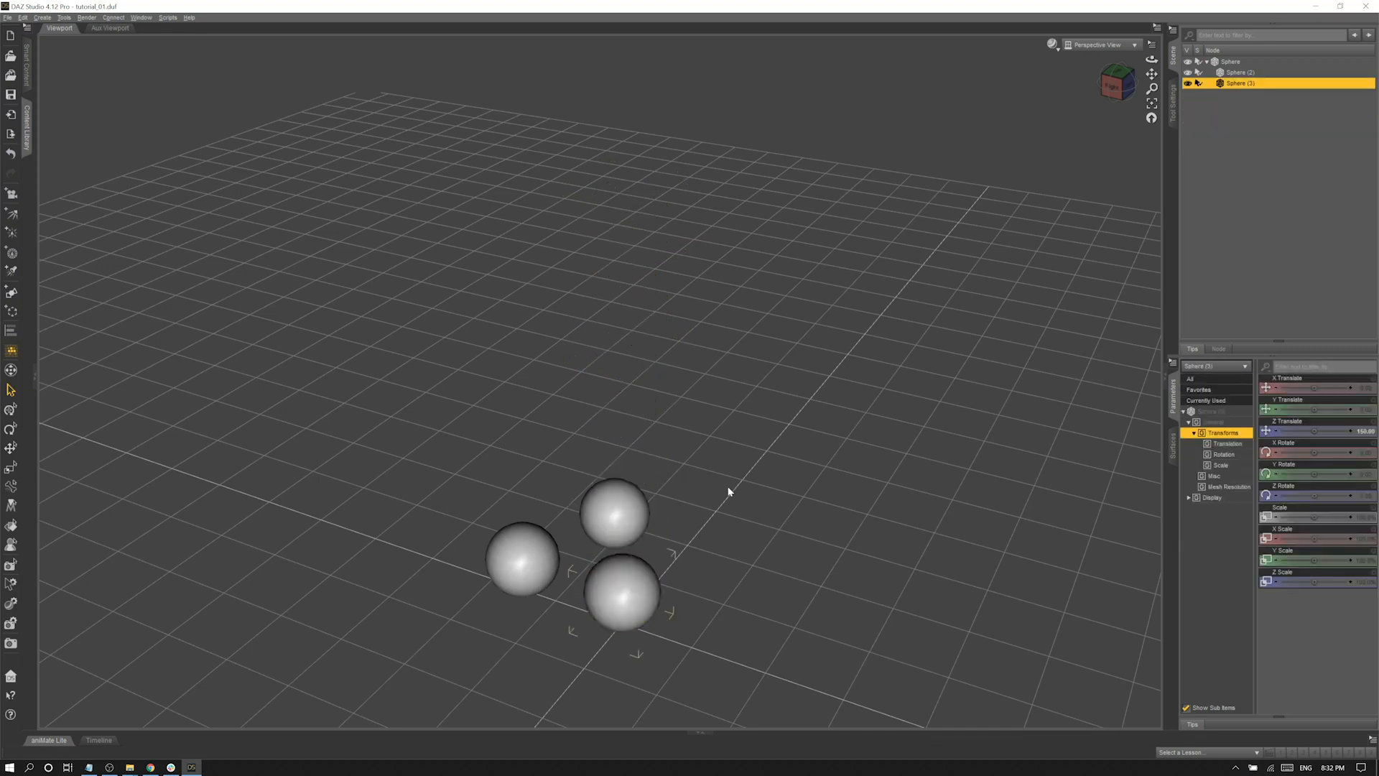
# - Frame the whole scene in the Aux Viewport, select Sphere (3), and activate the Joint Editor tool
pyautogui.click(110, 28)
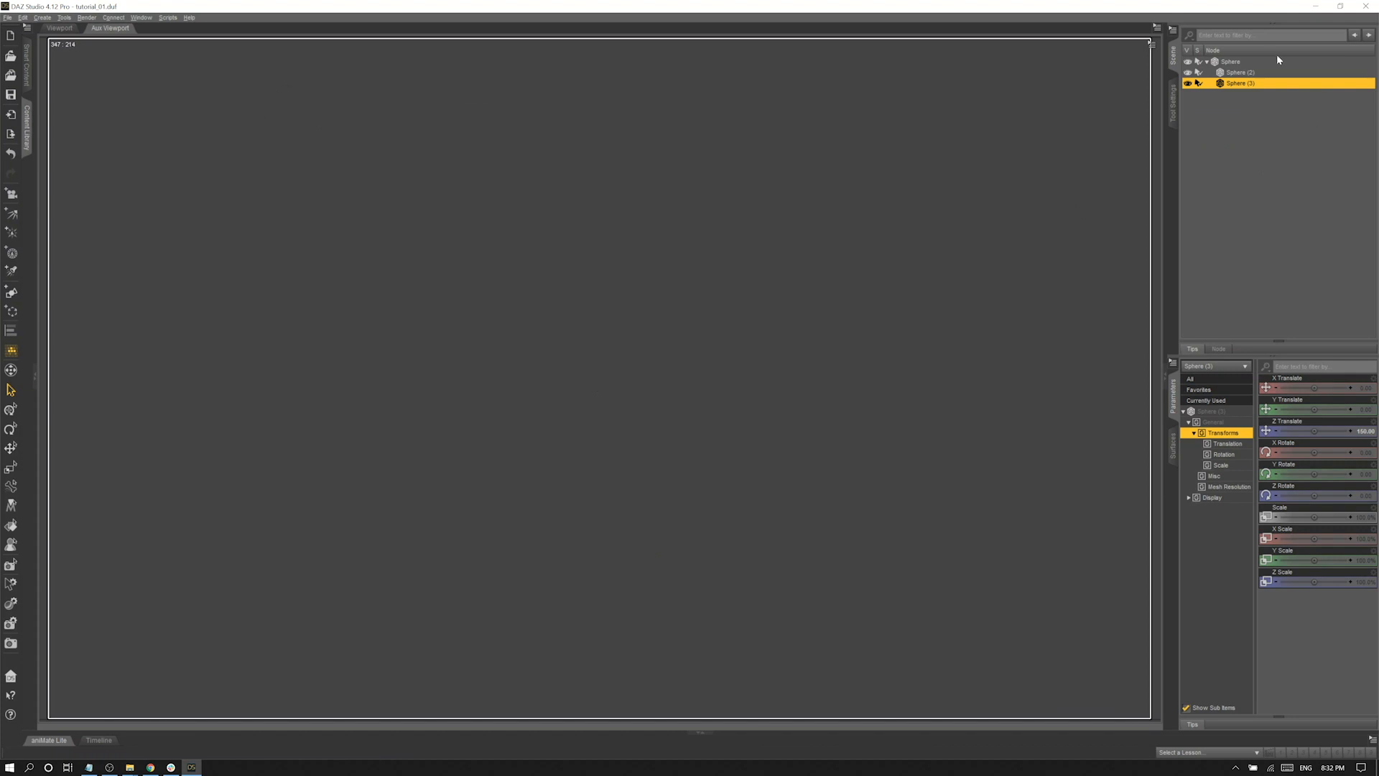
pyautogui.click(863, 296)
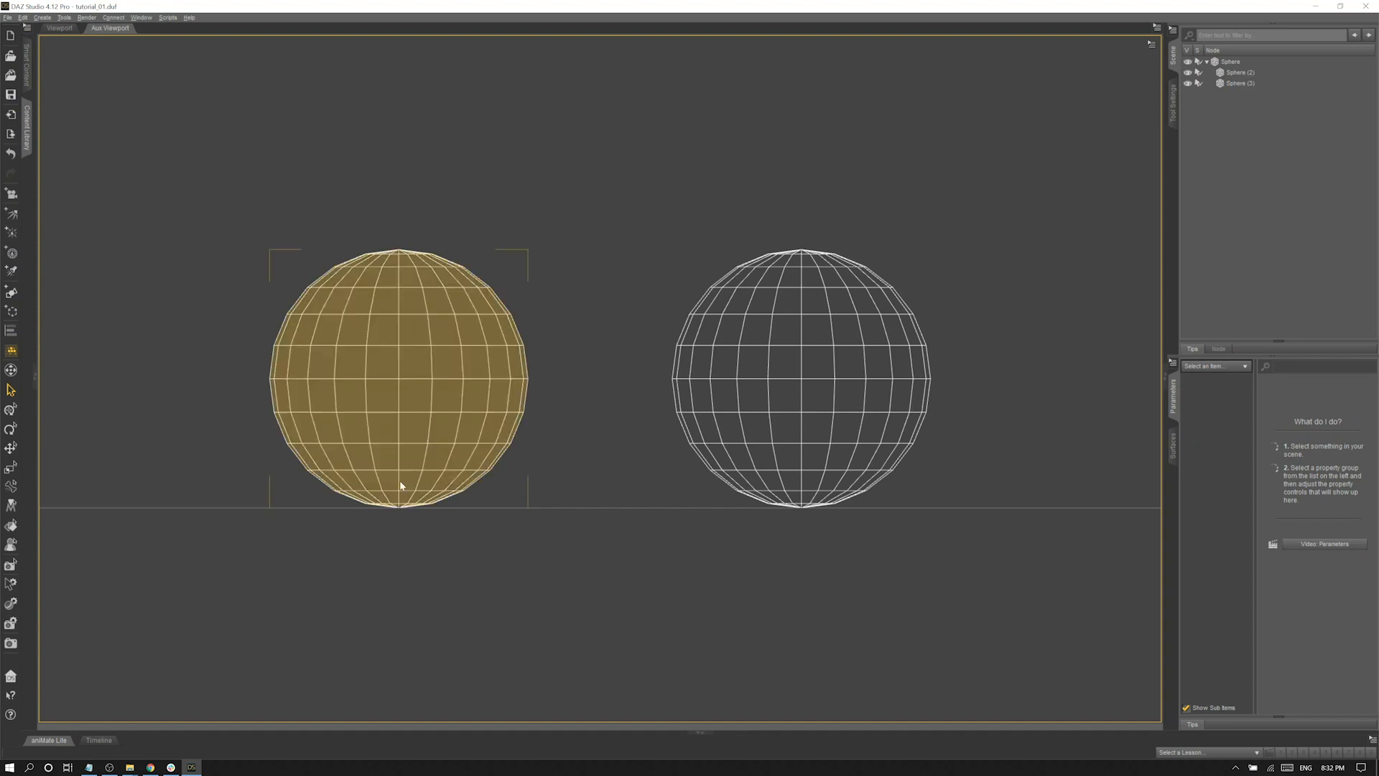
pyautogui.click(401, 485)
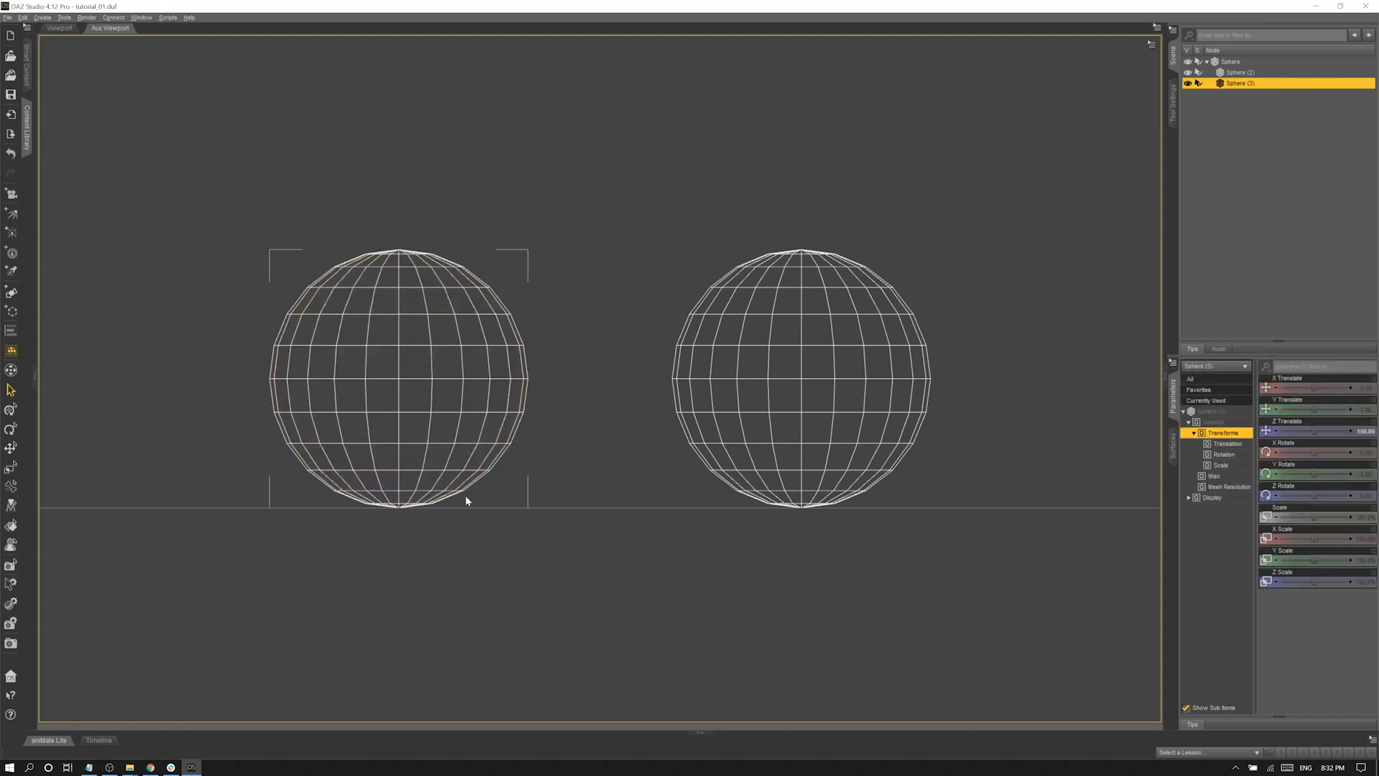
pyautogui.hotkey('ctrl', 'alt', 't')
pyautogui.click(43, 17)
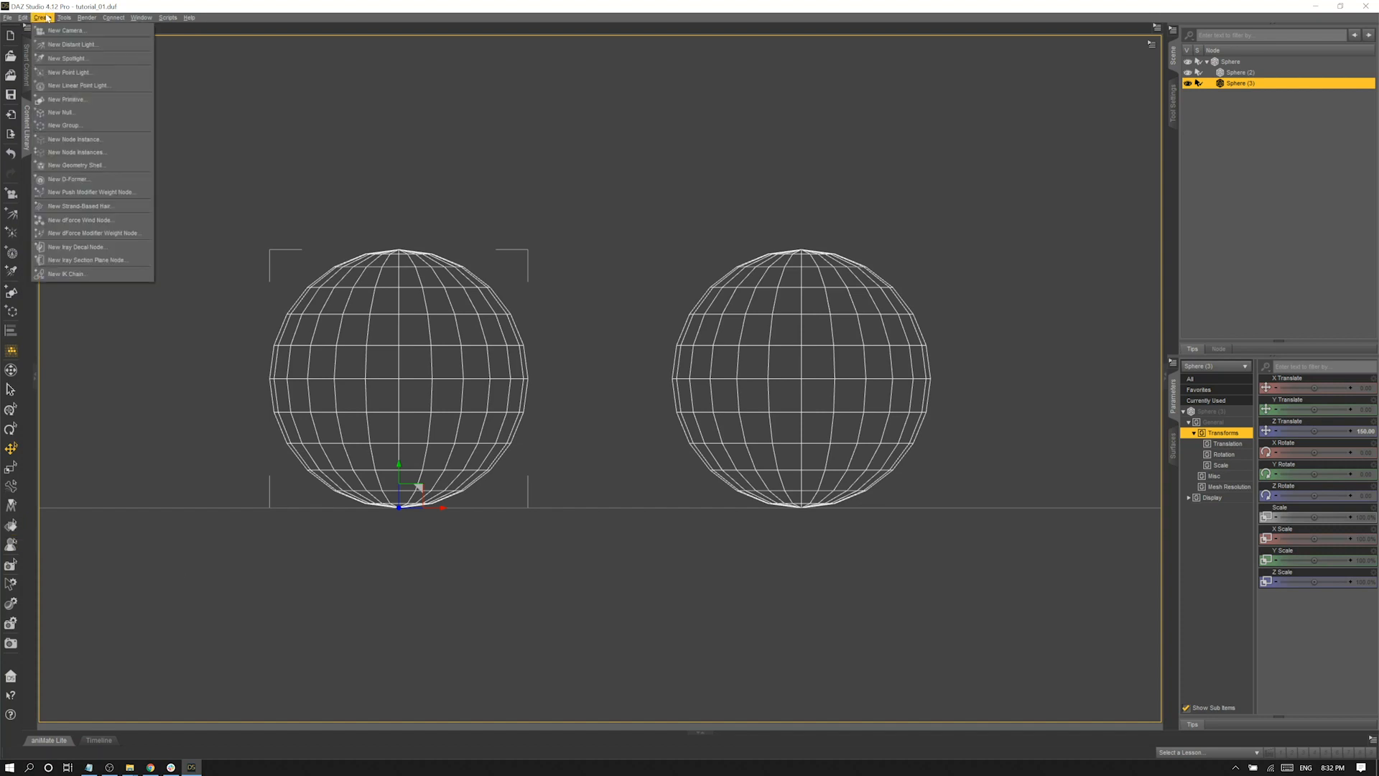
pyautogui.moveTo(71, 19)
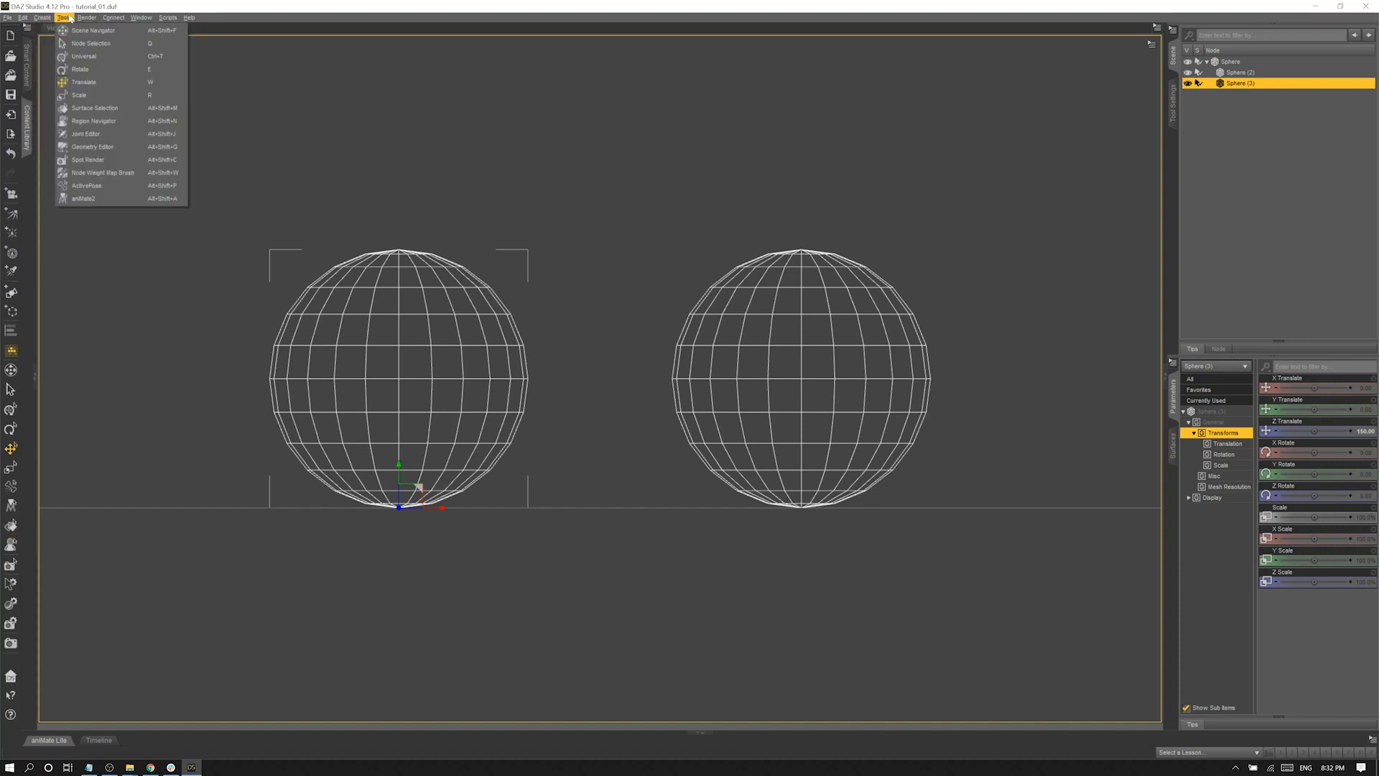
pyautogui.click(101, 135)
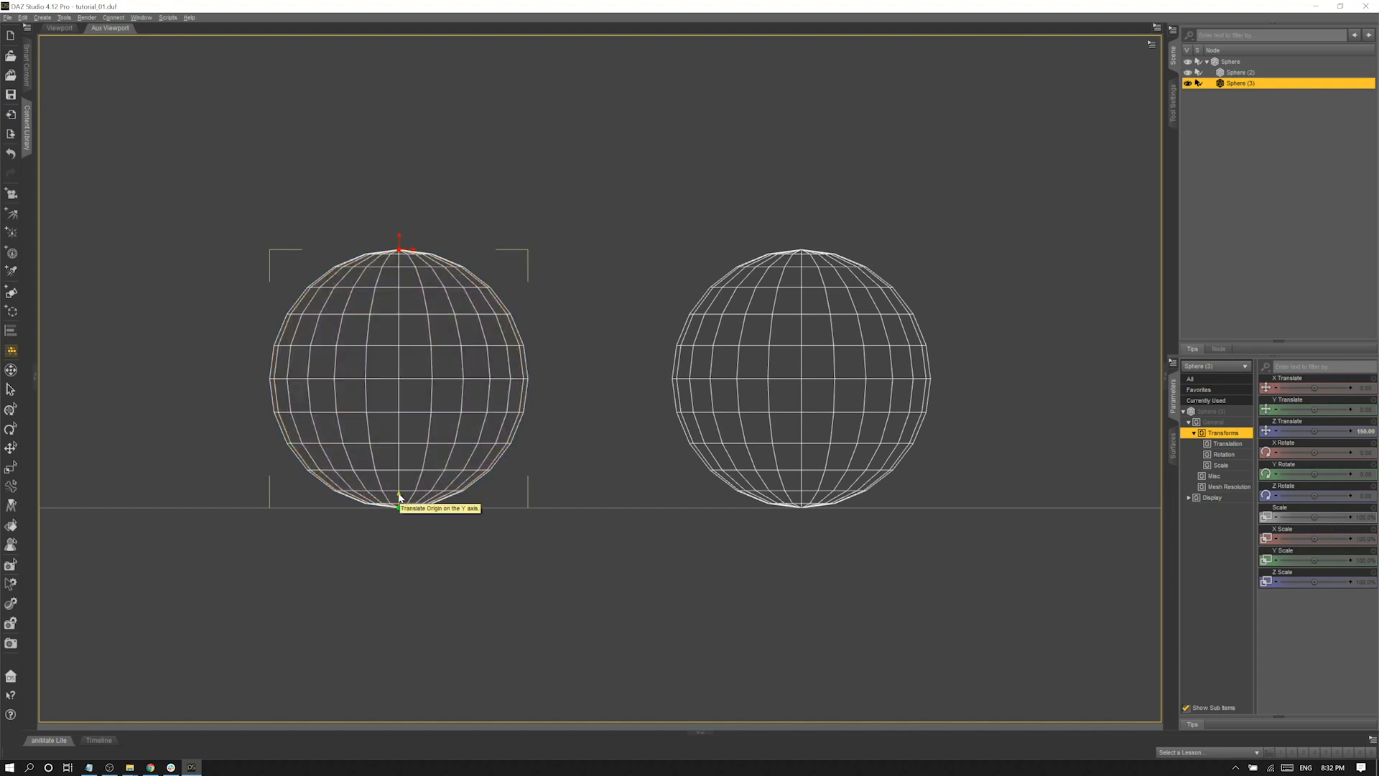
# - Move the sphere's origin up along the Y axis and set its center point to X Position 0 and Y Position 50
pyautogui.moveTo(399, 497); pyautogui.dragTo(407, 429)
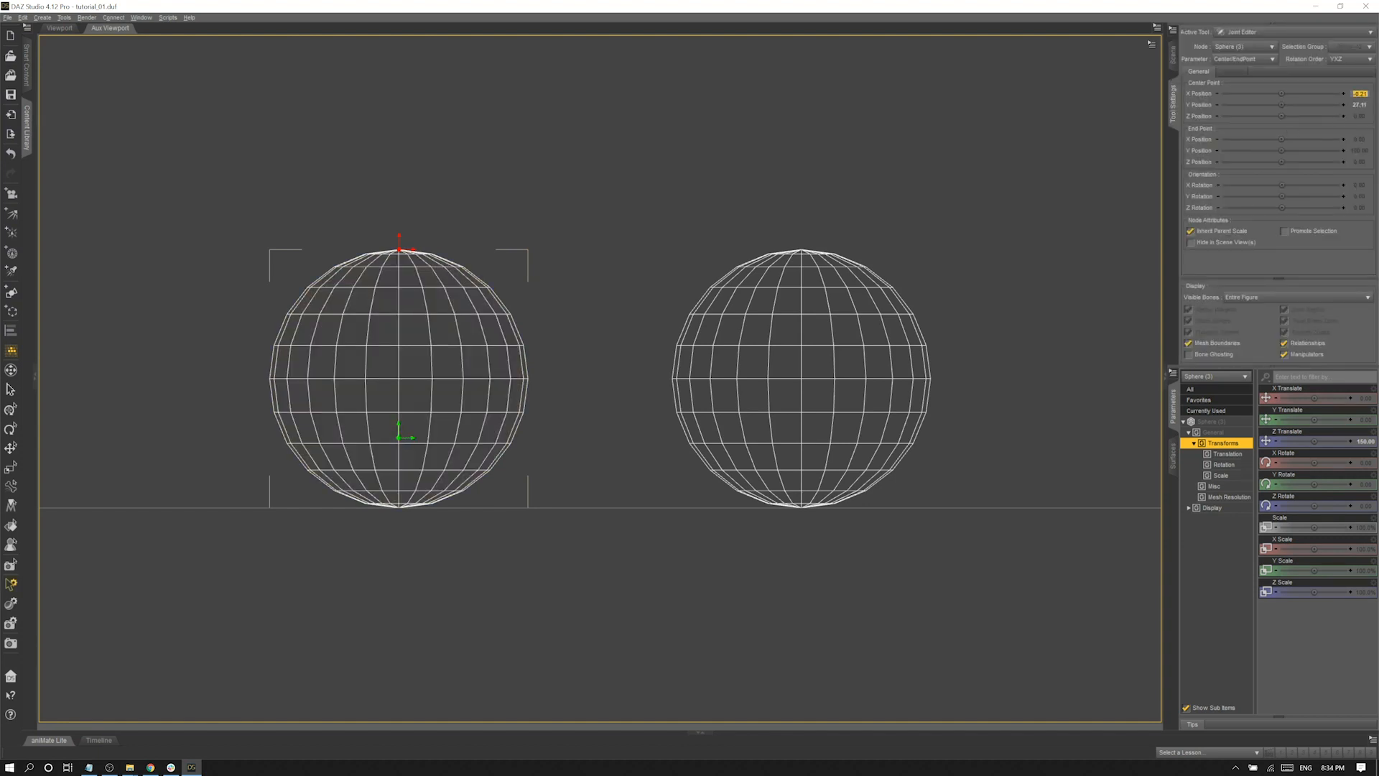
pyautogui.press('Return')
pyautogui.write('0')
pyautogui.press('Return')
pyautogui.press('Return')
# - In the perspective viewport, try a different X Rotation for the sphere's joint orientation and undo it
pyautogui.click(59, 28)
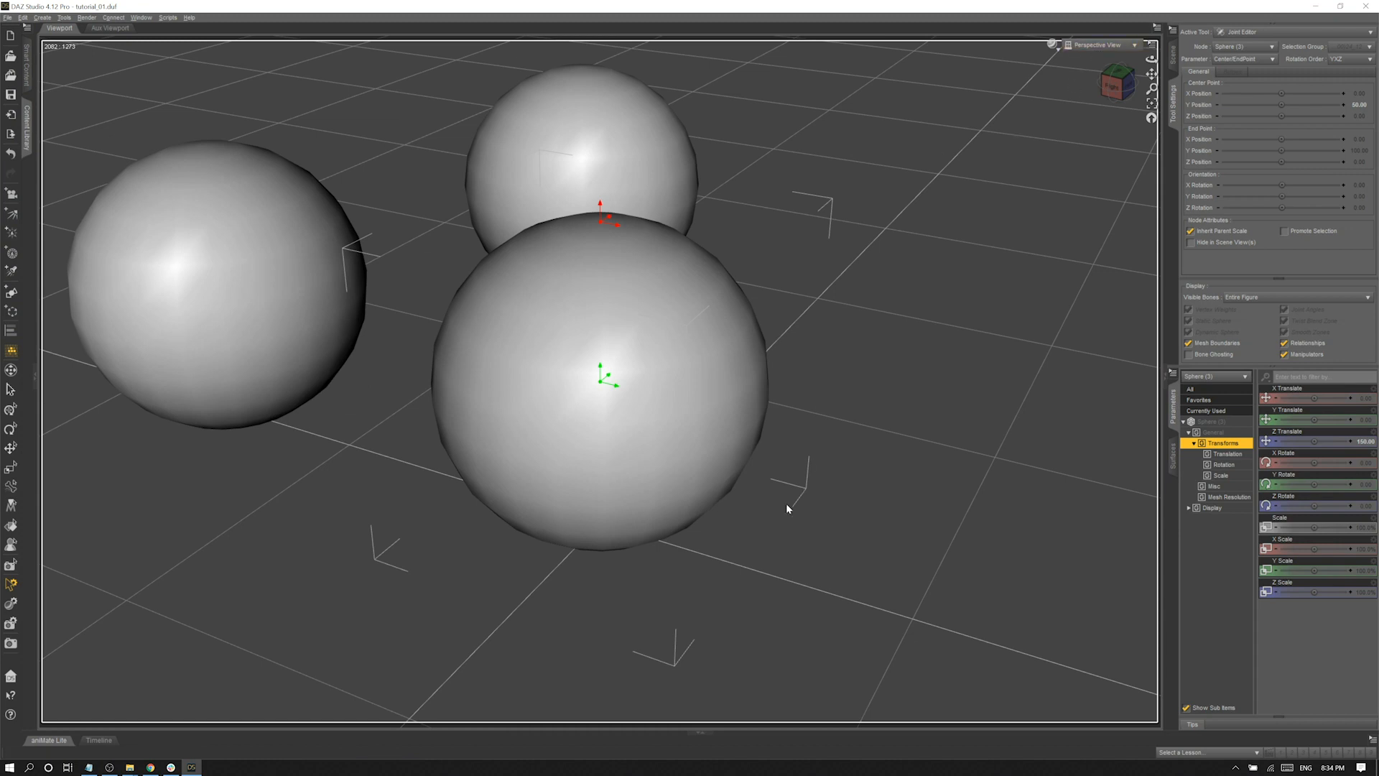
pyautogui.moveTo(788, 508); pyautogui.dragTo(813, 494, button='middle')
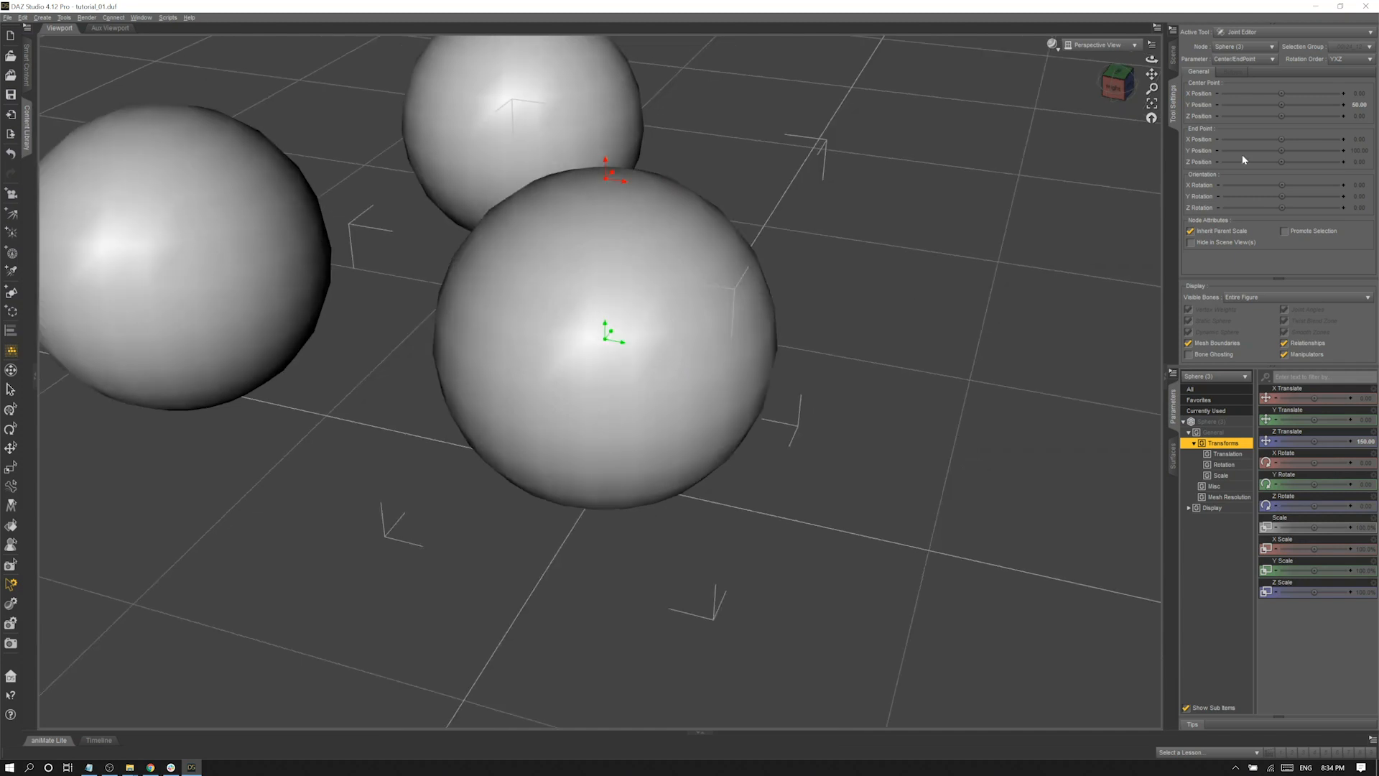
pyautogui.moveTo(1282, 186); pyautogui.dragTo(1246, 186)
pyautogui.hotkey('ctrl', 'z')
# - Return to the scene list, reselect the front sphere in the viewport, and activate the Rotate tool
pyautogui.click(1174, 56)
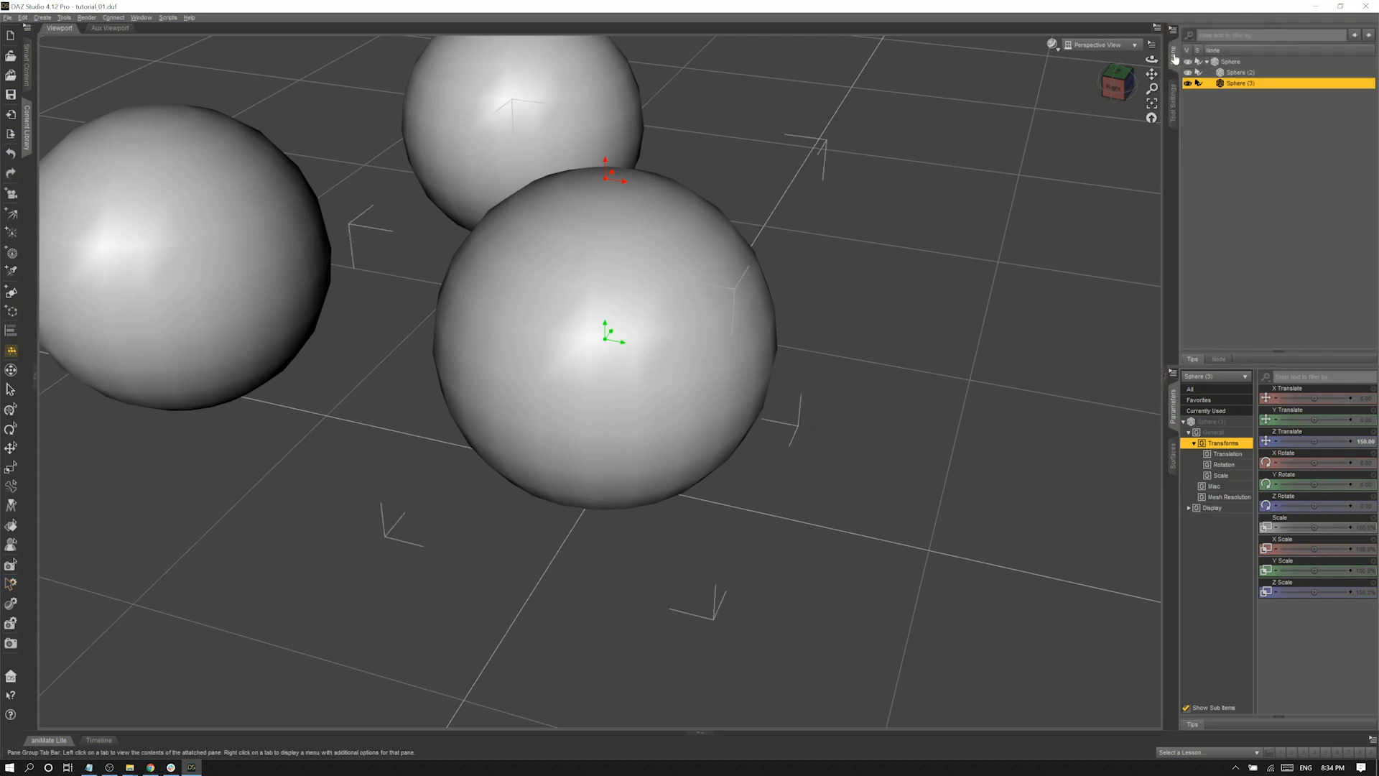
pyautogui.click(935, 292)
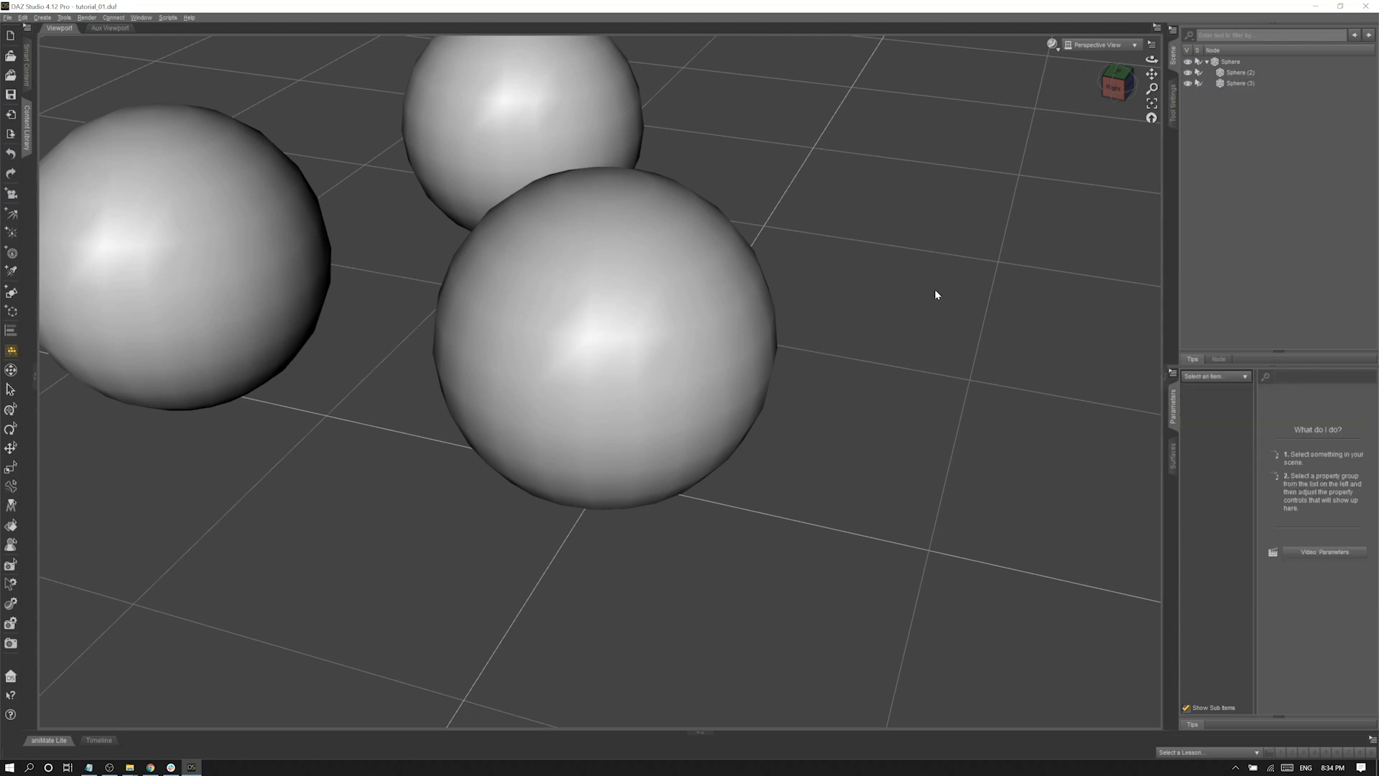
pyautogui.click(688, 320)
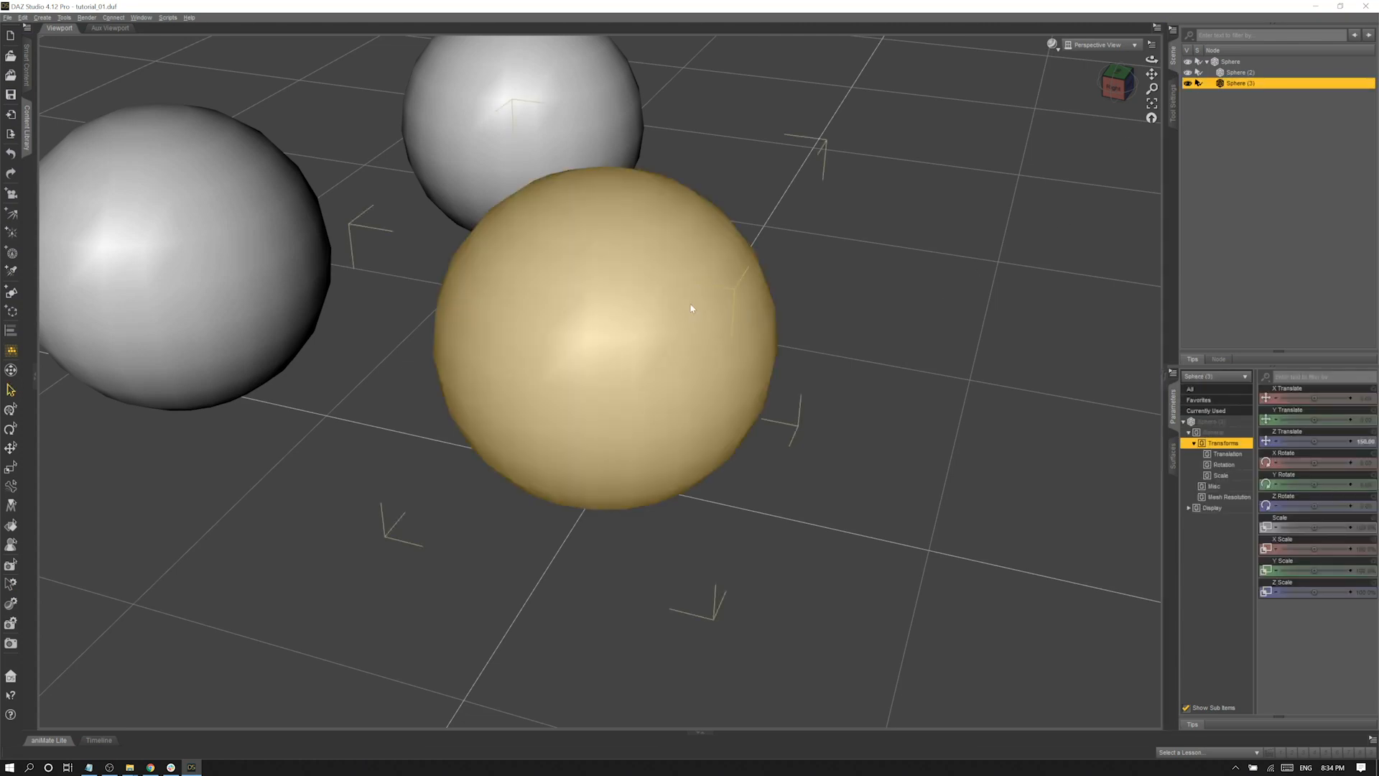
pyautogui.hotkey('ctrl', 'alt', 'r')
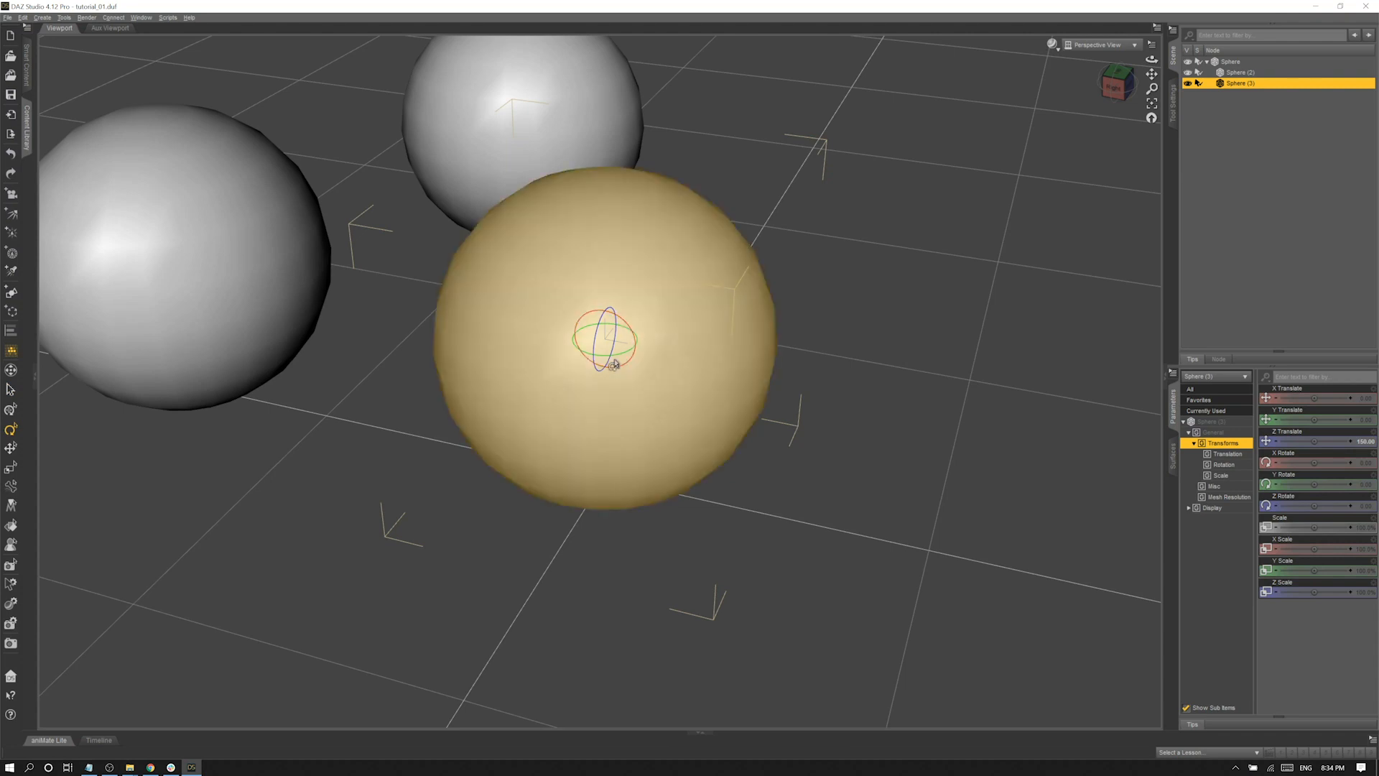
# - Try freehand rotations of the front sphere around its centred origin, undoing them and restoring the origin
pyautogui.moveTo(613, 356)
pyautogui.mouseDown()
pyautogui.moveTo(652, 341)
pyautogui.moveTo(606, 348)
pyautogui.mouseUp()
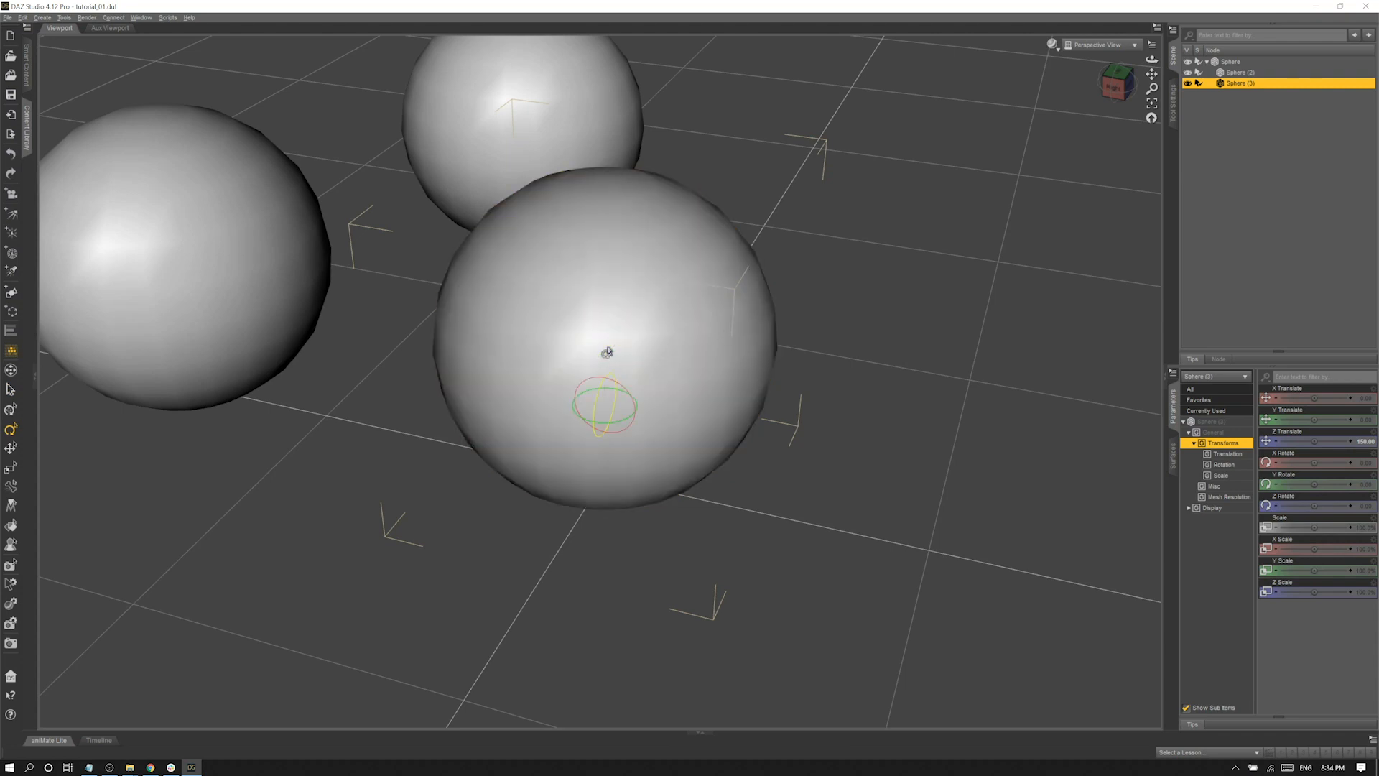
pyautogui.click(23, 17)
pyautogui.click(51, 32)
pyautogui.moveTo(605, 337); pyautogui.dragTo(614, 417)
pyautogui.hotkey('ctrl', 'z')
pyautogui.moveTo(603, 368); pyautogui.dragTo(697, 332)
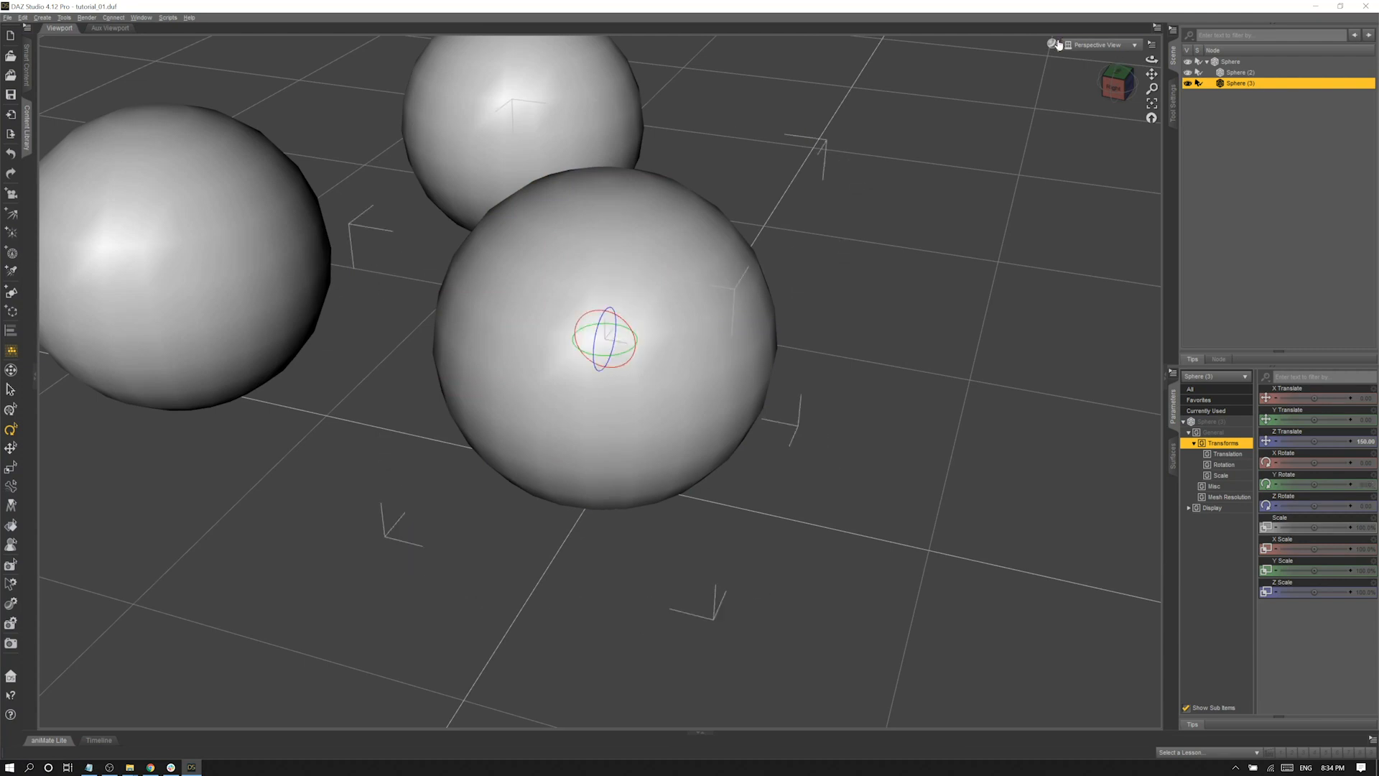
# - Change the perspective viewport's draw style to shaded with wireframe lines and try rotating the front sphere
pyautogui.click(1053, 44)
pyautogui.click(1060, 114)
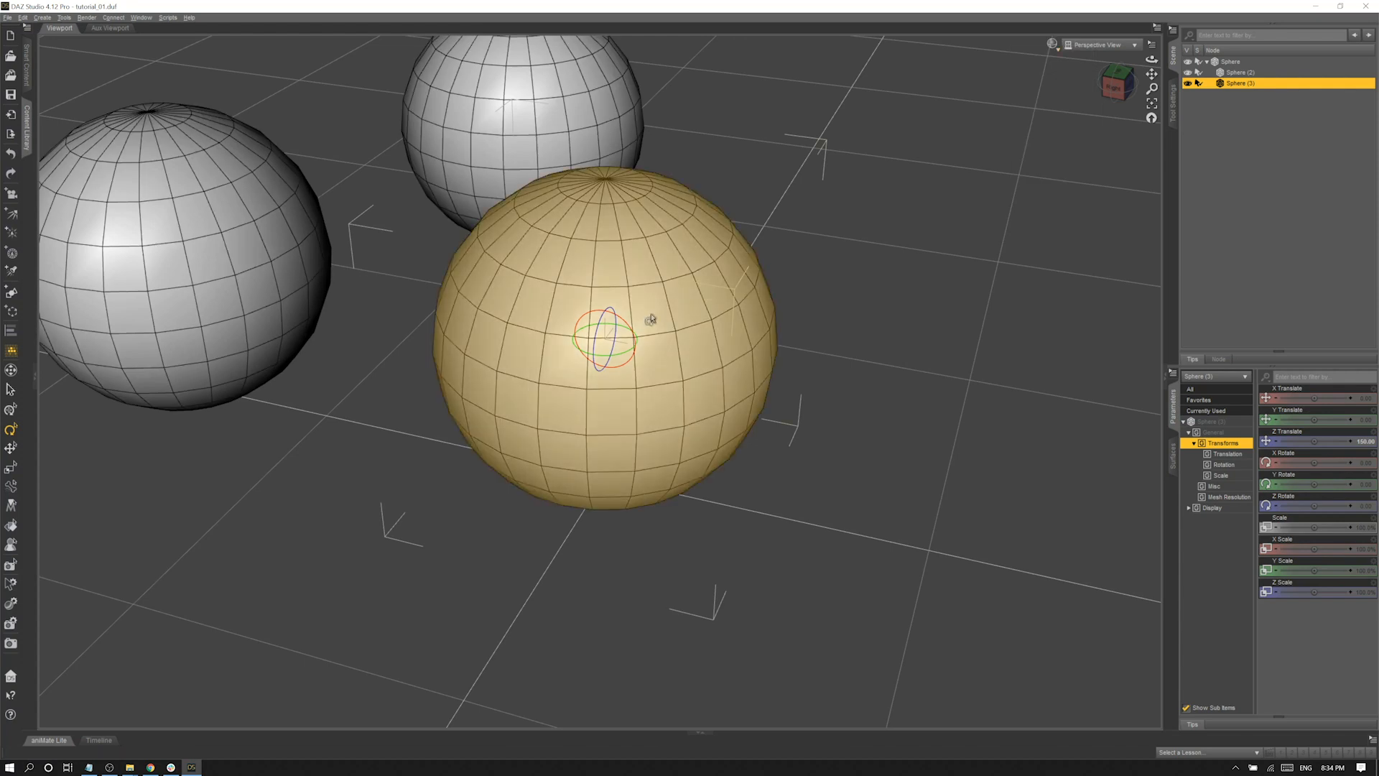
pyautogui.moveTo(610, 359)
pyautogui.mouseDown()
pyautogui.moveTo(662, 354)
pyautogui.moveTo(605, 355)
pyautogui.mouseUp()
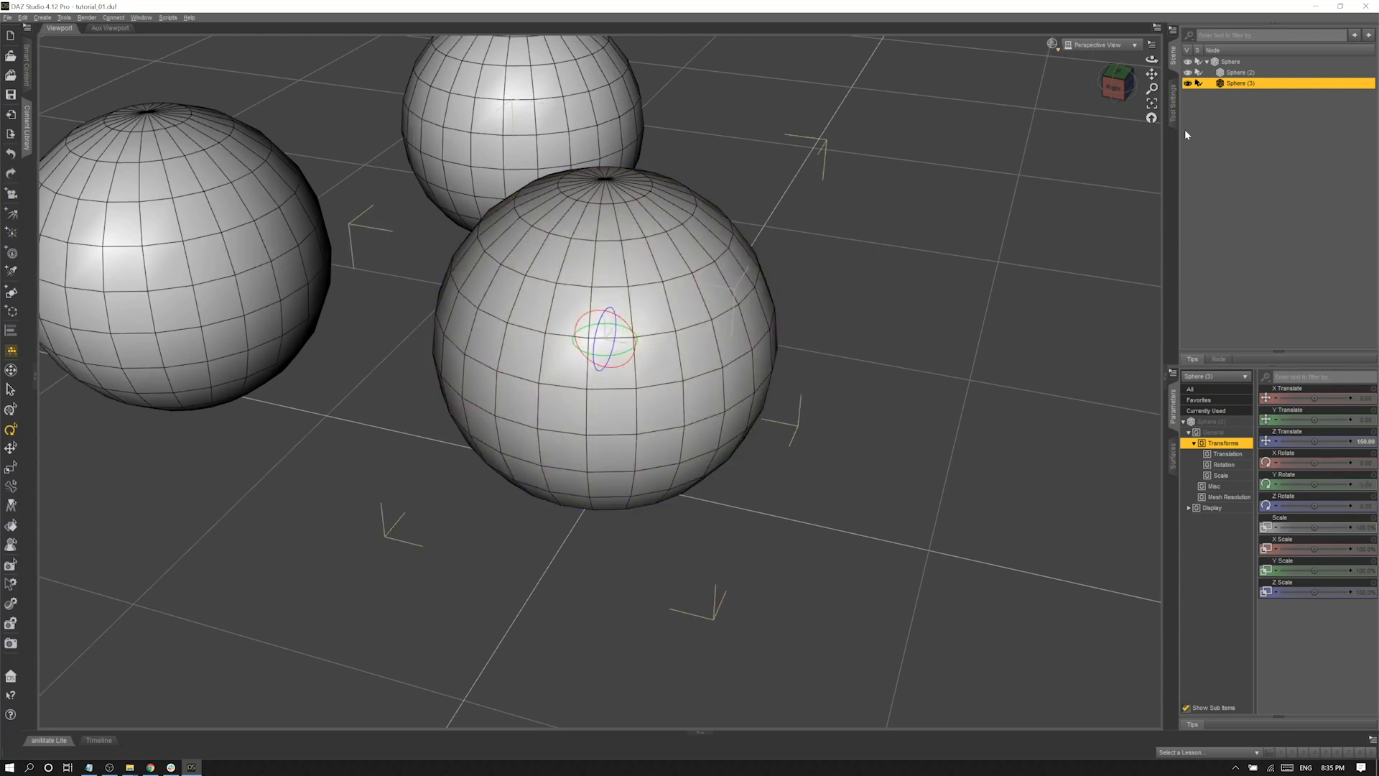
# - Reselect Sphere (3) and rotate it freehand about its Z axis around the centred origin
pyautogui.click(1245, 105)
pyautogui.click(1242, 83)
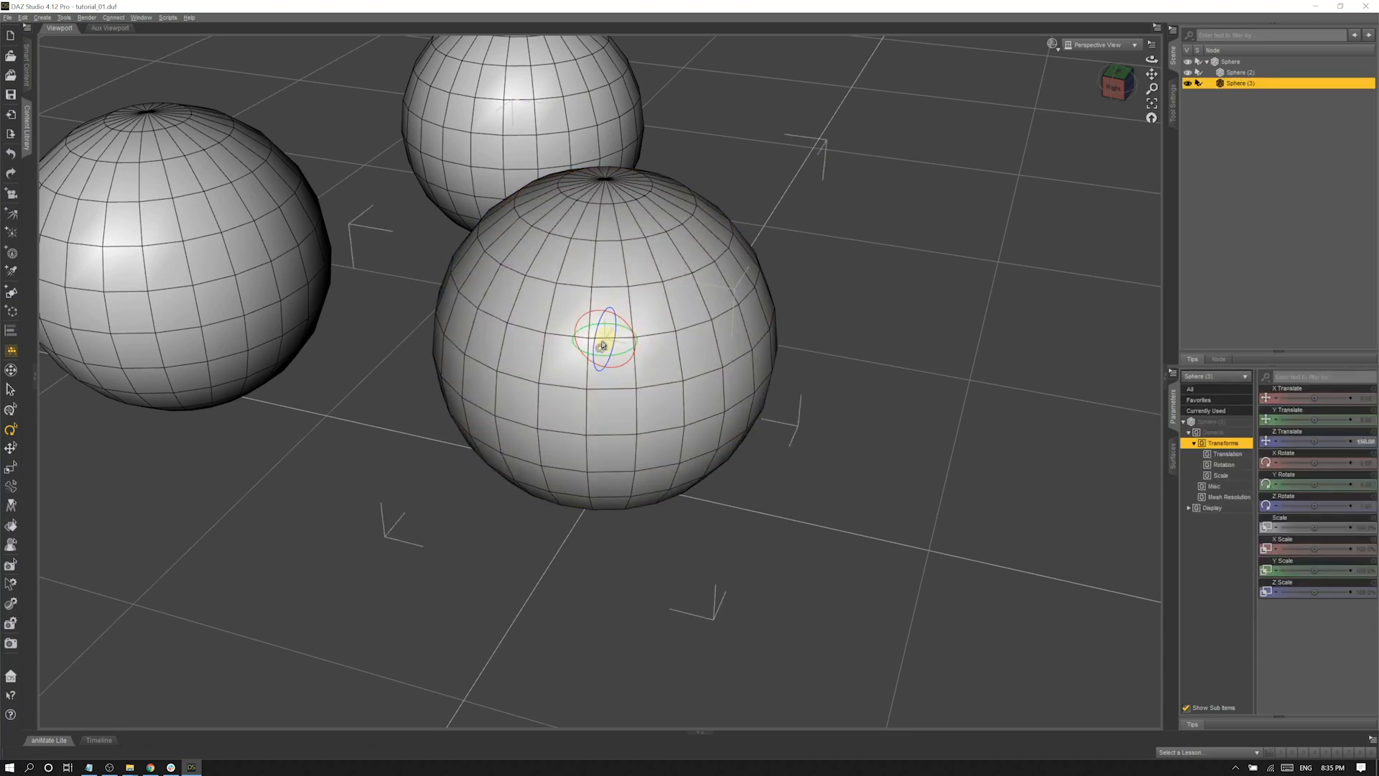
pyautogui.moveTo(596, 332); pyautogui.dragTo(662, 284)
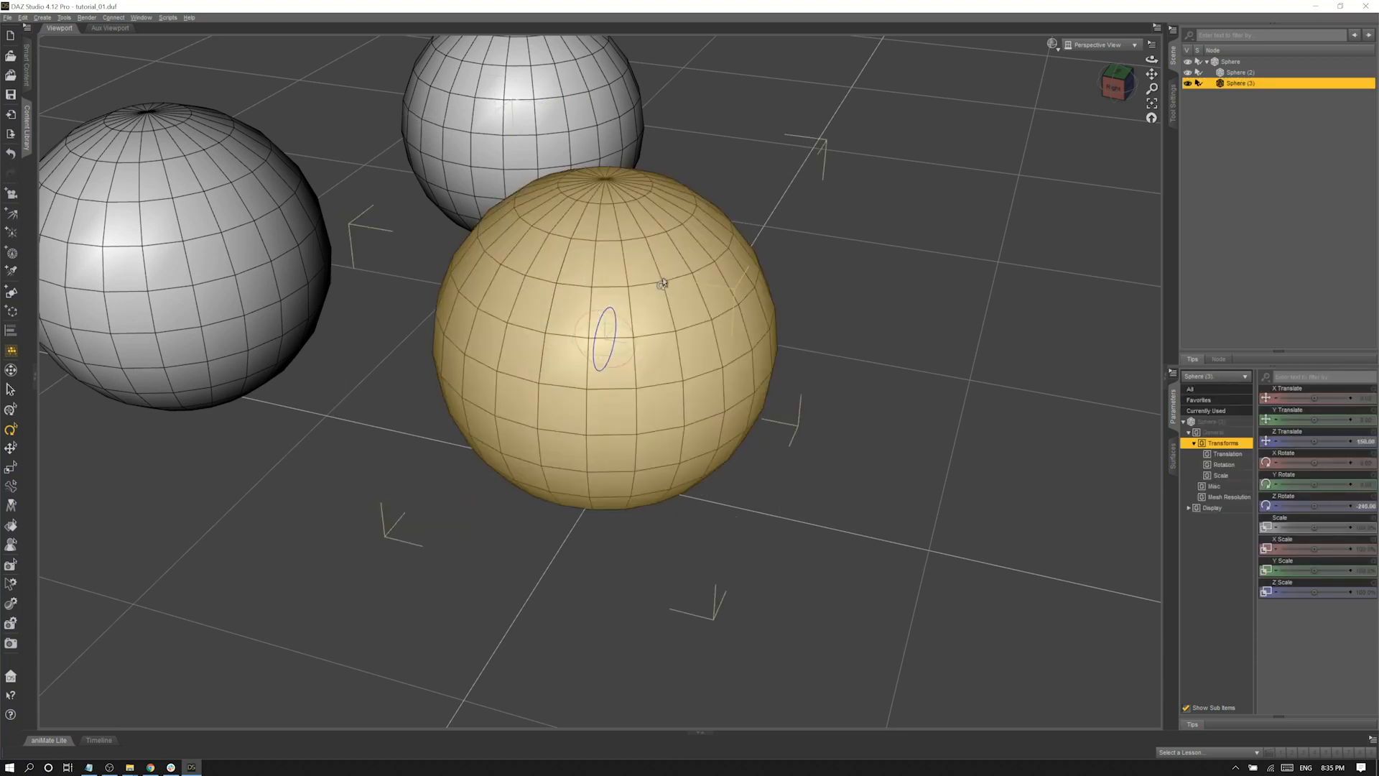
pyautogui.click(181, 267)
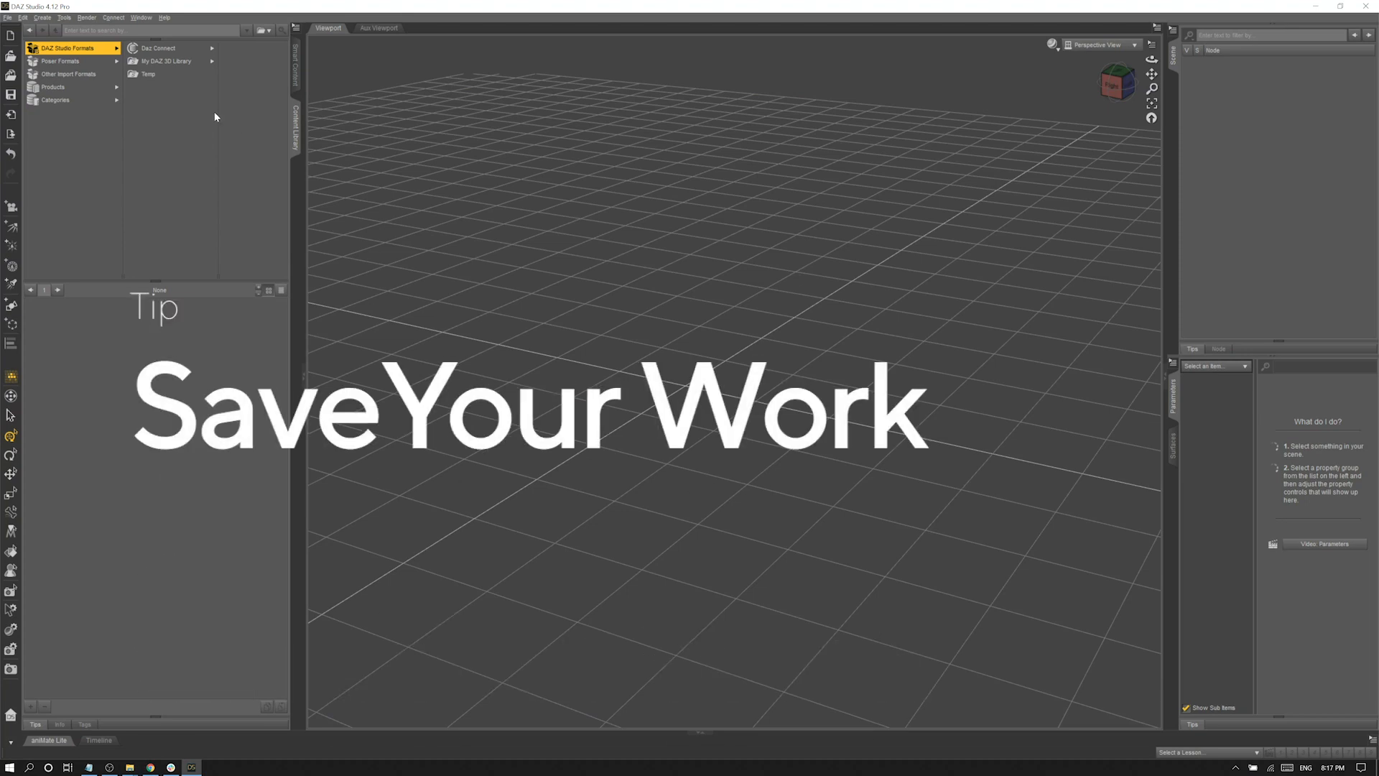
# - Open the Temp folder in the content library and save the scene
pyautogui.click(161, 75)
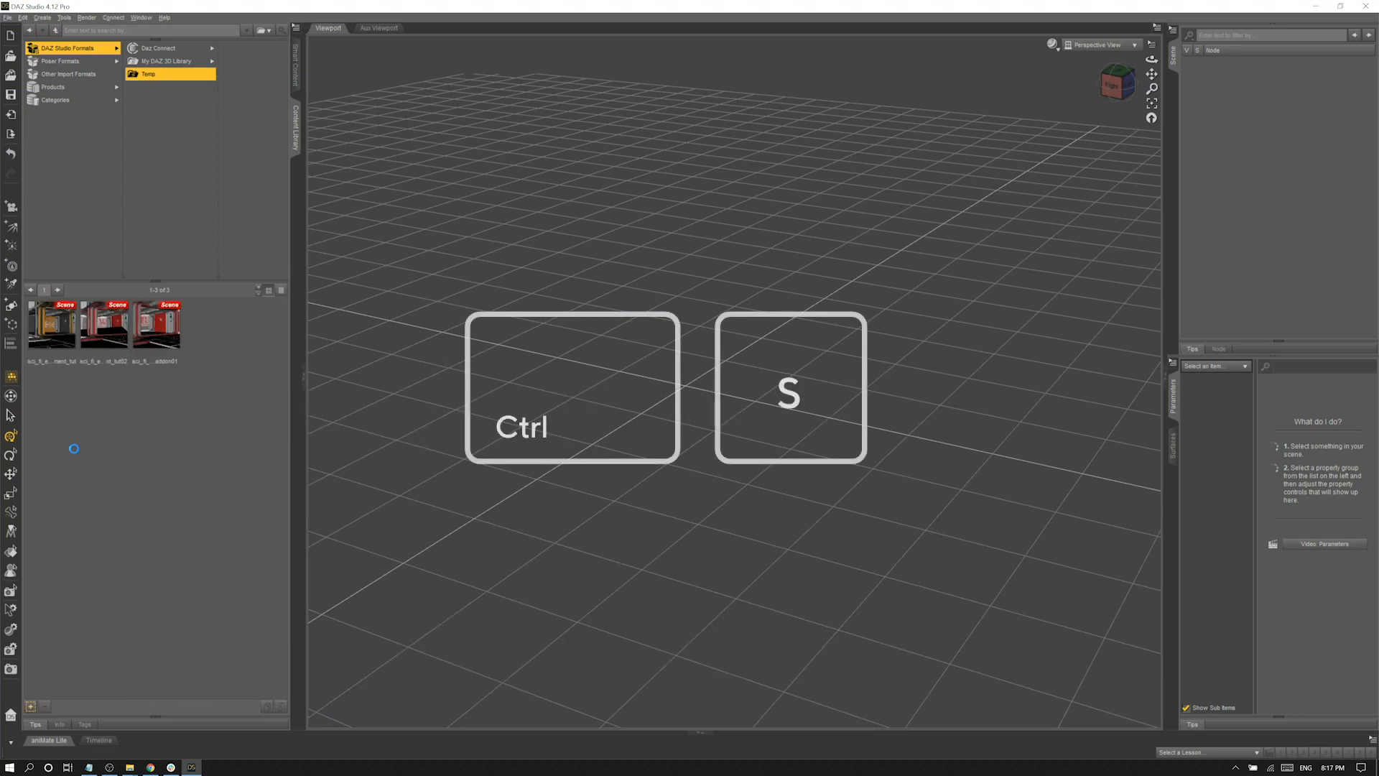
pyautogui.hotkey('ctrl', 's')
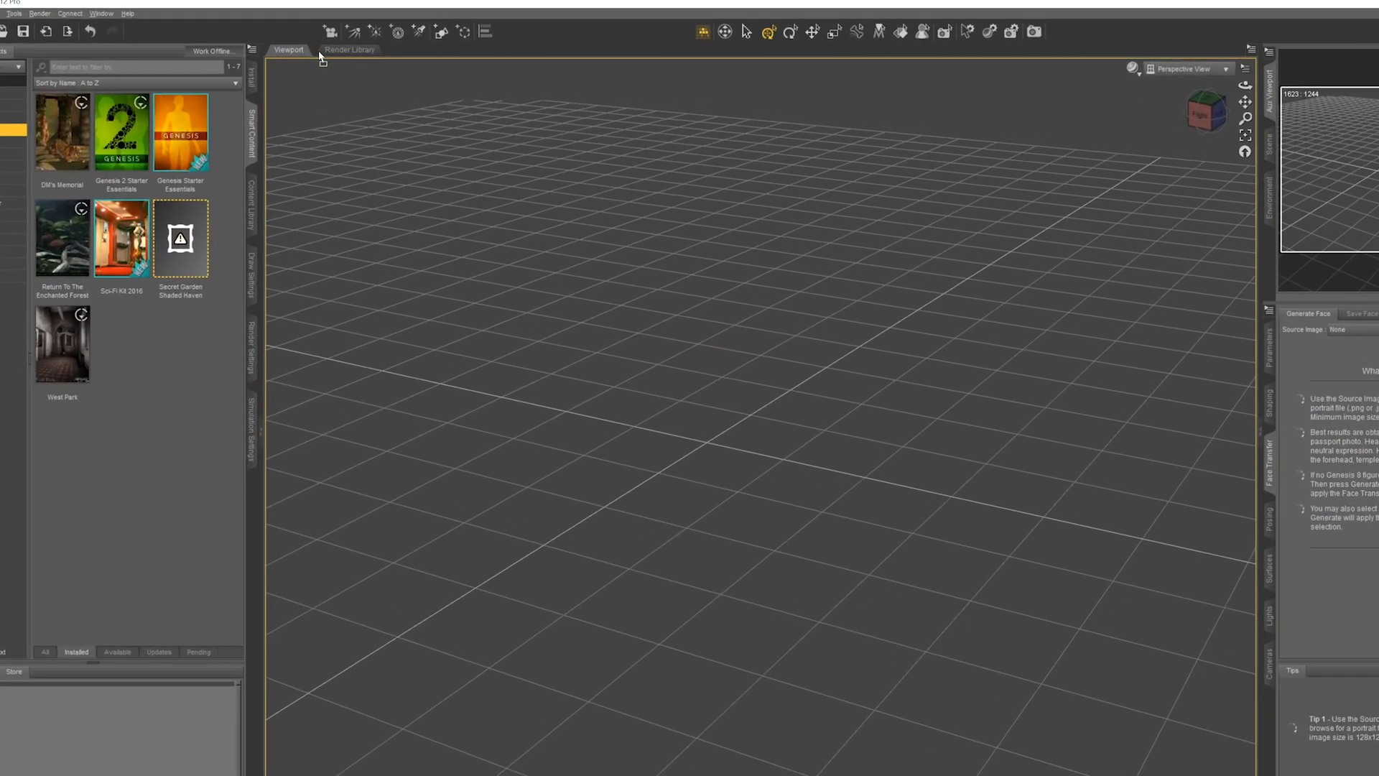
# - Dock the Aux Viewport between the Viewport and the Render Library, and switch between the two viewports
pyautogui.moveTo(319, 53); pyautogui.dragTo(312, 56)
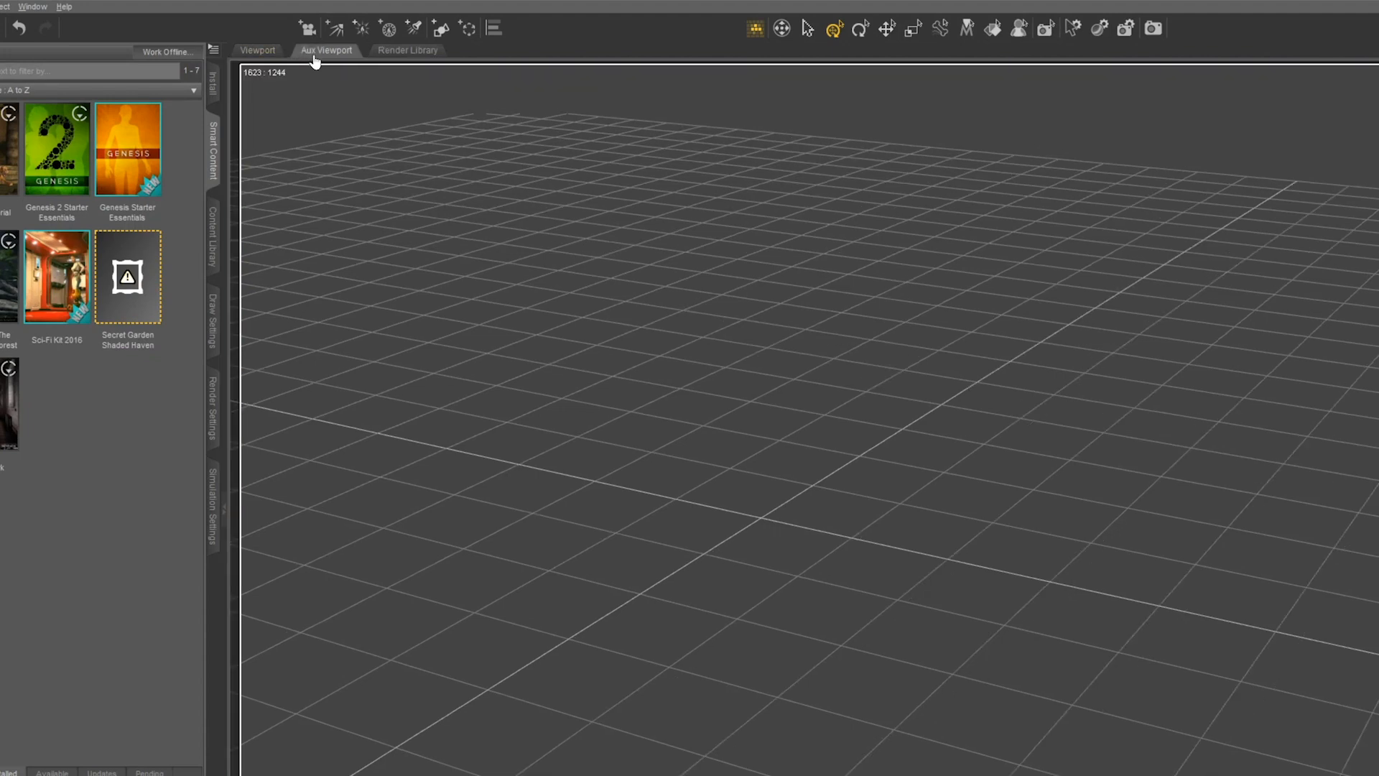
pyautogui.click(260, 56)
pyautogui.click(317, 54)
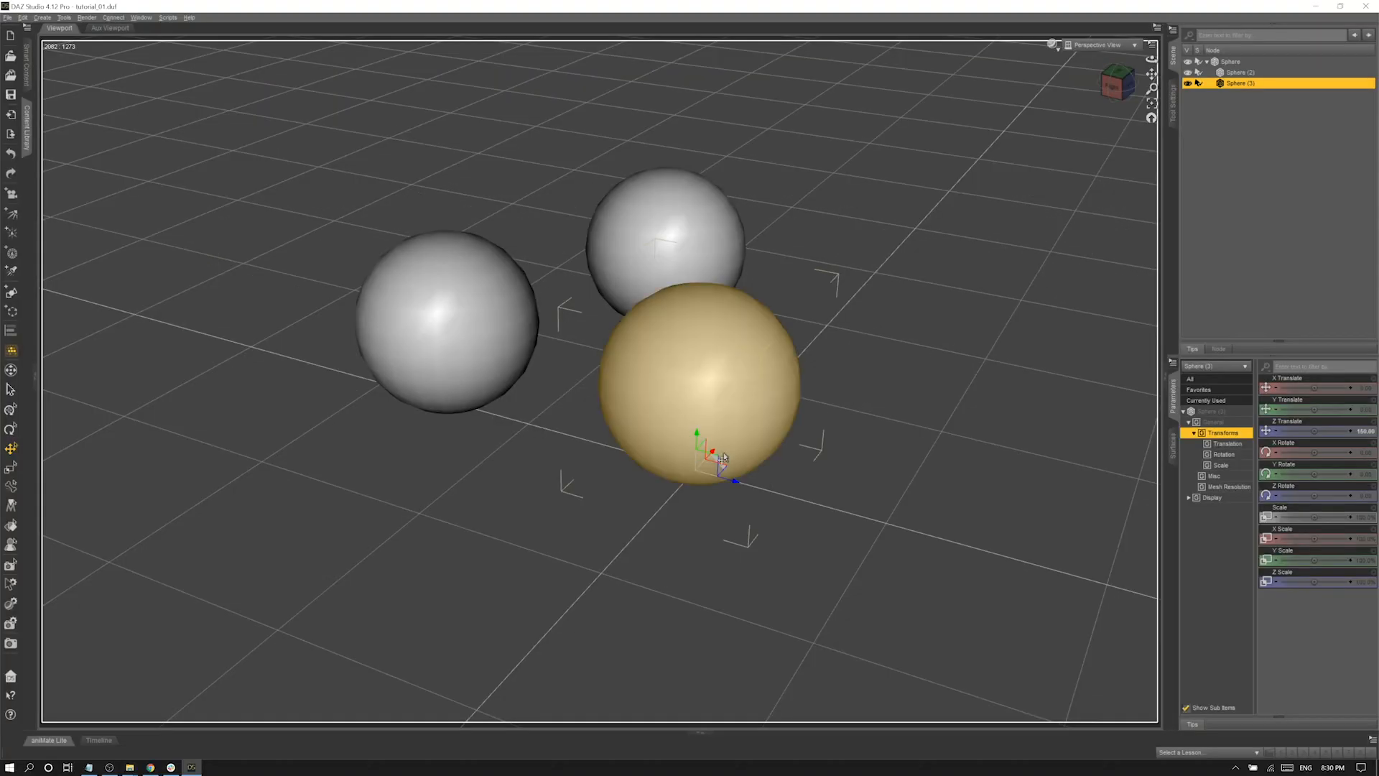
# - Set the perspective viewport's draw style to Hidden Line
pyautogui.click(115, 32)
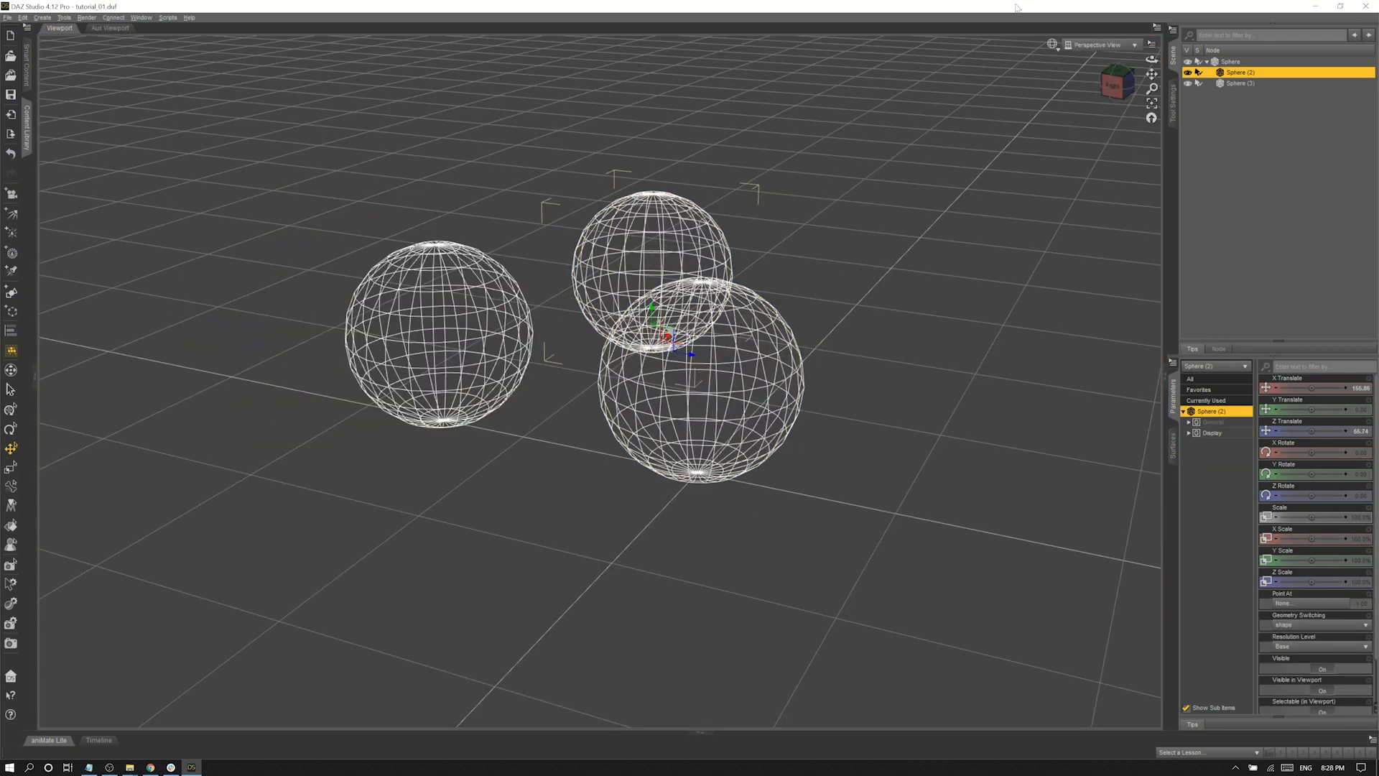
pyautogui.click(1051, 44)
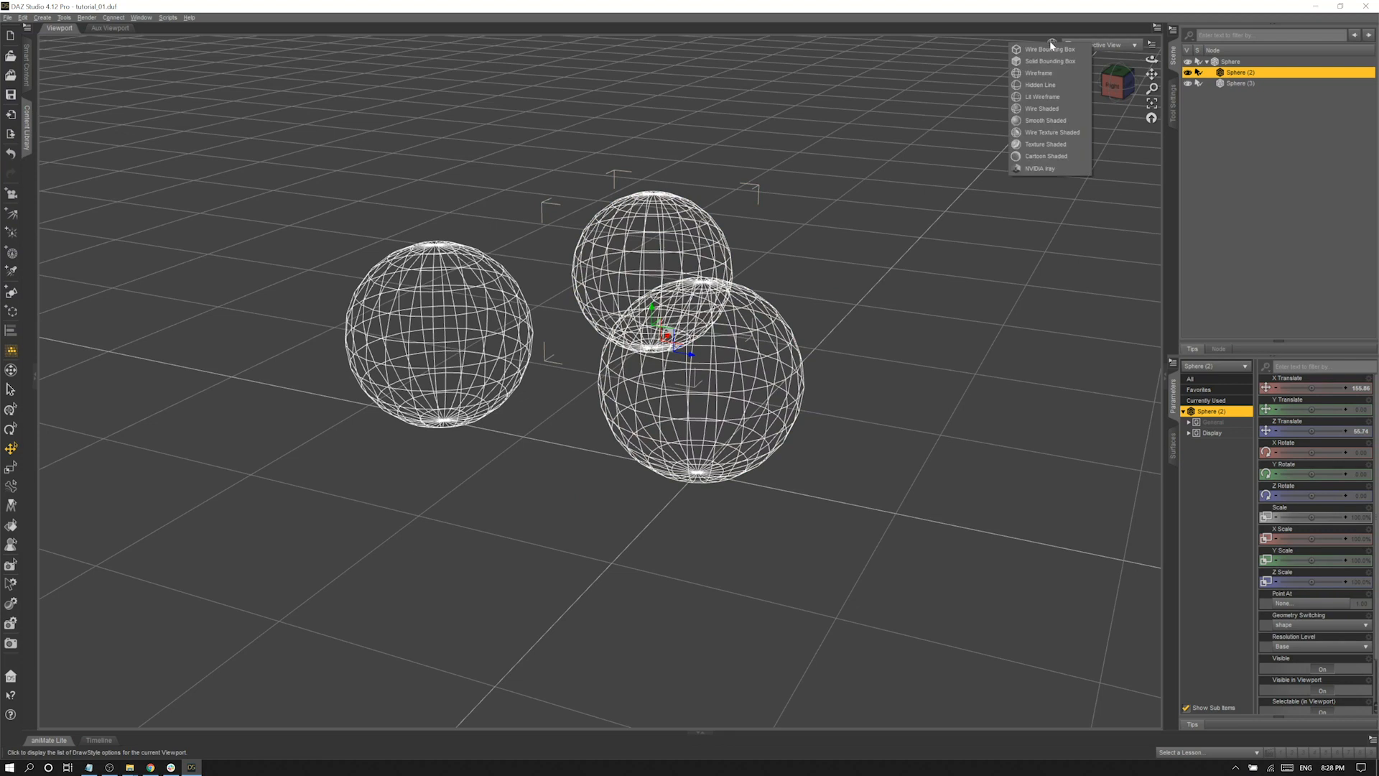
pyautogui.click(1041, 85)
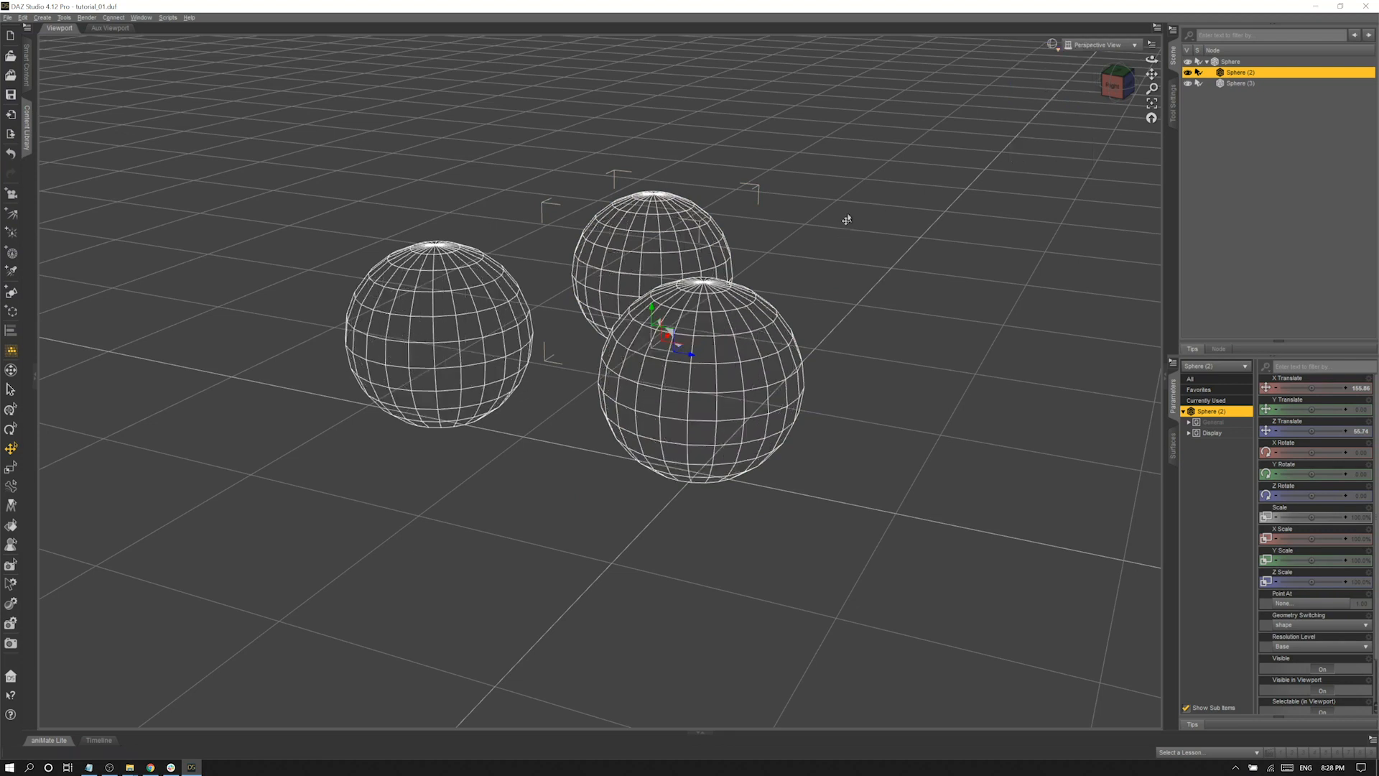
pyautogui.moveTo(796, 248)
pyautogui.mouseDown(button='middle')
pyautogui.moveTo(814, 220)
pyautogui.moveTo(790, 231)
pyautogui.moveTo(782, 210)
pyautogui.moveTo(797, 222)
pyautogui.mouseUp(button='middle')
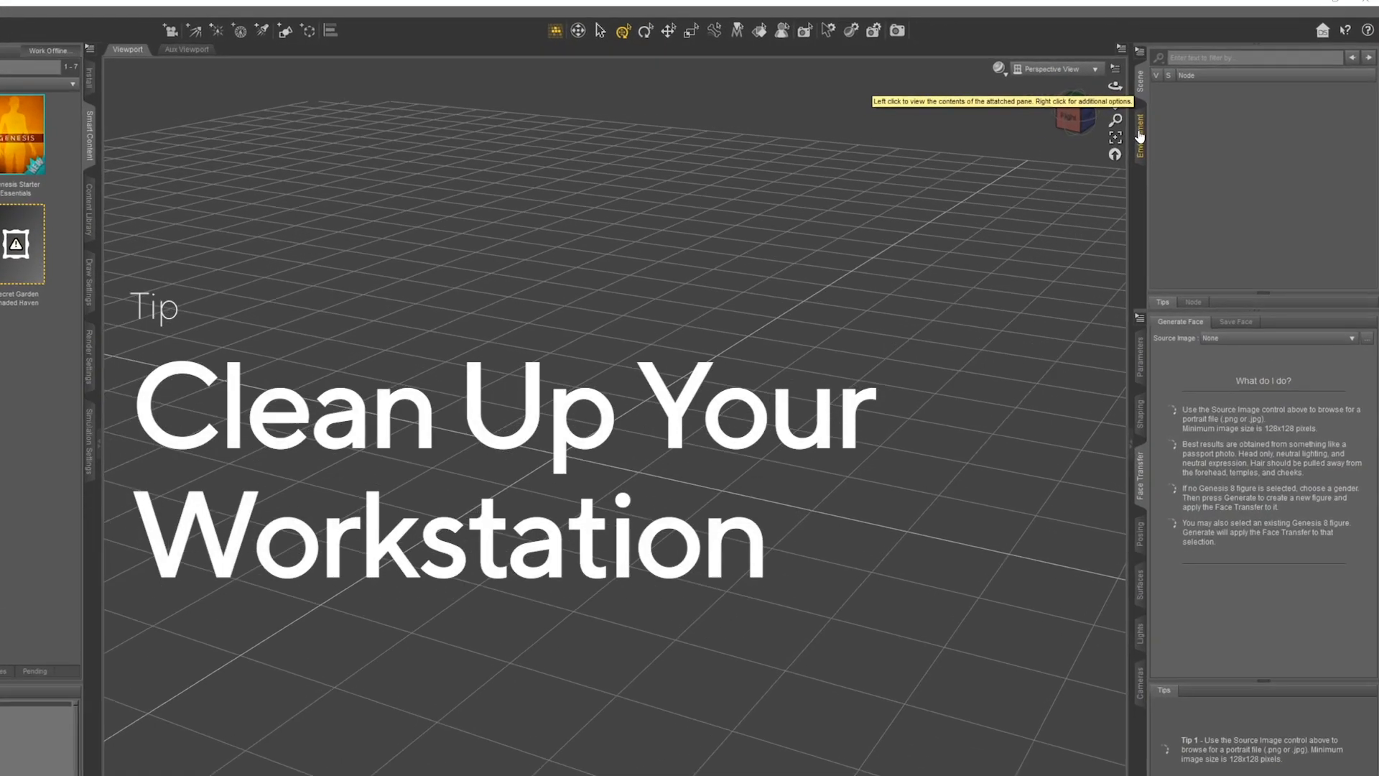
# - Close the Environment pane and bring up the Parameters pane in place of Face Transfer
pyautogui.rightClick(1139, 135)
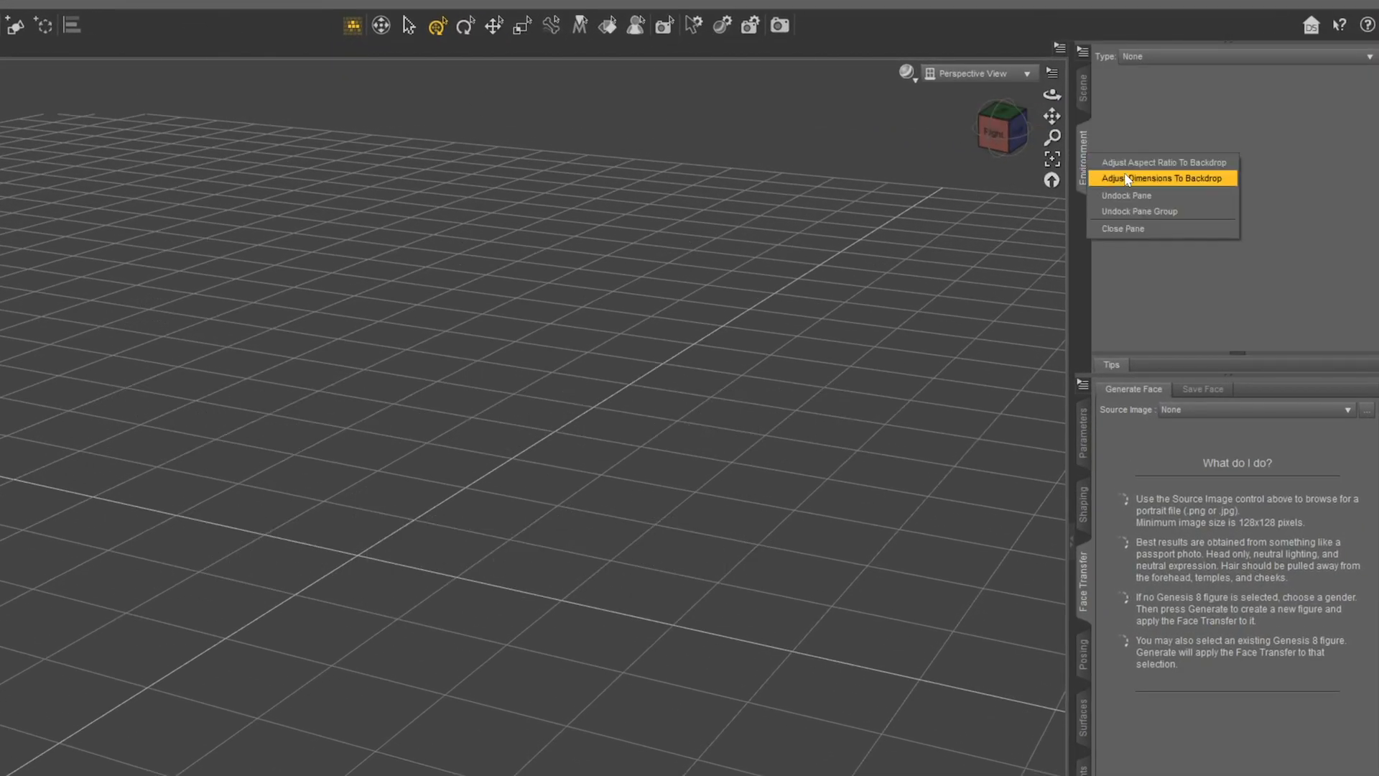
pyautogui.click(1123, 229)
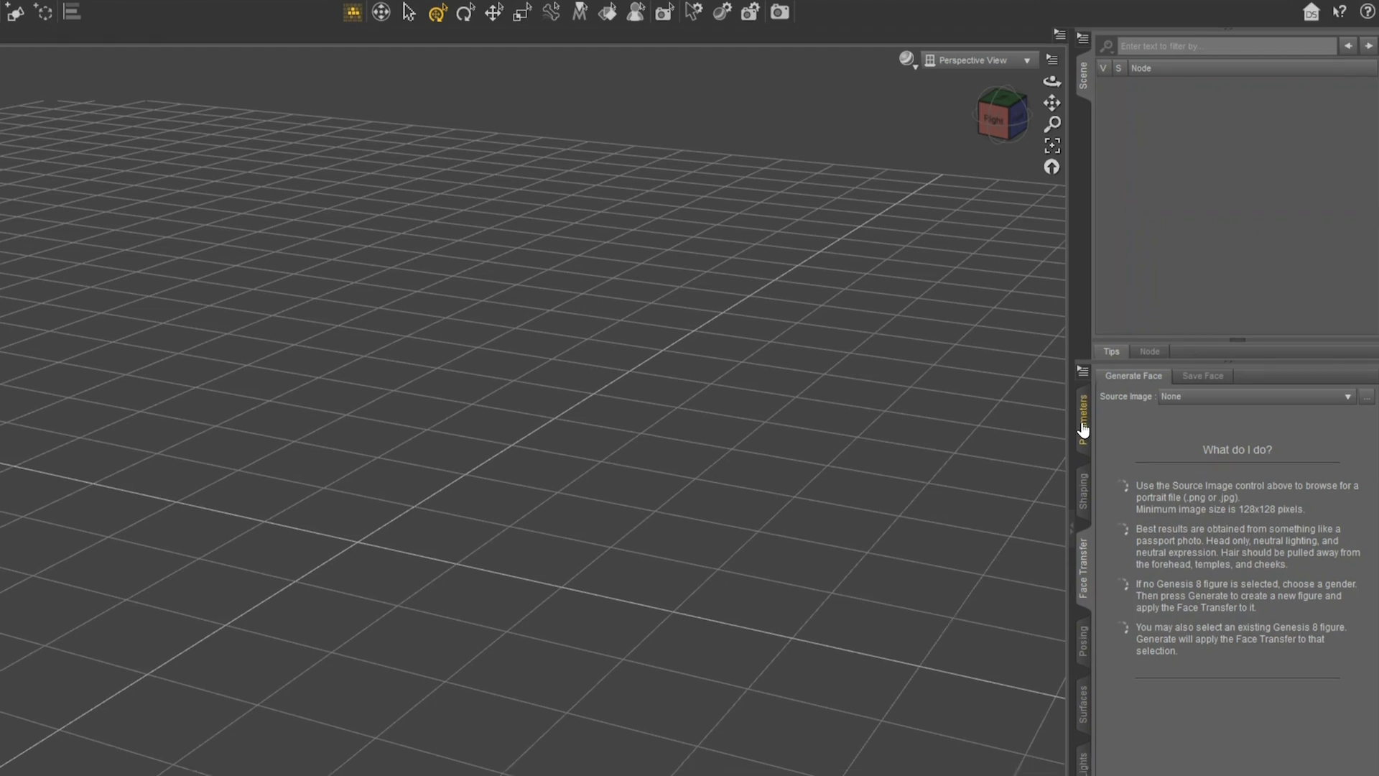
pyautogui.click(1083, 427)
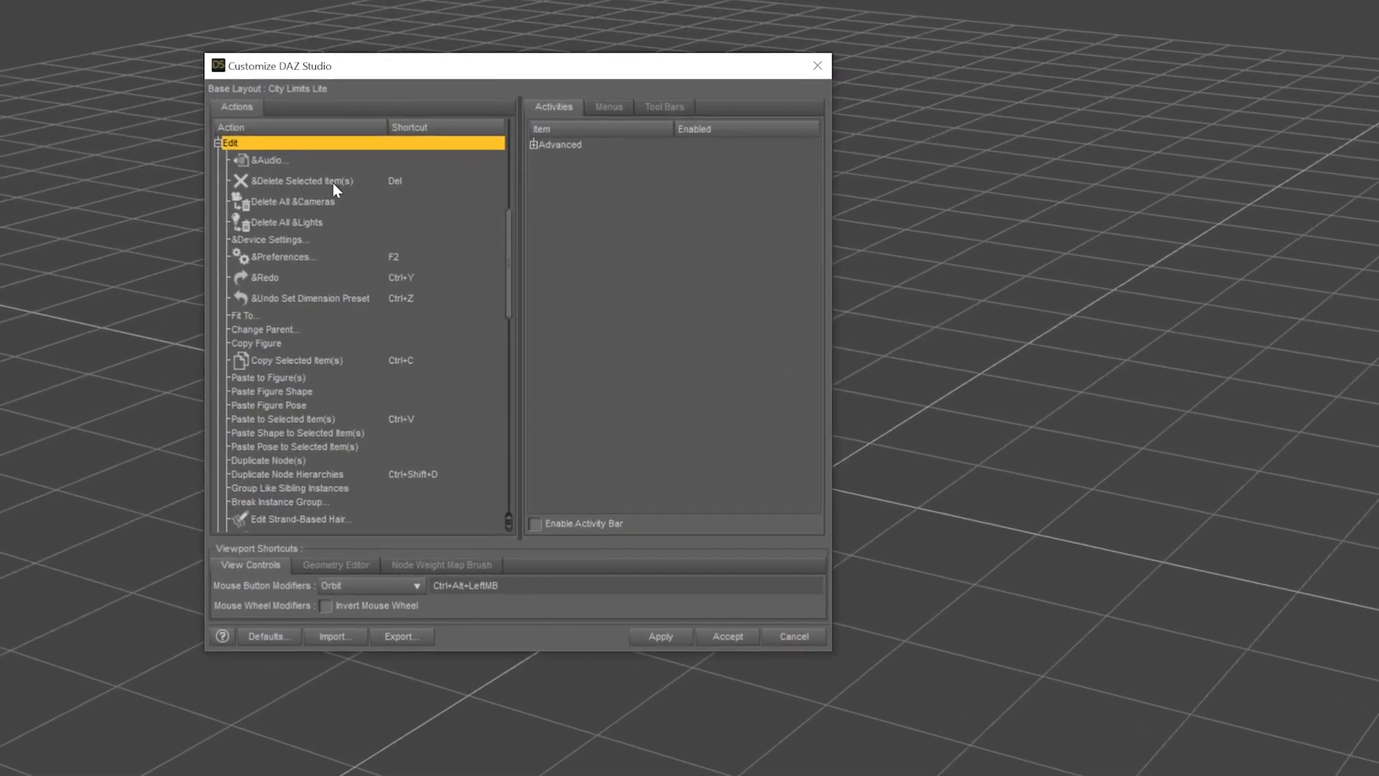
pyautogui.scroll(-3, 336, 262)
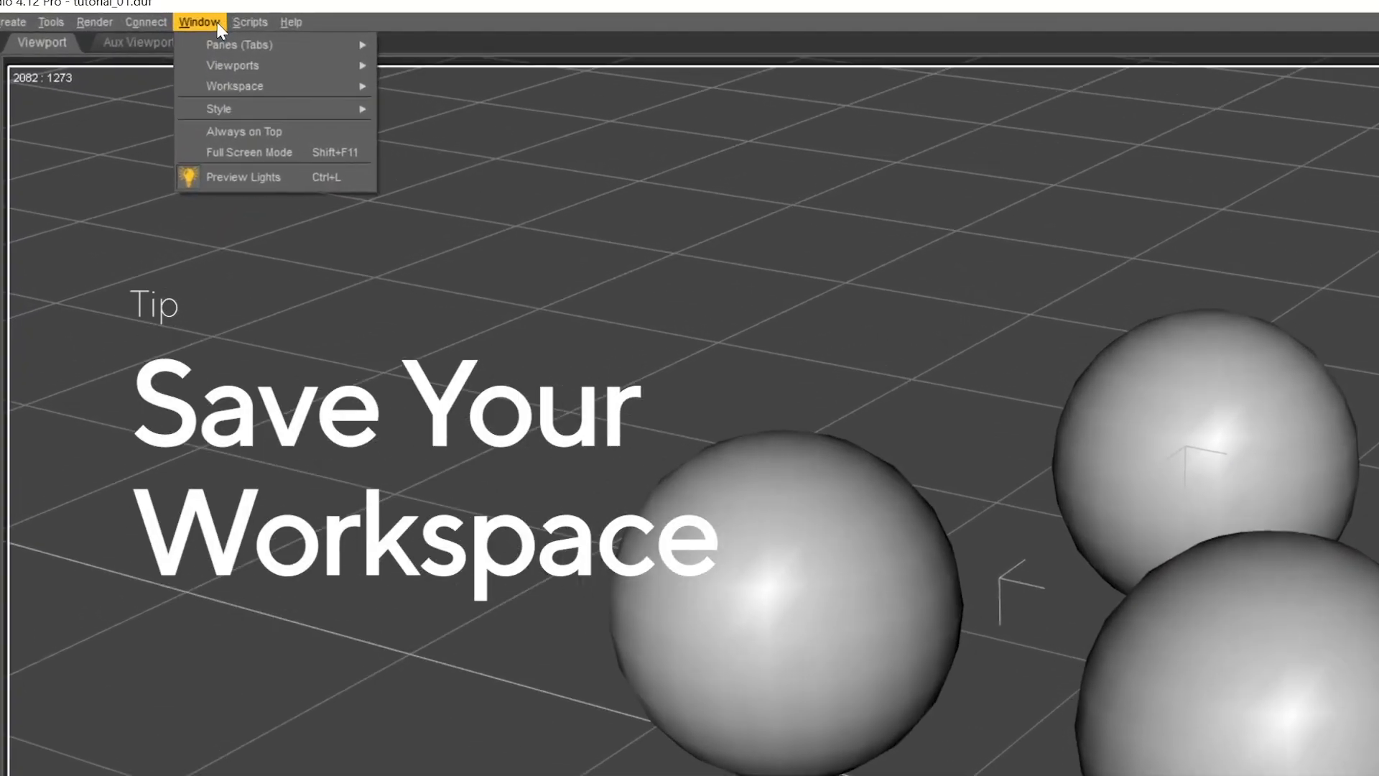
# - Open the option to save the current workspace layout under a new name
pyautogui.moveTo(241, 52)
pyautogui.click(196, 18)
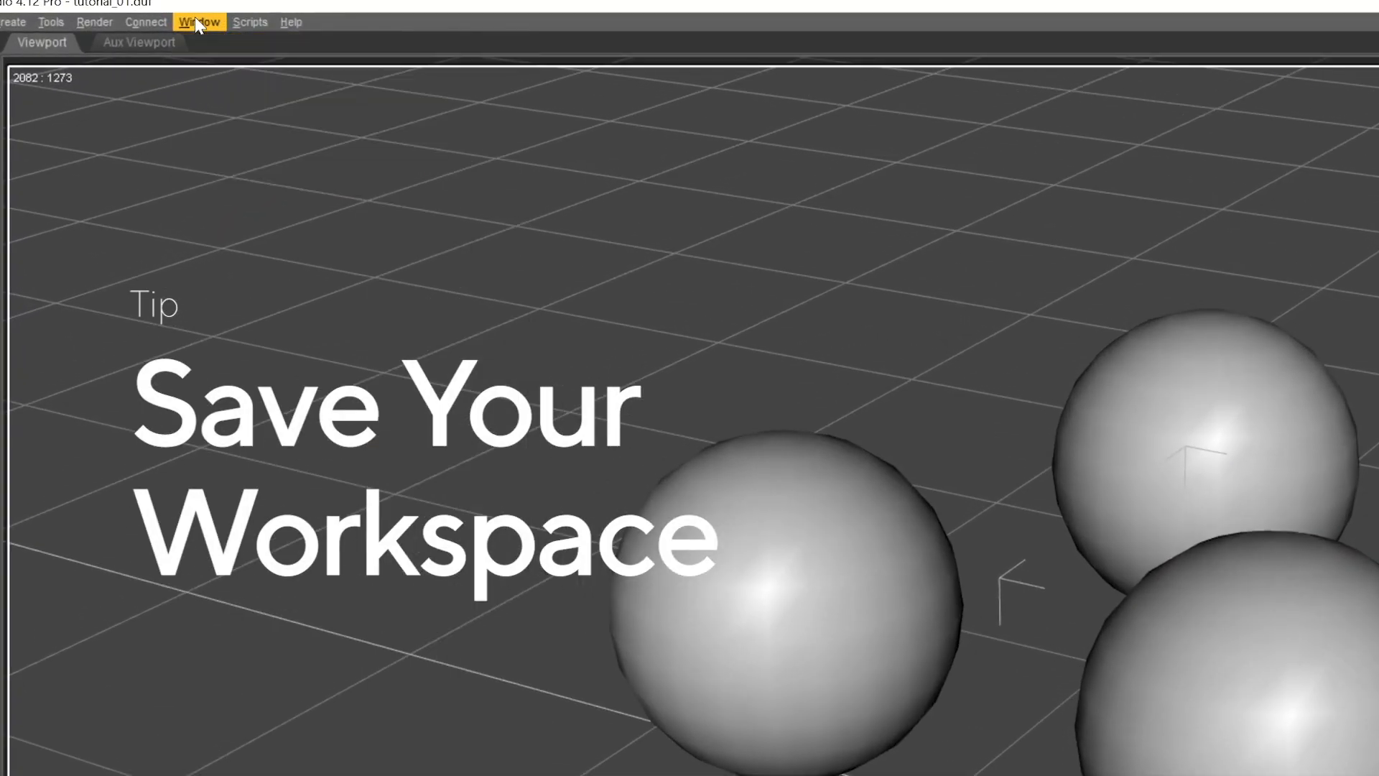
pyautogui.click(196, 23)
pyautogui.moveTo(250, 88)
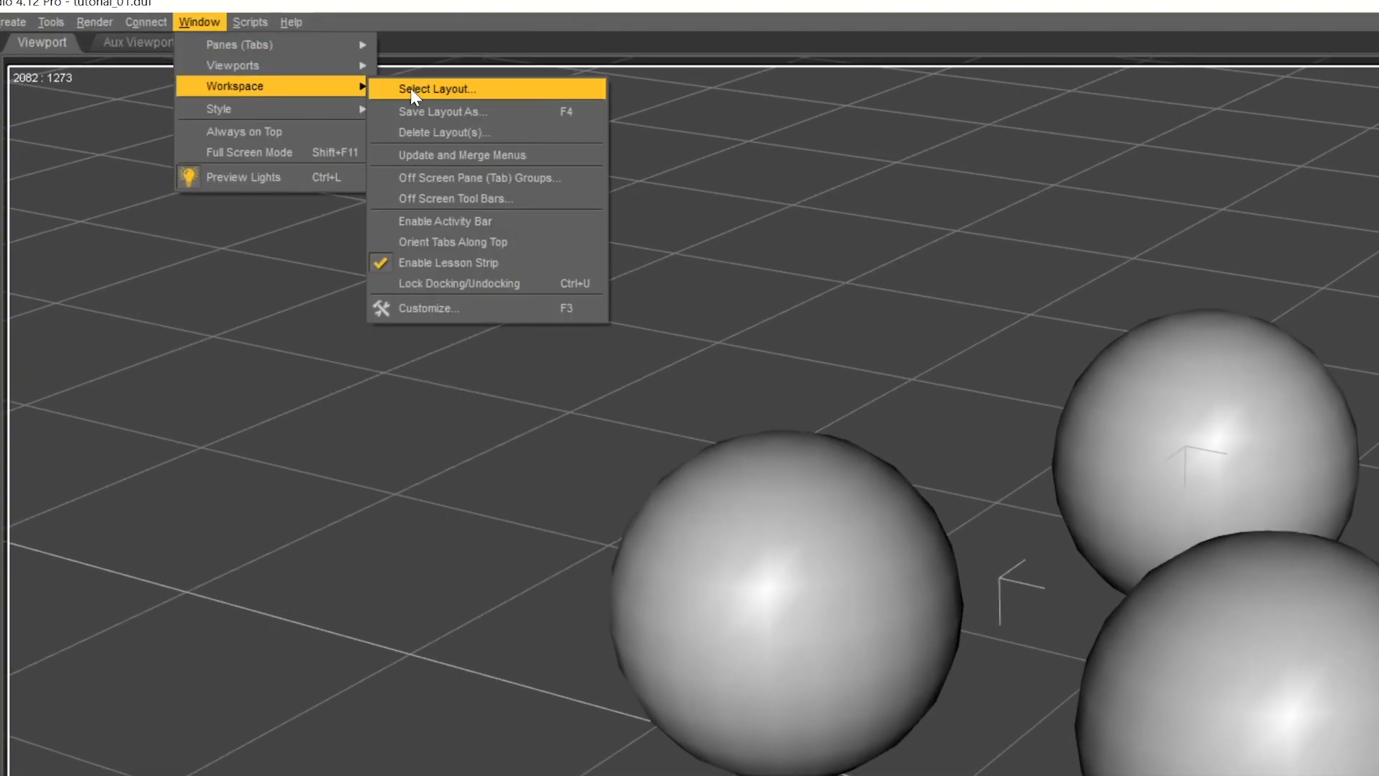
pyautogui.click(432, 113)
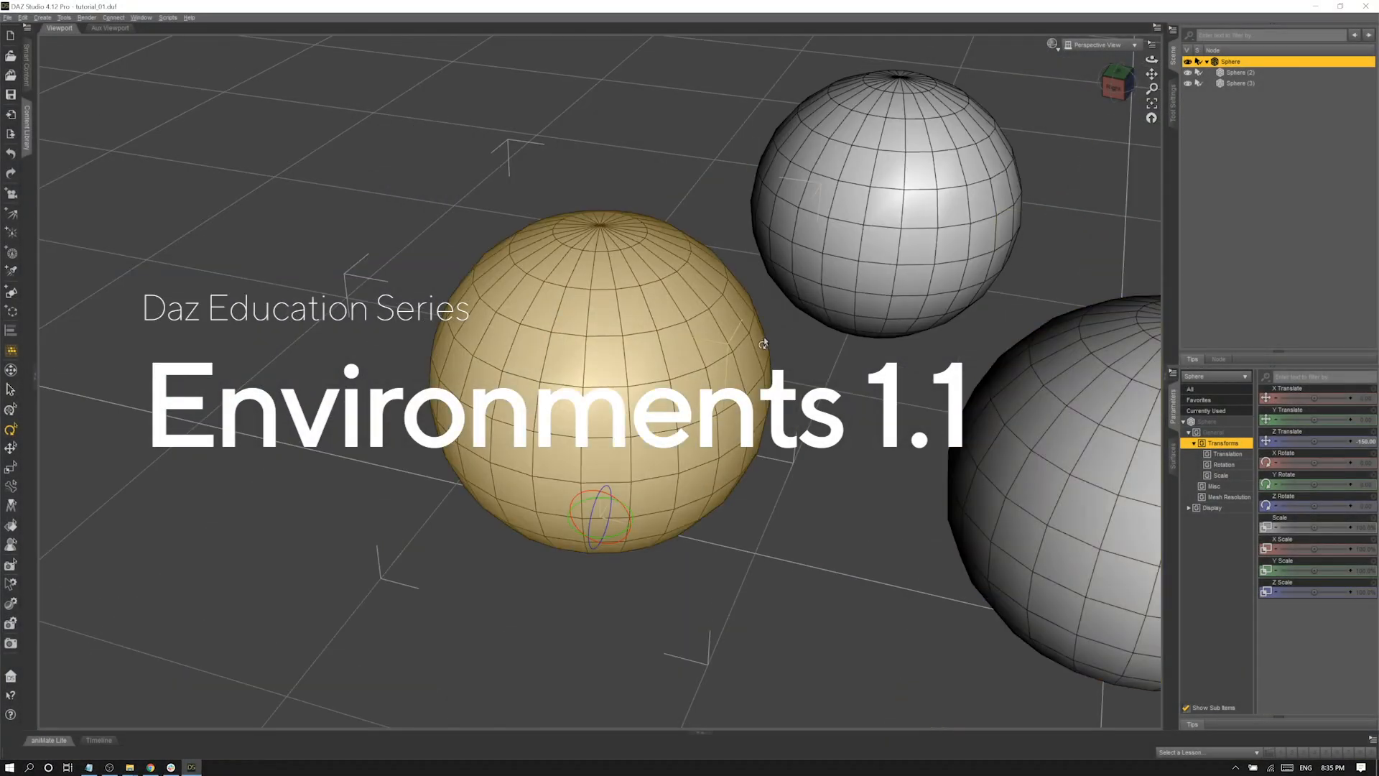
pyautogui.click(818, 378)
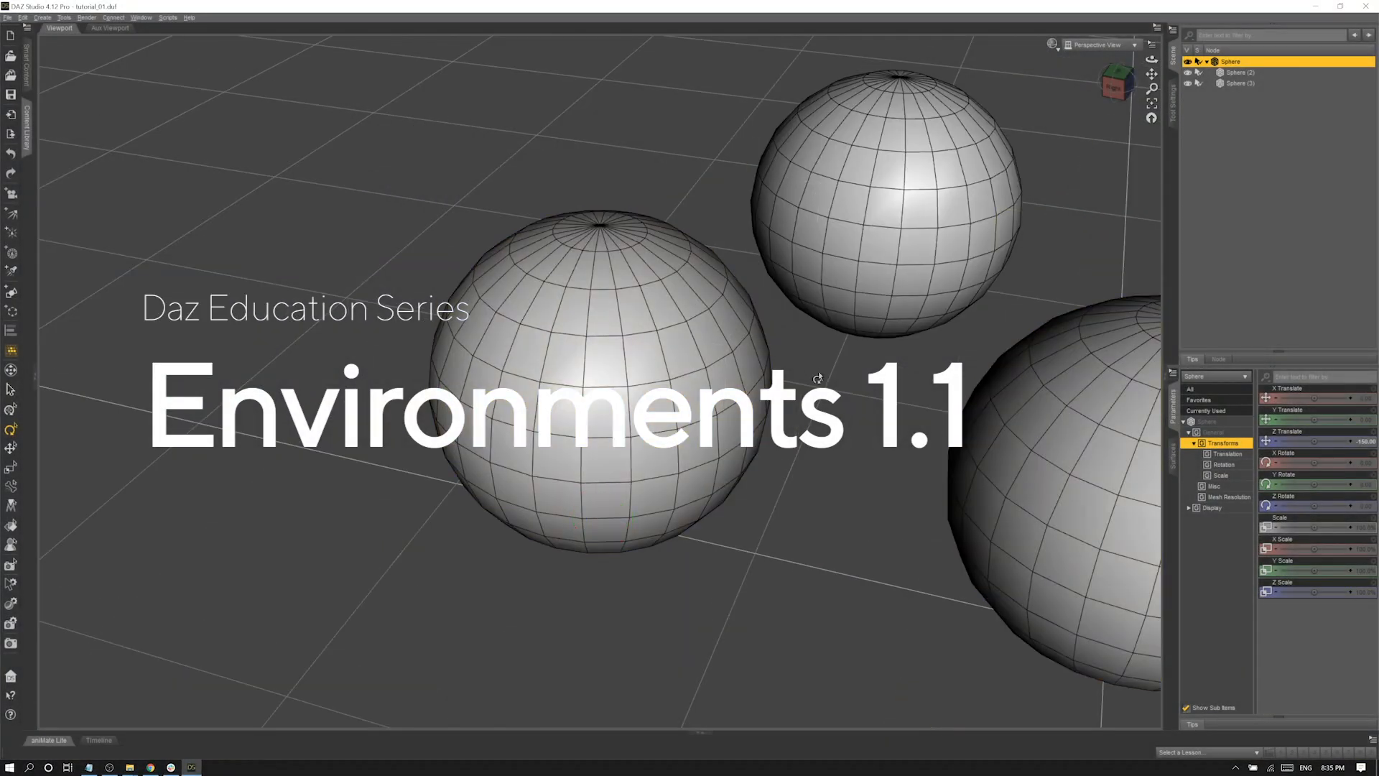